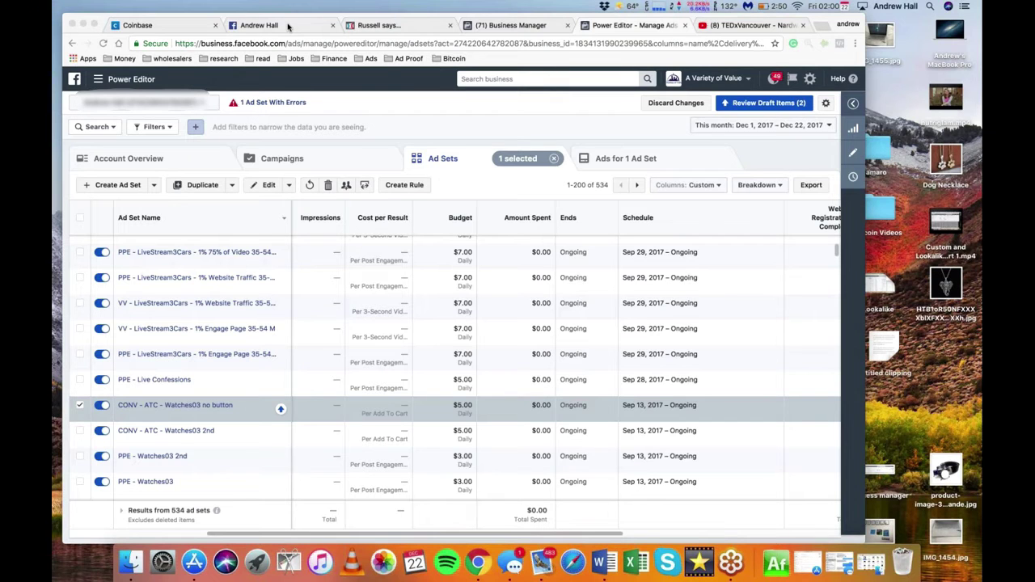
Step: Open the FB Ad Hacks page from the personal Facebook profile and look through its posts
{"action": "left_click", "coordinate": [287, 28]}
{"action": "left_click", "coordinate": [670, 77]}
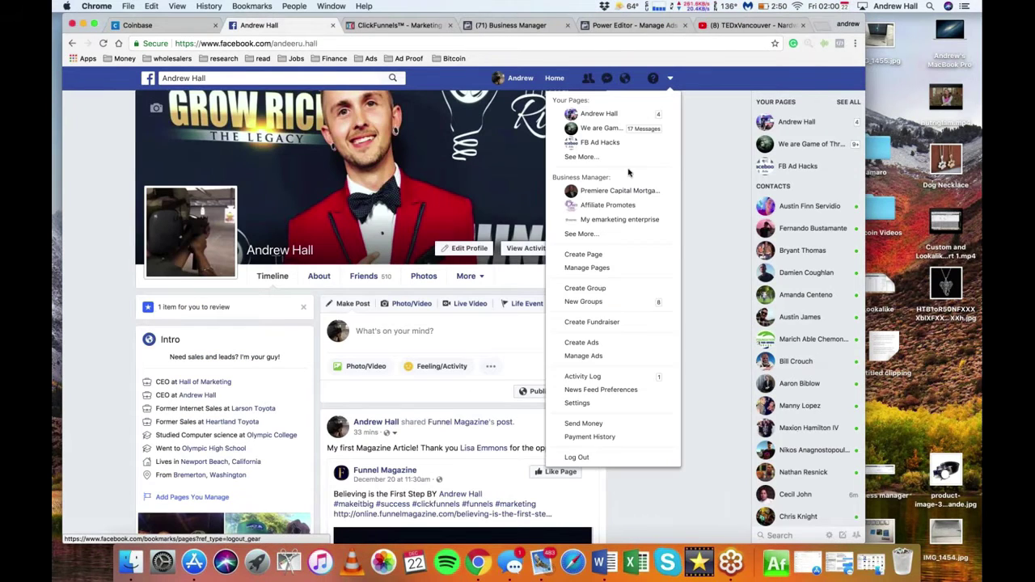
{"action": "left_click", "coordinate": [612, 143]}
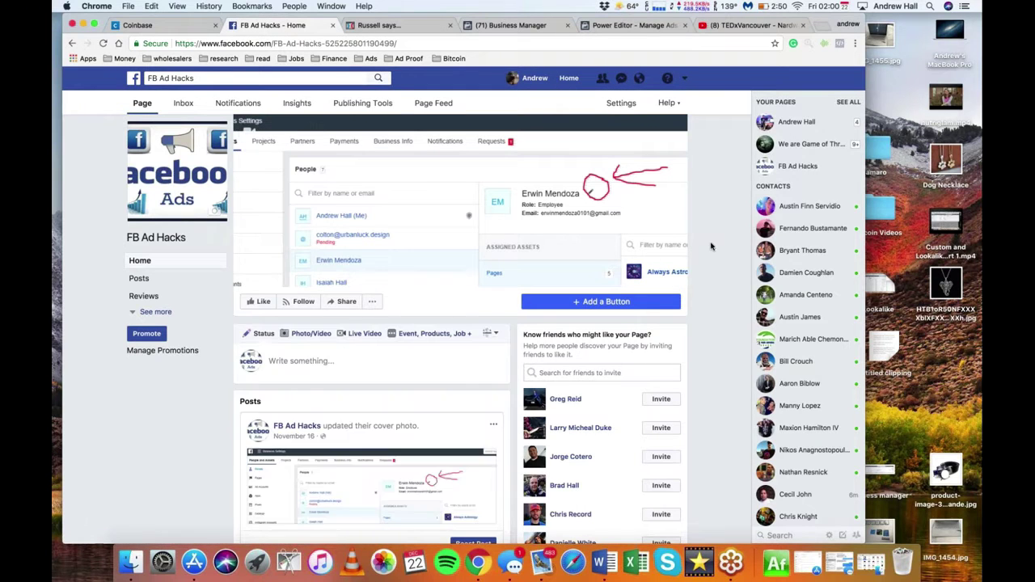
{"action": "scroll", "coordinate": [711, 246], "scroll_direction": "down", "scroll_amount": 10}
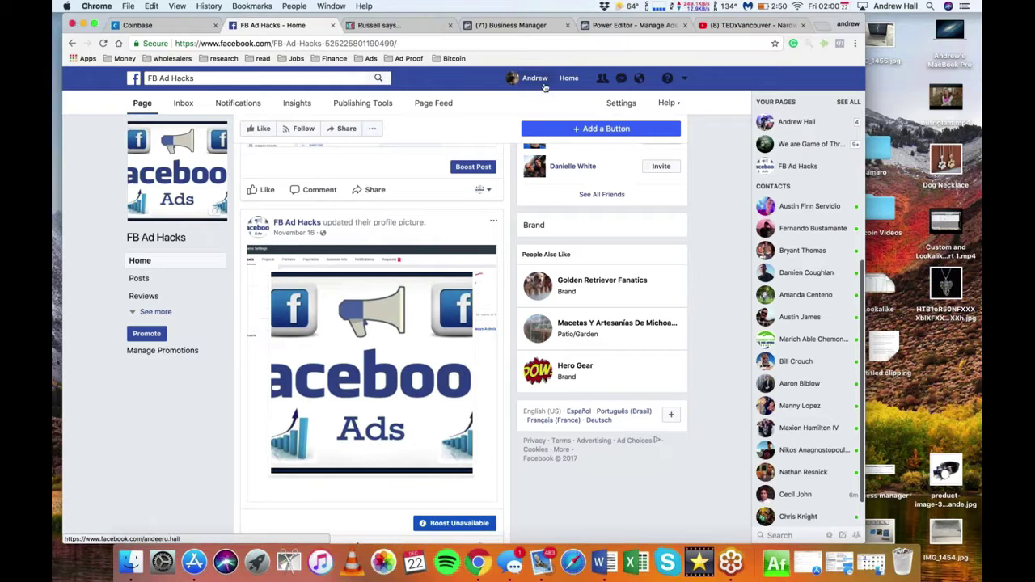
Step: Open the FB Ad Hacks group from the news feed and examine the webinar dates in its pinned post
{"action": "left_click", "coordinate": [133, 78]}
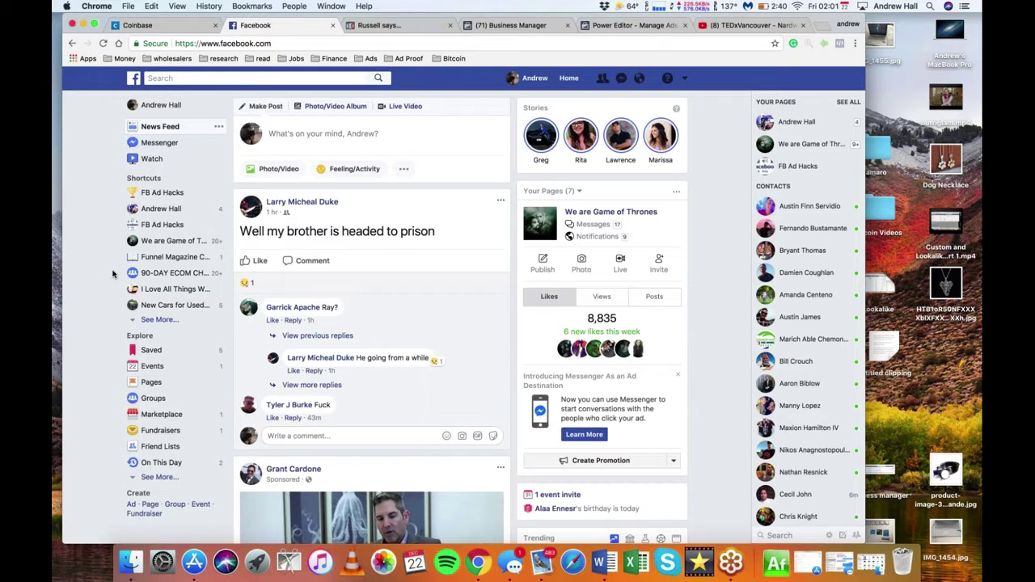
{"action": "left_click", "coordinate": [159, 196]}
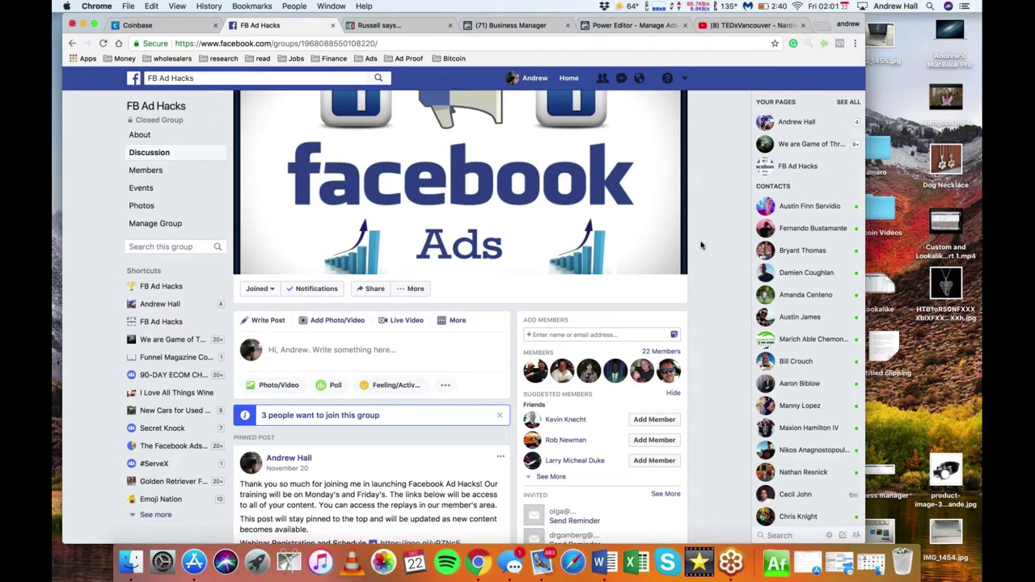
{"action": "scroll", "coordinate": [701, 245], "scroll_direction": "down", "scroll_amount": 1}
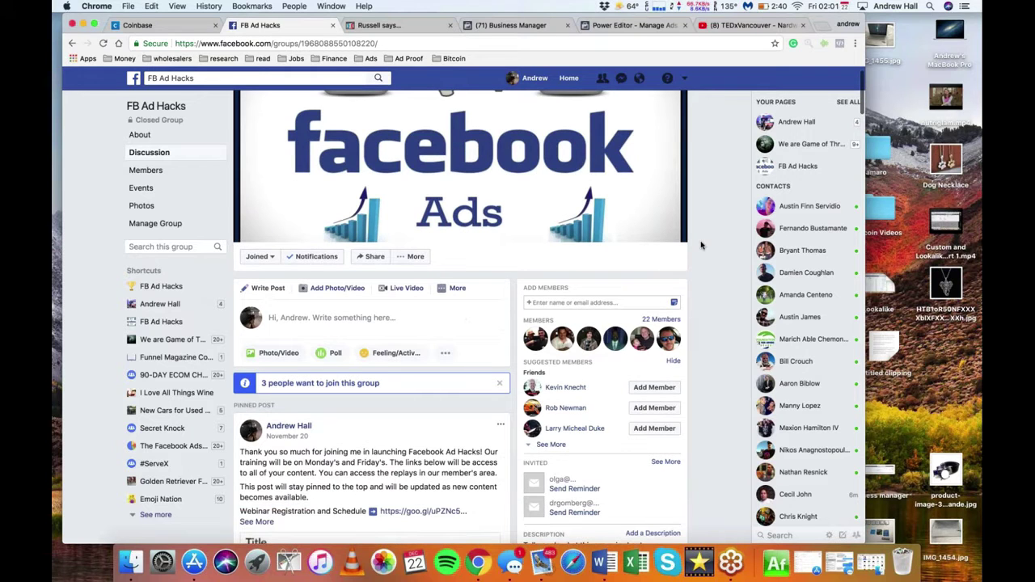
{"action": "scroll", "coordinate": [701, 245], "scroll_direction": "down", "scroll_amount": 4}
{"action": "scroll", "coordinate": [701, 245], "scroll_direction": "down", "scroll_amount": 1}
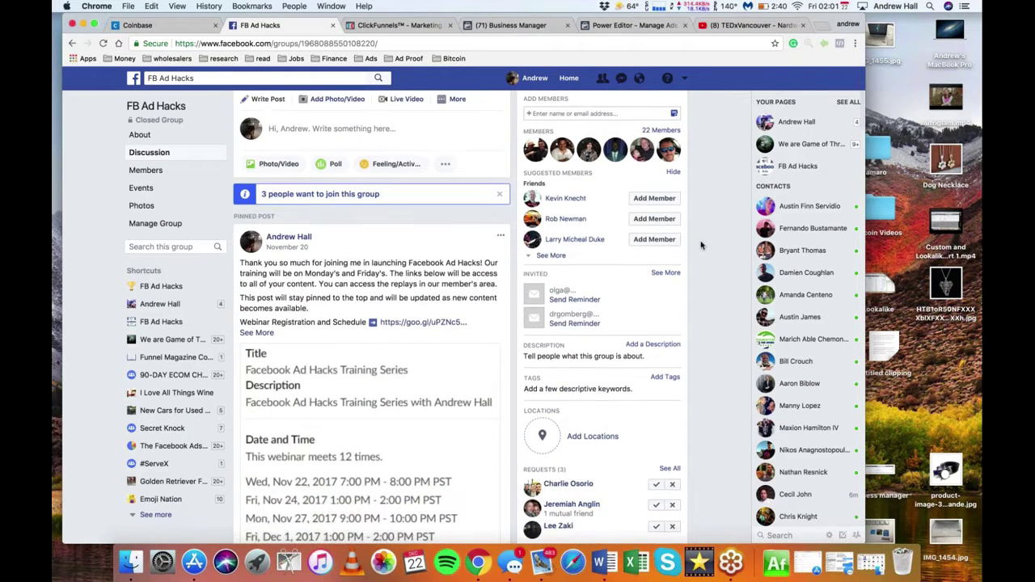
{"action": "scroll", "coordinate": [701, 245], "scroll_direction": "down", "scroll_amount": 3}
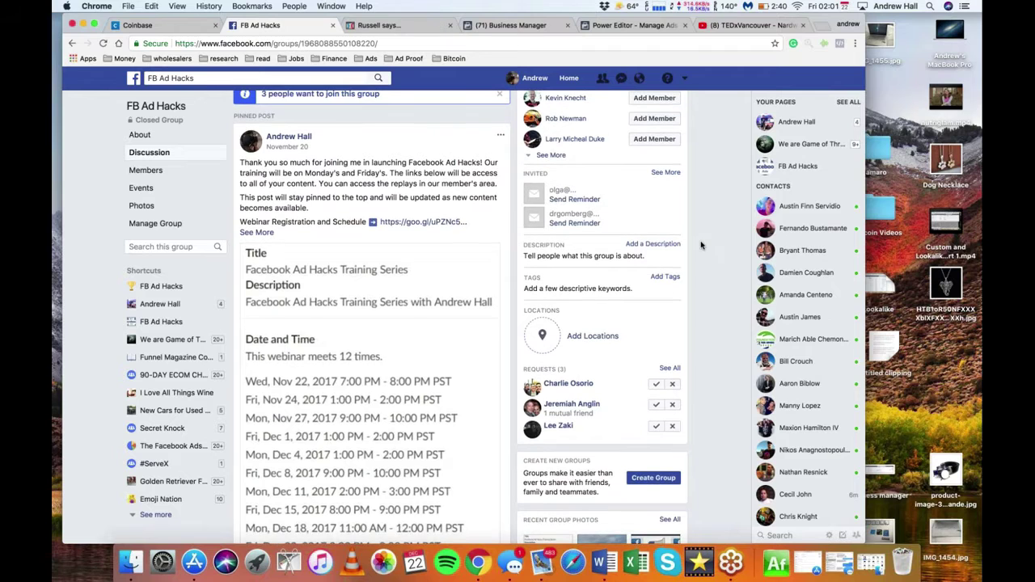
{"action": "scroll", "coordinate": [700, 245], "scroll_direction": "down", "scroll_amount": 2}
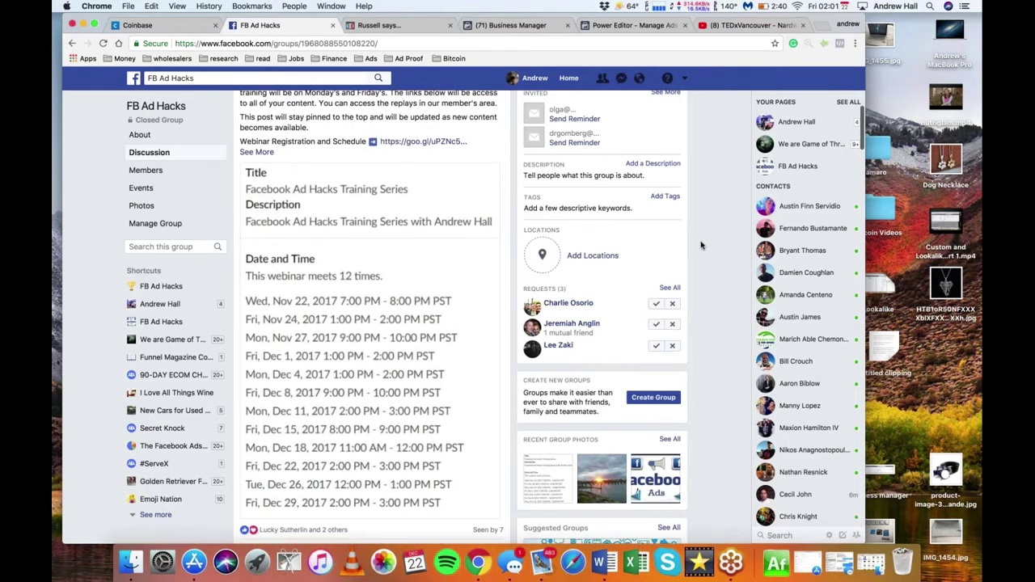
{"action": "scroll", "coordinate": [701, 245], "scroll_direction": "down", "scroll_amount": 1}
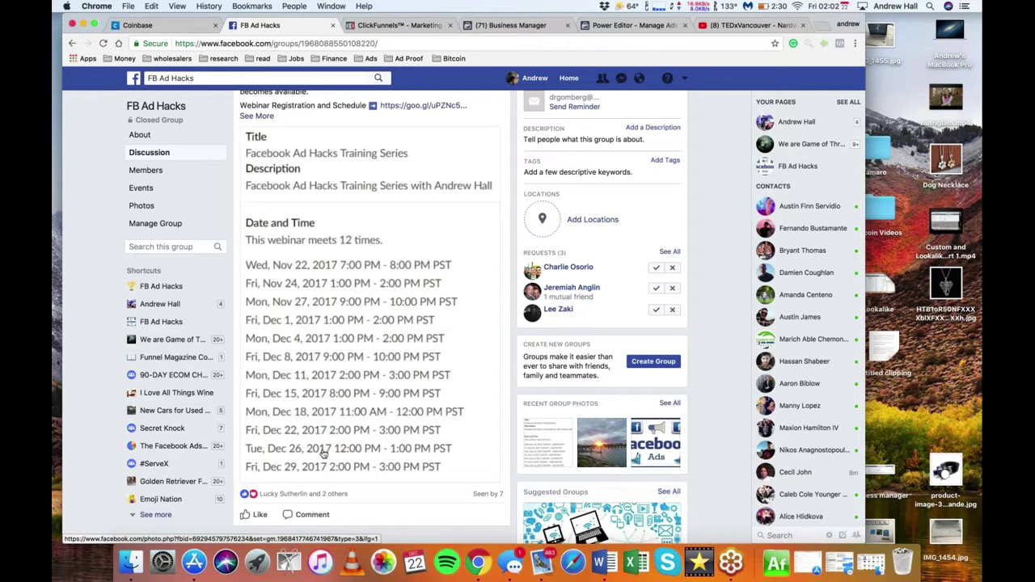
Step: Close the Business Manager and FB Ad Hacks tabs and log out of the current account from Power Editor
{"action": "left_click", "coordinate": [634, 25]}
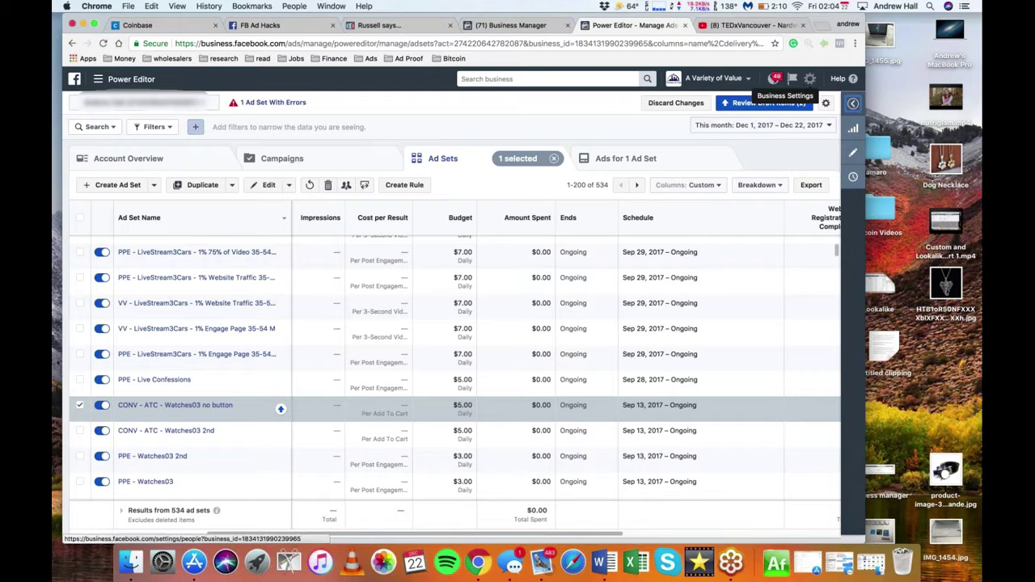
{"action": "left_click", "coordinate": [743, 78]}
{"action": "left_click", "coordinate": [566, 25]}
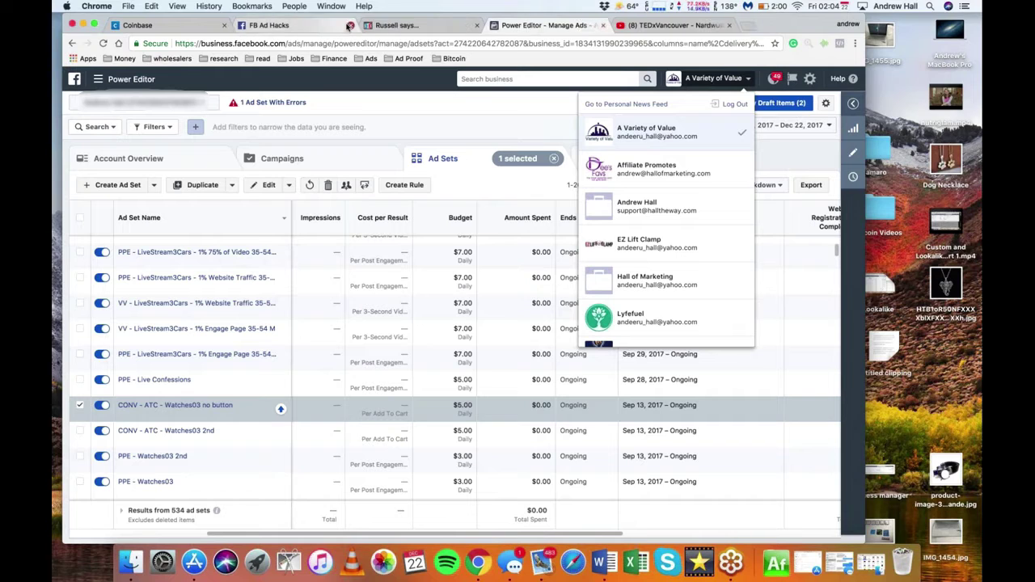
{"action": "left_click", "coordinate": [332, 25]}
{"action": "left_click", "coordinate": [727, 105]}
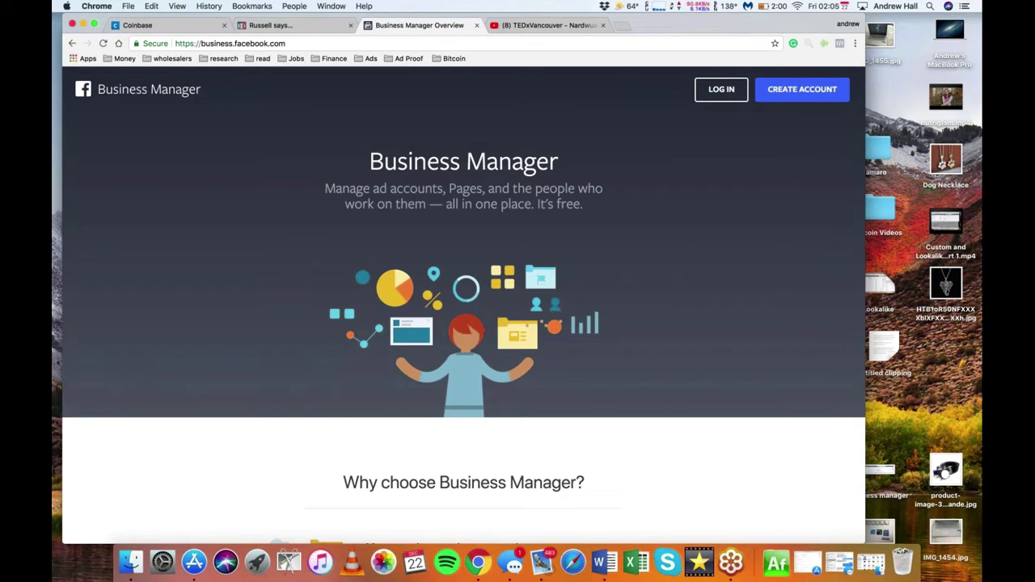
Step: Go to facebook.com to reach the login form
{"action": "key", "text": "super+l"}
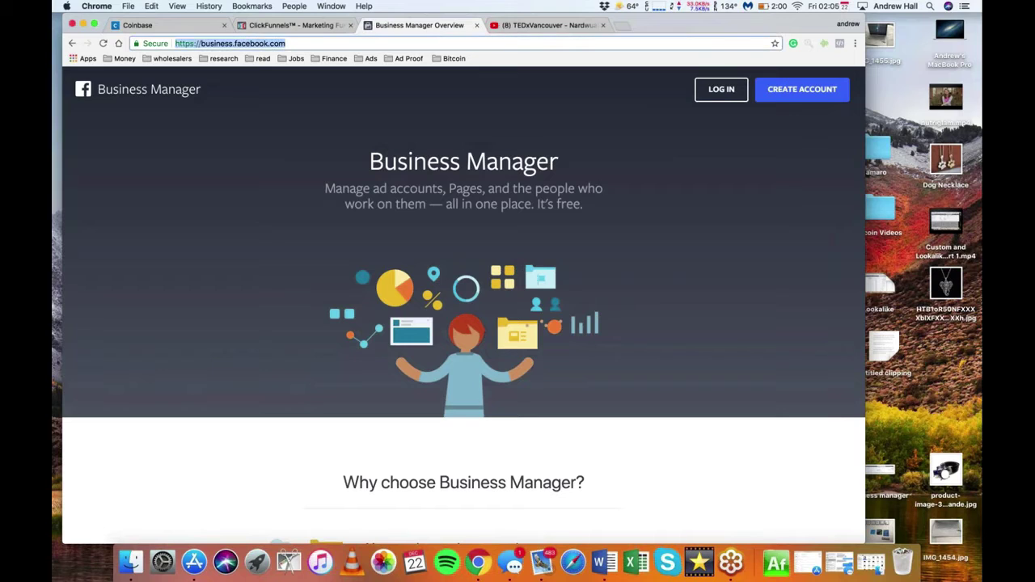
{"action": "type", "text": "face"}
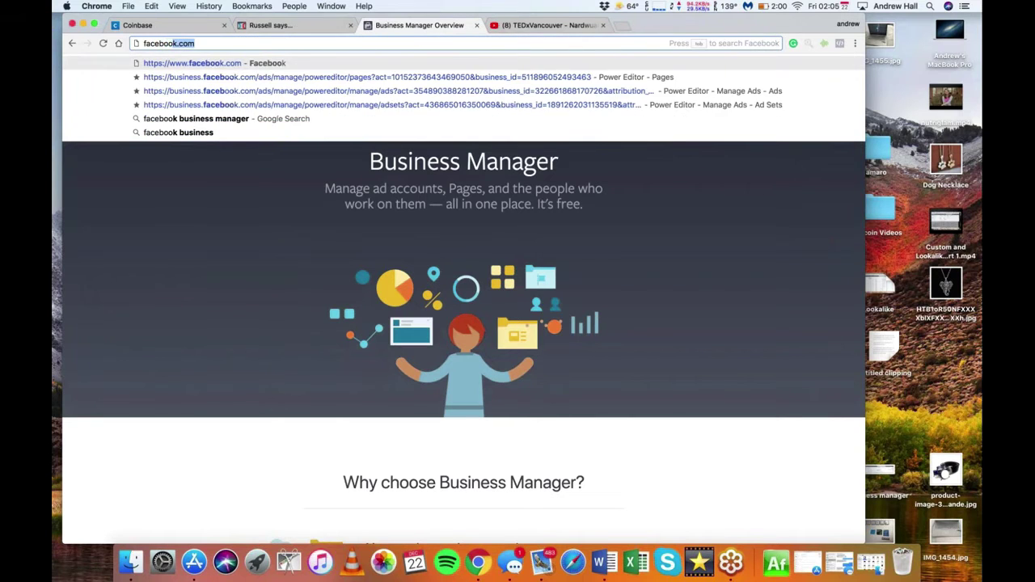
{"action": "key", "text": "Return"}
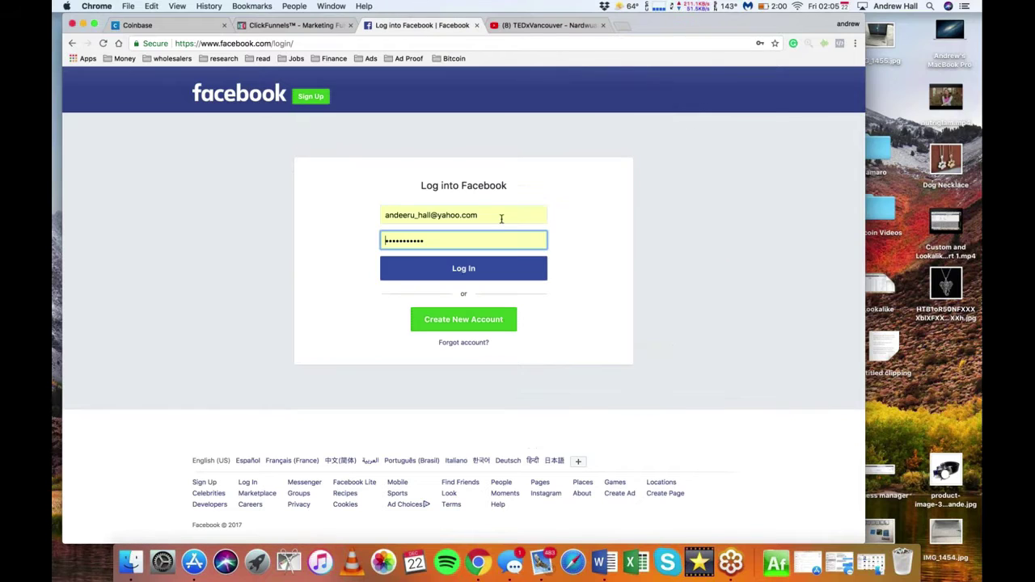
Step: Replace the prefilled e-mail with the other saved account's Gmail address and log into Facebook
{"action": "left_click_drag", "start_coordinate": [499, 217], "coordinate": [408, 215]}
{"action": "key", "text": "super+a"}
{"action": "type", "text": "andeeru"}
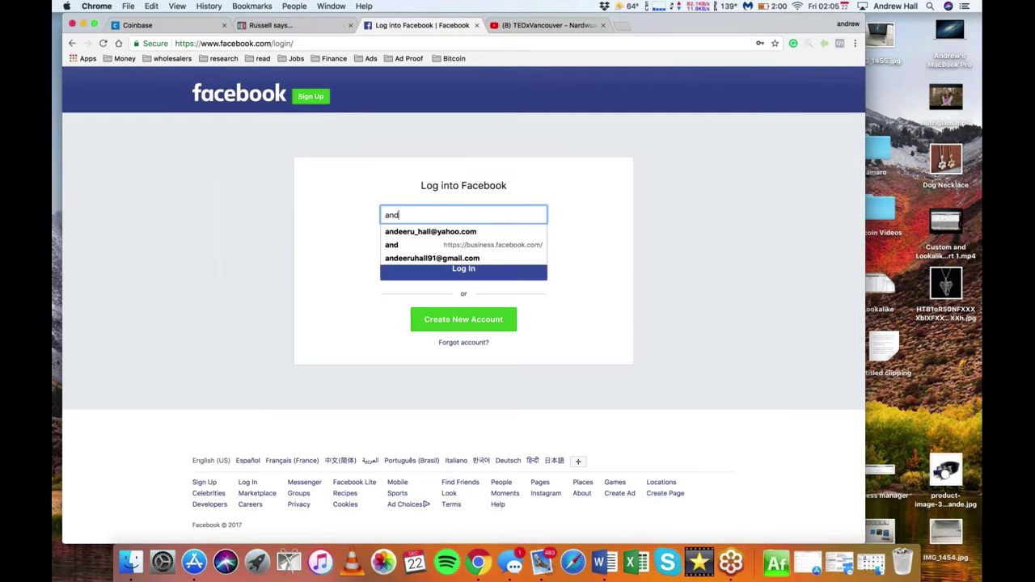
{"action": "key", "text": "Down"}
{"action": "key", "text": "Down"}
{"action": "key", "text": "Return"}
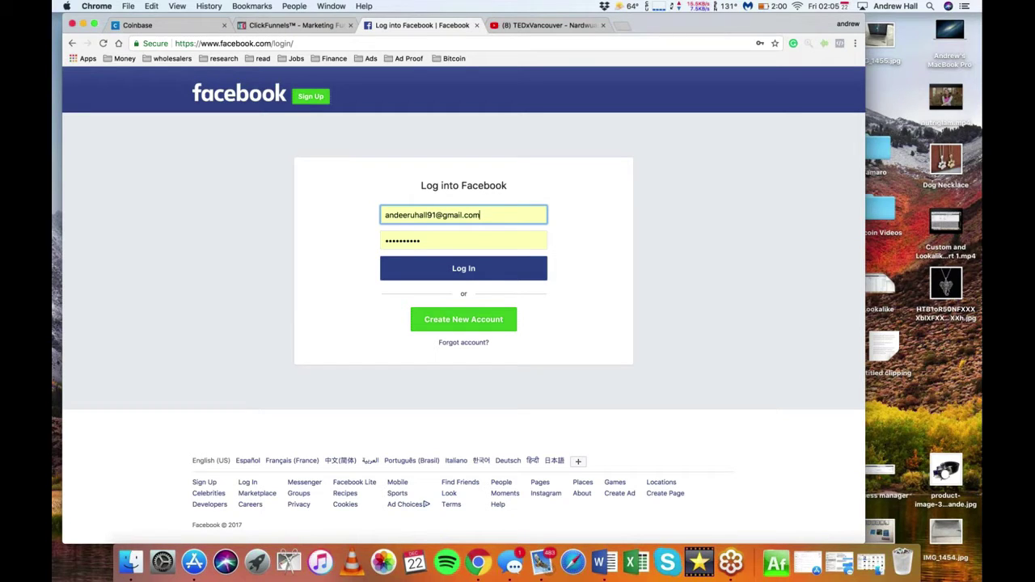
{"action": "key", "text": "Return"}
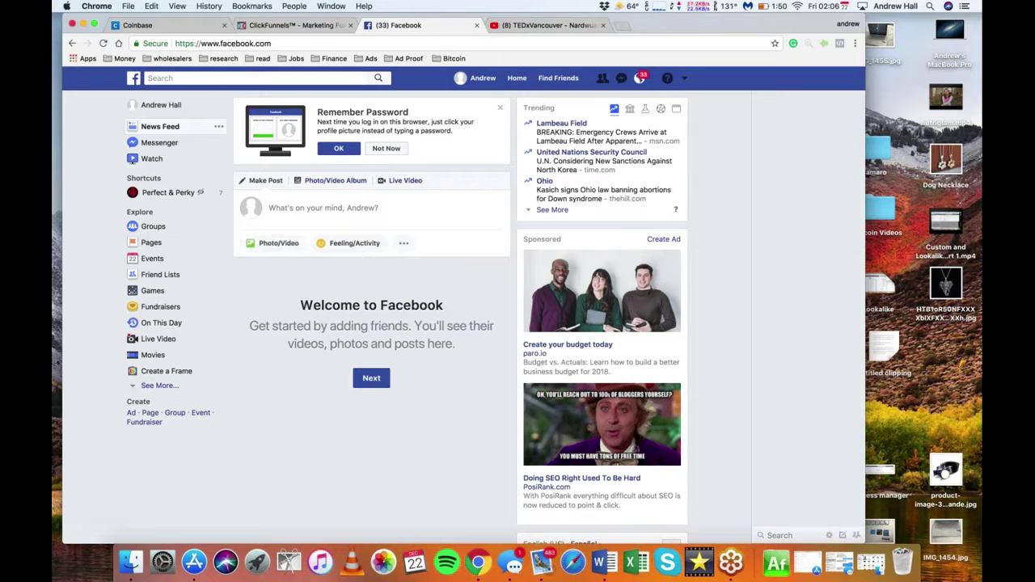
Step: Send friend requests to the first two suggested people and to the CEO & Founder at Marketing Media Company
{"action": "left_click", "coordinate": [558, 77]}
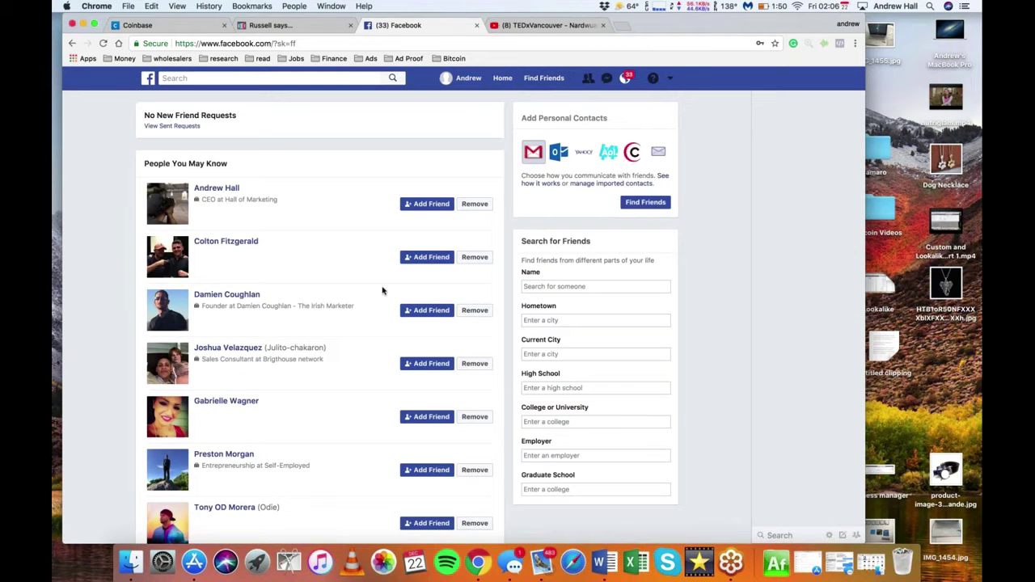
{"action": "scroll", "coordinate": [383, 288], "scroll_direction": "down", "scroll_amount": 1}
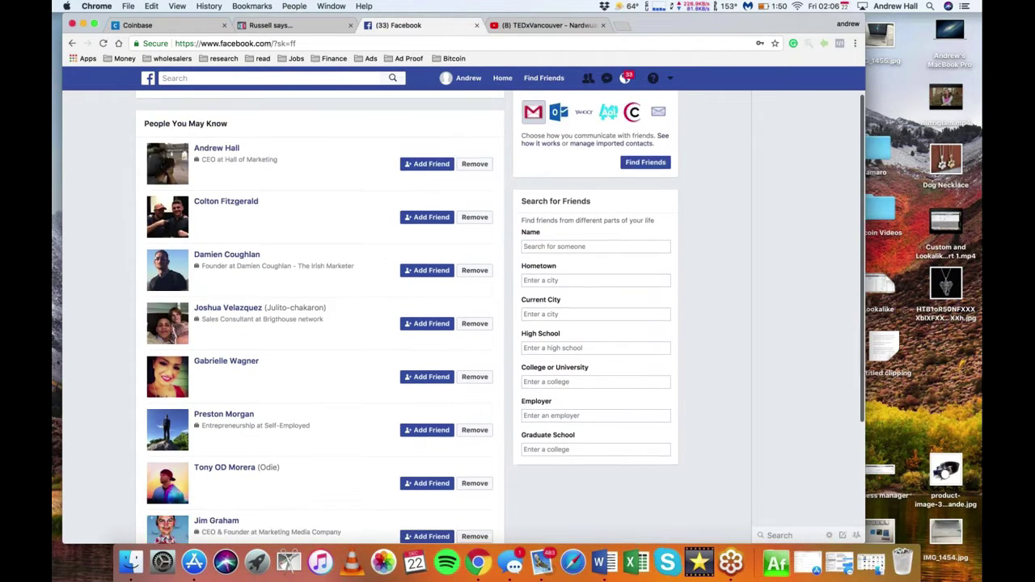
{"action": "left_click", "coordinate": [423, 164]}
{"action": "left_click", "coordinate": [417, 219]}
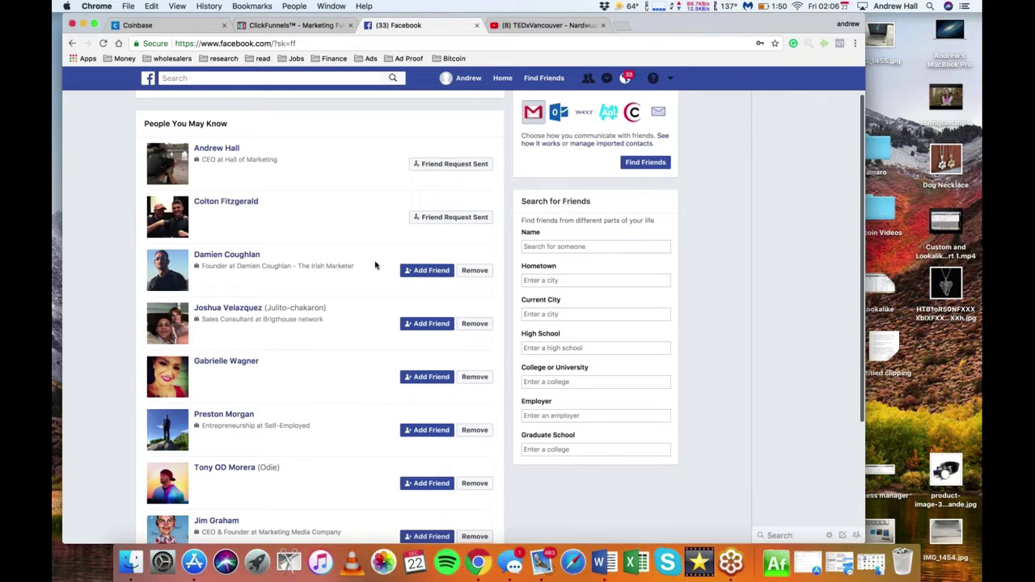
{"action": "scroll", "coordinate": [375, 264], "scroll_direction": "down", "scroll_amount": 1}
{"action": "scroll", "coordinate": [375, 265], "scroll_direction": "down", "scroll_amount": 4}
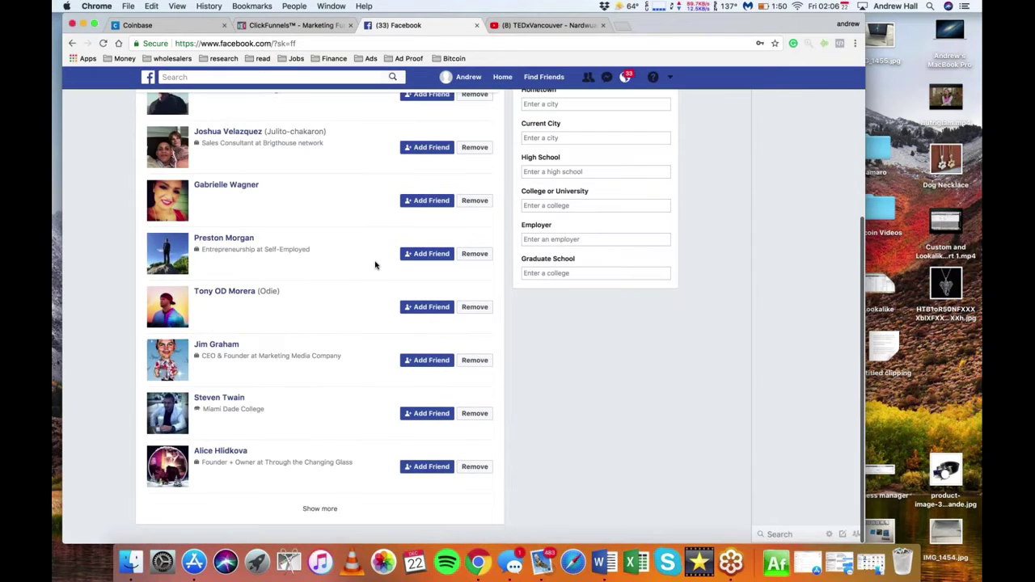
{"action": "left_click", "coordinate": [417, 361]}
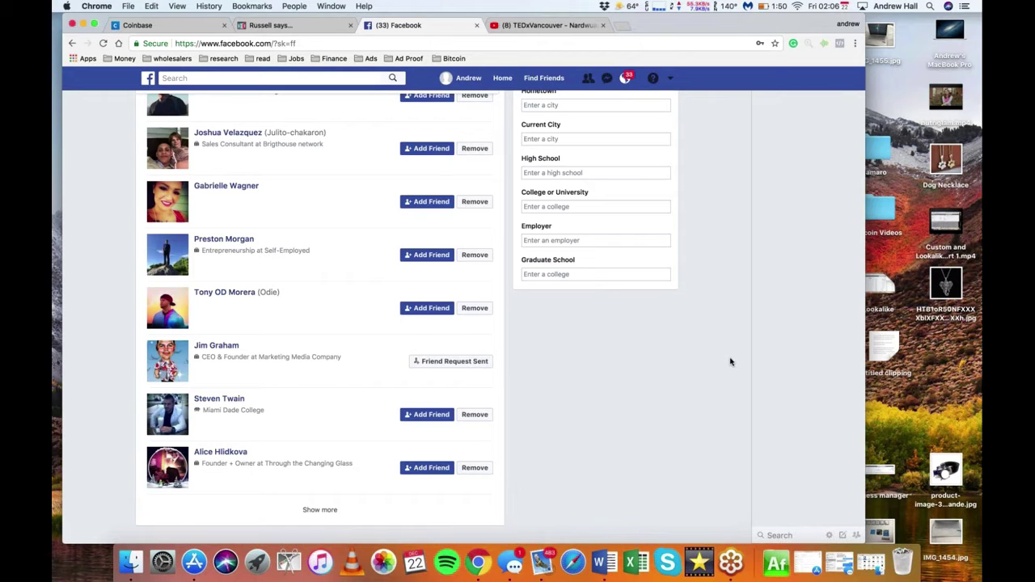
Step: Publish a post on the account's own profile reading "Feeling so good today doing this webinar! It' about to be EPIC!!", shared with Friends
{"action": "scroll", "coordinate": [730, 361], "scroll_direction": "up", "scroll_amount": 5}
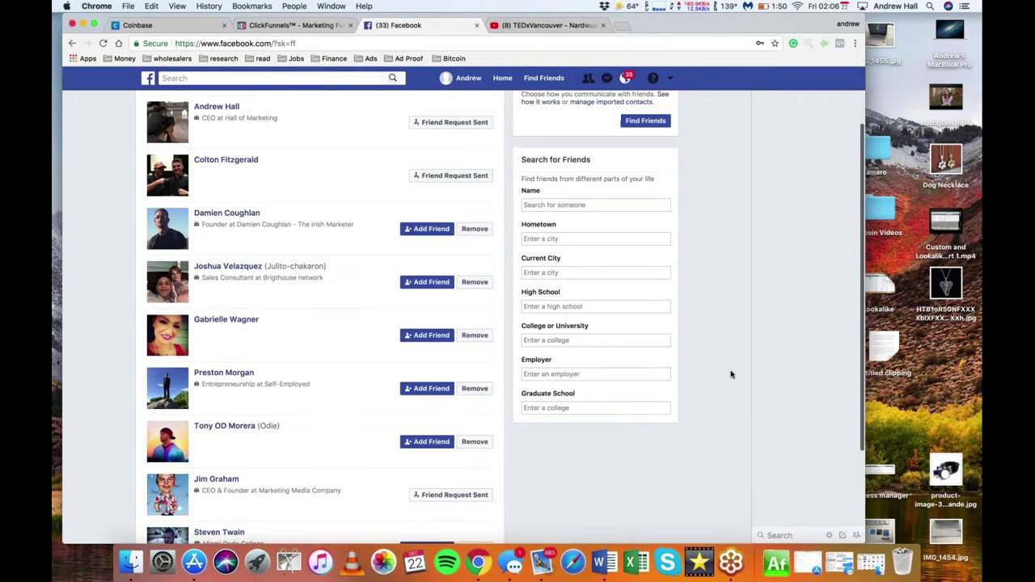
{"action": "scroll", "coordinate": [730, 373], "scroll_direction": "up", "scroll_amount": 3}
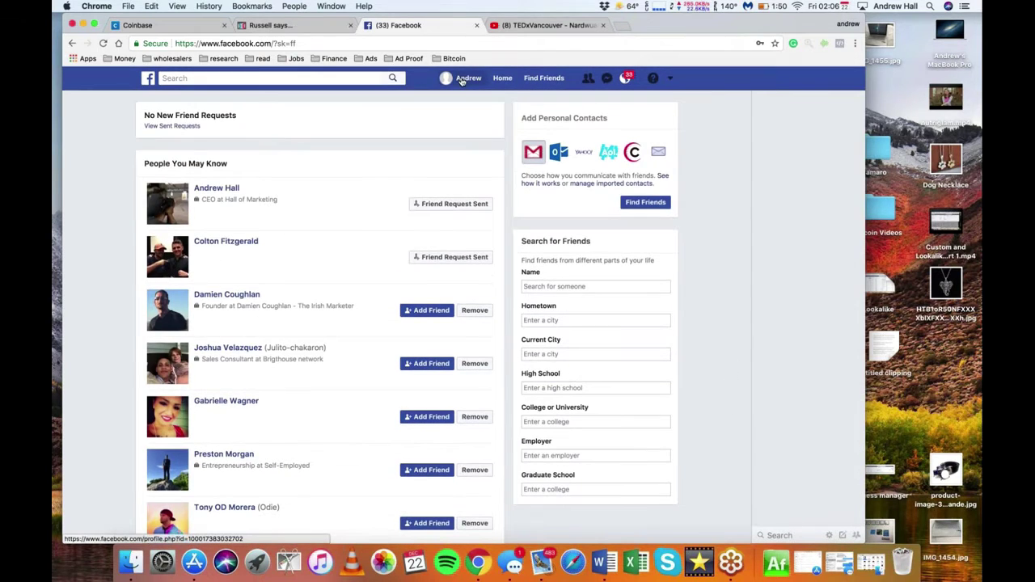
{"action": "left_click", "coordinate": [461, 80]}
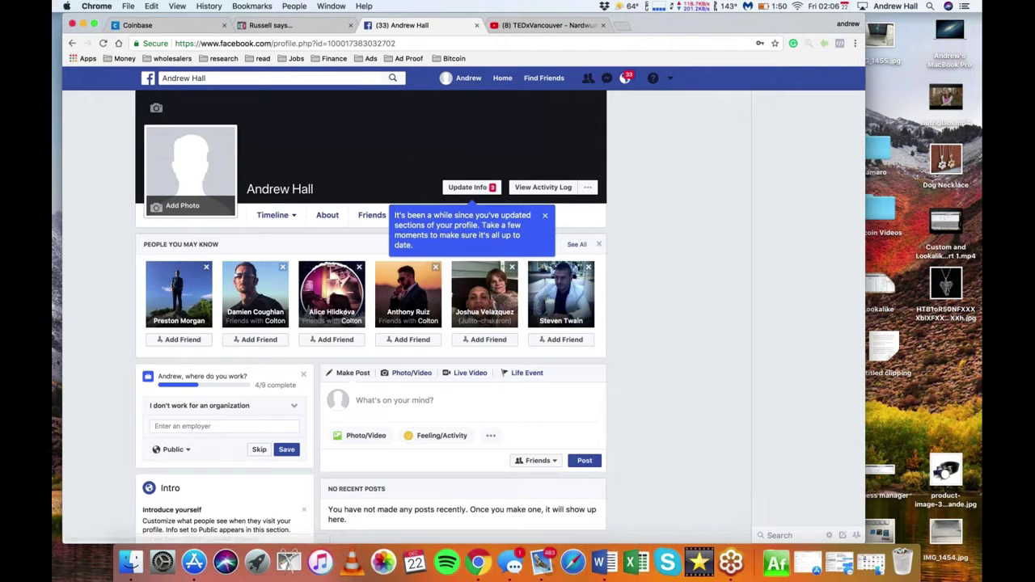
{"action": "left_click", "coordinate": [426, 410]}
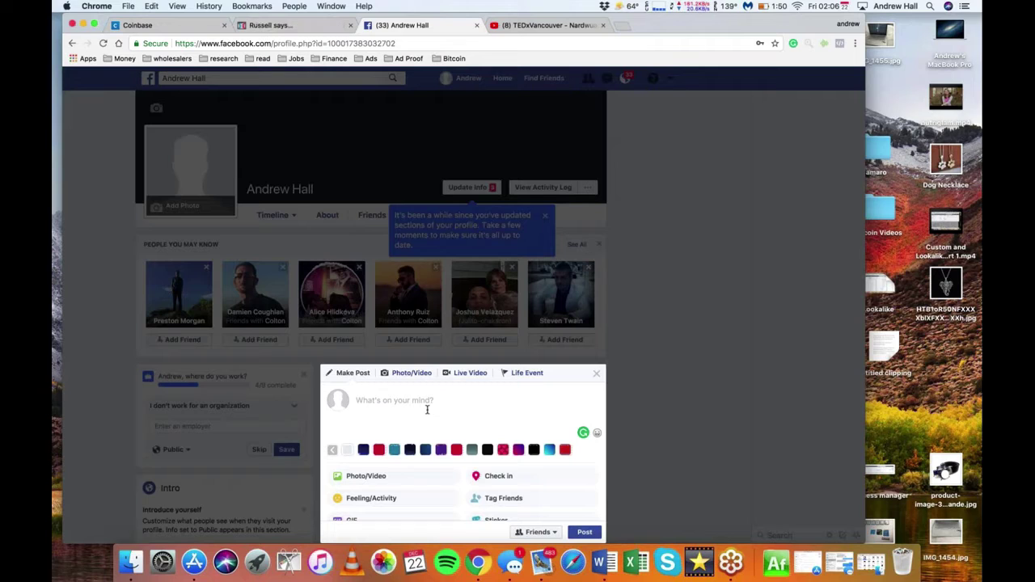
{"action": "type", "text": "Feeling so good today"}
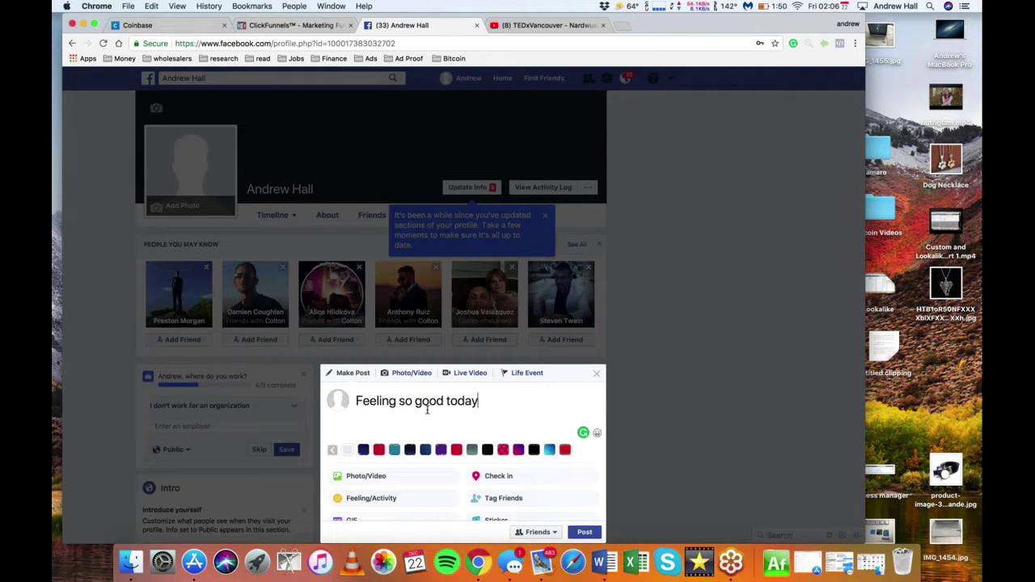
{"action": "type", "text": " doing this web"}
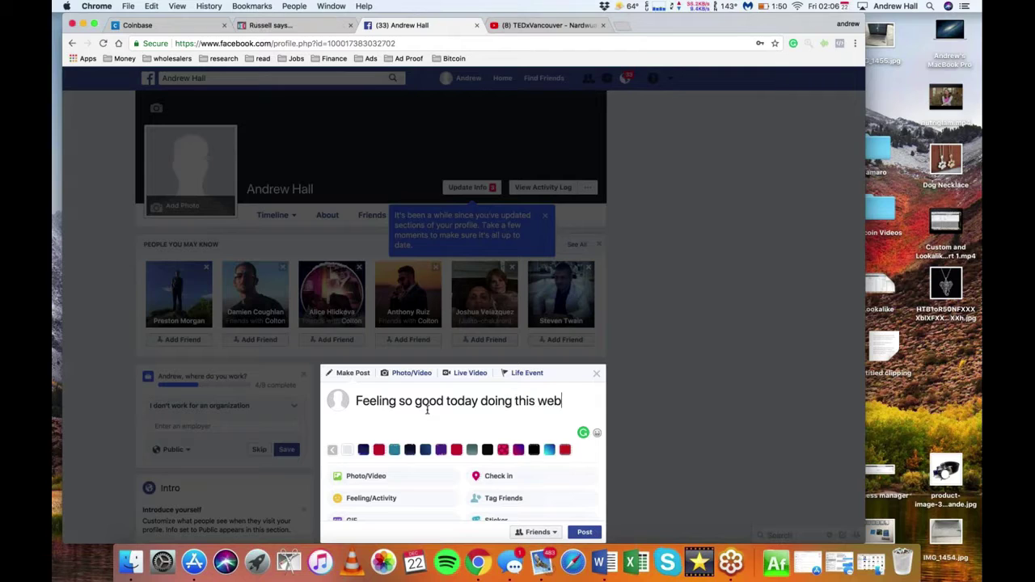
{"action": "type", "text": "inar"}
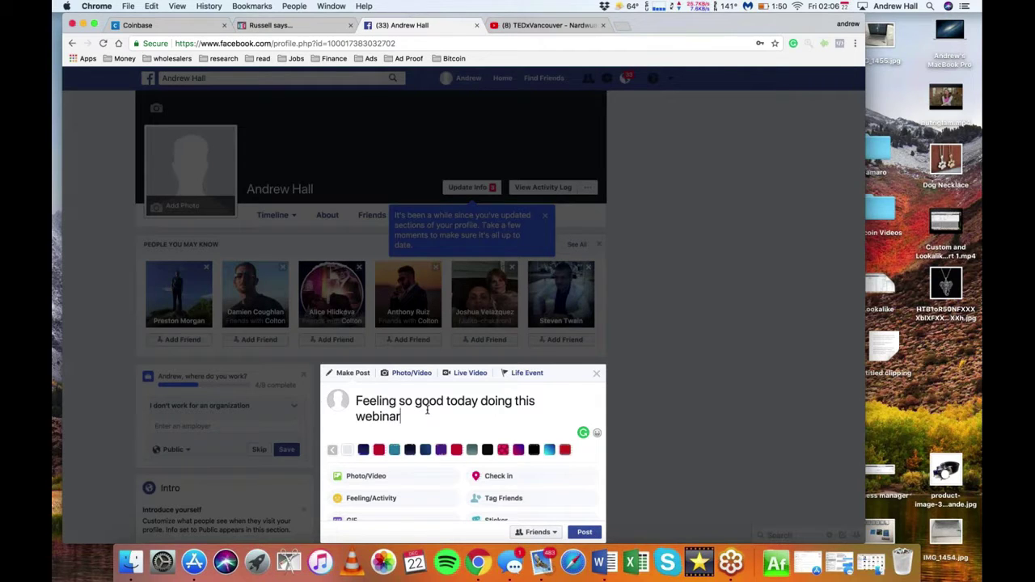
{"action": "type", "text": "! It' about to be EPIC"}
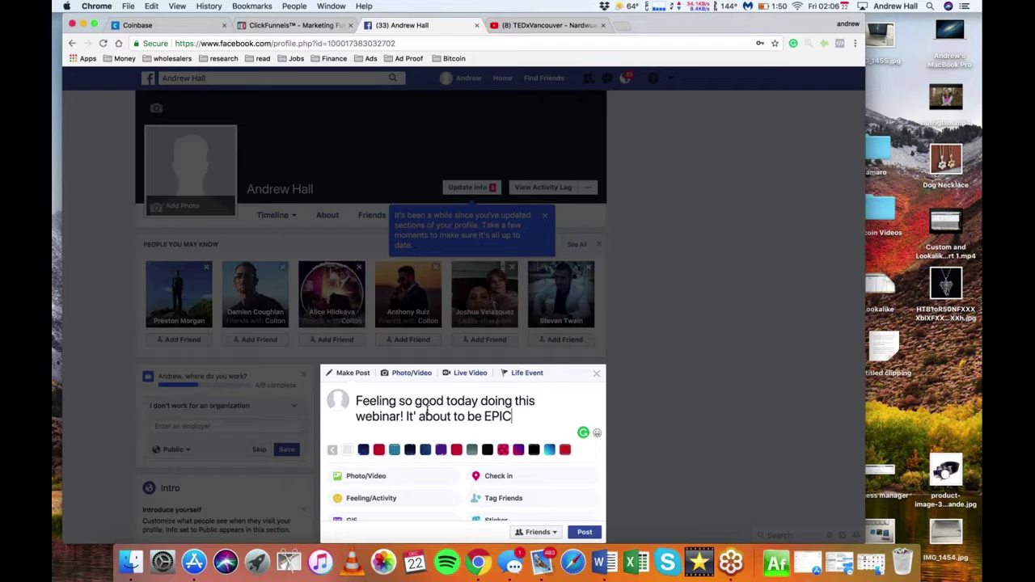
{"action": "type", "text": "!!"}
{"action": "left_click", "coordinate": [584, 532]}
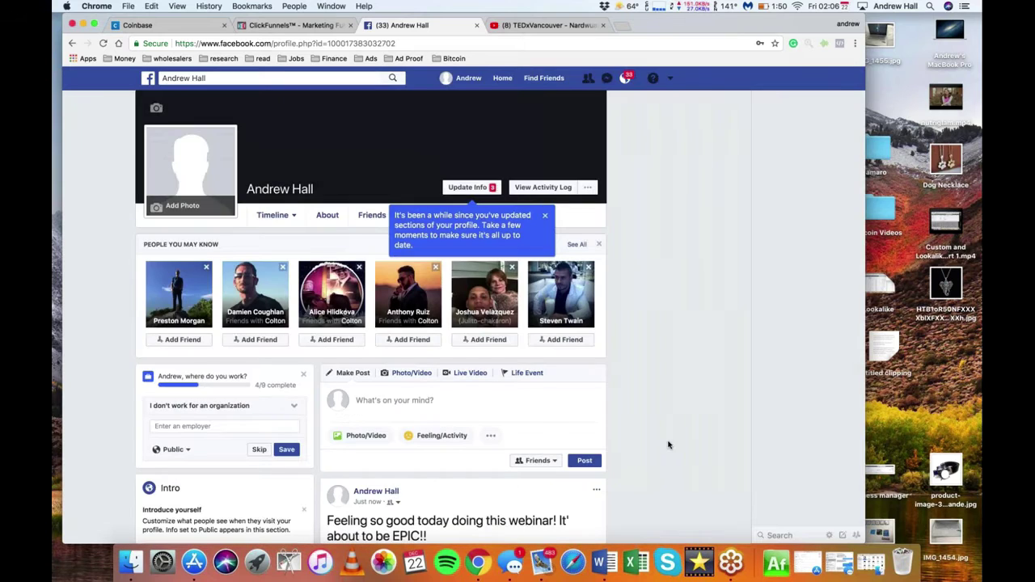
Step: Set McDonald's as the employer in the profile's workplace prompt and save it
{"action": "scroll", "coordinate": [668, 445], "scroll_direction": "down", "scroll_amount": 3}
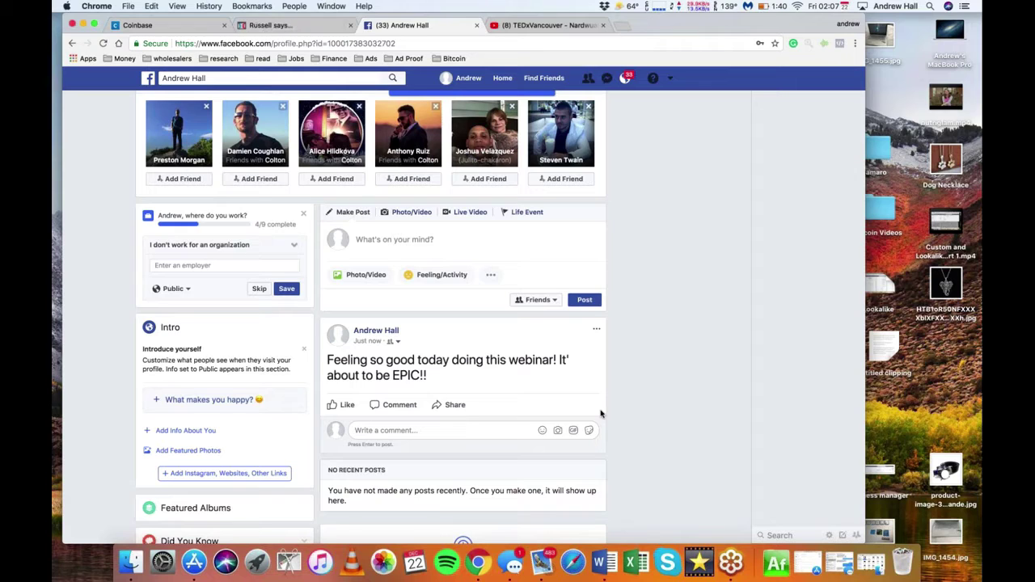
{"action": "left_click", "coordinate": [232, 265]}
{"action": "type", "text": "mc"}
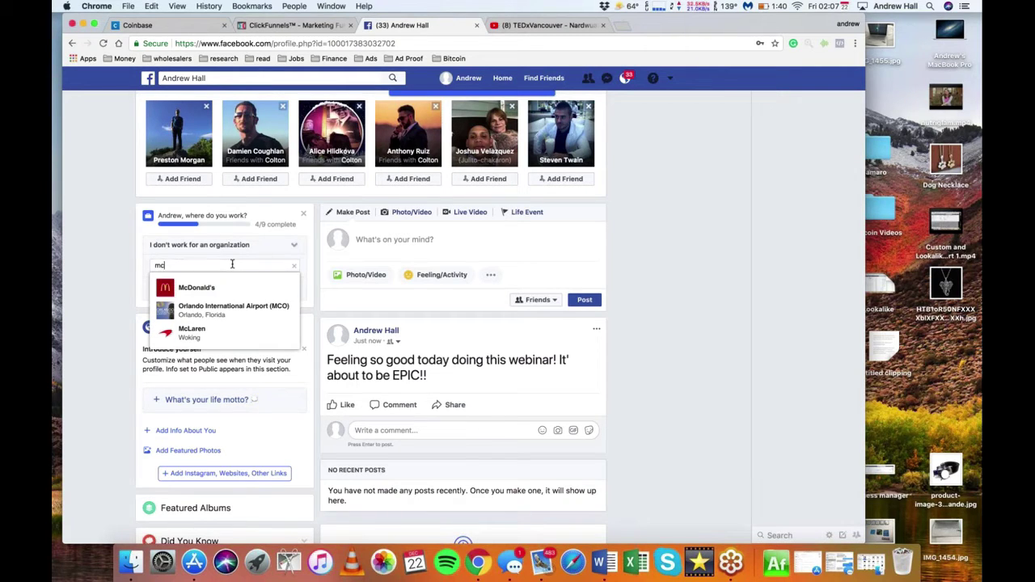
{"action": "left_click", "coordinate": [196, 287]}
{"action": "left_click", "coordinate": [284, 288]}
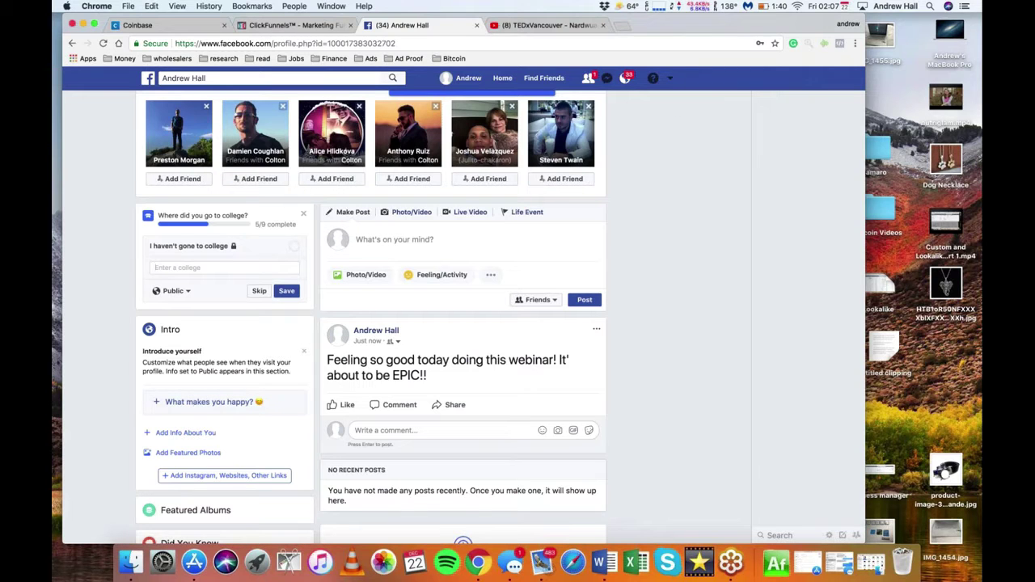
Step: Go to business.facebook.com and look at the form for creating a Business Manager account
{"action": "key", "text": "super+l"}
{"action": "type", "text": "bus"}
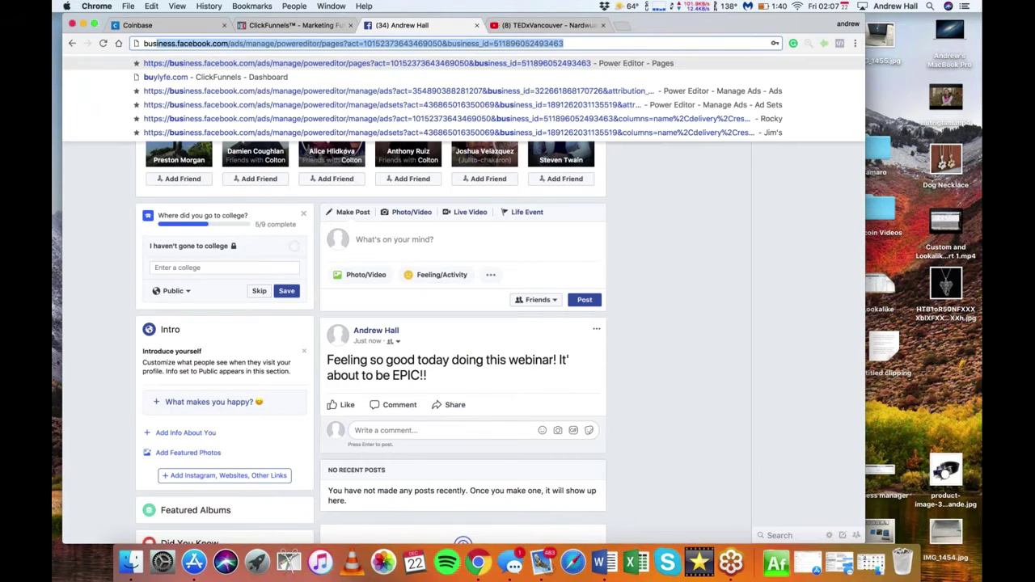
{"action": "type", "text": "in"}
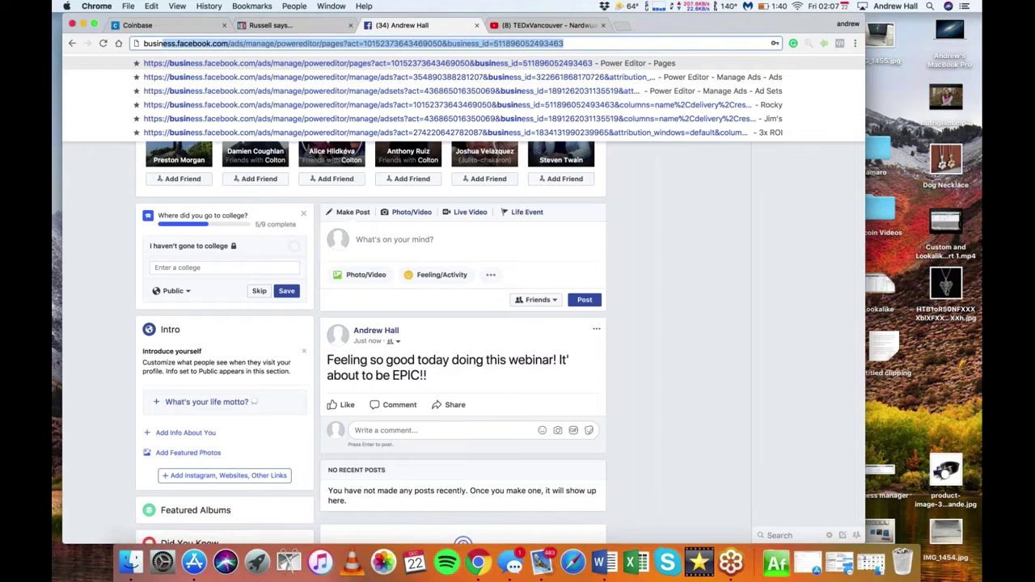
{"action": "left_click_drag", "start_coordinate": [562, 43], "coordinate": [231, 46]}
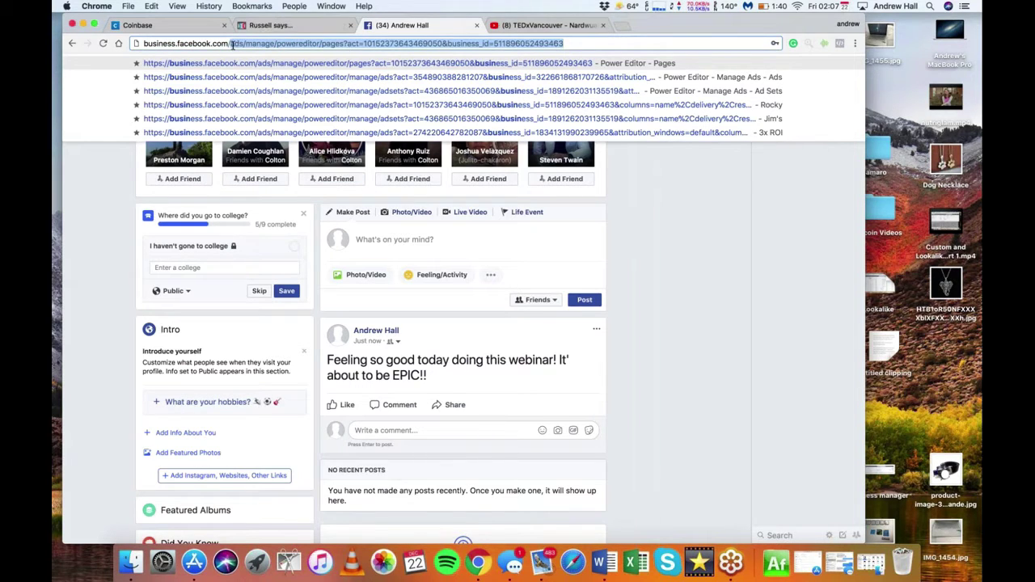
{"action": "key", "text": "BackSpace"}
{"action": "key", "text": "Return"}
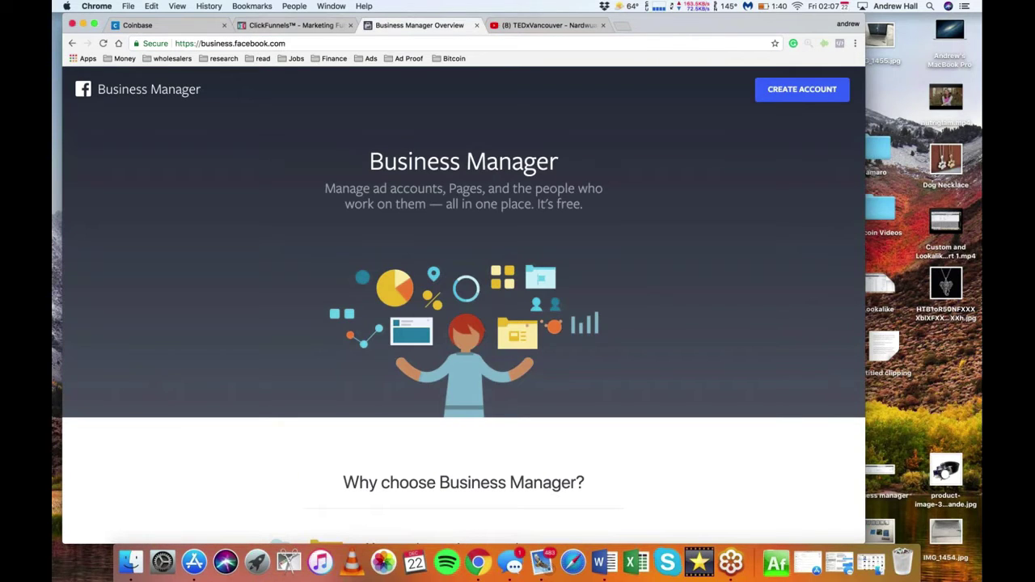
{"action": "left_click", "coordinate": [781, 98]}
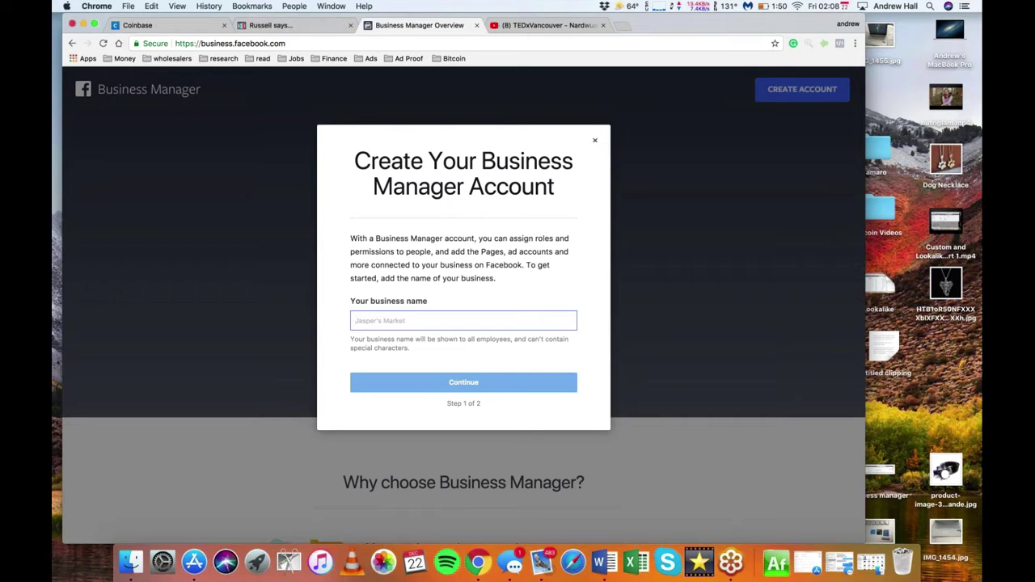
{"action": "left_click", "coordinate": [595, 141]}
Step: Return to the Facebook home page, open Ads Manager, and examine the ad accounts and the account switcher
{"action": "left_click", "coordinate": [433, 44]}
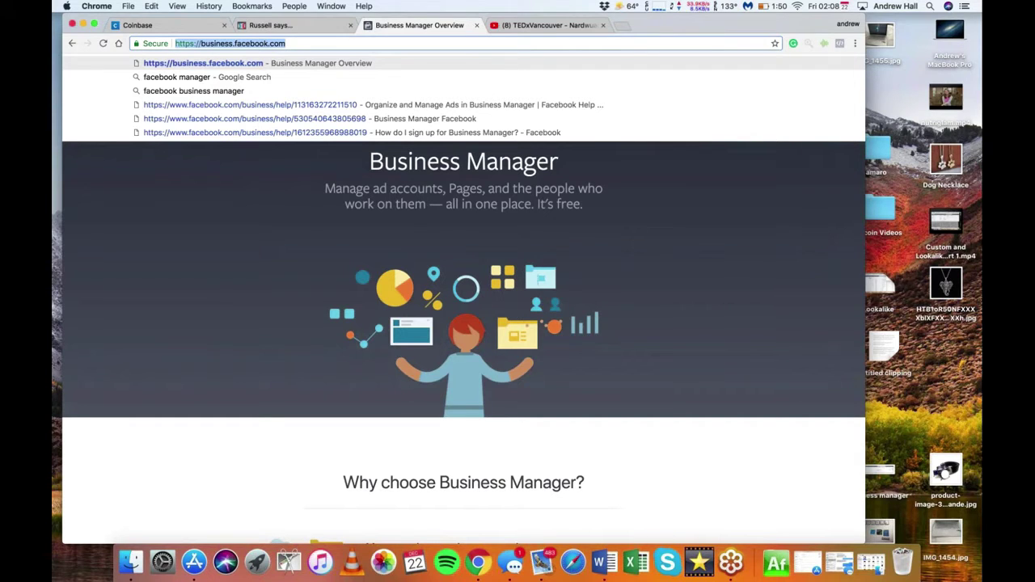
{"action": "type", "text": "fa"}
{"action": "key", "text": "Return"}
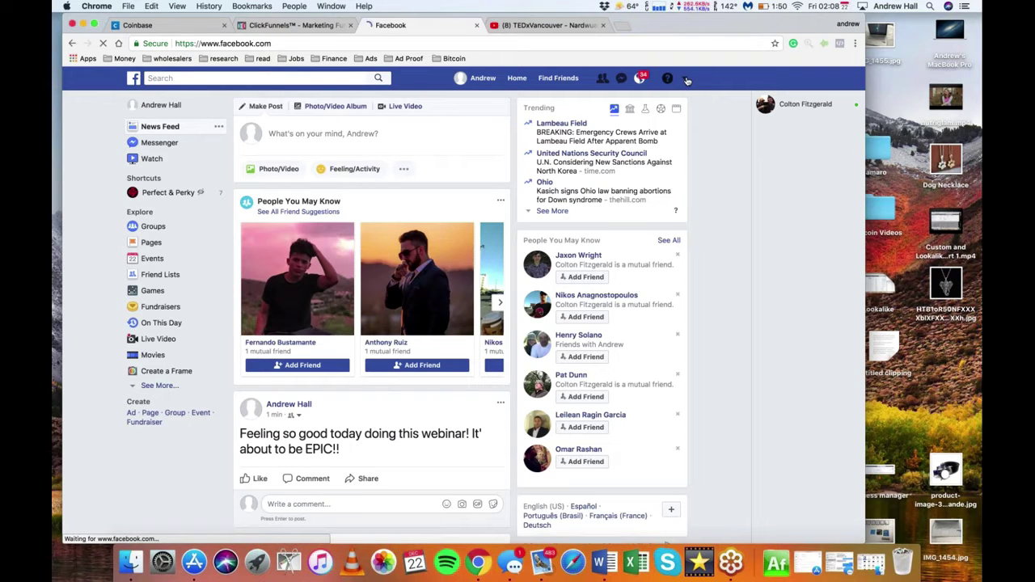
{"action": "left_click", "coordinate": [685, 79]}
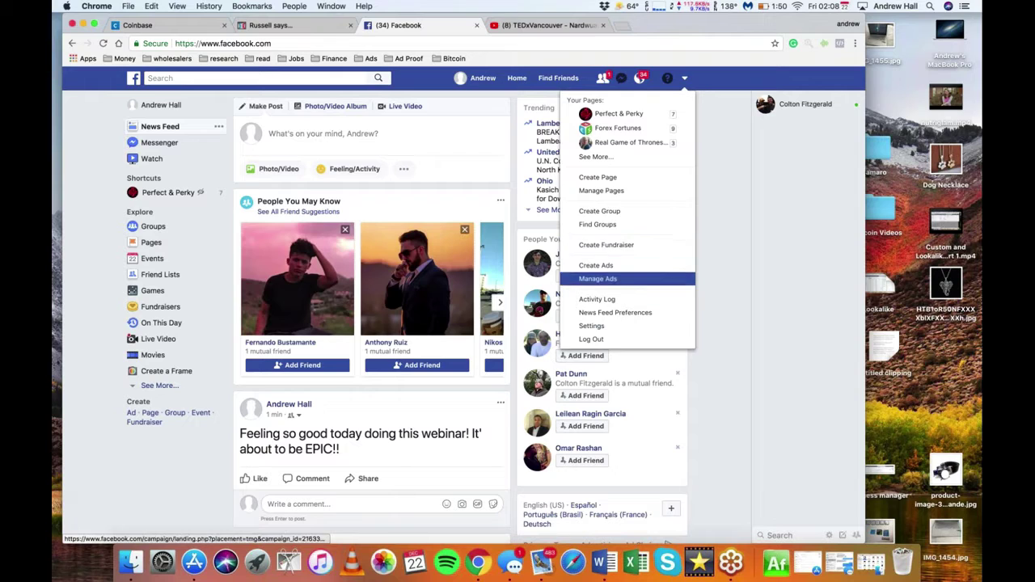
{"action": "left_click", "coordinate": [597, 278]}
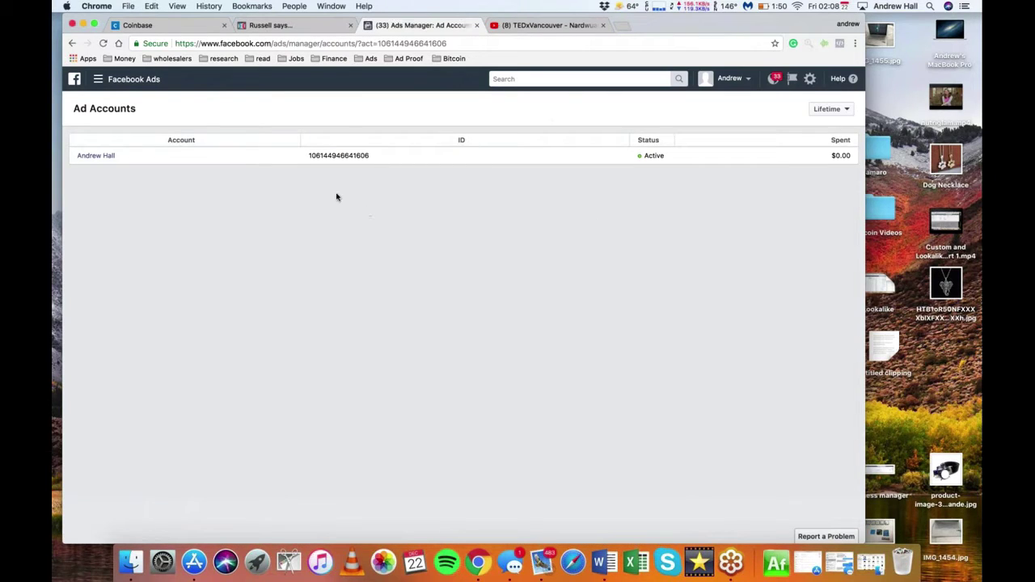
{"action": "left_click", "coordinate": [745, 80]}
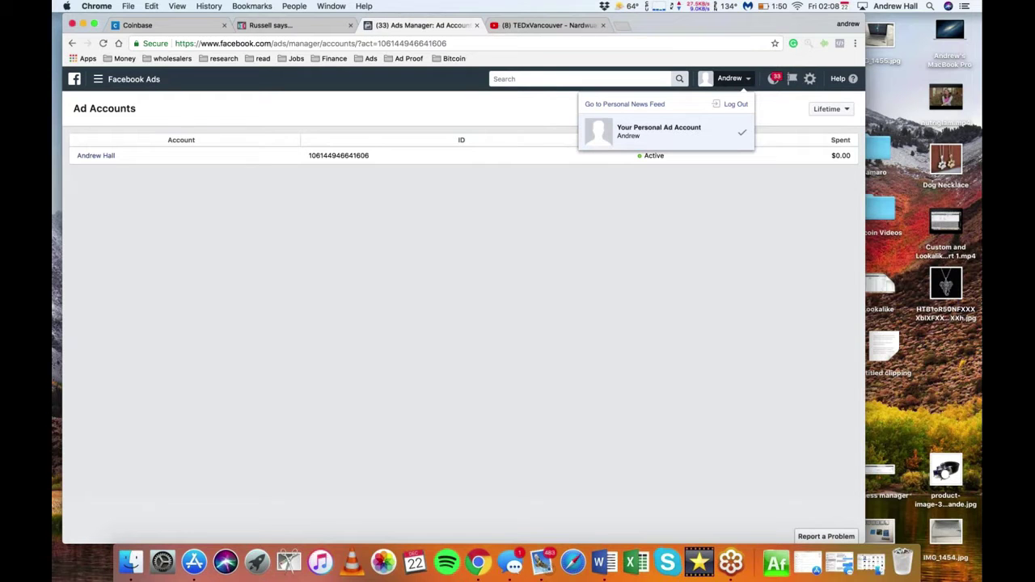
Step: Start a new Business Manager account at business.facebook.com with the business name "Hall of Marketing2"
{"action": "key", "text": "super+l"}
{"action": "type", "text": "business.facebook.com"}
{"action": "key", "text": "Return"}
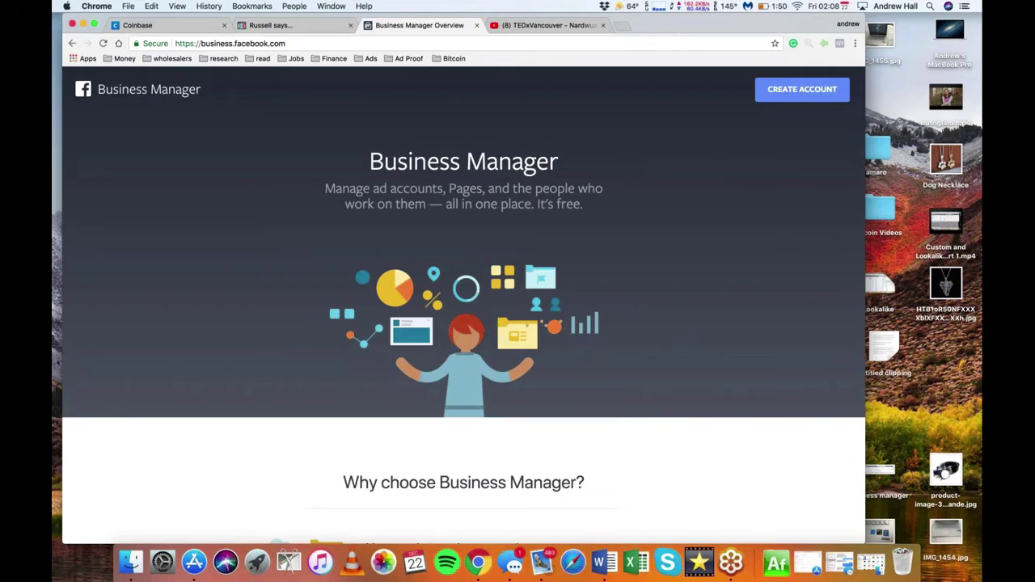
{"action": "left_click", "coordinate": [802, 89]}
{"action": "left_click", "coordinate": [463, 320]}
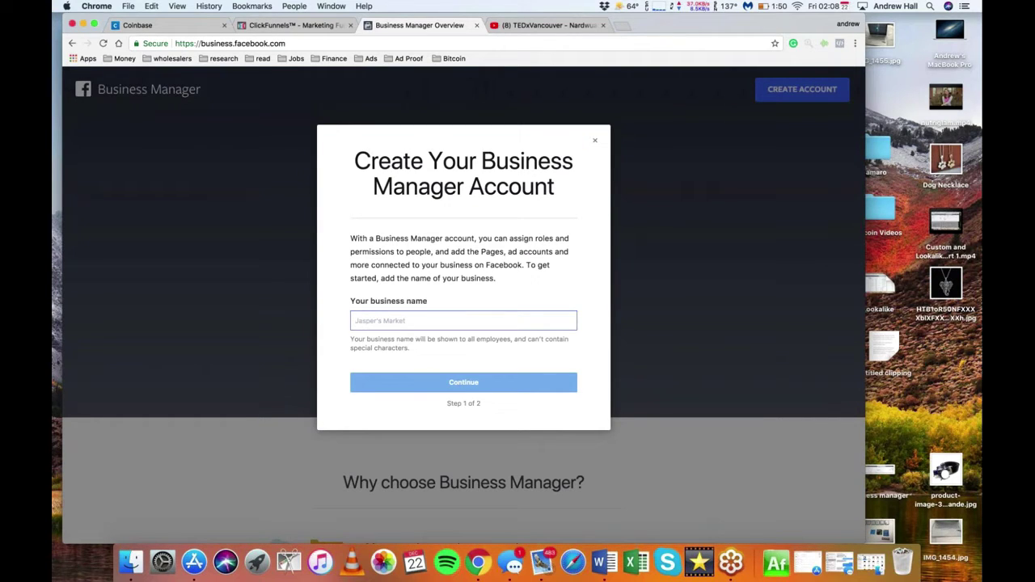
{"action": "type", "text": "Hall of Mark"}
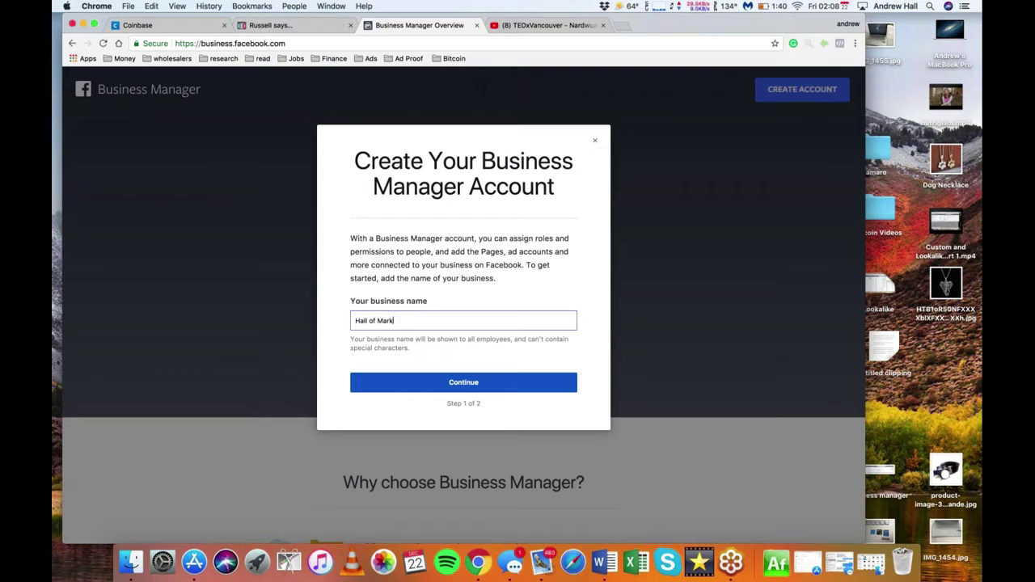
{"action": "type", "text": "eting2"}
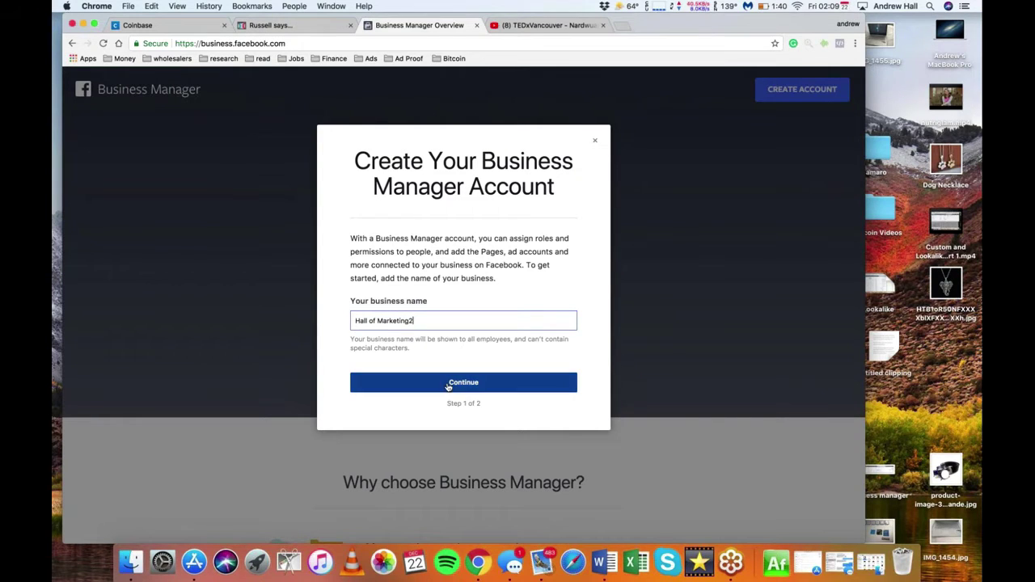
{"action": "left_click", "coordinate": [448, 385]}
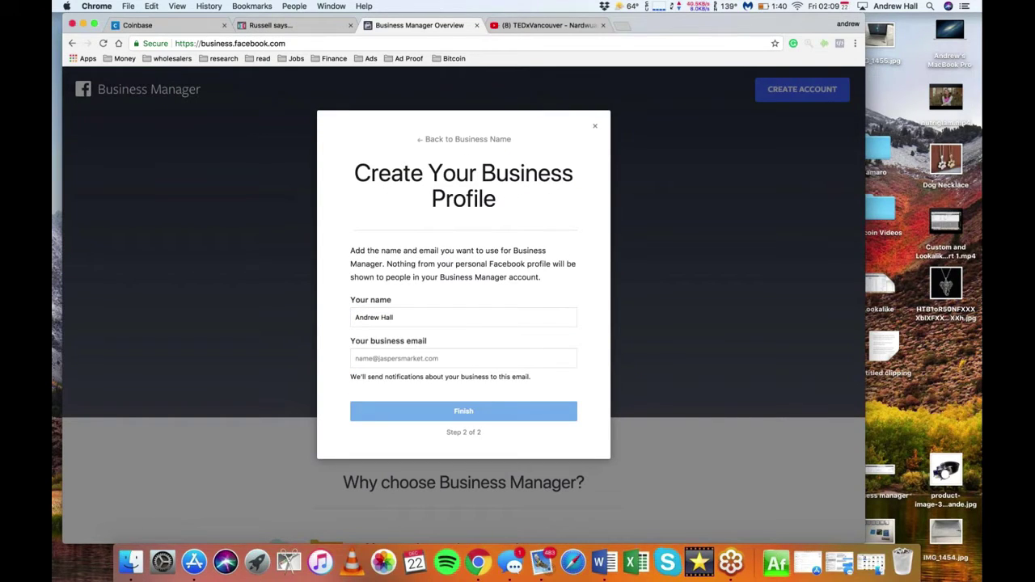
Step: Fill in the business e-mail with the saved Gmail address and finish creating the Business Manager account
{"action": "left_click", "coordinate": [440, 358]}
{"action": "type", "text": "ande"}
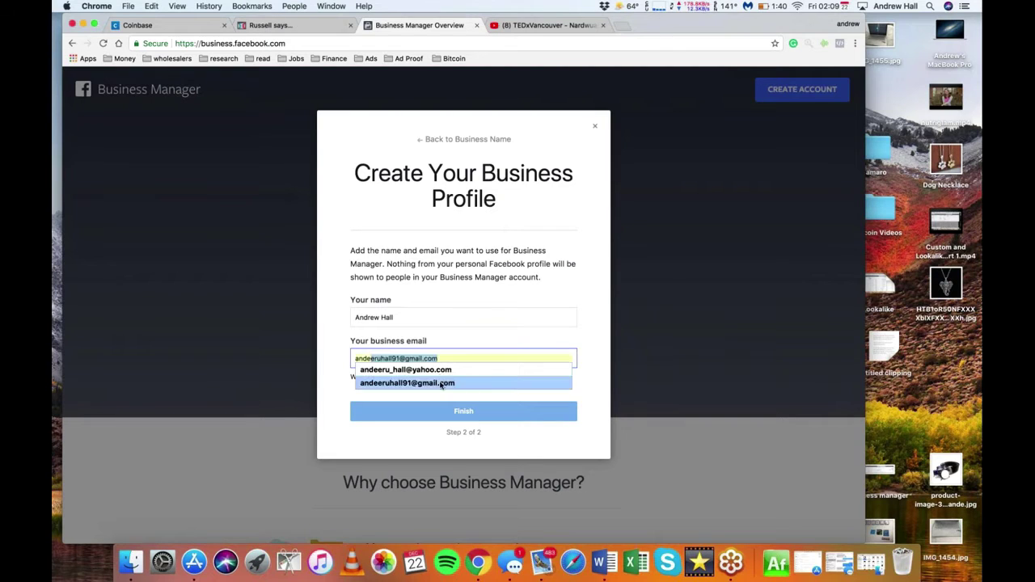
{"action": "left_click", "coordinate": [441, 383]}
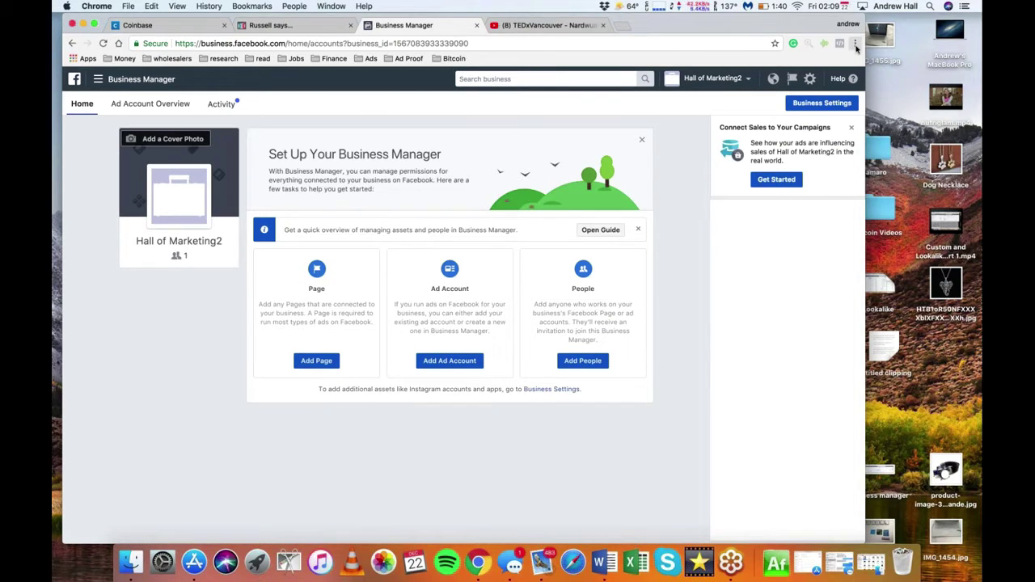
Step: Open facebook.com in an incognito window and log in with the saved Yahoo account
{"action": "left_click", "coordinate": [855, 45]}
{"action": "left_click", "coordinate": [842, 83]}
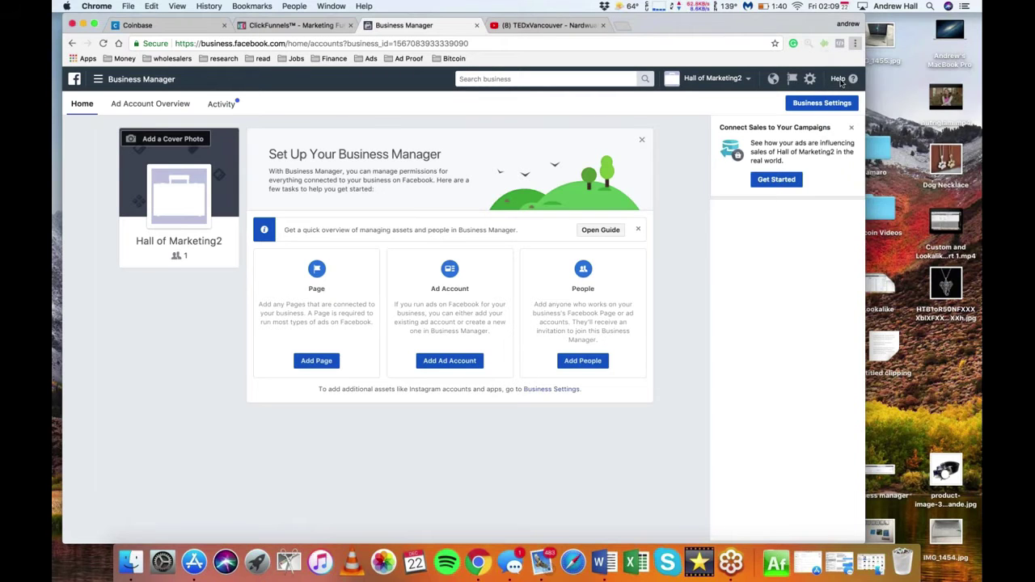
{"action": "type", "text": "facebook.com"}
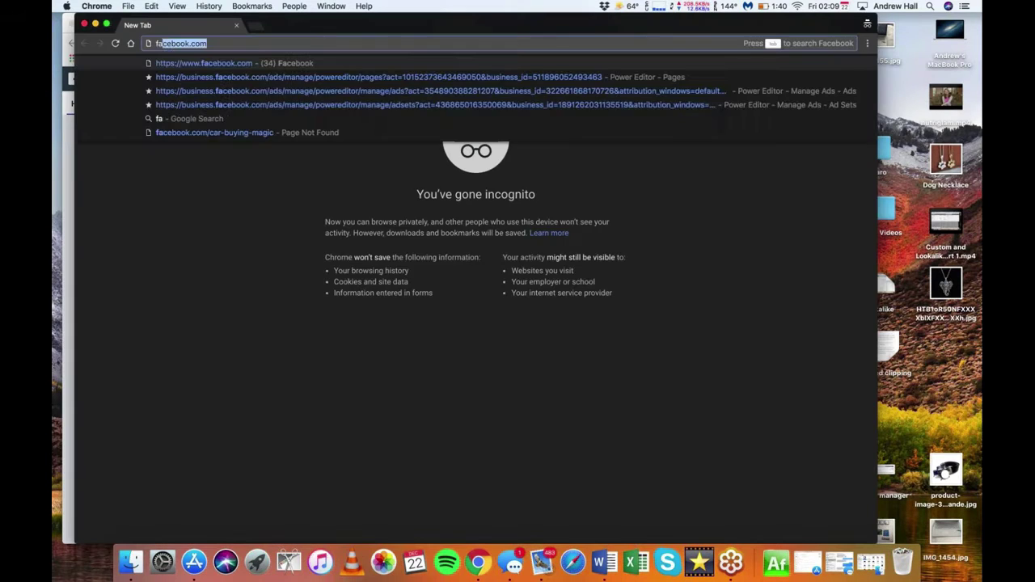
{"action": "key", "text": "Return"}
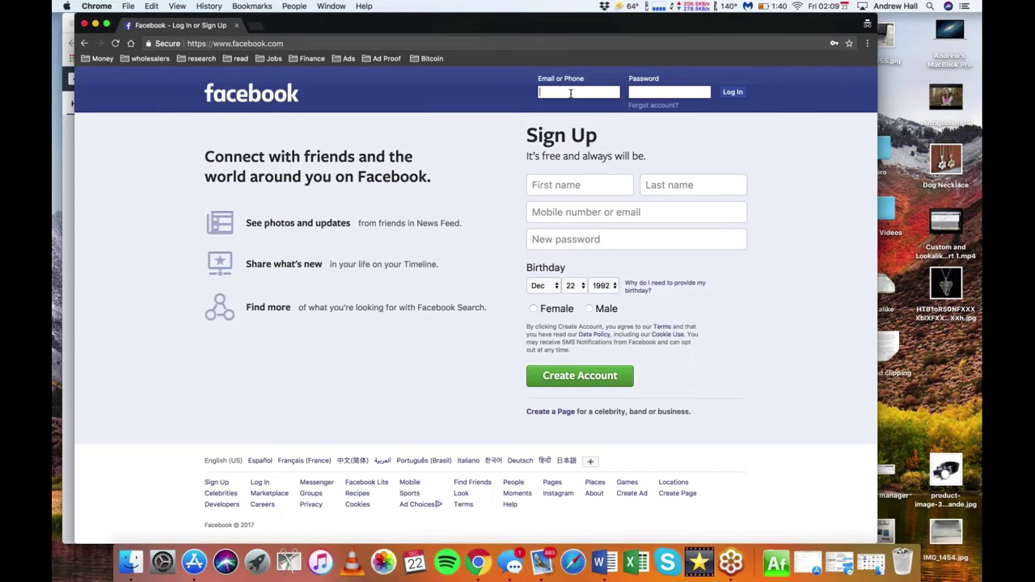
{"action": "left_click", "coordinate": [574, 92]}
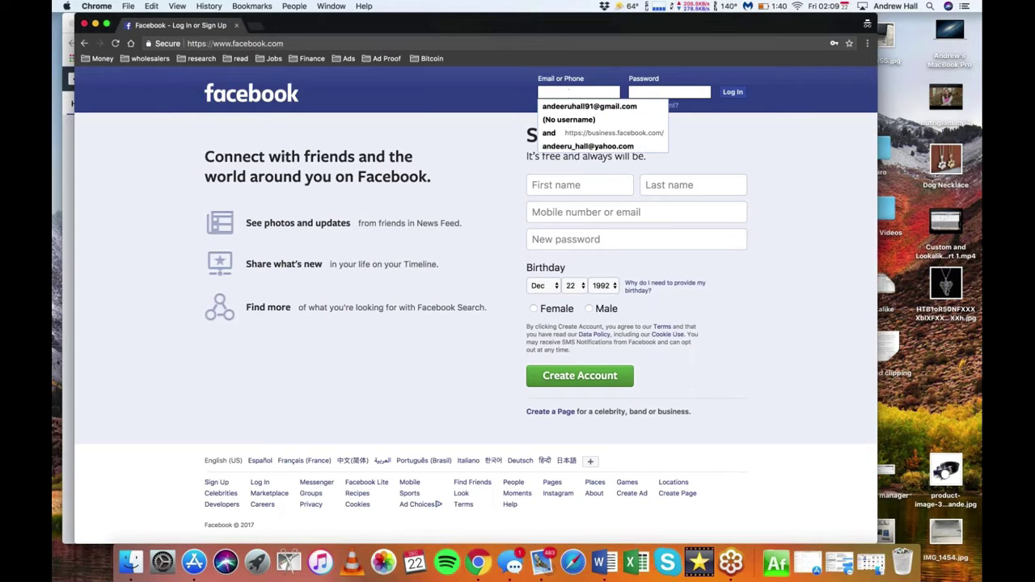
{"action": "left_click", "coordinate": [568, 147]}
{"action": "left_click", "coordinate": [732, 92]}
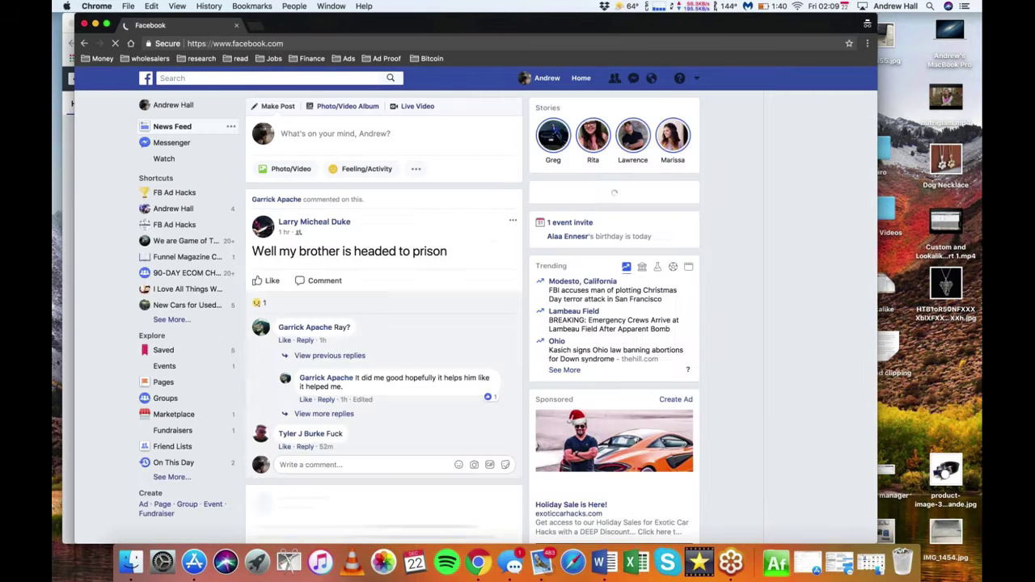
Step: Go through Ads Manager to Business Manager, choose the A Variety of Value business, and open its business settings
{"action": "left_click", "coordinate": [696, 78]}
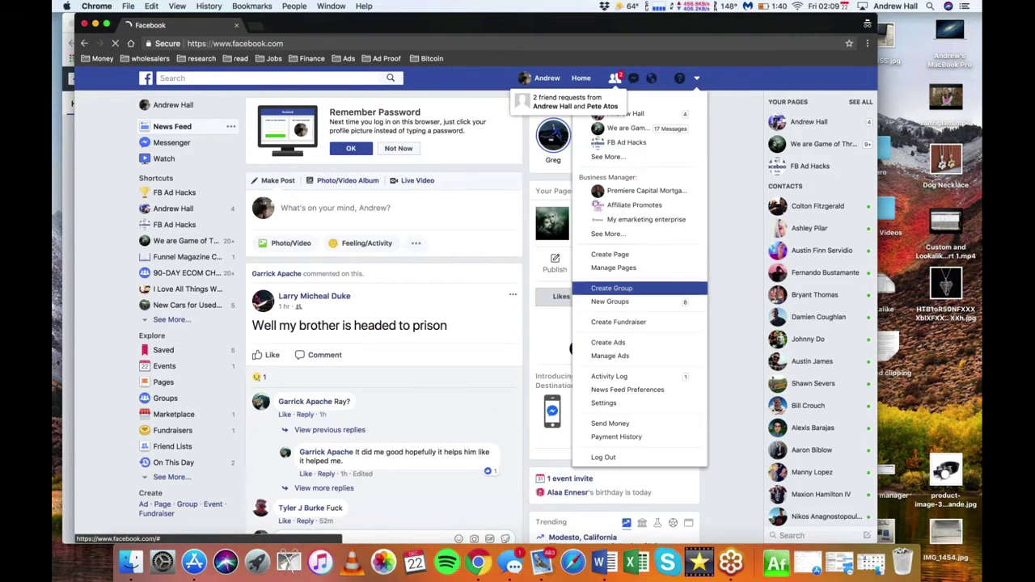
{"action": "left_click", "coordinate": [609, 342]}
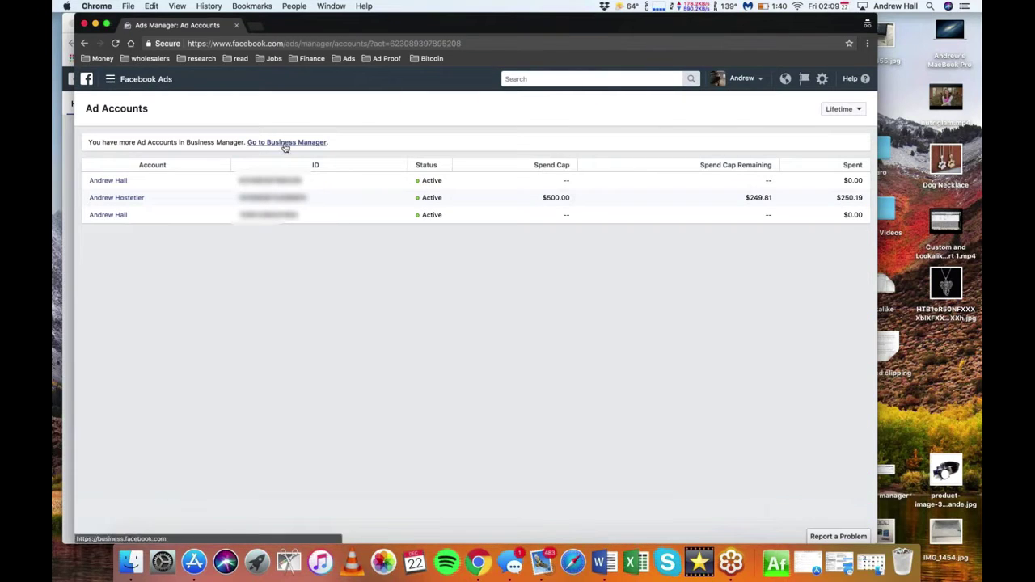
{"action": "left_click", "coordinate": [284, 143]}
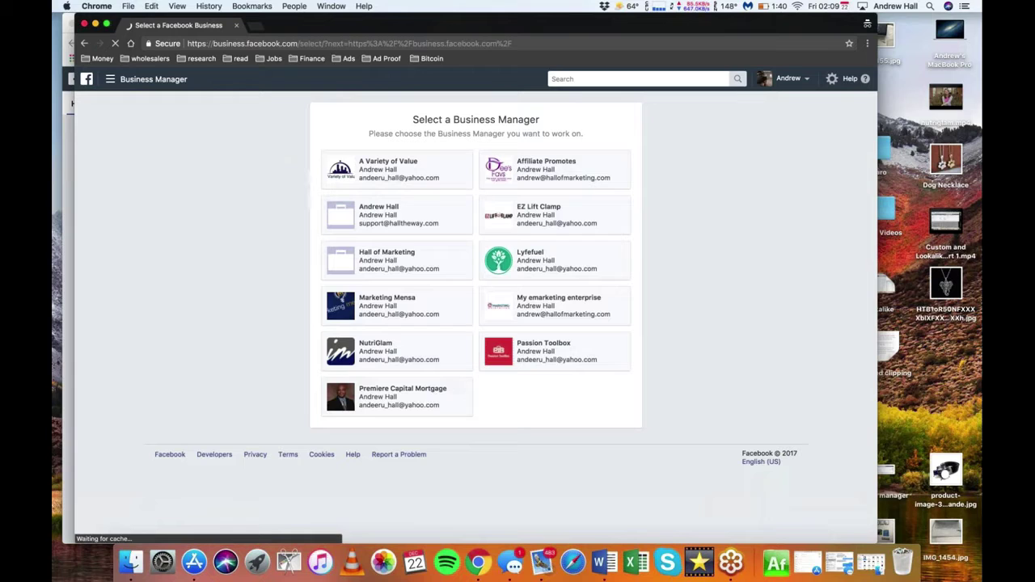
{"action": "left_click", "coordinate": [386, 171]}
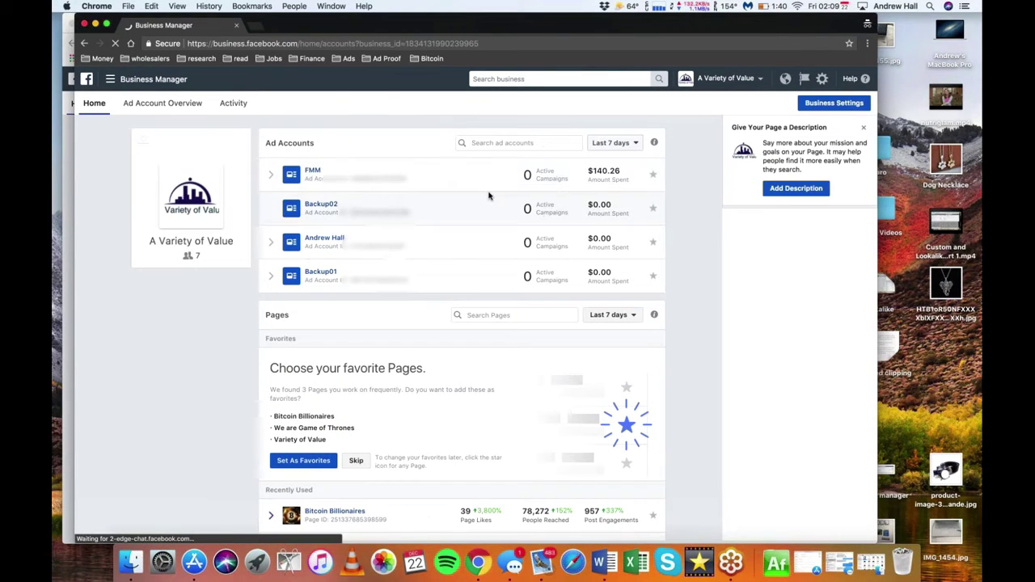
{"action": "left_click", "coordinate": [757, 77]}
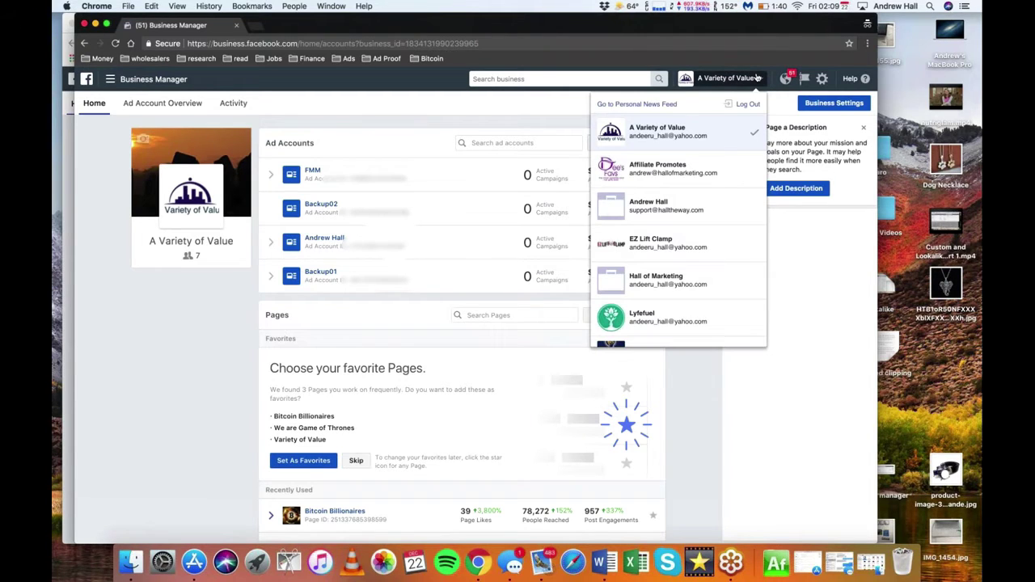
{"action": "left_click", "coordinate": [833, 103]}
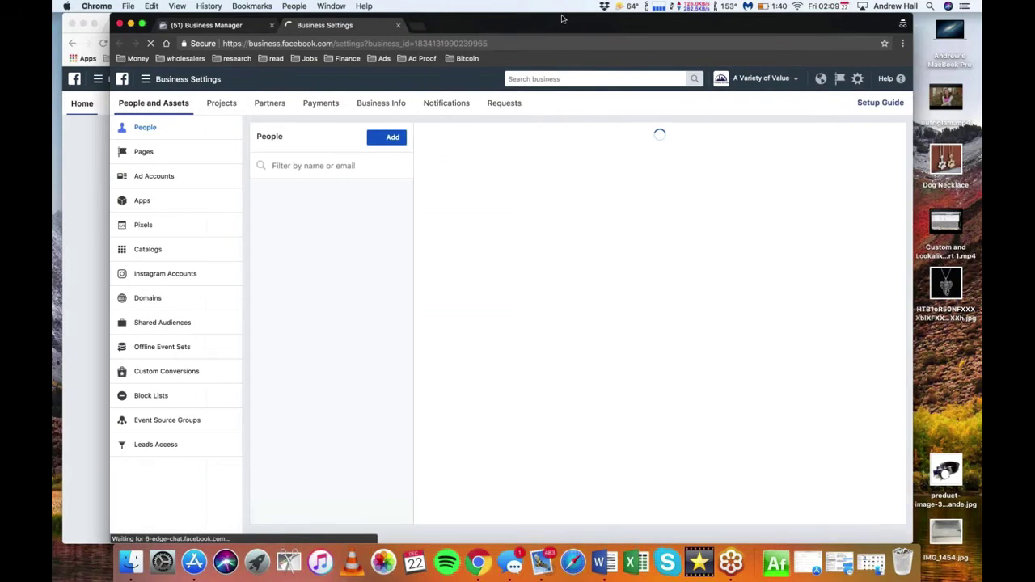
Step: Switch back to the Hall of Marketing2 window and open its business settings, viewing Ad Accounts and Partners
{"action": "left_click", "coordinate": [114, 171]}
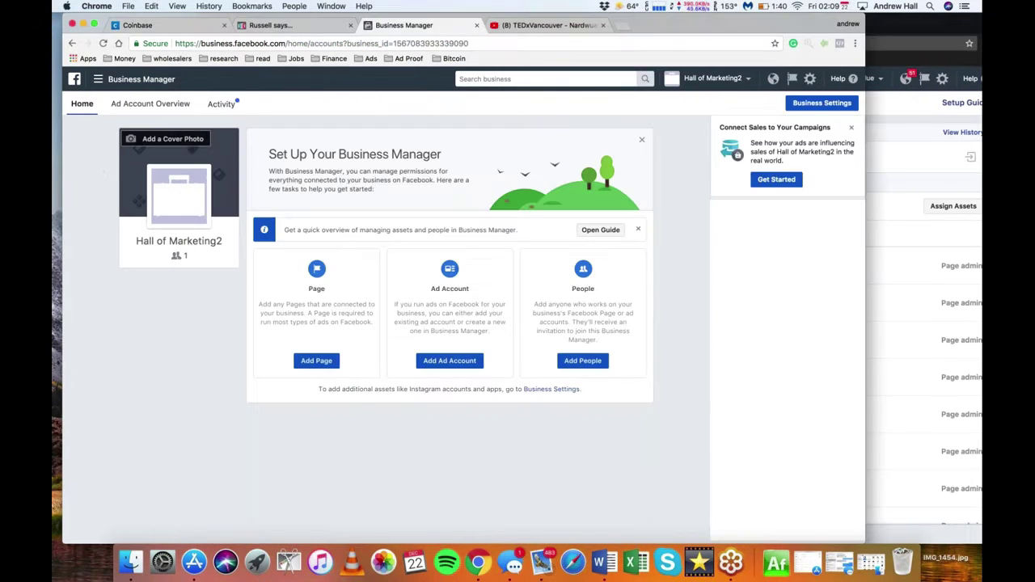
{"action": "left_click", "coordinate": [821, 103]}
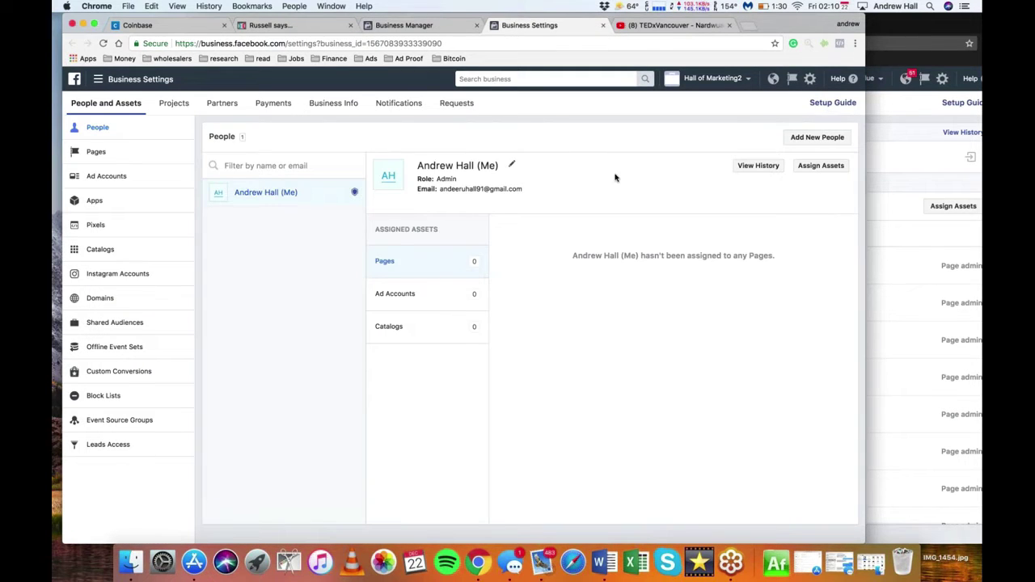
{"action": "left_click", "coordinate": [141, 180]}
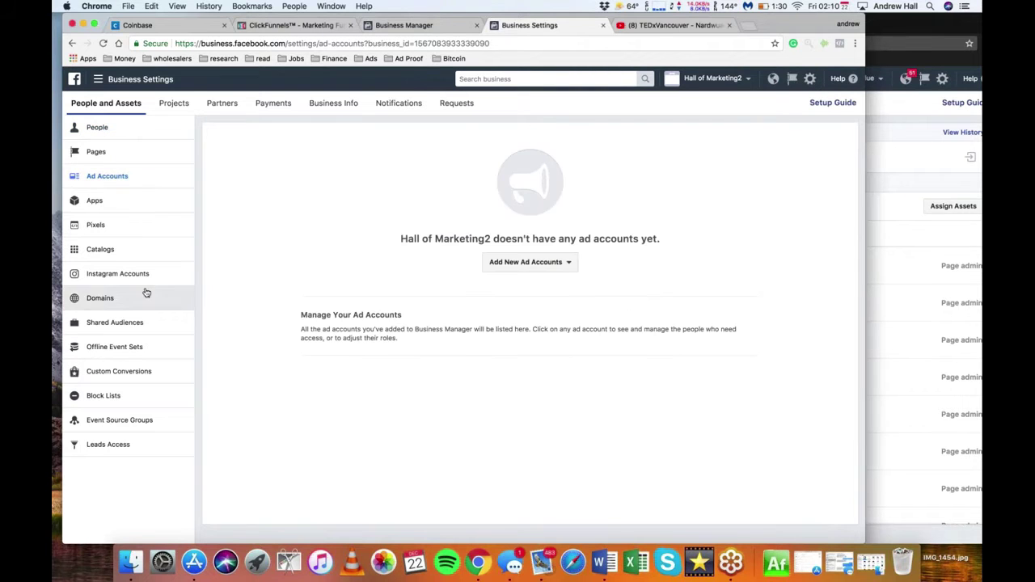
{"action": "left_click", "coordinate": [221, 102]}
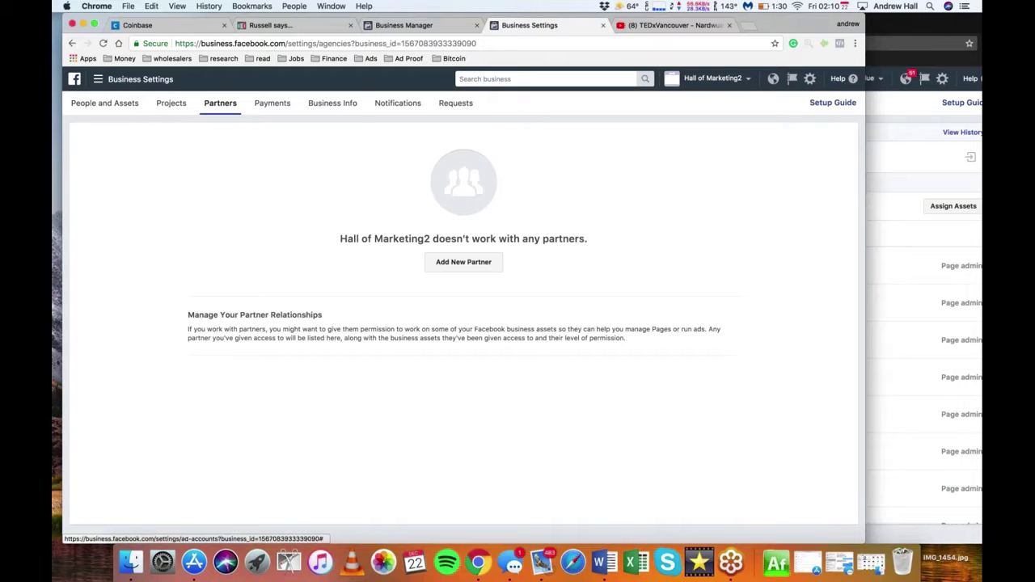
Step: Try to add A Variety of Value as a partner of Hall of Marketing2, using the Business Manager ID copied from its business info
{"action": "left_click", "coordinate": [463, 261]}
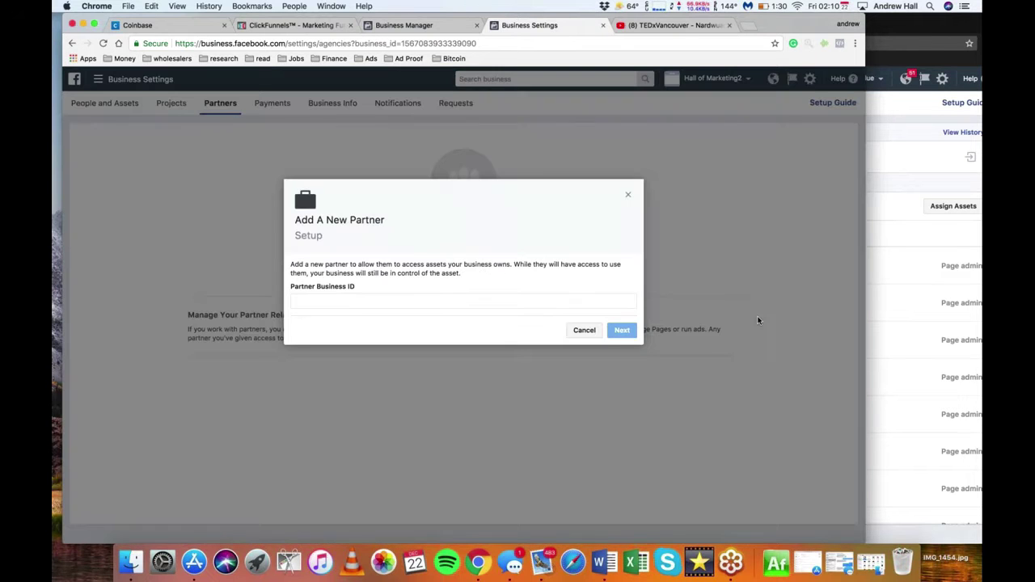
{"action": "left_click", "coordinate": [897, 189]}
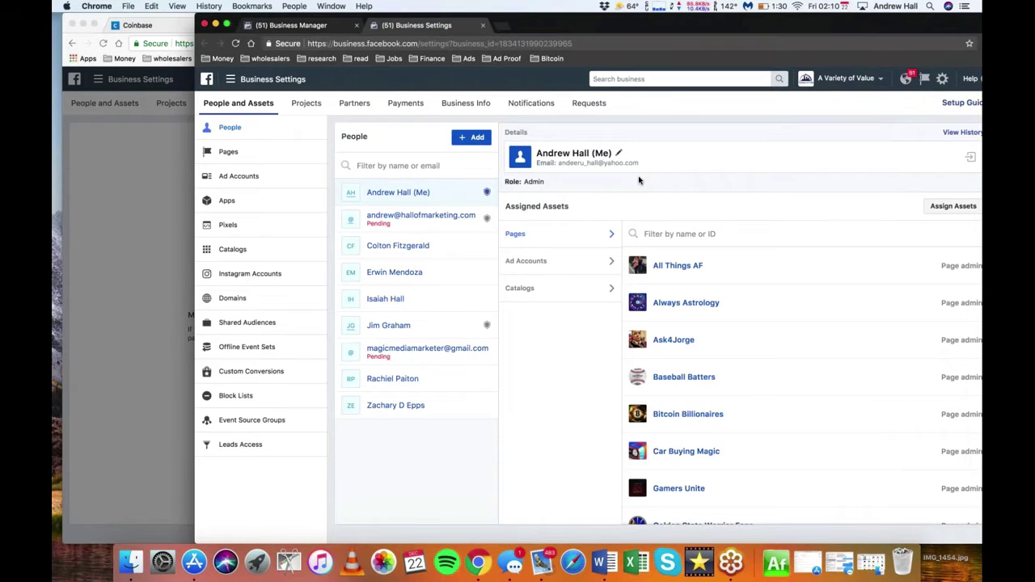
{"action": "left_click", "coordinate": [466, 105]}
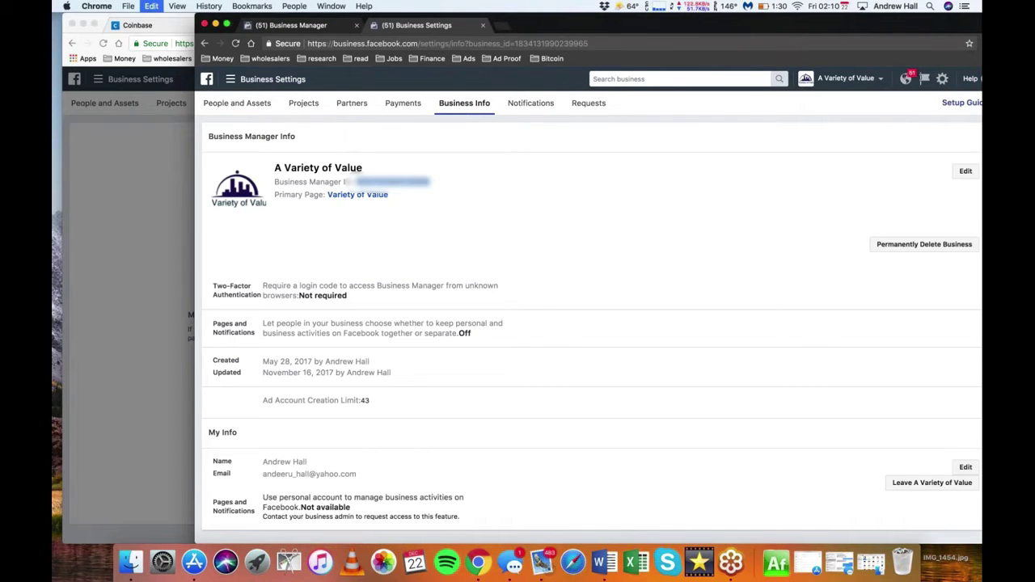
{"action": "left_click", "coordinate": [156, 169]}
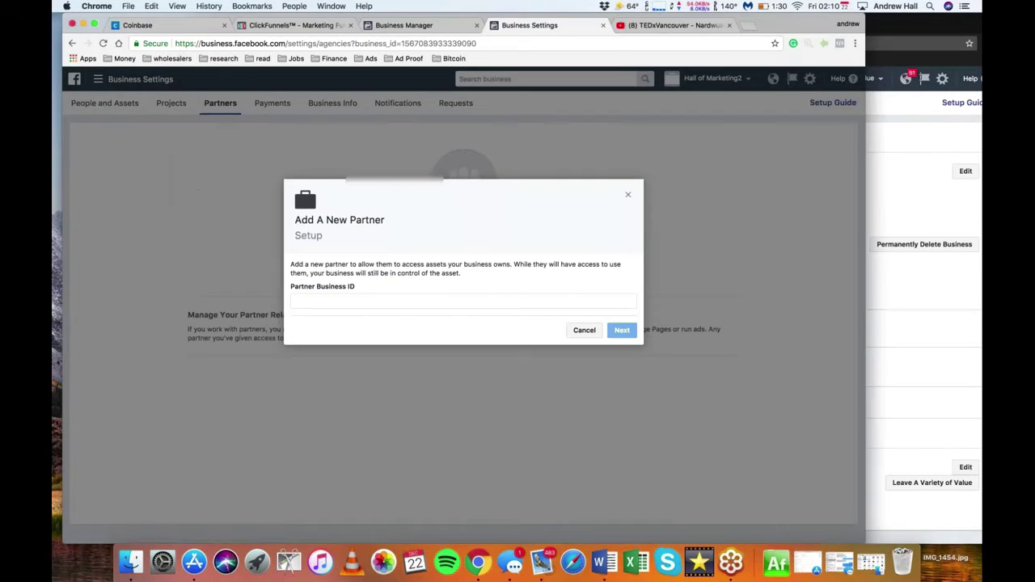
{"action": "left_click", "coordinate": [337, 300]}
{"action": "key", "text": "super+v"}
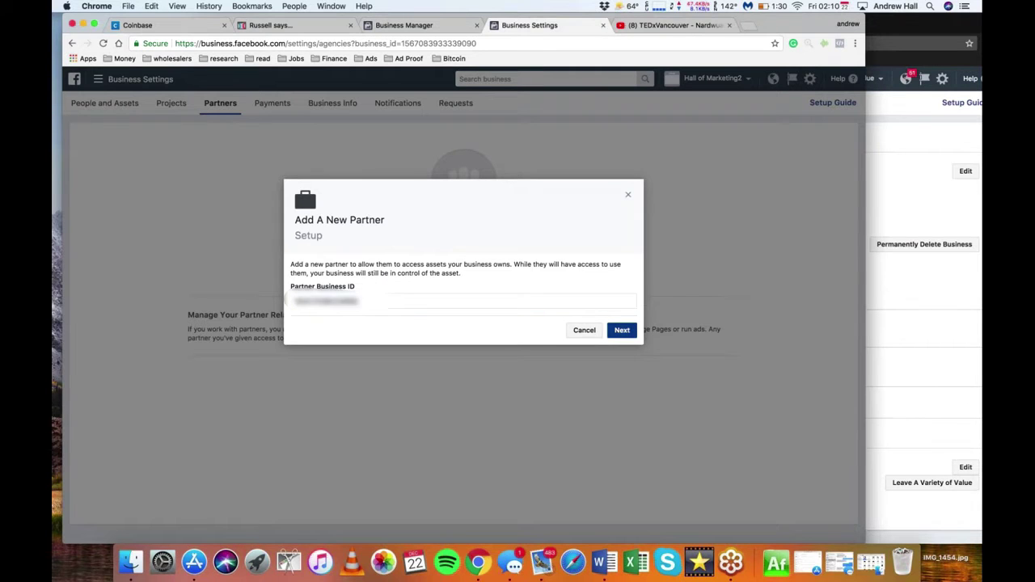
{"action": "left_click", "coordinate": [616, 331]}
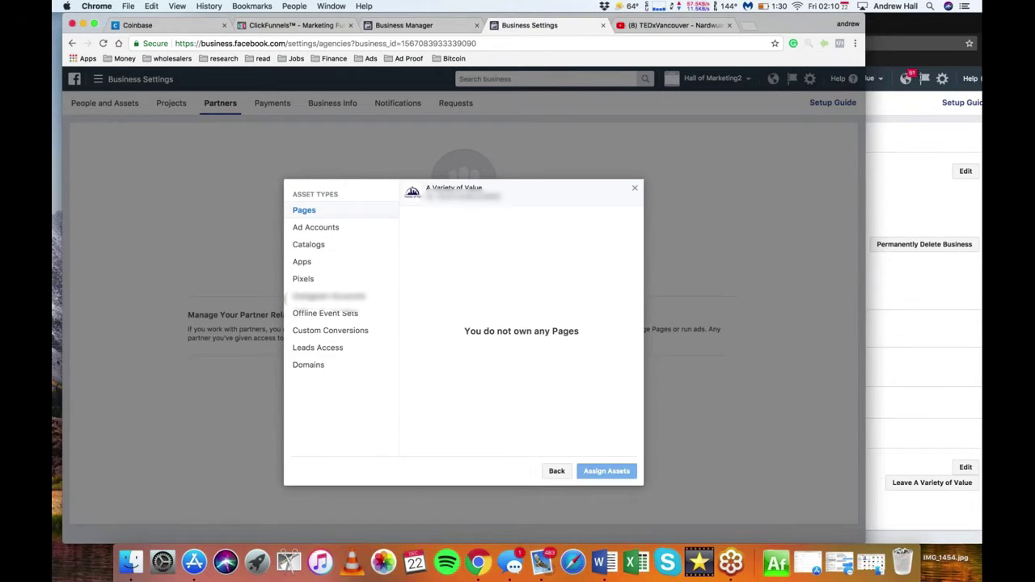
Step: Look through the Ad Accounts, Catalogs and Domains asset types for the new partner, and close the dialog without assigning anything
{"action": "left_click", "coordinate": [342, 230]}
{"action": "left_click", "coordinate": [342, 245]}
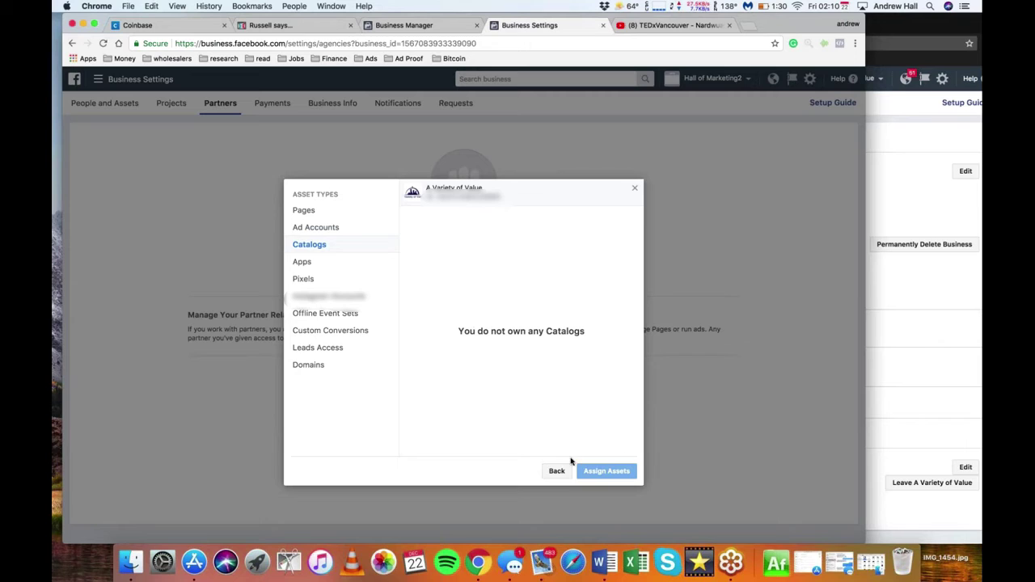
{"action": "left_click", "coordinate": [318, 366]}
{"action": "left_click", "coordinate": [336, 244]}
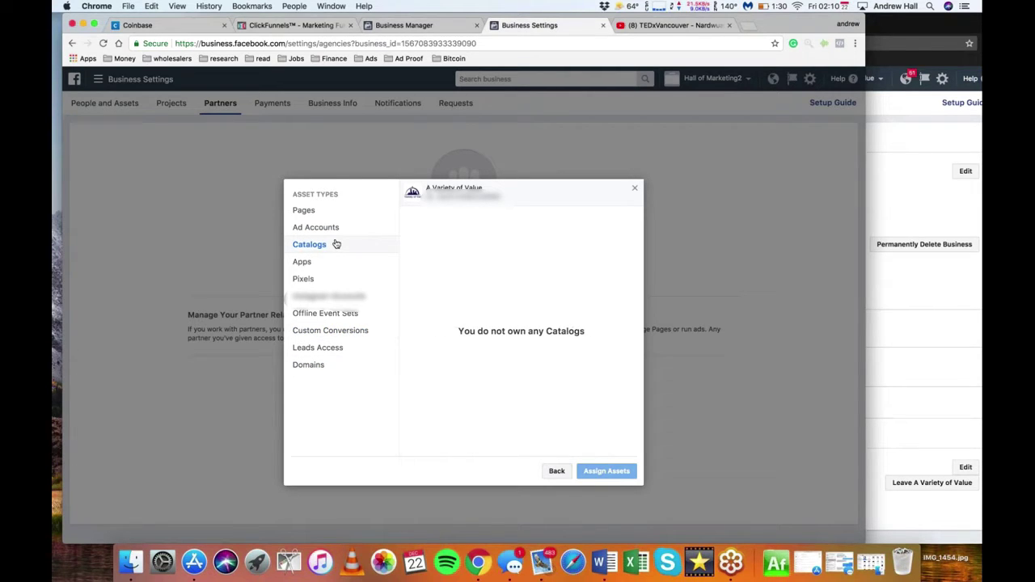
{"action": "key", "text": "Escape"}
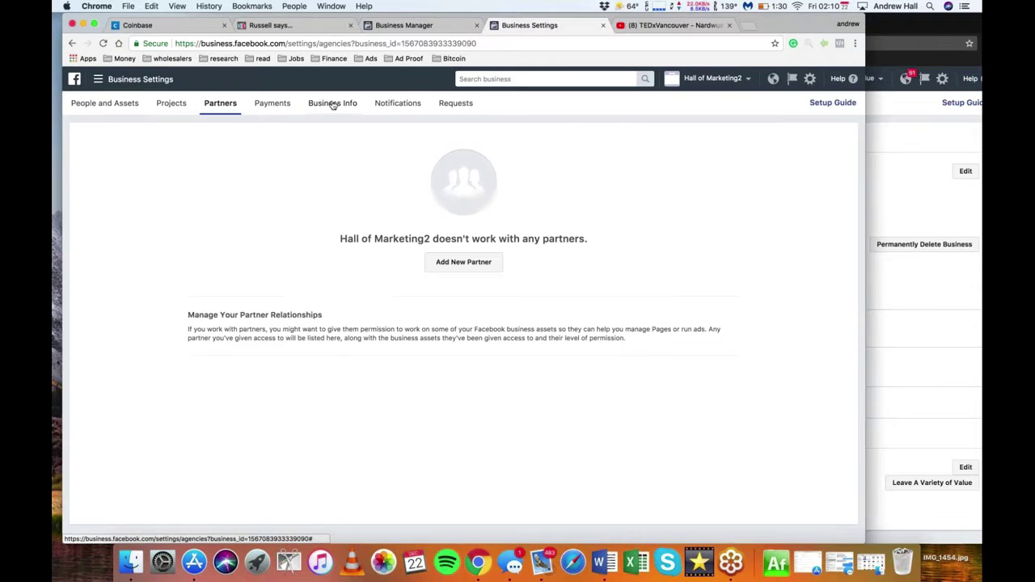
Step: Copy the Business Manager ID of Hall of Marketing2 from its business info
{"action": "left_click", "coordinate": [332, 103]}
{"action": "double_click", "coordinate": [275, 183]}
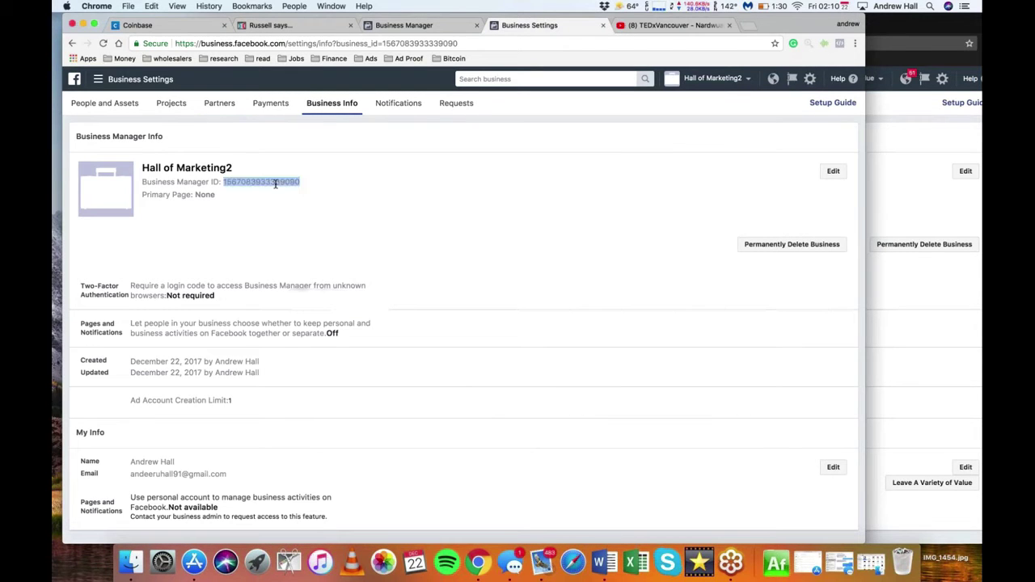
{"action": "key", "text": "super+c"}
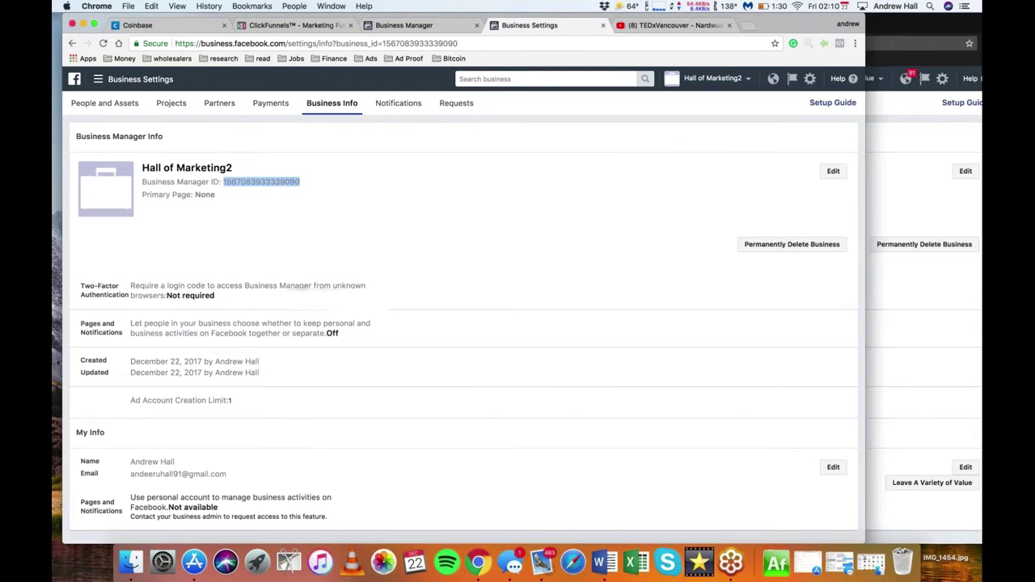
Step: In the A Variety of Value window, start adding Hall of Marketing2 as a new partner with the copied Business Manager ID
{"action": "left_click", "coordinate": [917, 166]}
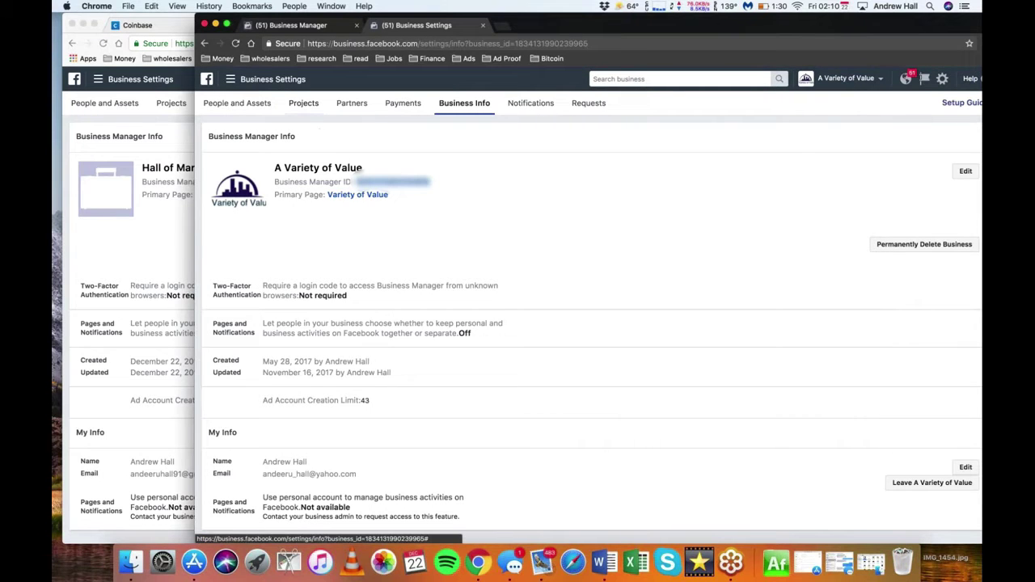
{"action": "left_click", "coordinate": [229, 104]}
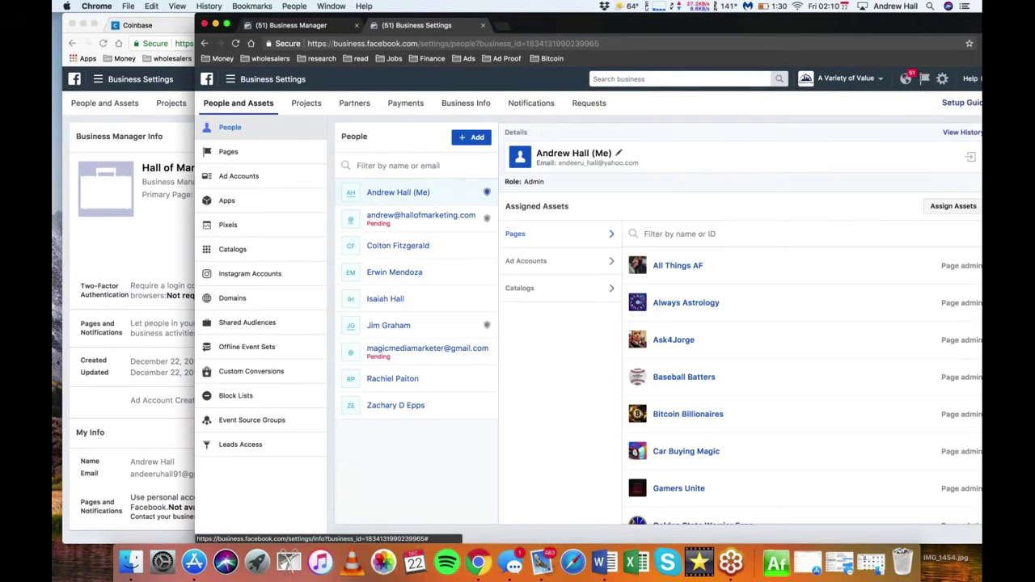
{"action": "left_click", "coordinate": [366, 110]}
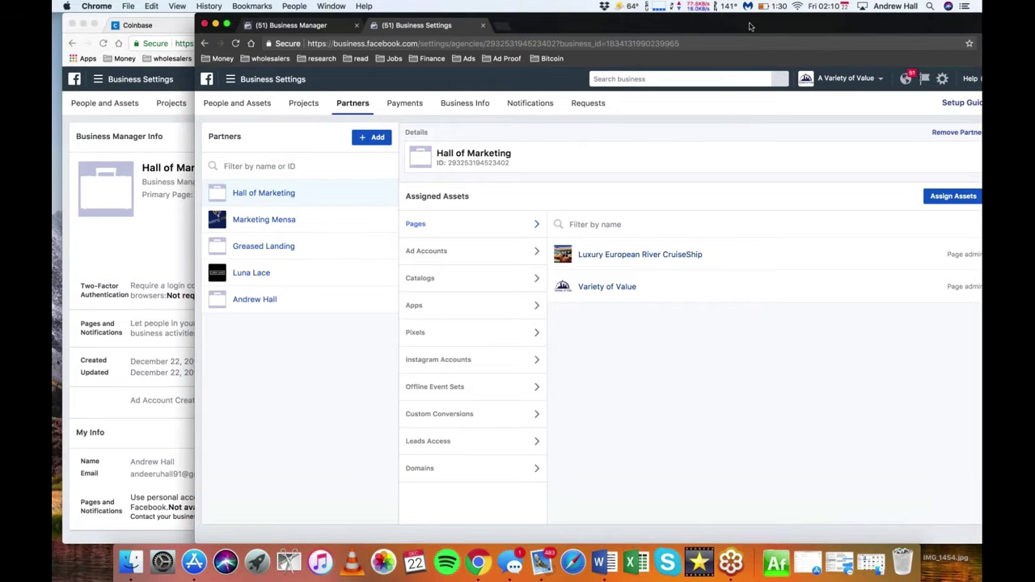
{"action": "left_click_drag", "start_coordinate": [749, 26], "coordinate": [678, 25]}
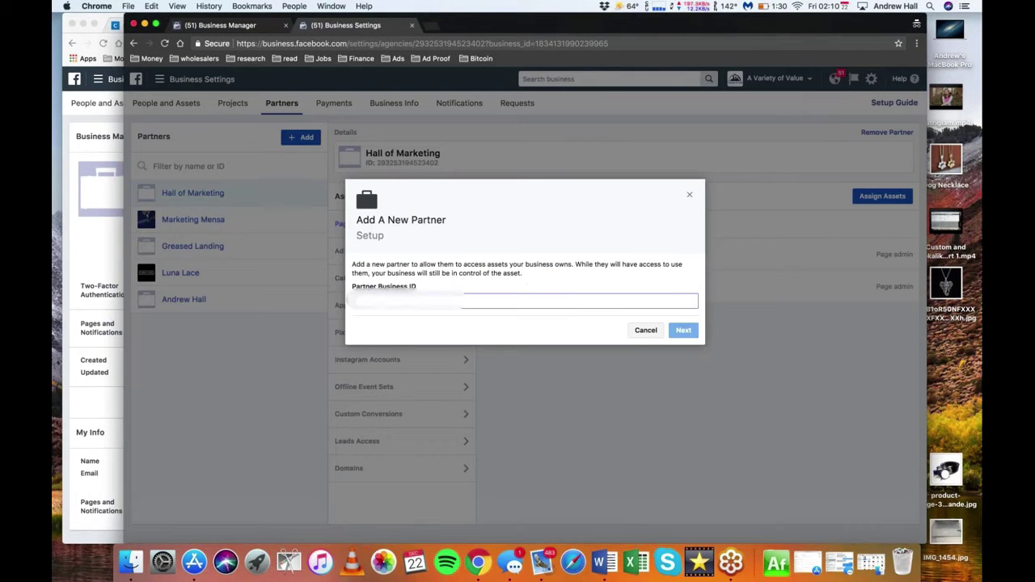
{"action": "key", "text": "super+v"}
{"action": "key", "text": "Return"}
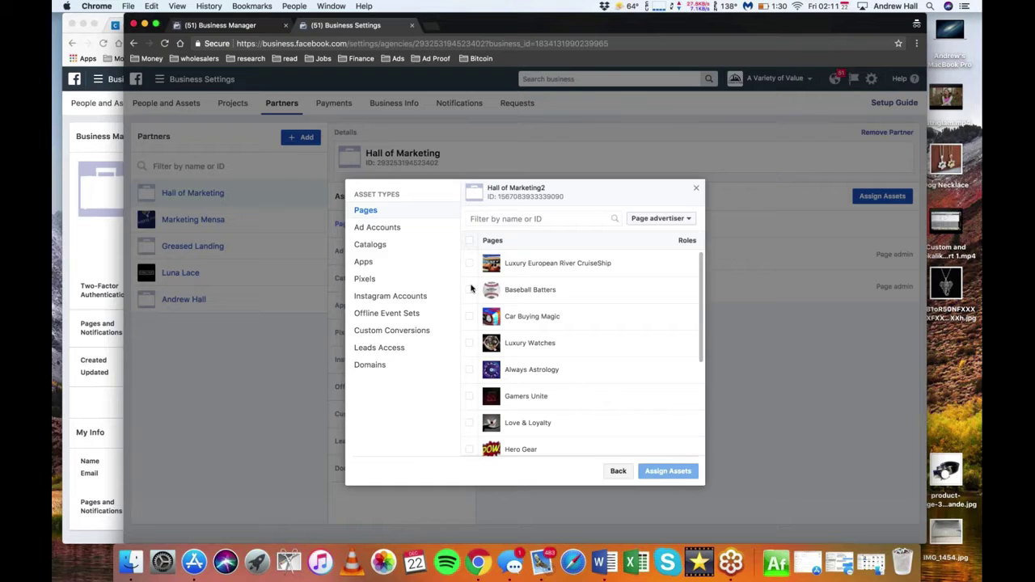
Step: Select the Car Buying Magic, Luxury Watches and Baseball Batters pages for the partner, and set the default role to Page admin
{"action": "left_click", "coordinate": [469, 316]}
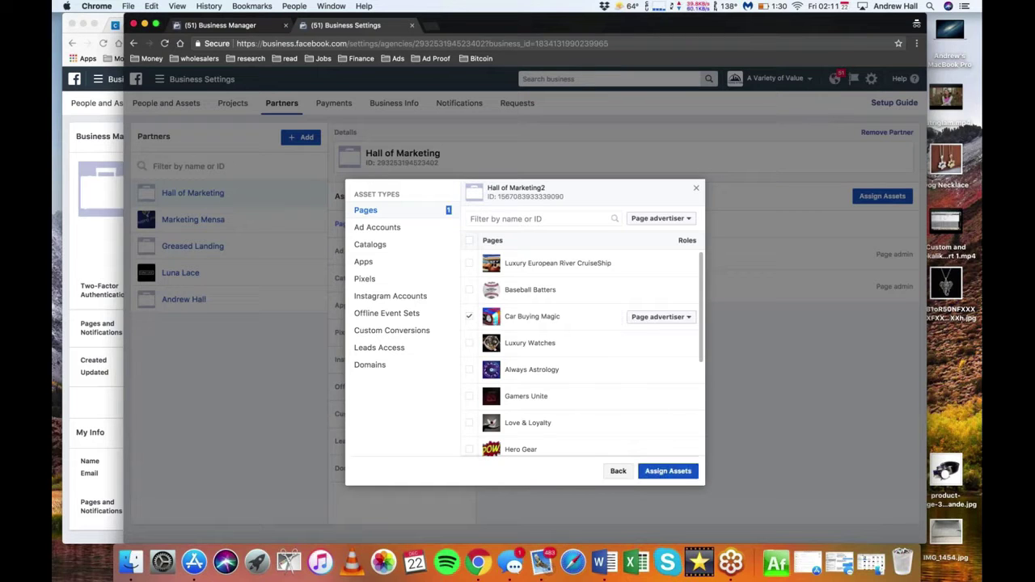
{"action": "left_click", "coordinate": [469, 343]}
{"action": "left_click", "coordinate": [469, 289]}
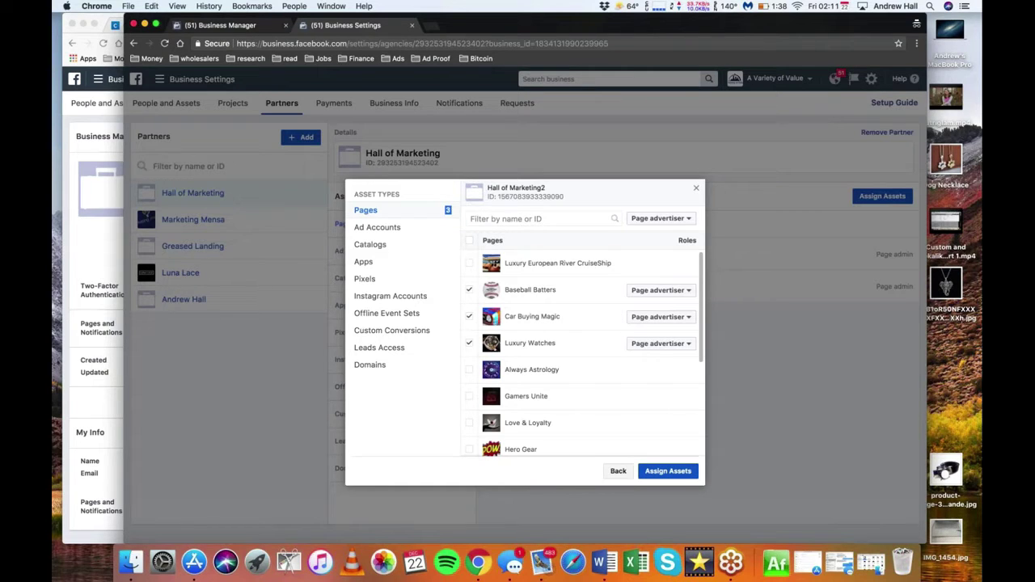
{"action": "left_click", "coordinate": [659, 219]}
{"action": "left_click", "coordinate": [661, 249]}
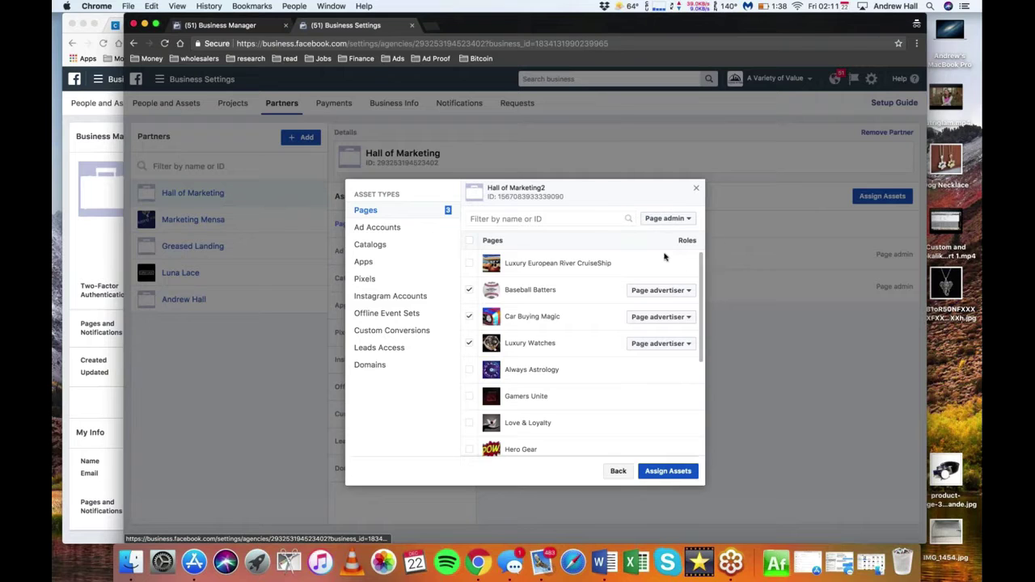
Step: Give the partner the Page admin role on each of the three selected pages and assign them
{"action": "left_click", "coordinate": [659, 289]}
{"action": "left_click", "coordinate": [658, 319]}
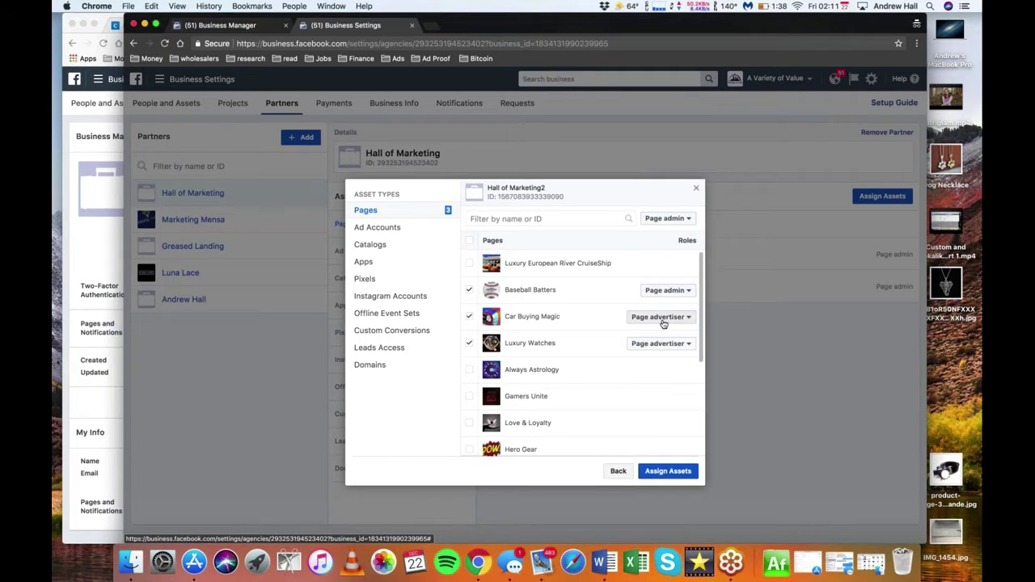
{"action": "left_click", "coordinate": [661, 316]}
{"action": "left_click", "coordinate": [658, 346]}
{"action": "left_click", "coordinate": [660, 342]}
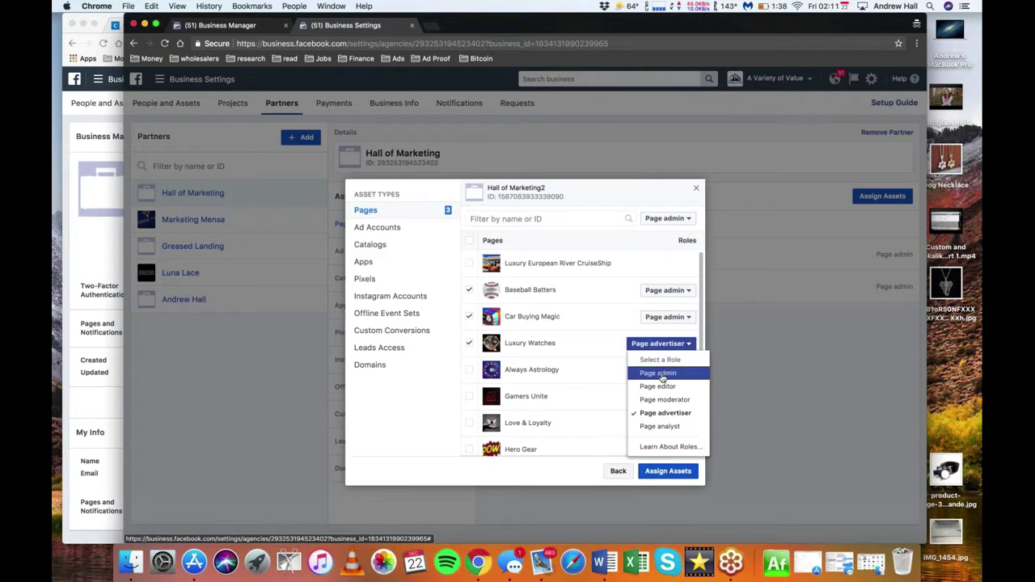
{"action": "left_click", "coordinate": [658, 373]}
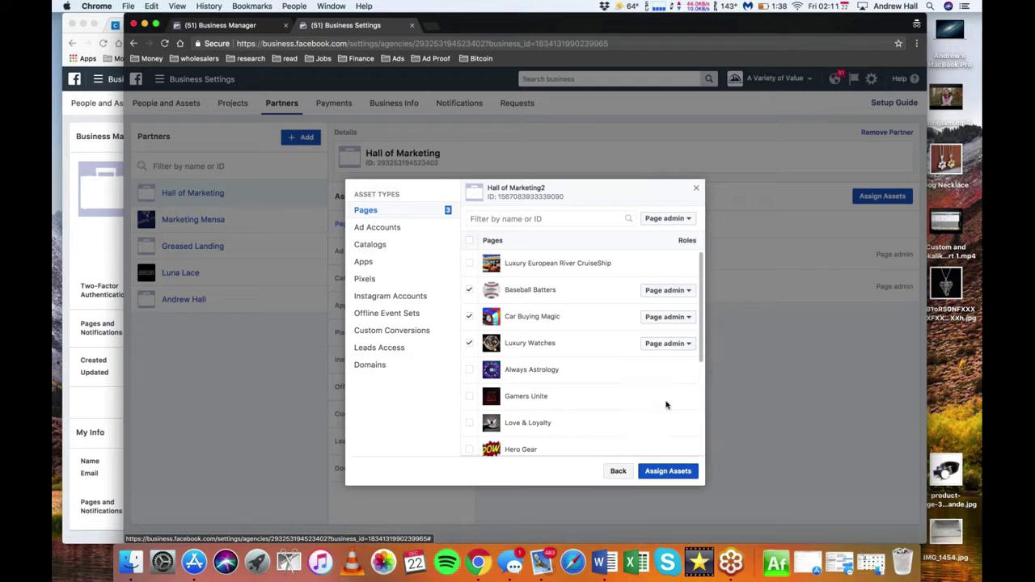
{"action": "left_click", "coordinate": [666, 471]}
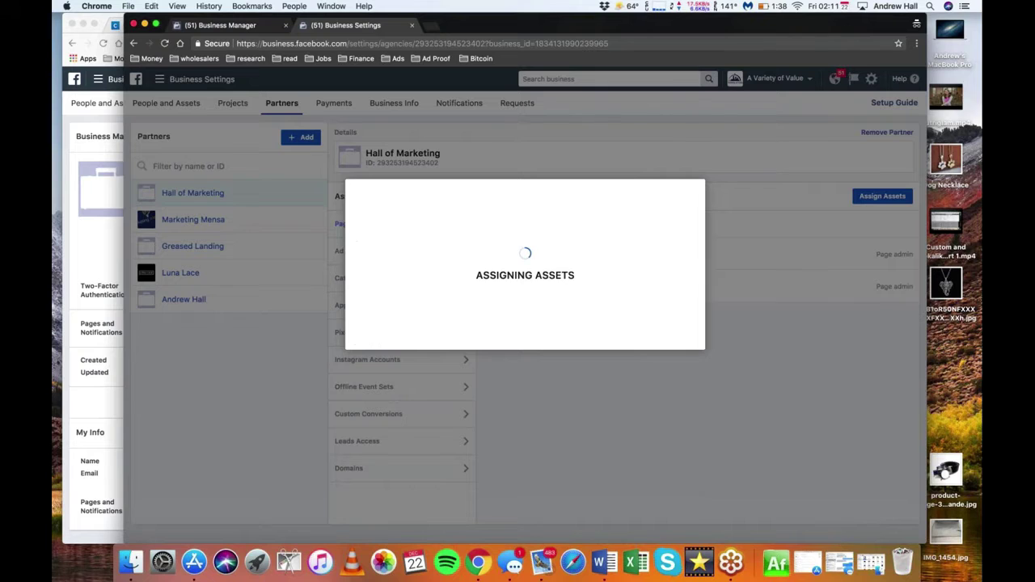
{"action": "left_click", "coordinate": [682, 312]}
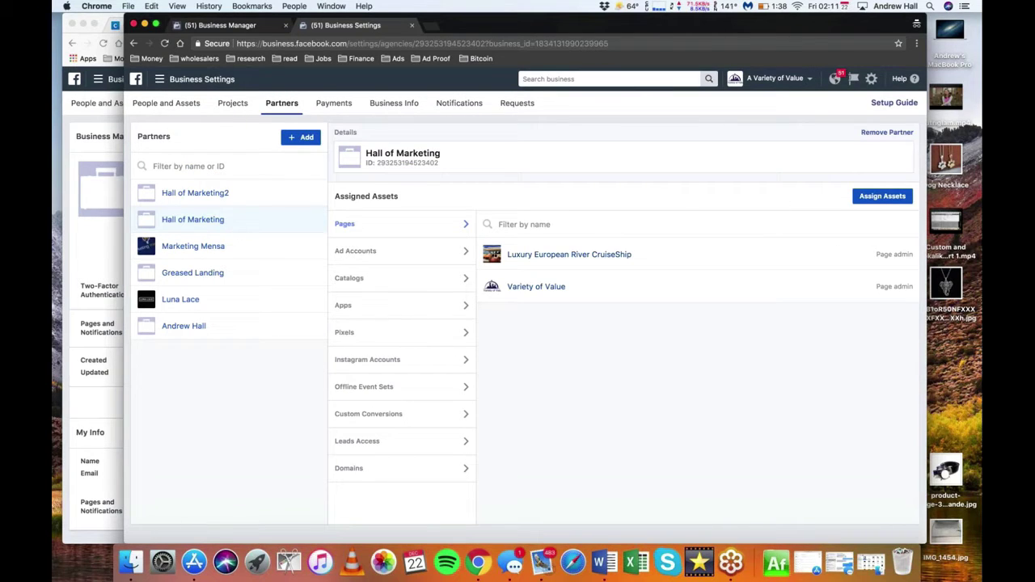
Step: Assign the ad account bearing the profile owner's name to the Hall of Marketing2 partner with the Ad account admin role
{"action": "left_click", "coordinate": [228, 194]}
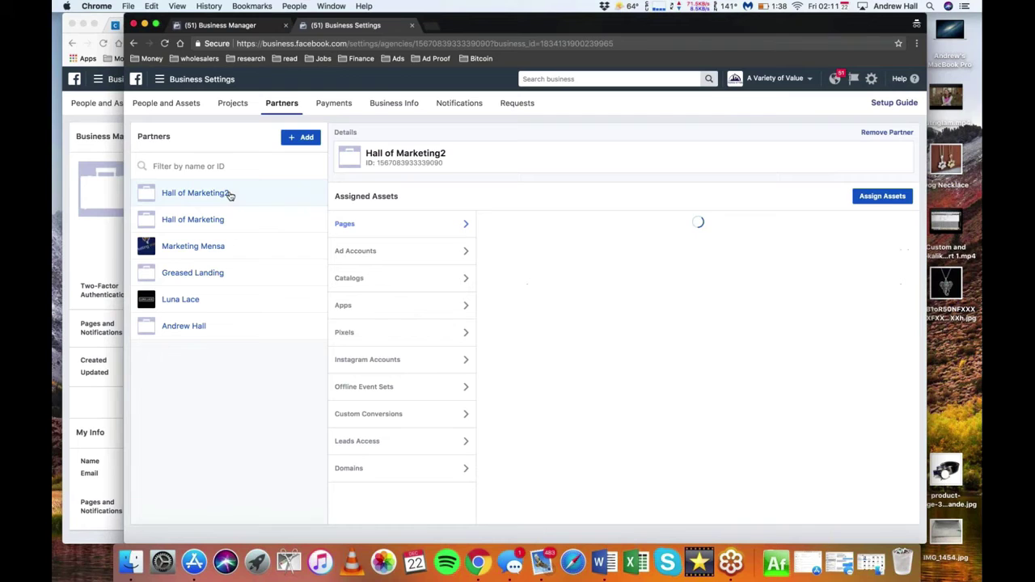
{"action": "left_click", "coordinate": [882, 196]}
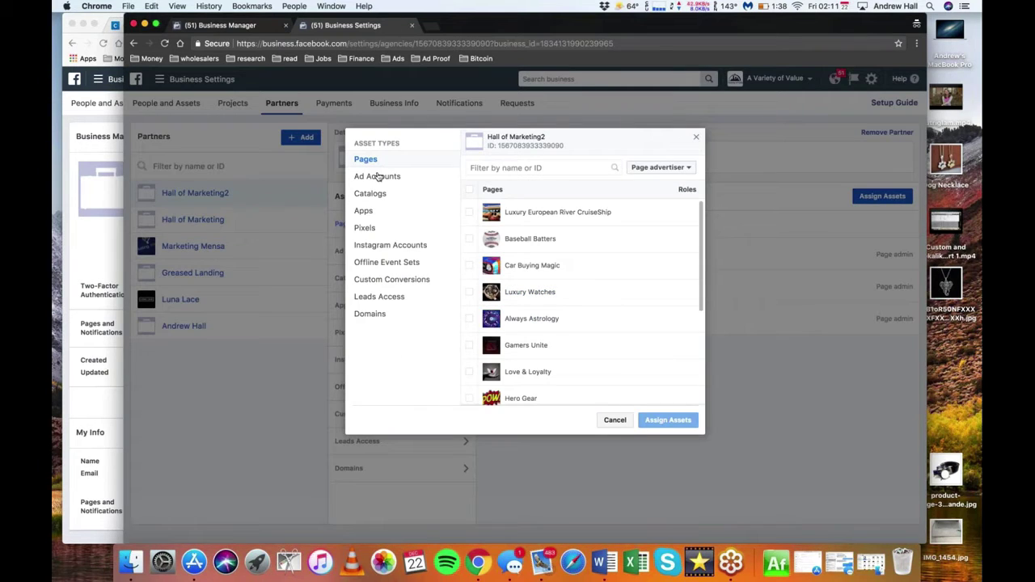
{"action": "left_click", "coordinate": [378, 176]}
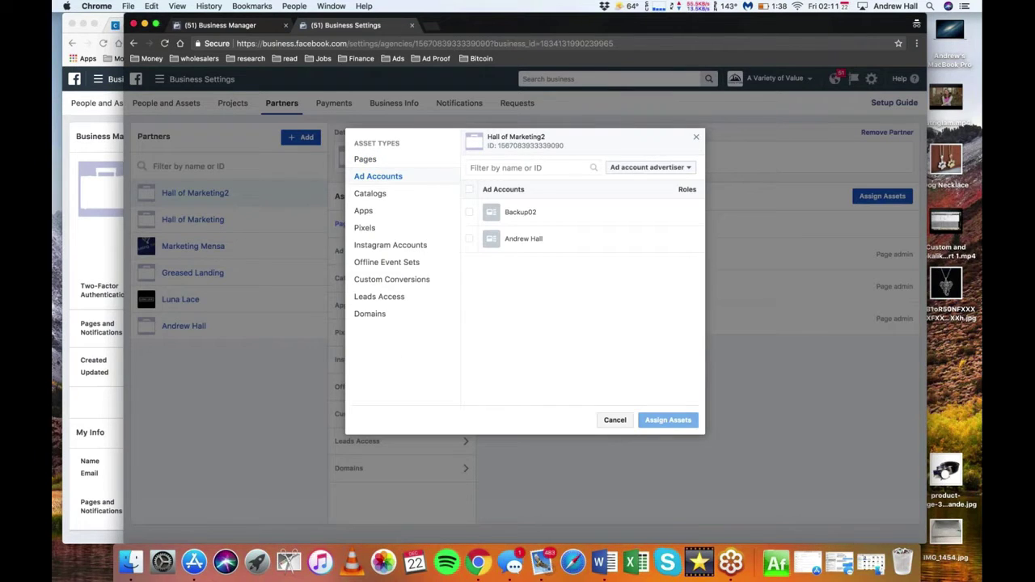
{"action": "left_click", "coordinate": [469, 238]}
{"action": "left_click", "coordinate": [651, 239]}
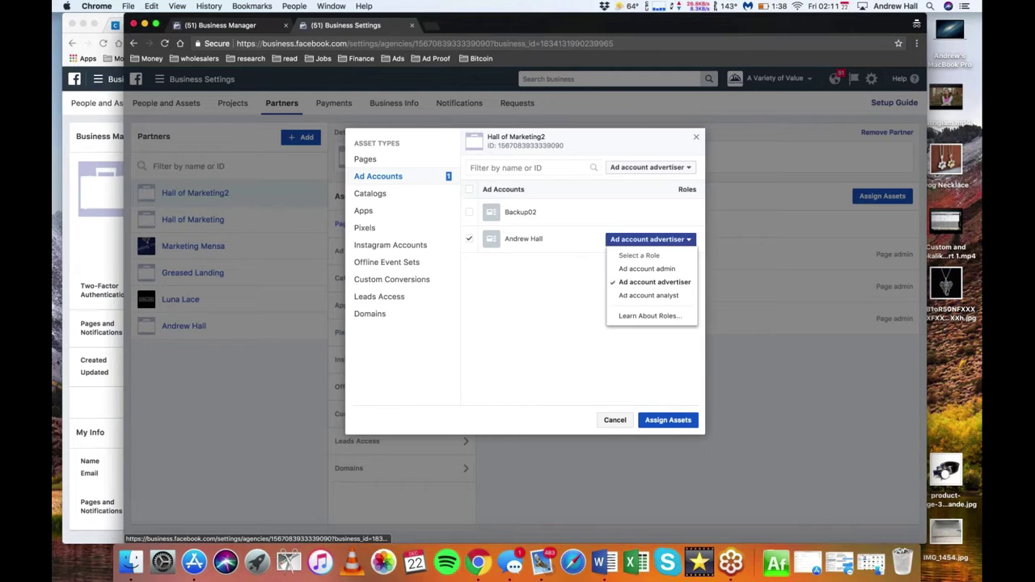
{"action": "left_click", "coordinate": [647, 269]}
{"action": "left_click", "coordinate": [668, 420]}
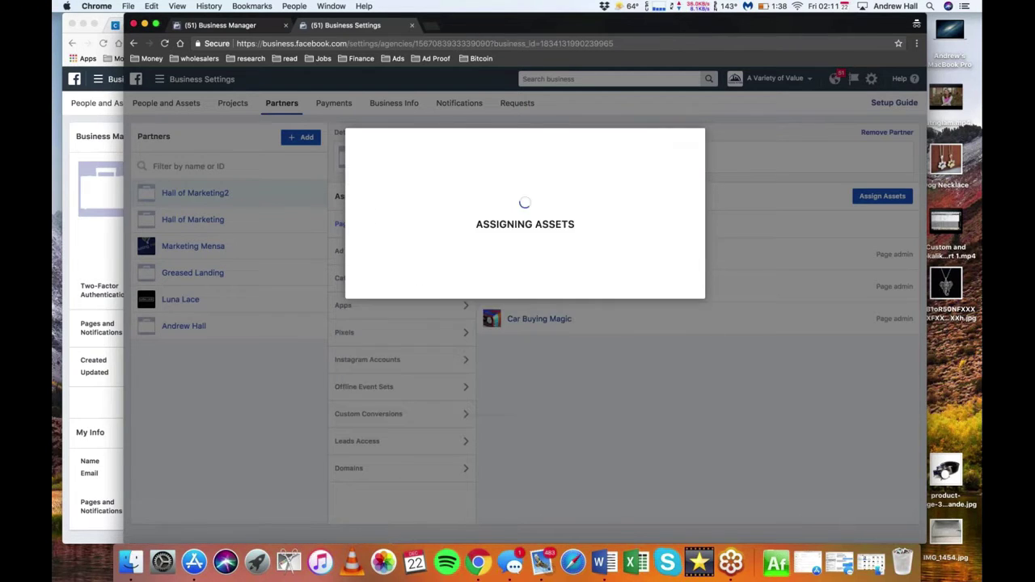
{"action": "left_click", "coordinate": [682, 262]}
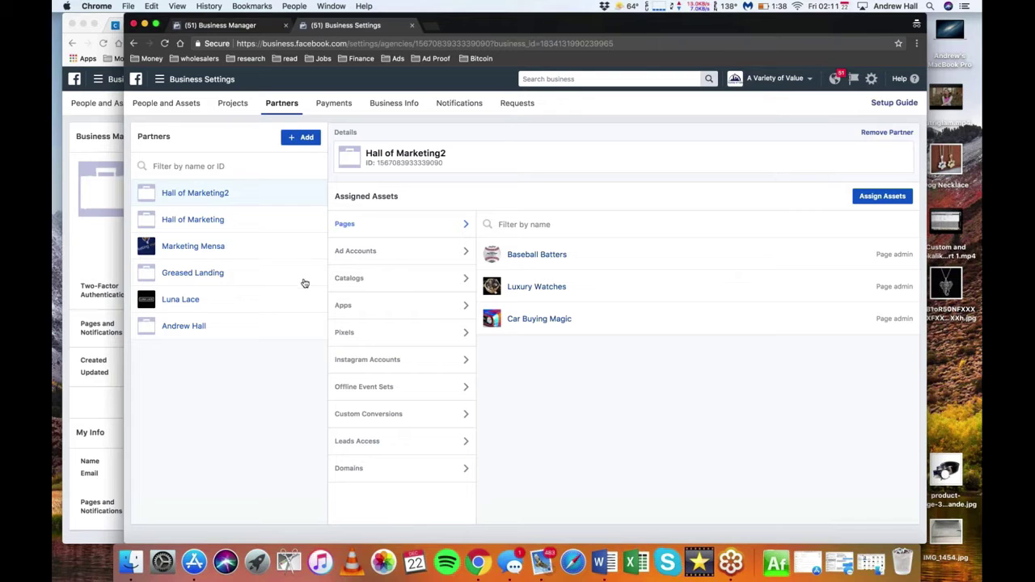
Step: Check the partner's assigned pixels, switch to the Hall of Marketing2 window and create a Facebook pixel named Hall of Marketing2's Pixel
{"action": "left_click", "coordinate": [359, 334]}
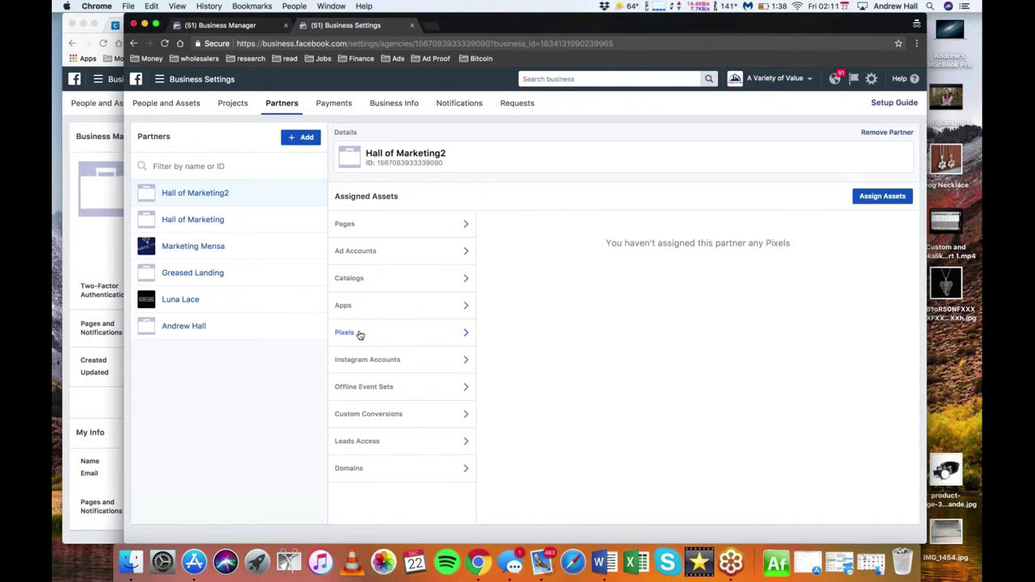
{"action": "left_click", "coordinate": [101, 403]}
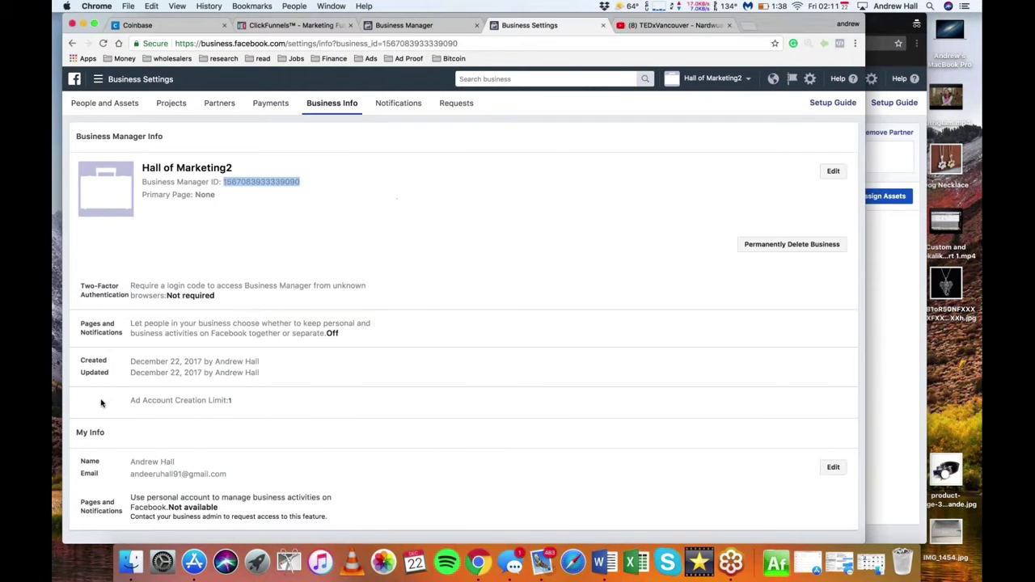
{"action": "left_click", "coordinate": [104, 104]}
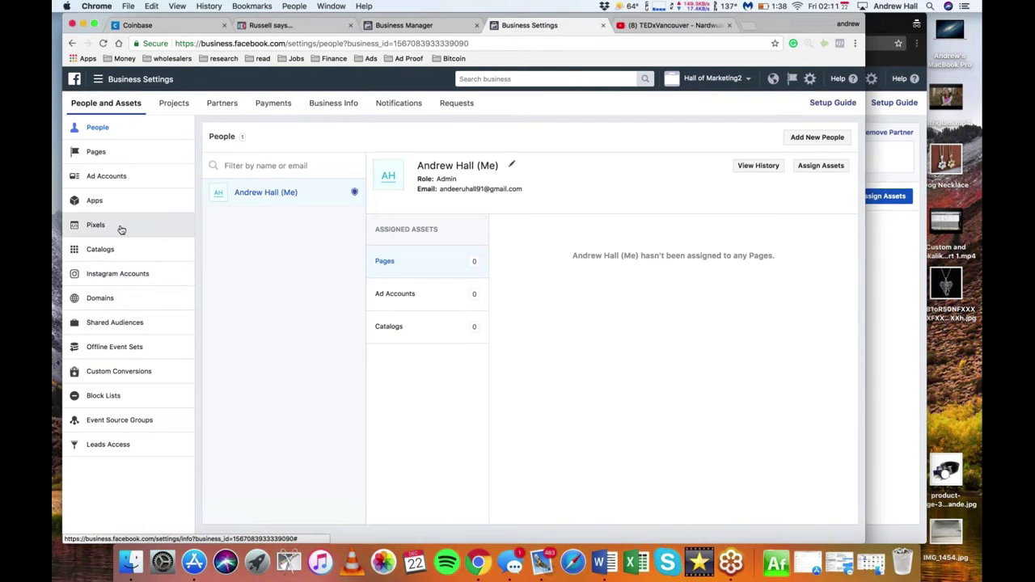
{"action": "left_click", "coordinate": [121, 229]}
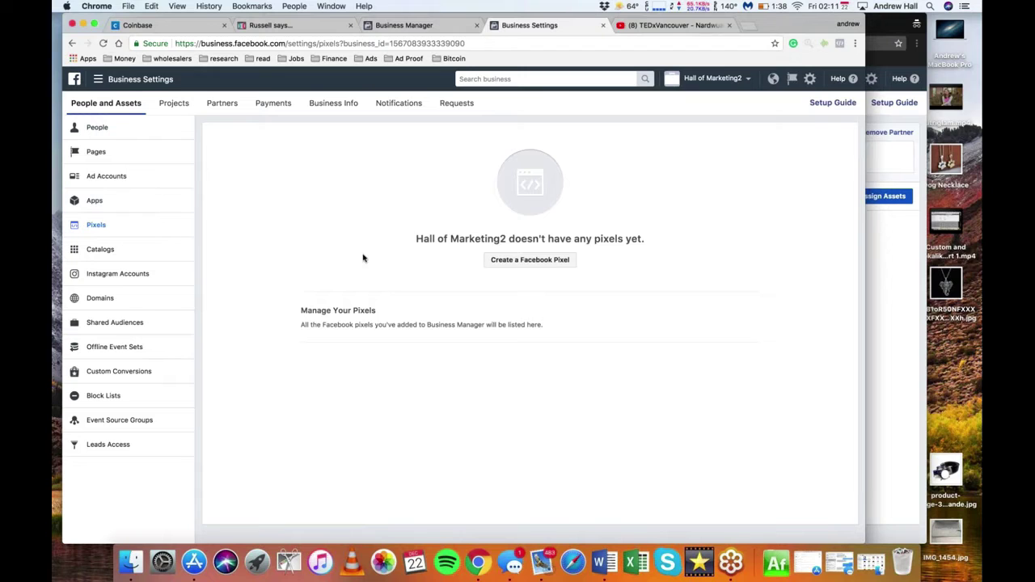
{"action": "left_click", "coordinate": [552, 261]}
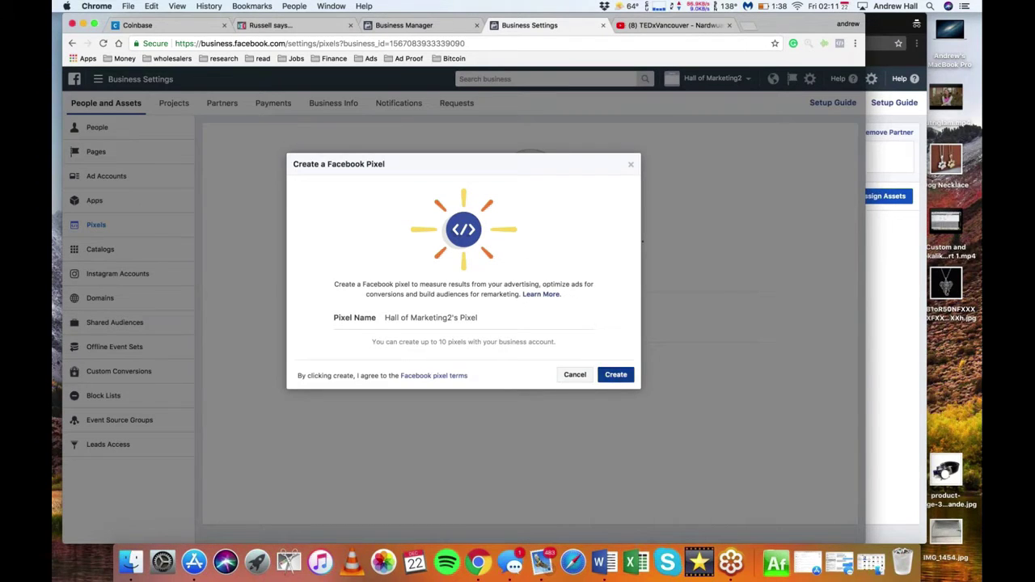
{"action": "left_click", "coordinate": [615, 374]}
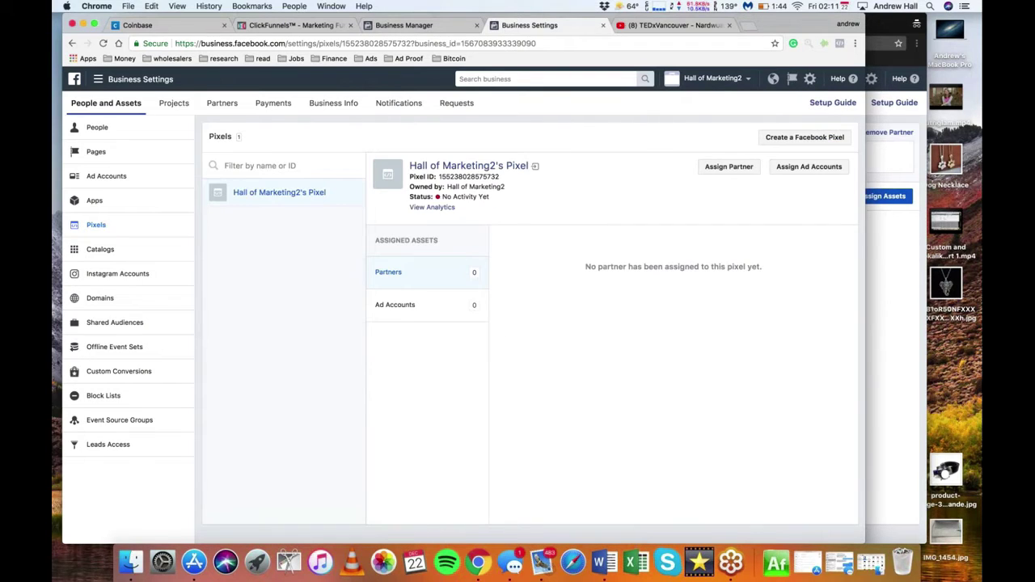
Step: Start assigning Hall of Marketing2's Pixel to a partner and enter the Business Manager ID copied from A Variety of Value's business info
{"action": "double_click", "coordinate": [469, 177]}
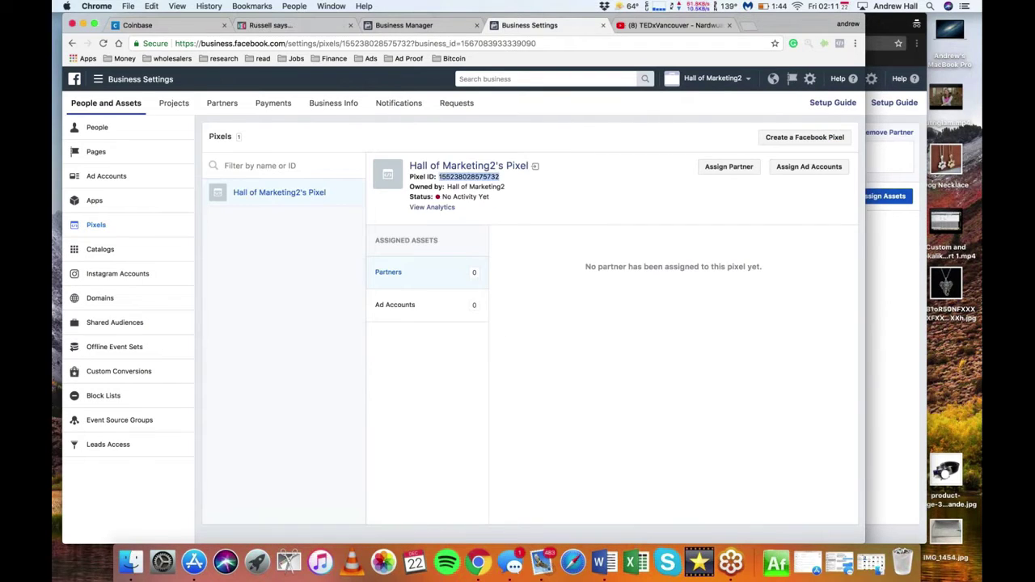
{"action": "left_click", "coordinate": [728, 166]}
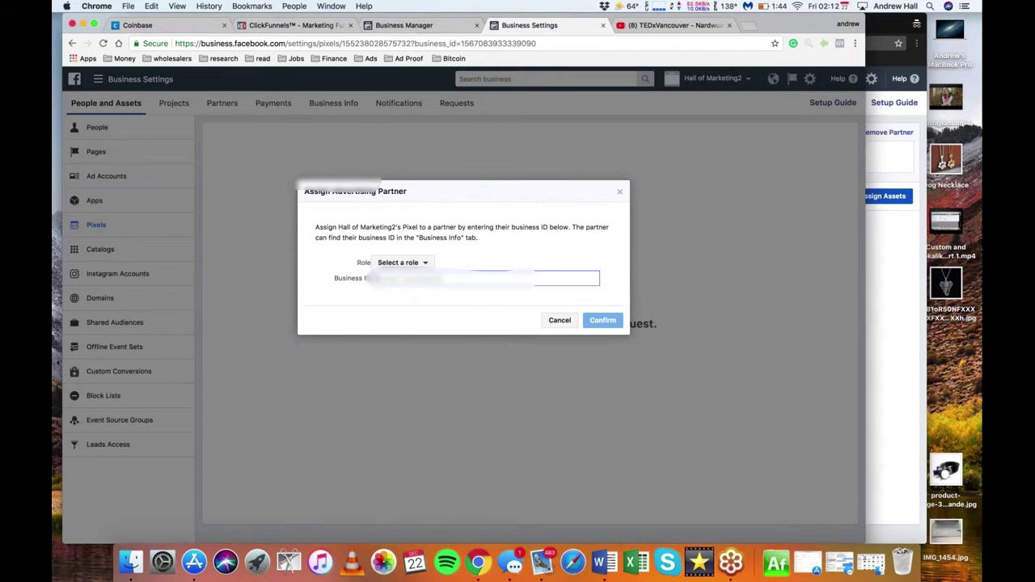
{"action": "key", "text": "super+grave"}
{"action": "left_click", "coordinate": [372, 107]}
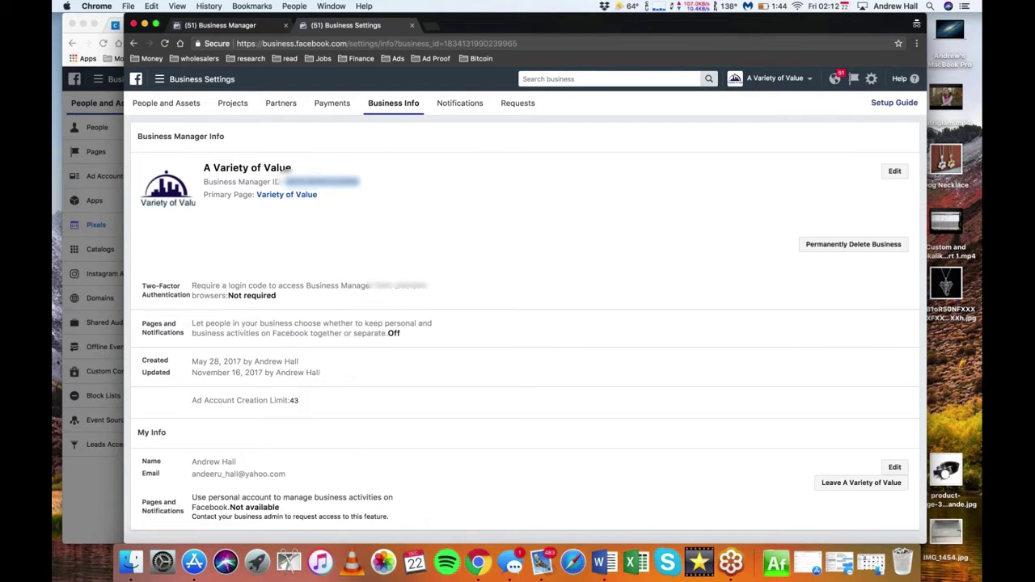
{"action": "key", "text": "super+grave"}
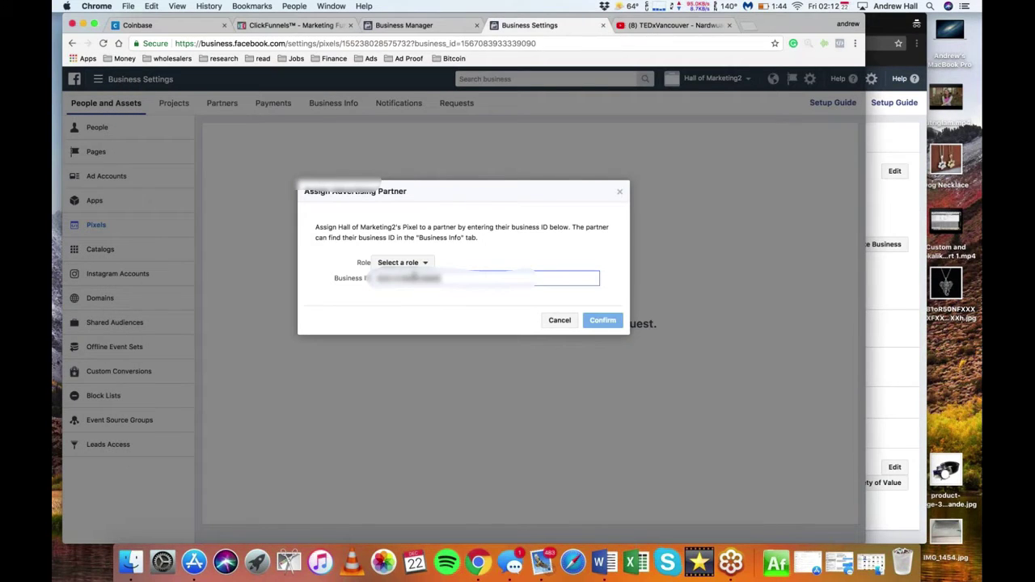
Step: Give the partner the pixel role listed above Pixel Analyst and confirm the pixel assignment
{"action": "left_click", "coordinate": [402, 262]}
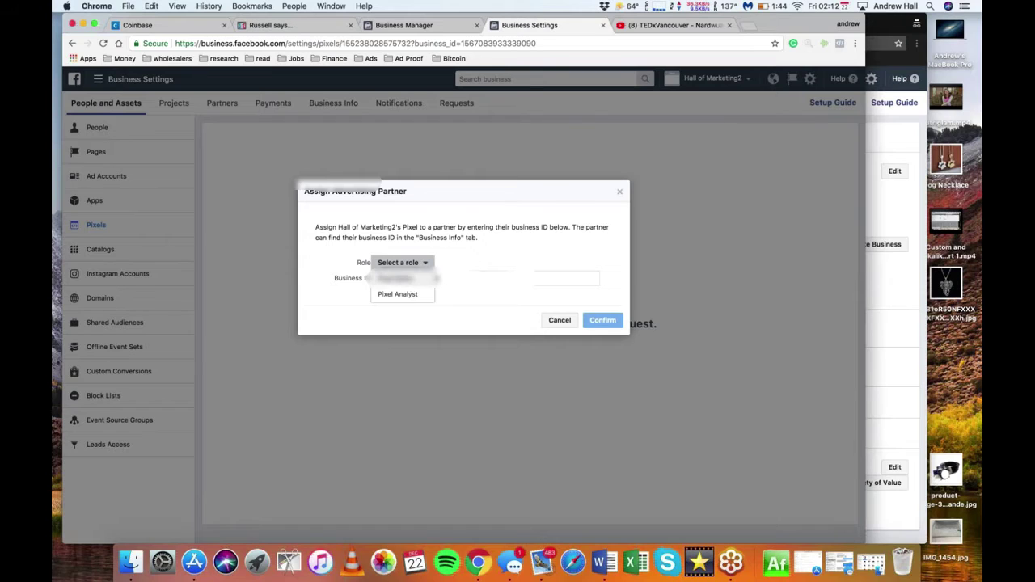
{"action": "left_click", "coordinate": [396, 278]}
{"action": "left_click", "coordinate": [601, 320]}
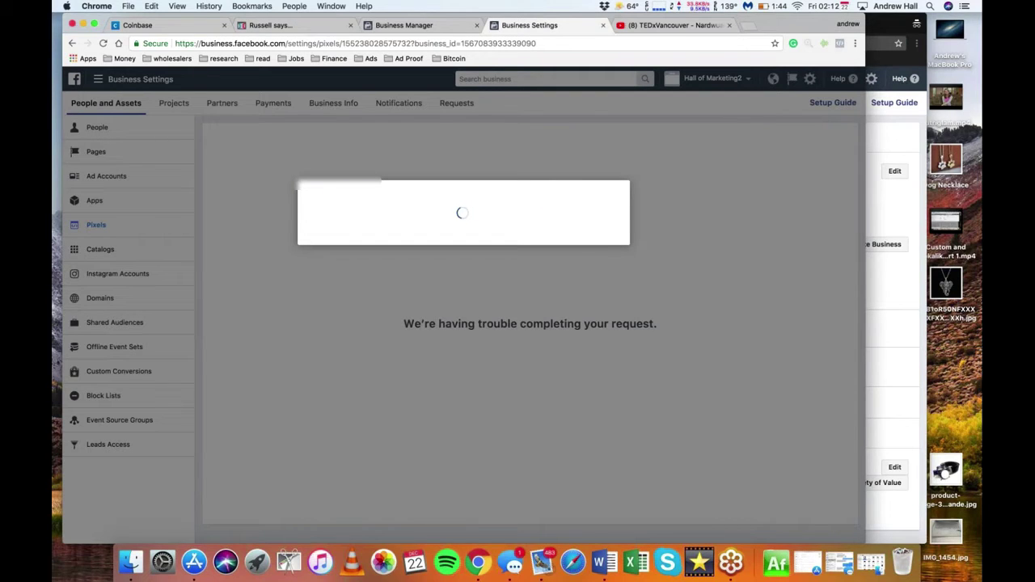
{"action": "key", "text": "Return"}
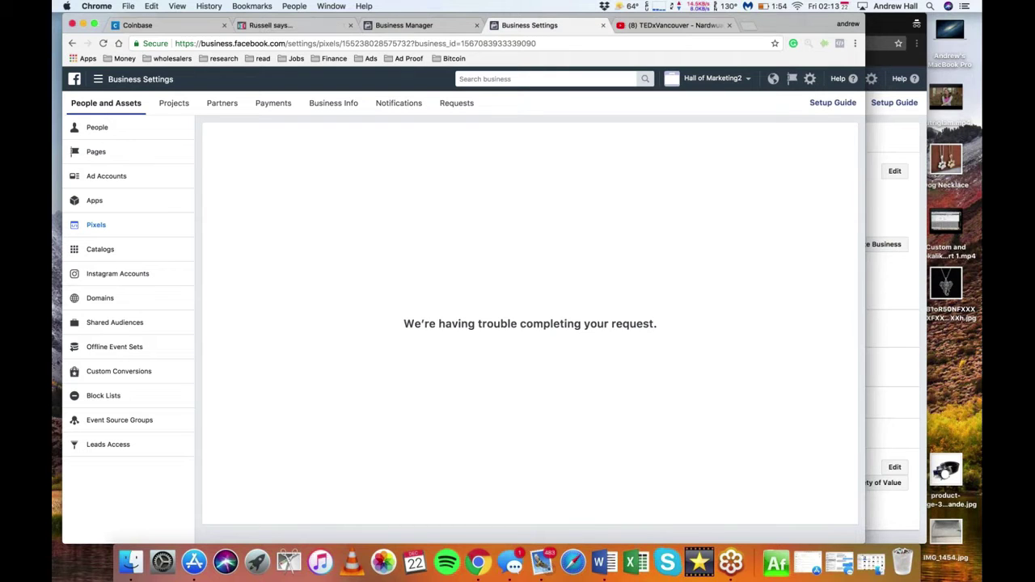
Step: Close the A Variety of Value browser window and switch to the YouTube home page
{"action": "left_click", "coordinate": [876, 215]}
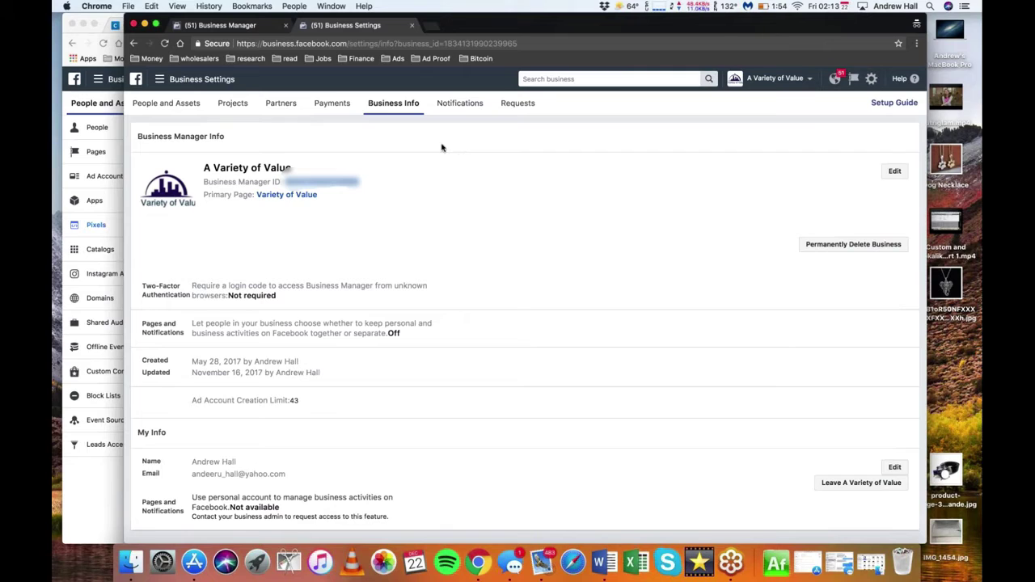
{"action": "left_click", "coordinate": [134, 26]}
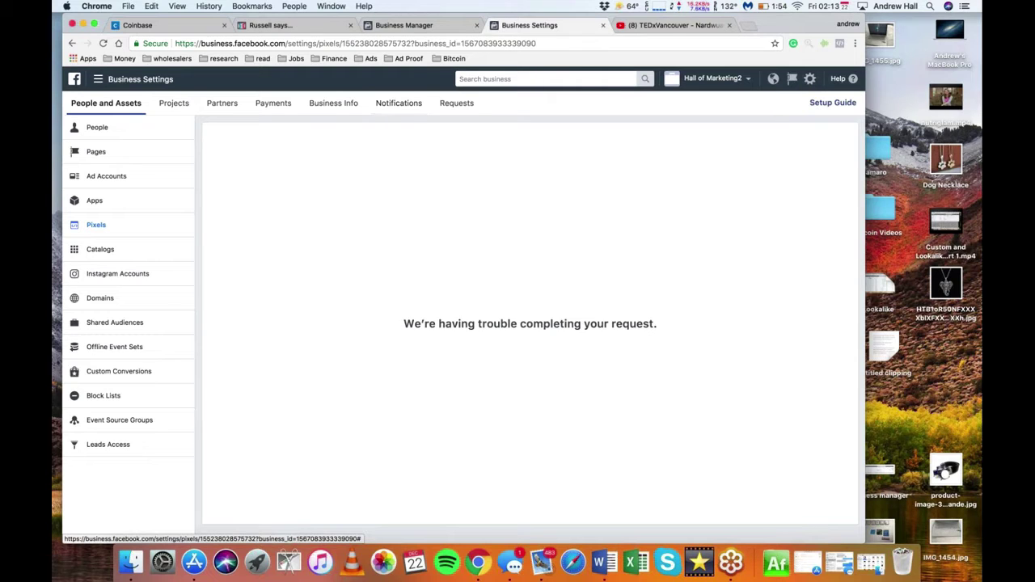
{"action": "left_click", "coordinate": [670, 26]}
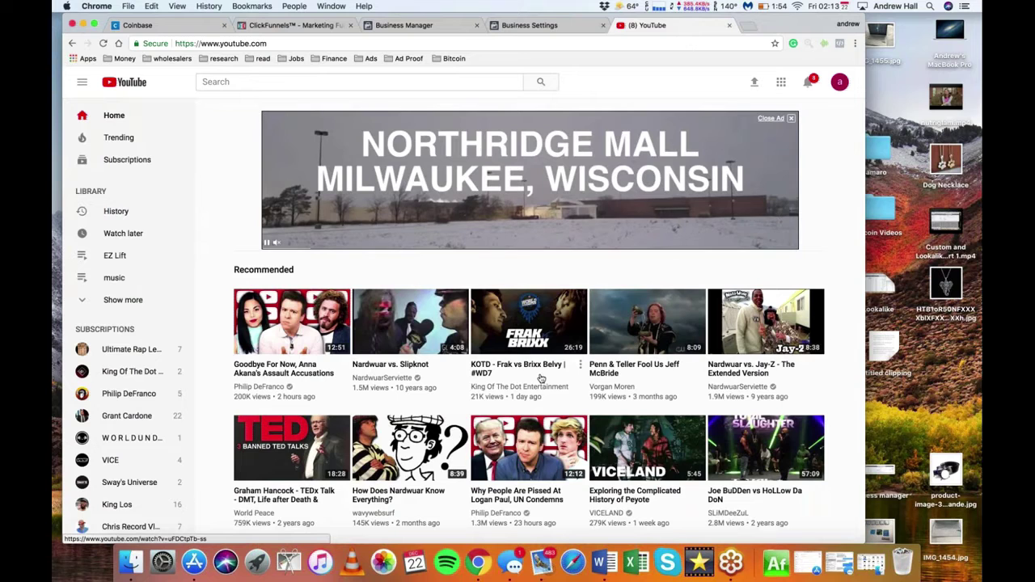
Step: Look through the YouTube home recommendations, open "The art of misdirection | Apollo Robbins" and pause it
{"action": "scroll", "coordinate": [540, 379], "scroll_direction": "down", "scroll_amount": 1}
{"action": "scroll", "coordinate": [540, 378], "scroll_direction": "down", "scroll_amount": 3}
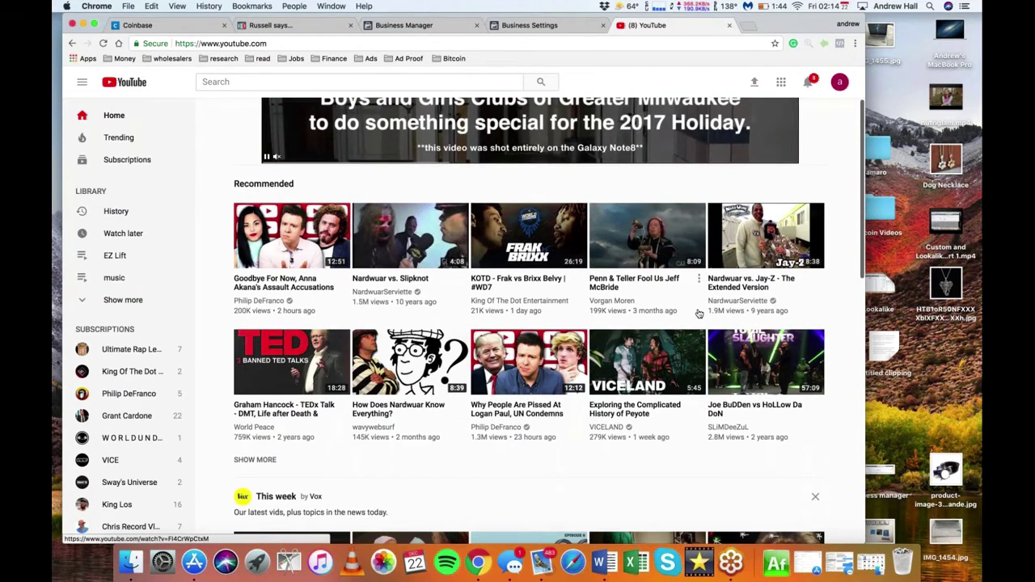
{"action": "scroll", "coordinate": [569, 413], "scroll_direction": "down", "scroll_amount": 3}
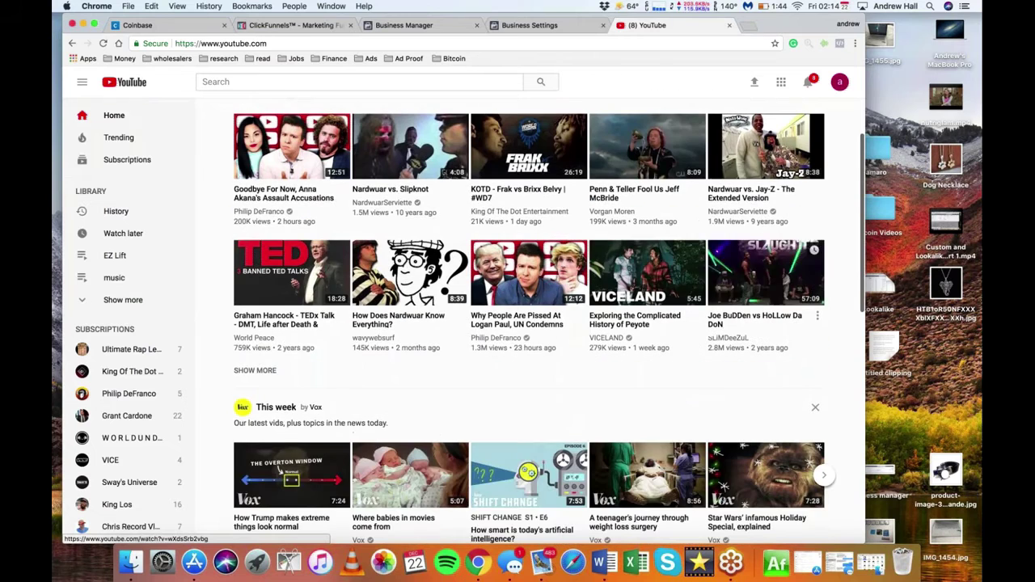
{"action": "scroll", "coordinate": [569, 413], "scroll_direction": "down", "scroll_amount": 4}
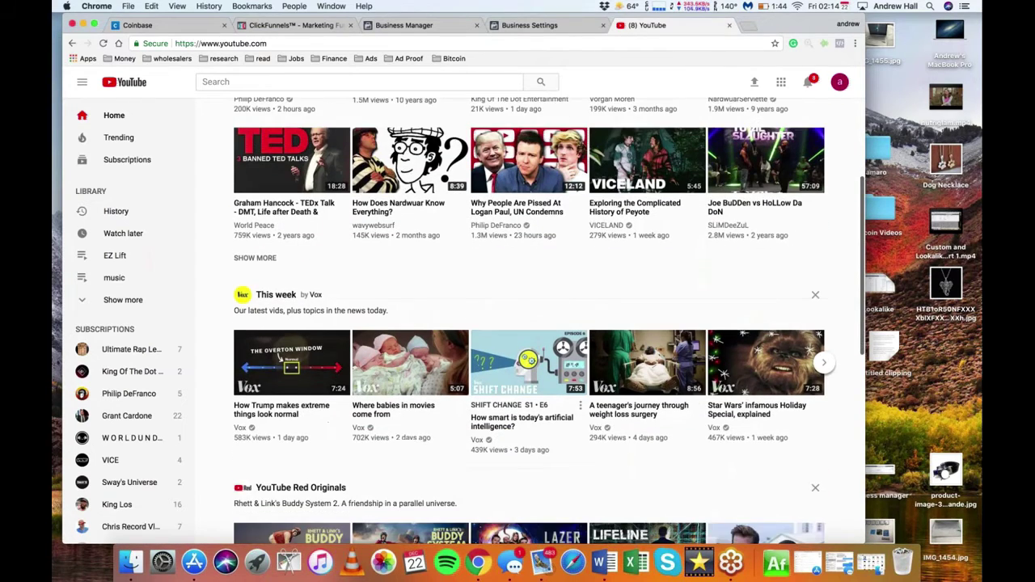
{"action": "scroll", "coordinate": [569, 413], "scroll_direction": "down", "scroll_amount": 8}
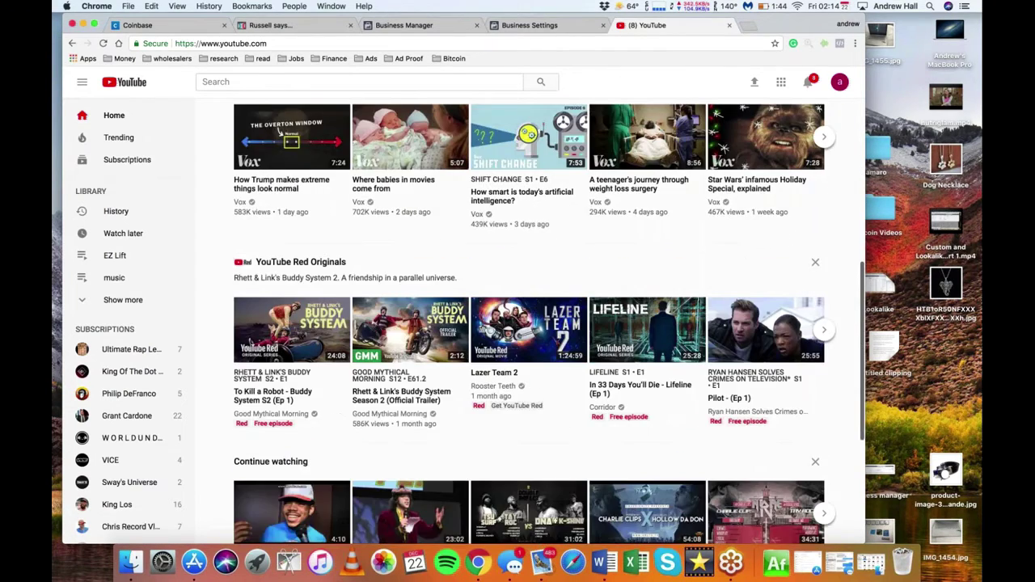
{"action": "scroll", "coordinate": [549, 323], "scroll_direction": "down", "scroll_amount": 9}
{"action": "scroll", "coordinate": [531, 517], "scroll_direction": "down", "scroll_amount": 1}
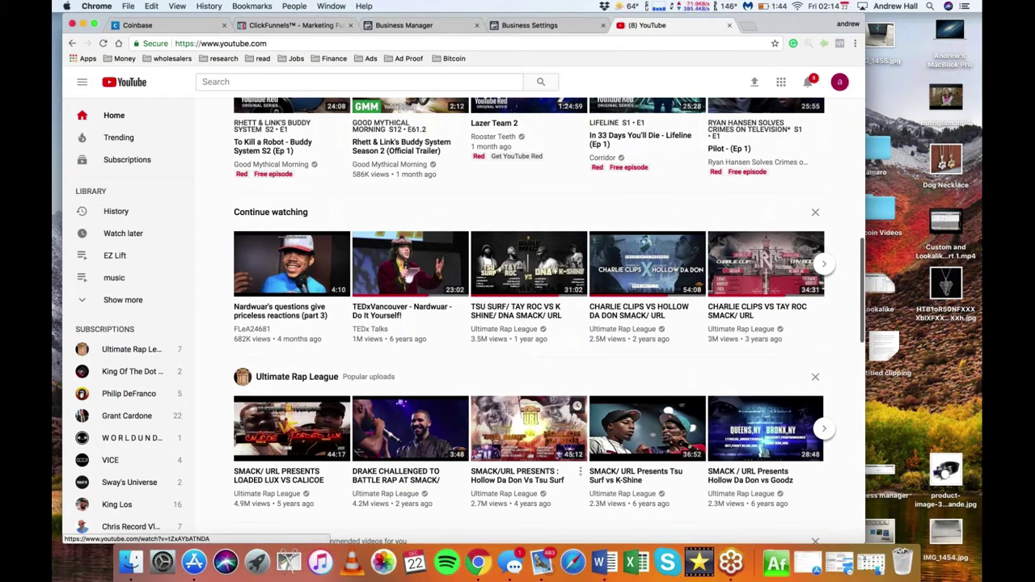
{"action": "scroll", "coordinate": [529, 453], "scroll_direction": "down", "scroll_amount": 1}
{"action": "scroll", "coordinate": [529, 421], "scroll_direction": "down", "scroll_amount": 10}
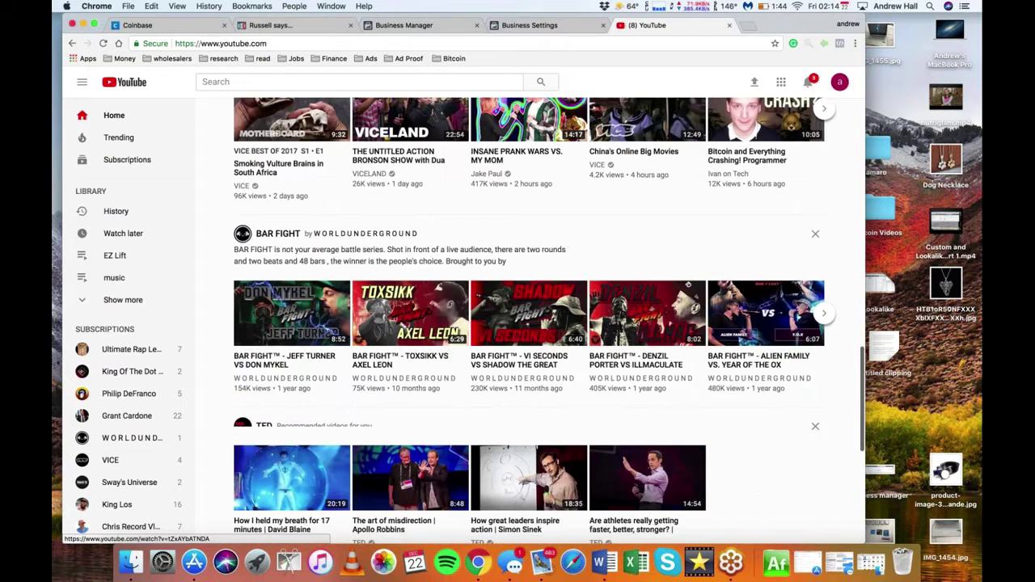
{"action": "left_click", "coordinate": [409, 356]}
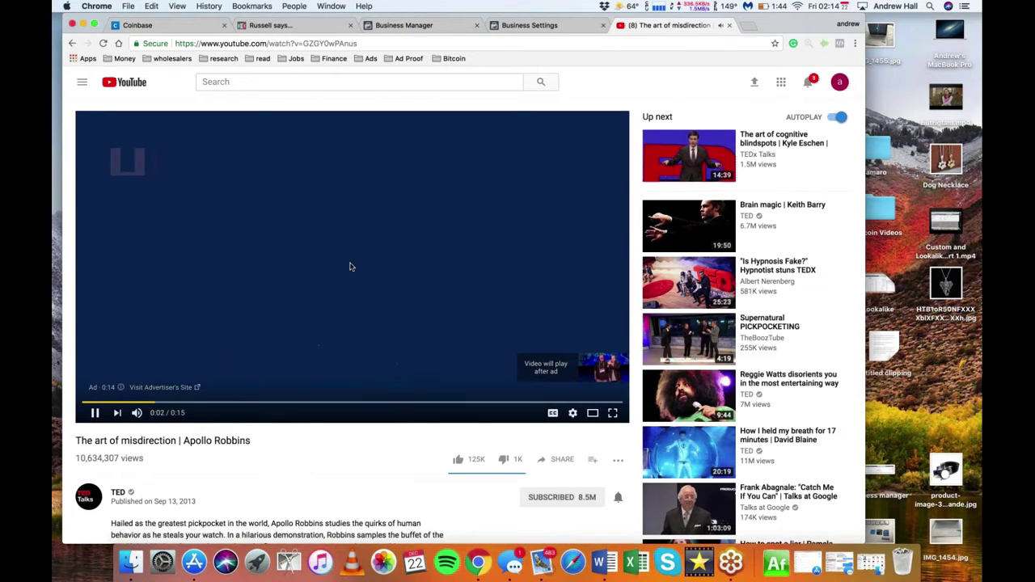
{"action": "key", "text": "space"}
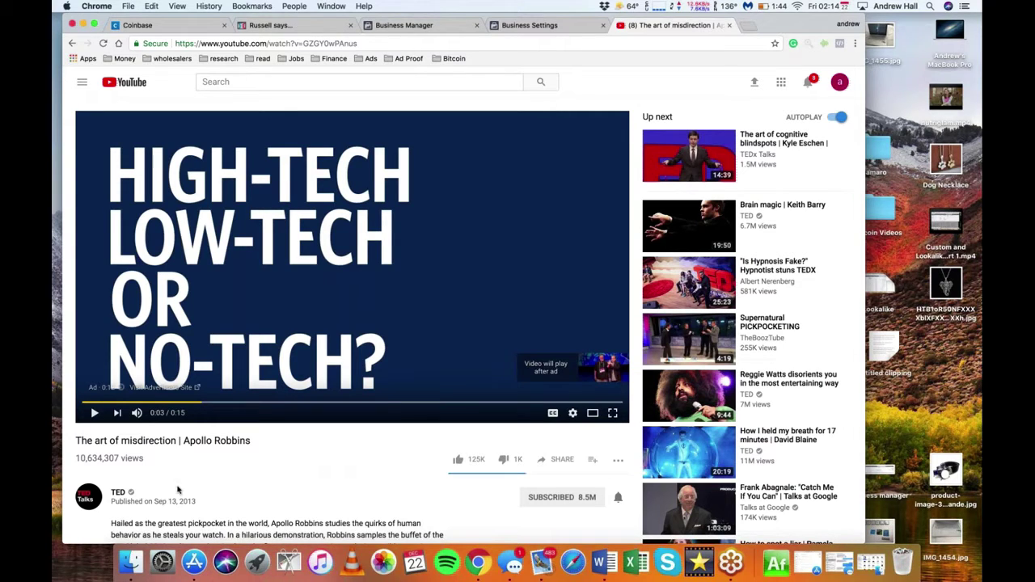
Step: Open the suggested "Supernatural PICKPOCKETING Skills" video, look over its page and return to the YouTube home page
{"action": "left_click", "coordinate": [776, 275]}
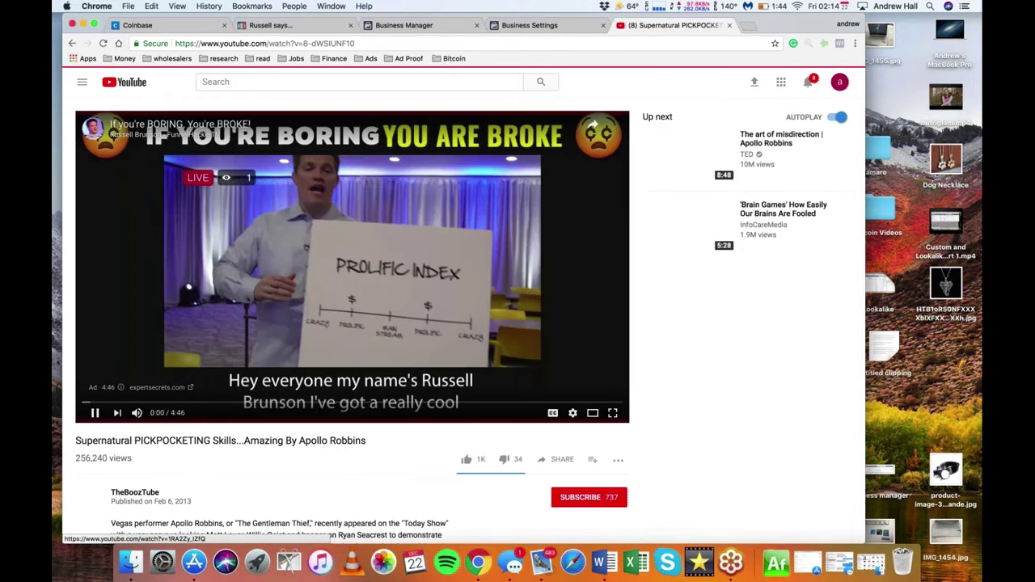
{"action": "scroll", "coordinate": [469, 315], "scroll_direction": "down", "scroll_amount": 3}
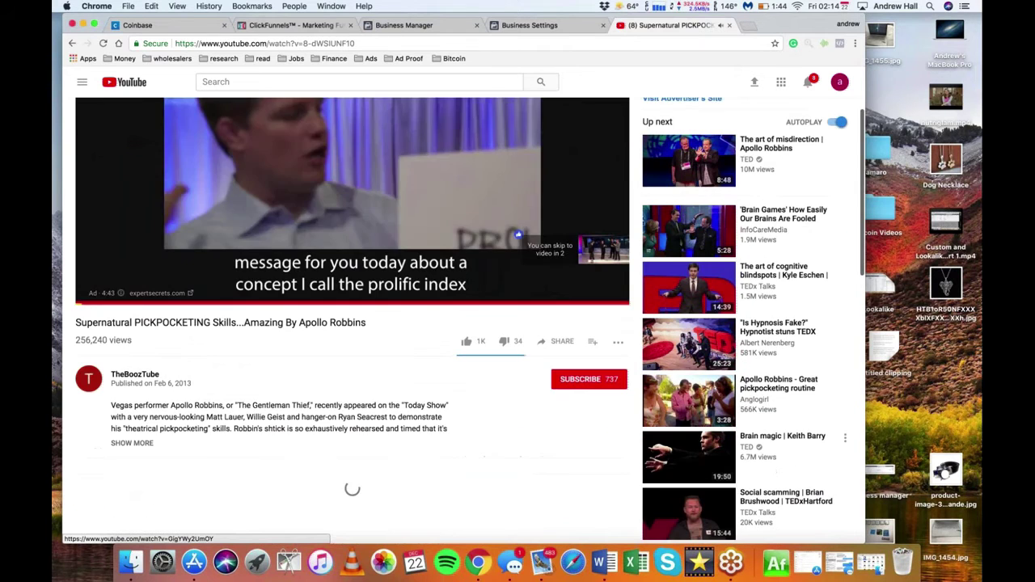
{"action": "scroll", "coordinate": [390, 262], "scroll_direction": "up", "scroll_amount": 3}
{"action": "key", "text": "super+bracketleft"}
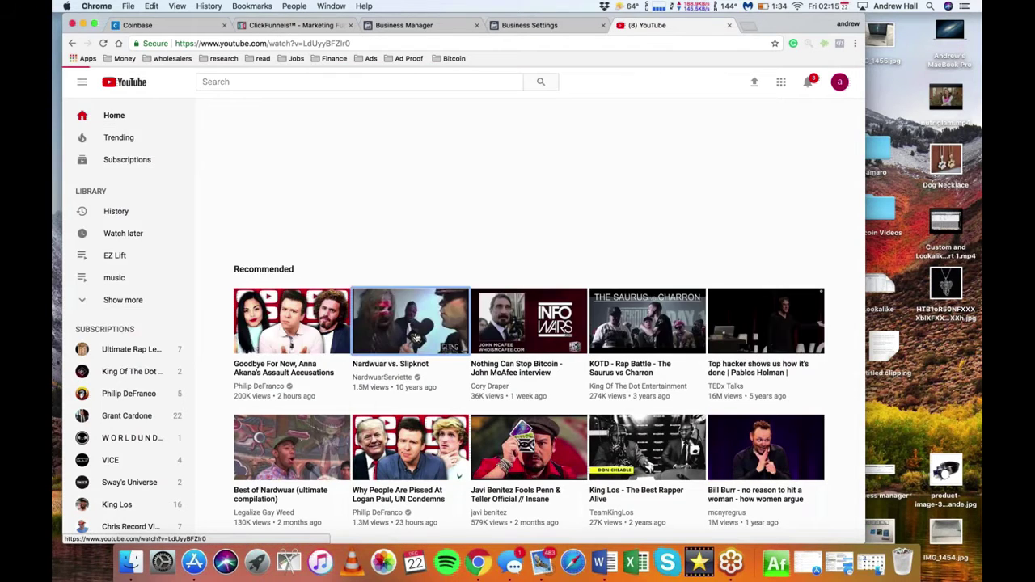
Step: Open the recommended "Nardwuar vs. Slipknot" video, pause it and return to the YouTube home page
{"action": "left_click", "coordinate": [417, 337]}
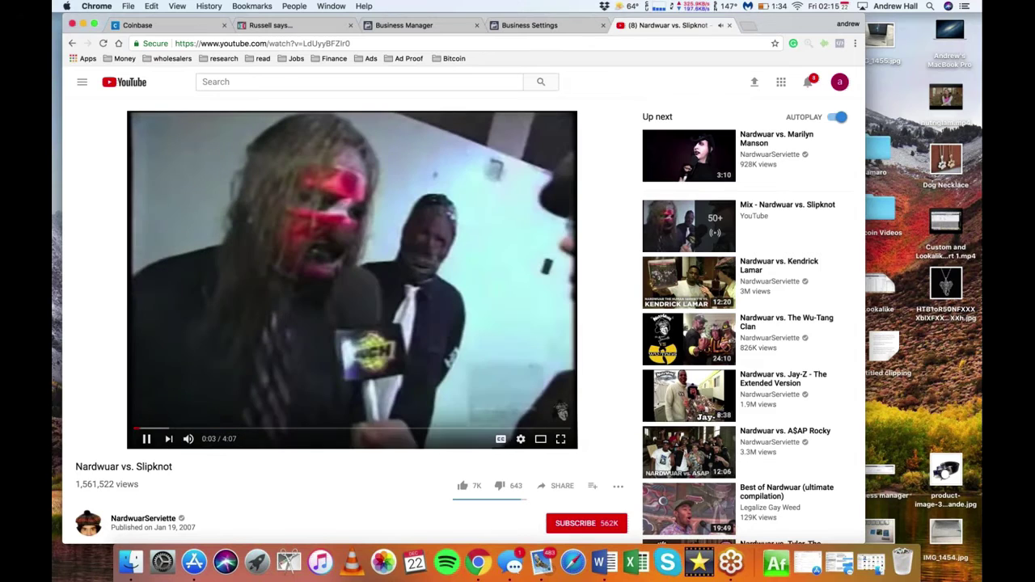
{"action": "key", "text": "space"}
{"action": "left_click", "coordinate": [124, 83]}
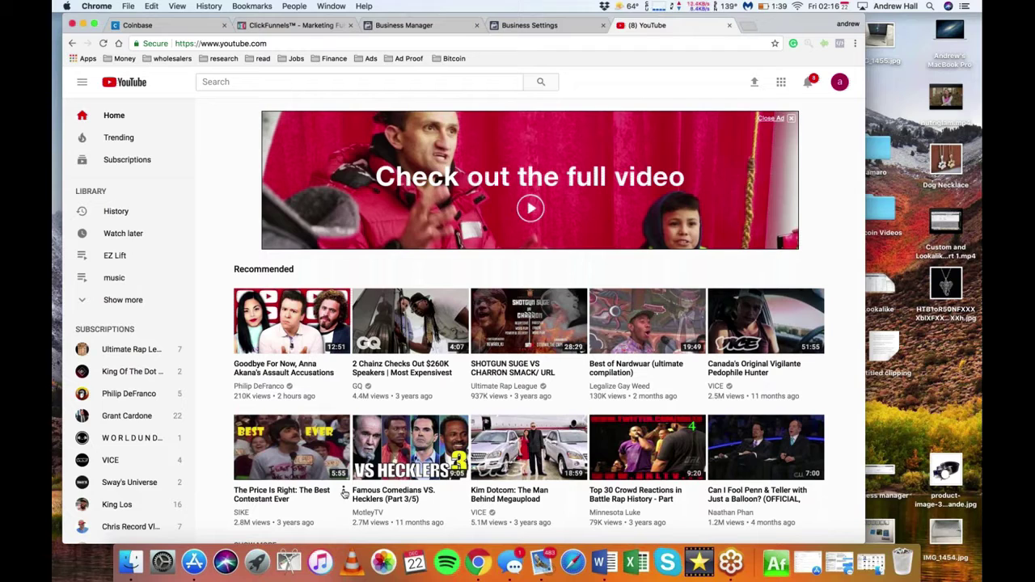
Step: Search YouTube for "crazy russian hacker"
{"action": "left_click", "coordinate": [243, 81]}
{"action": "type", "text": "cr"}
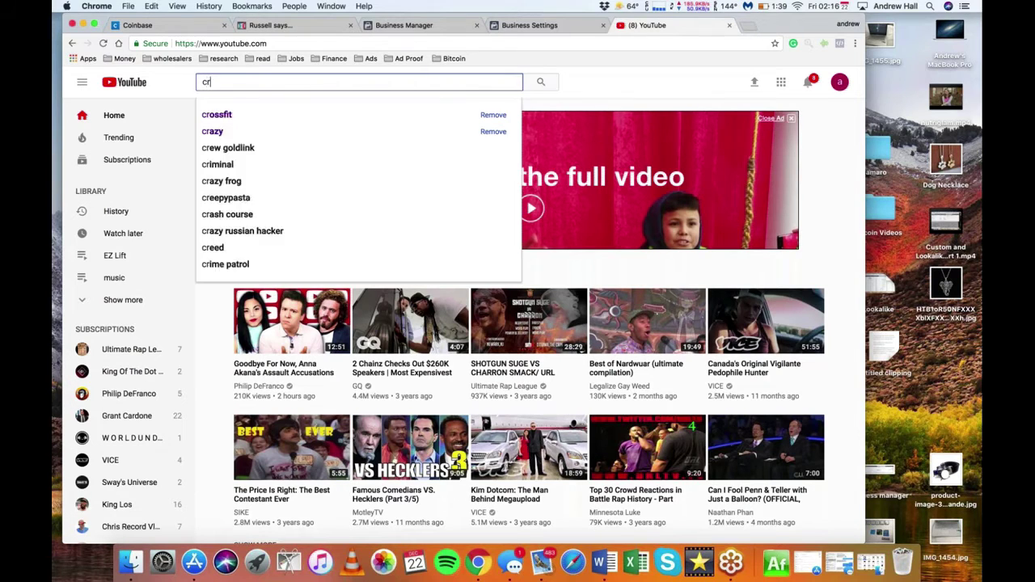
{"action": "type", "text": "azy russian "}
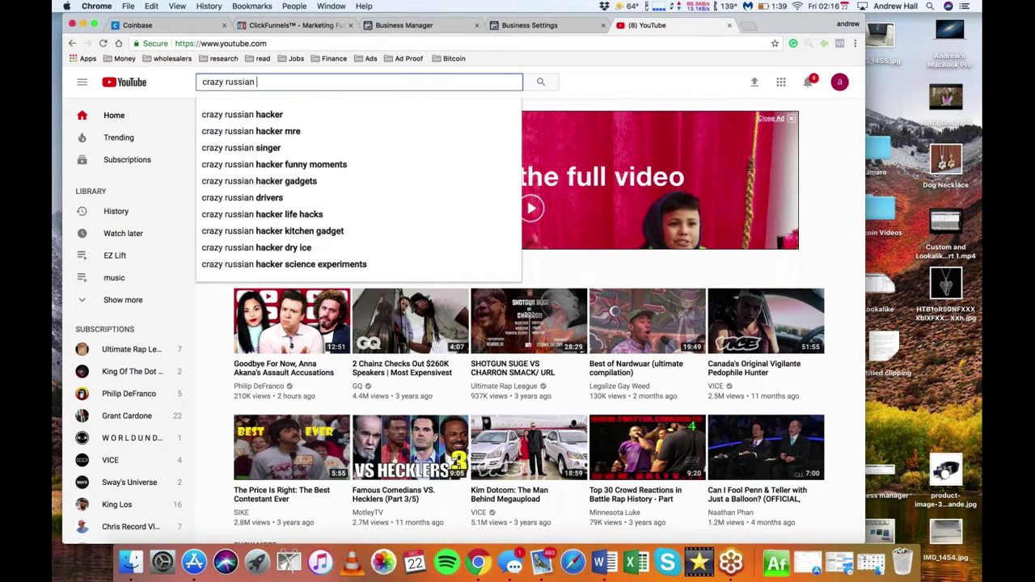
{"action": "type", "text": "hacker"}
{"action": "key", "text": "Return"}
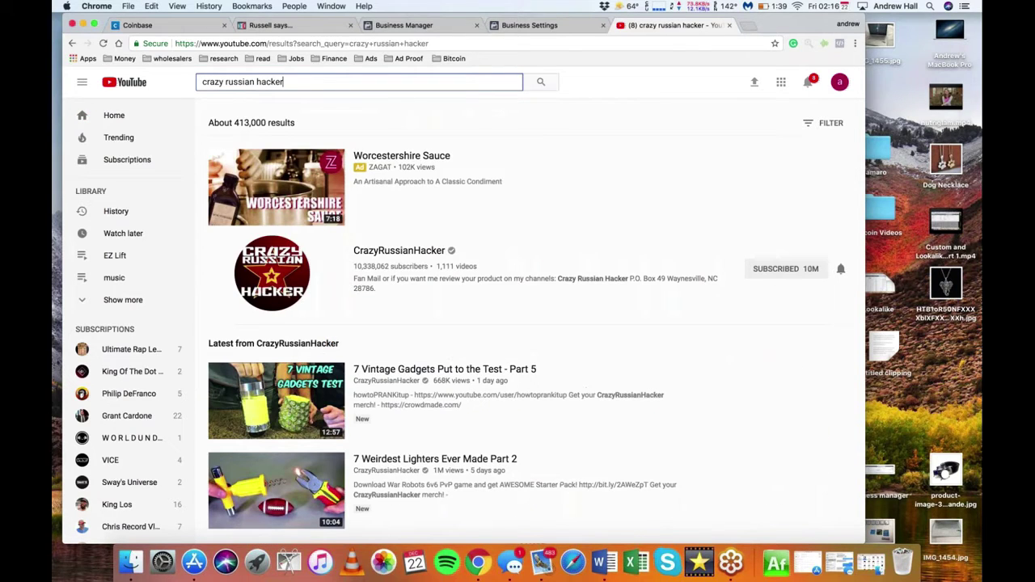
Step: From the CrazyRussianHacker channel, open "7 Vintage Gadgets Put to the Test - Part 5" and pause it
{"action": "left_click", "coordinate": [402, 259]}
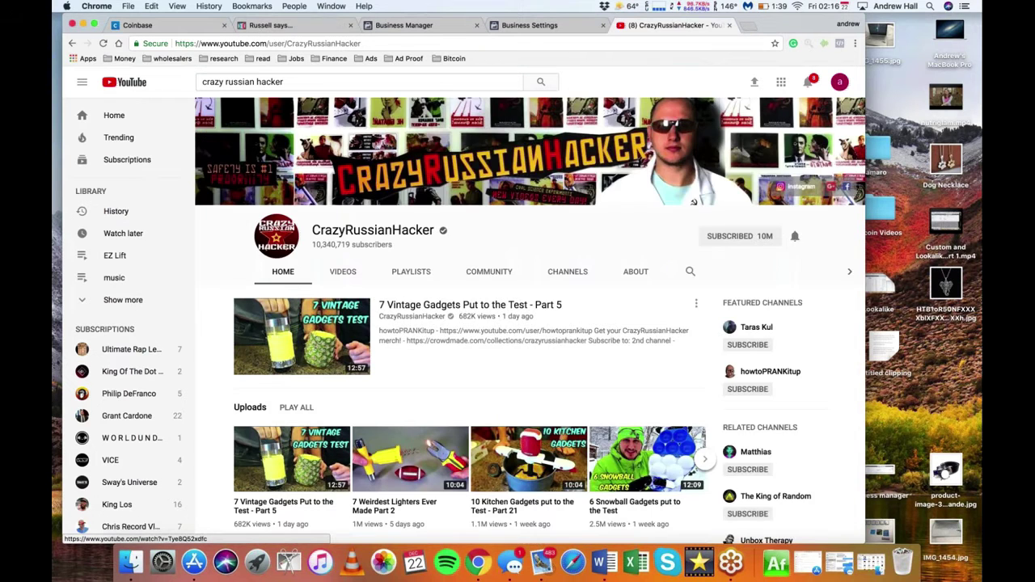
{"action": "left_click", "coordinate": [266, 348]}
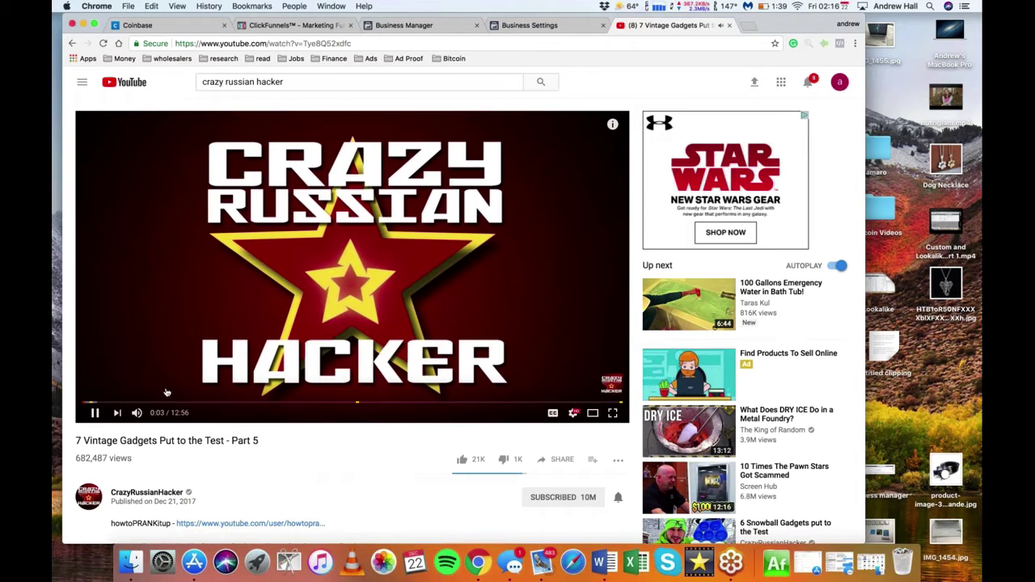
{"action": "left_click", "coordinate": [94, 414]}
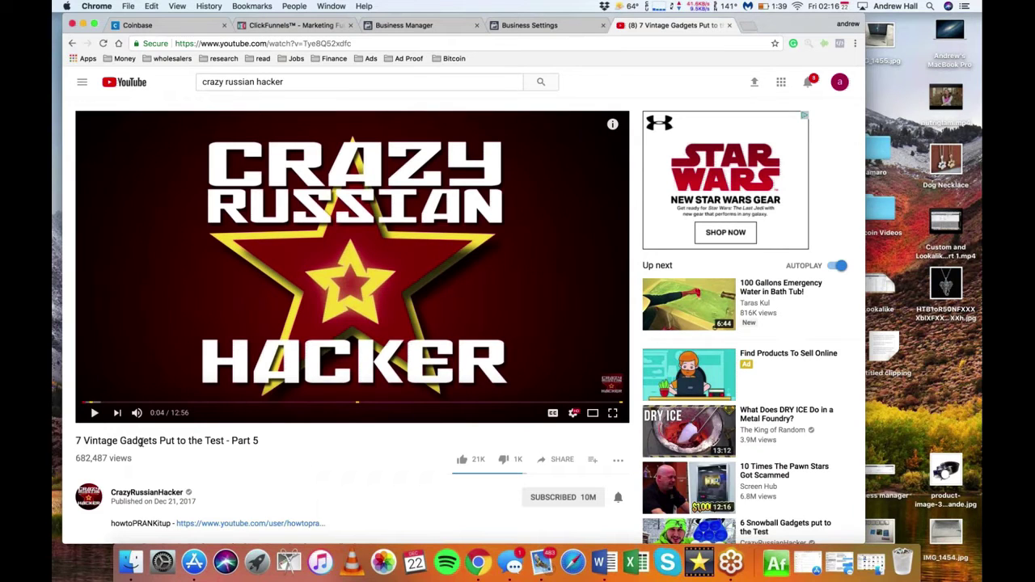
Step: Highlight the title of the vintage gadgets video and read through its description down to the comments
{"action": "left_click_drag", "start_coordinate": [76, 442], "coordinate": [225, 440]}
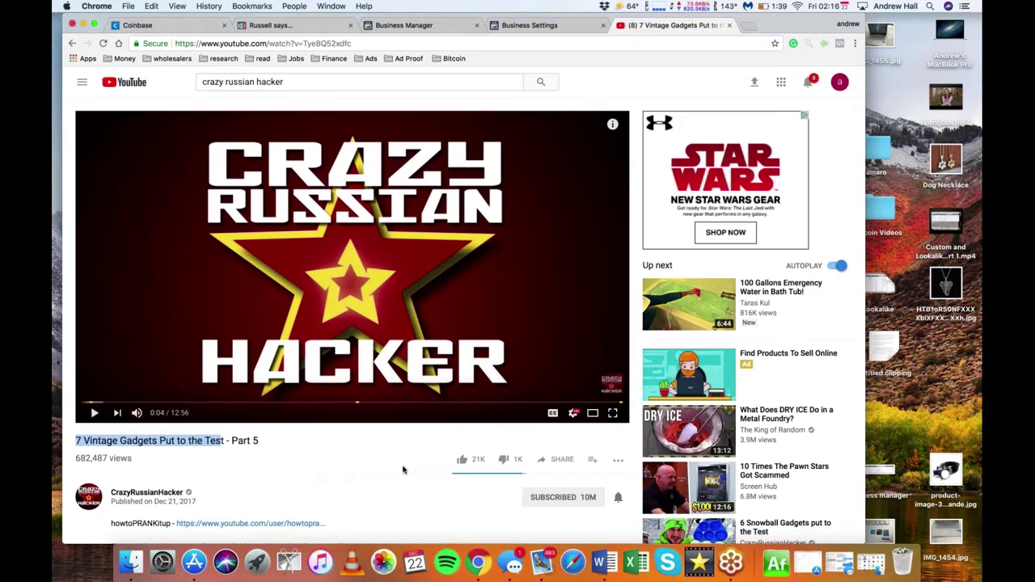
{"action": "scroll", "coordinate": [402, 470], "scroll_direction": "down", "scroll_amount": 4}
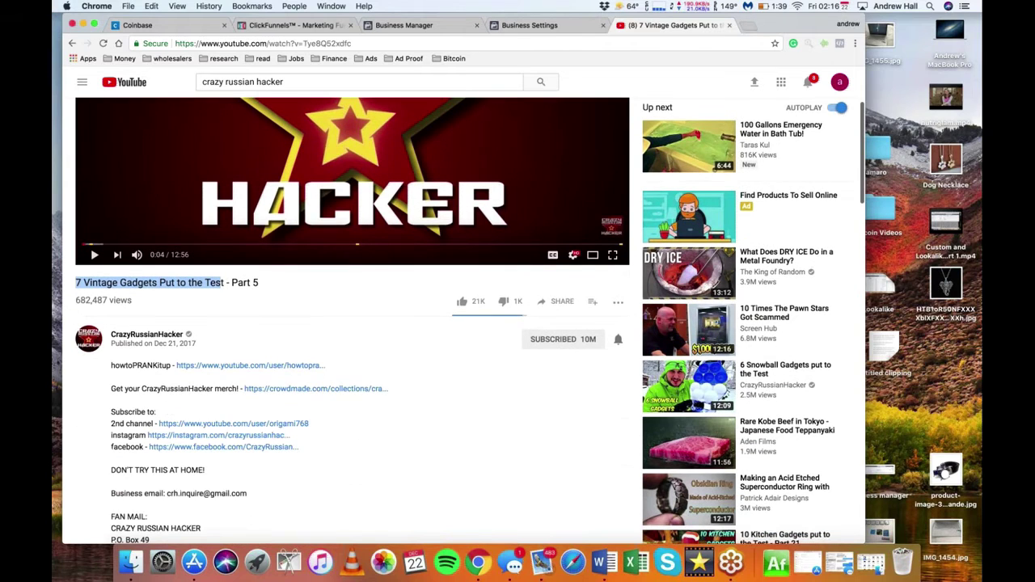
{"action": "scroll", "coordinate": [469, 321], "scroll_direction": "down", "scroll_amount": 1}
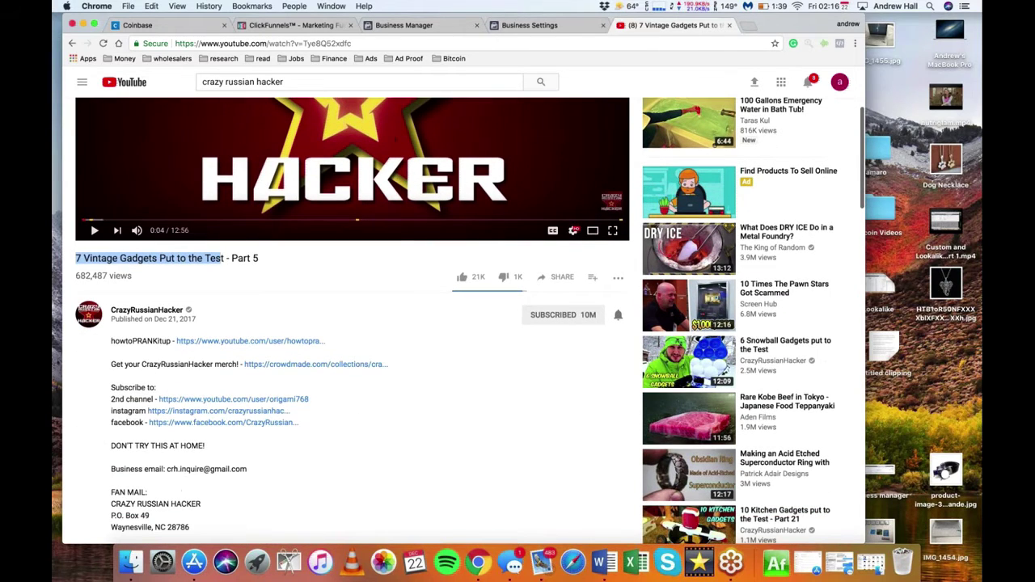
{"action": "scroll", "coordinate": [352, 323], "scroll_direction": "down", "scroll_amount": 3}
{"action": "scroll", "coordinate": [427, 390], "scroll_direction": "down", "scroll_amount": 1}
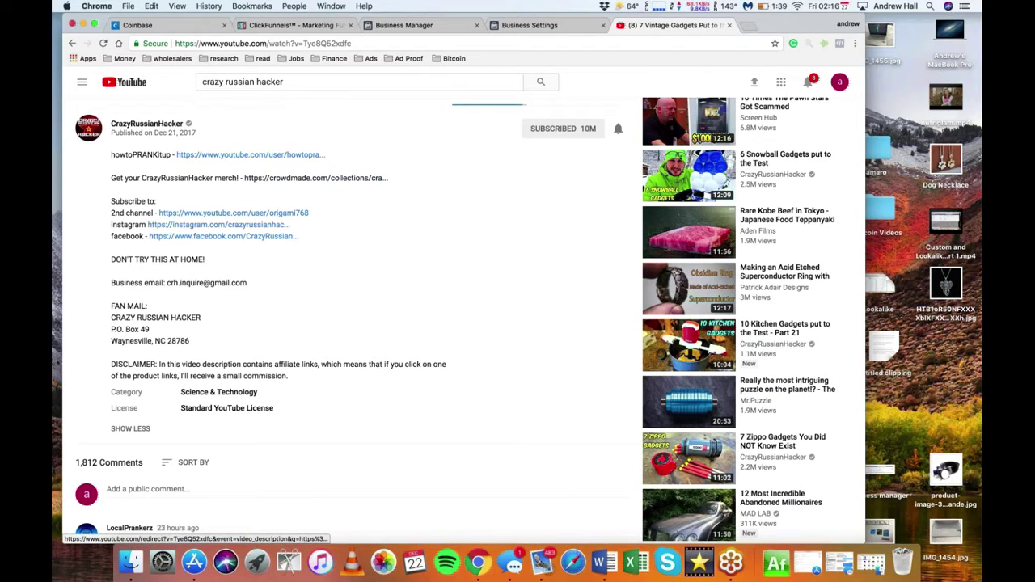
Step: Open the CrazyRussianHacker merch link from the description and look over the Crowdmade collection
{"action": "left_click", "coordinate": [324, 178]}
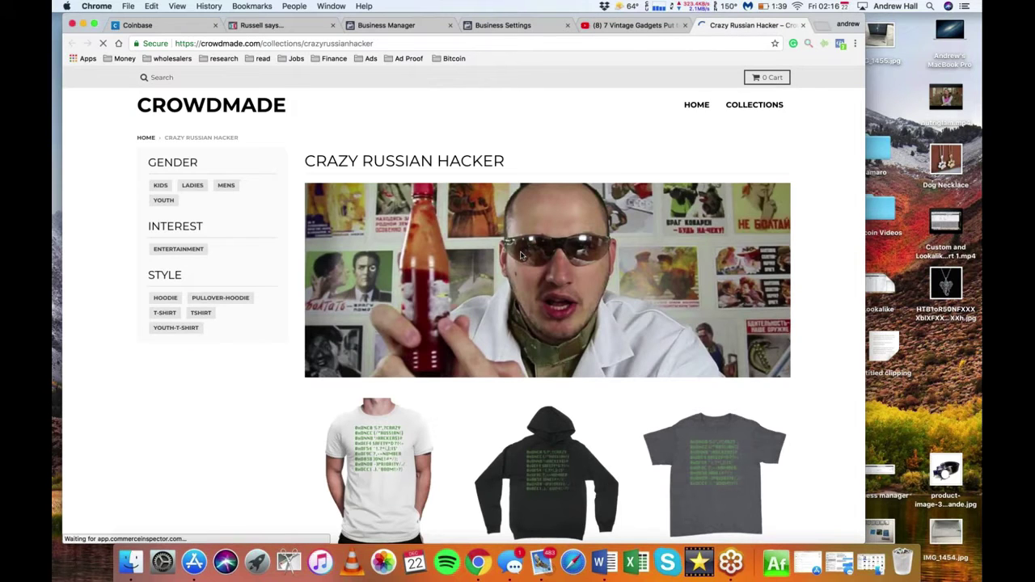
{"action": "scroll", "coordinate": [521, 255], "scroll_direction": "down", "scroll_amount": 5}
{"action": "scroll", "coordinate": [522, 255], "scroll_direction": "down", "scroll_amount": 1}
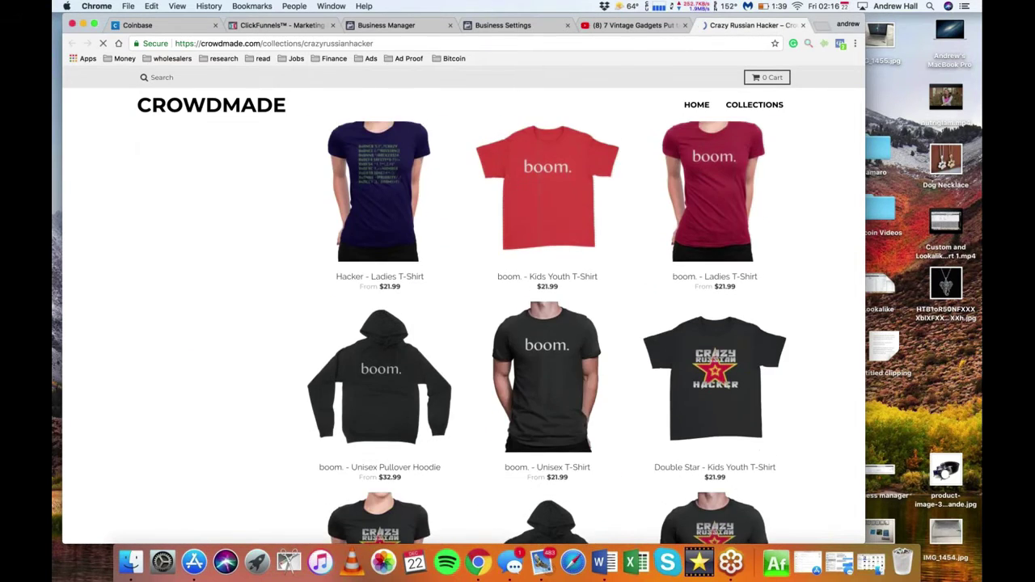
{"action": "scroll", "coordinate": [521, 256], "scroll_direction": "up", "scroll_amount": 2}
{"action": "scroll", "coordinate": [329, 268], "scroll_direction": "up", "scroll_amount": 5}
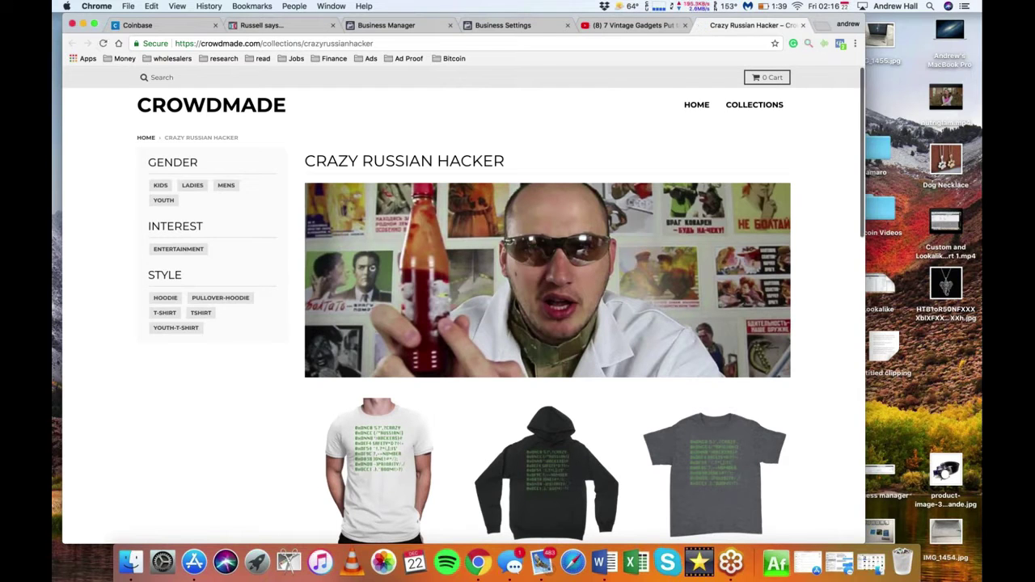
Step: Return to the YouTube video and highlight the "contains affiliate links" wording in the description's disclaimer
{"action": "left_click", "coordinate": [637, 30]}
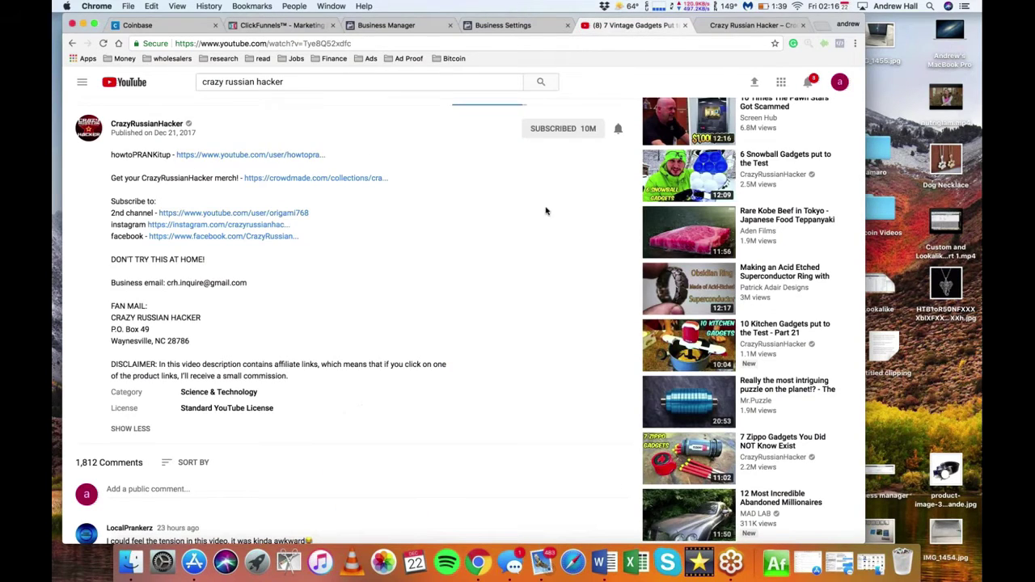
{"action": "scroll", "coordinate": [546, 211], "scroll_direction": "up", "scroll_amount": 2}
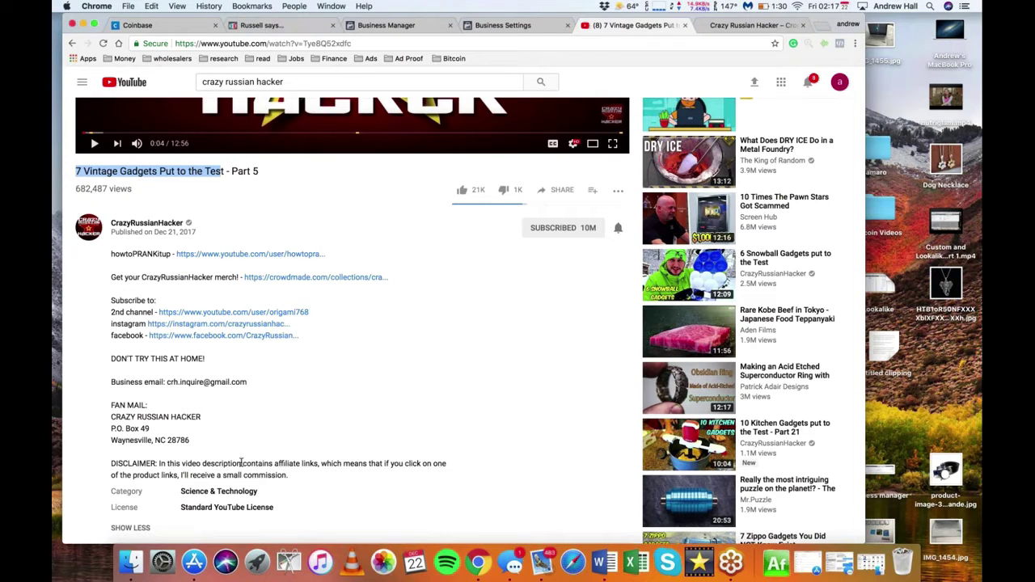
{"action": "left_click_drag", "start_coordinate": [241, 463], "coordinate": [311, 464]}
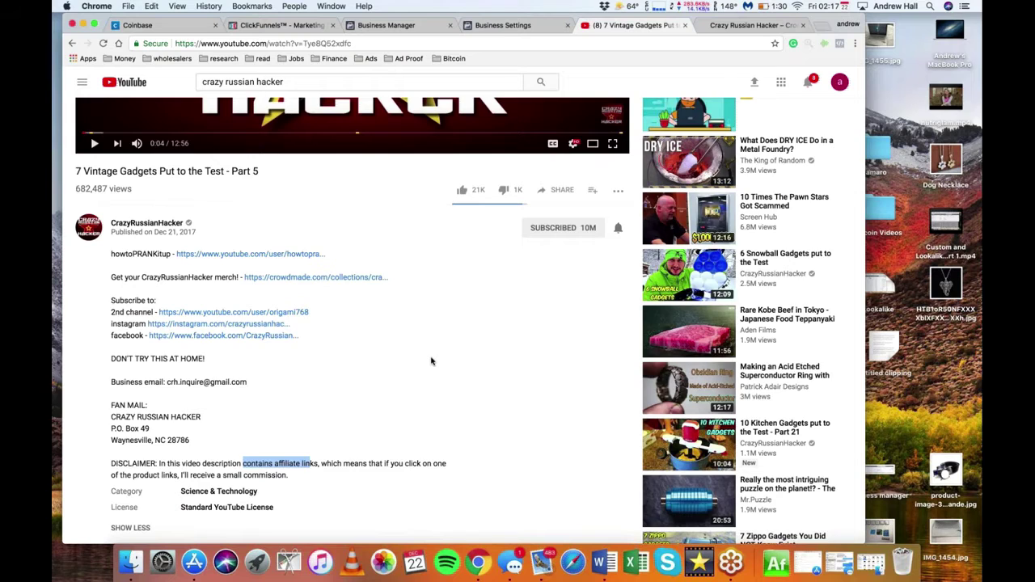
{"action": "scroll", "coordinate": [431, 361], "scroll_direction": "up", "scroll_amount": 3}
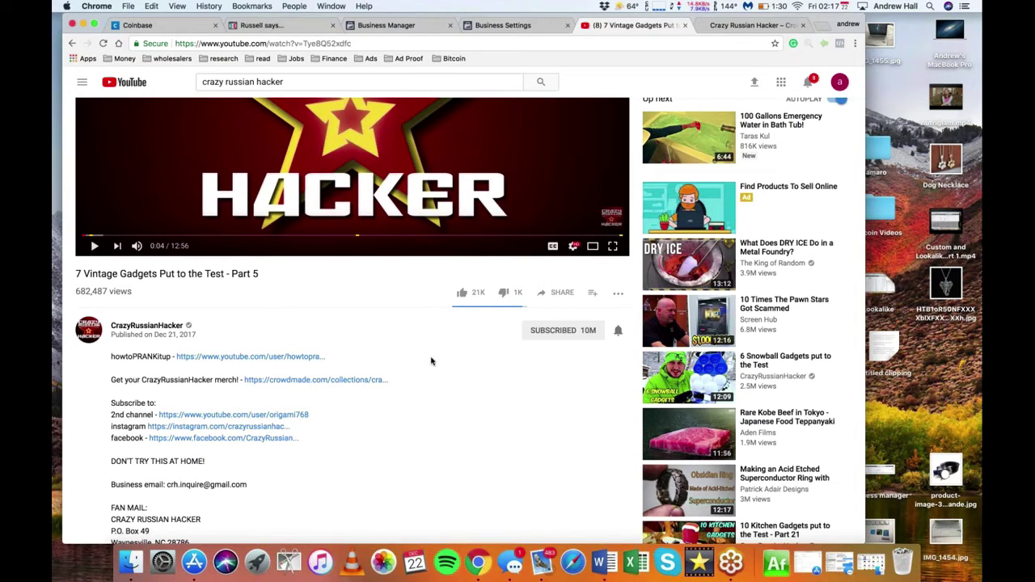
Step: Open amazon.com in a new tab and go to the "Make Money with Us" links in the page footer
{"action": "left_click", "coordinate": [818, 27]}
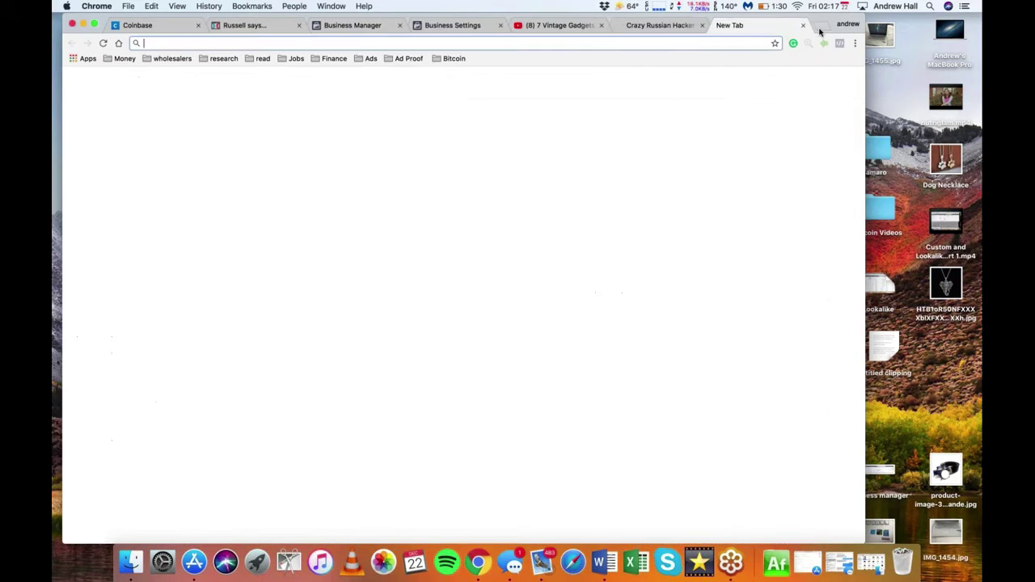
{"action": "type", "text": "amaz"}
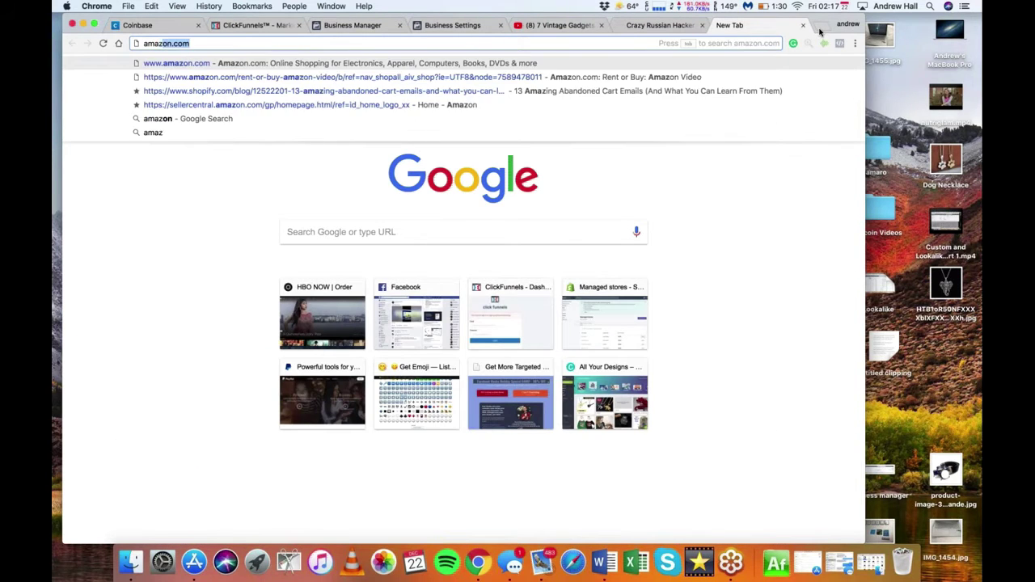
{"action": "key", "text": "Return"}
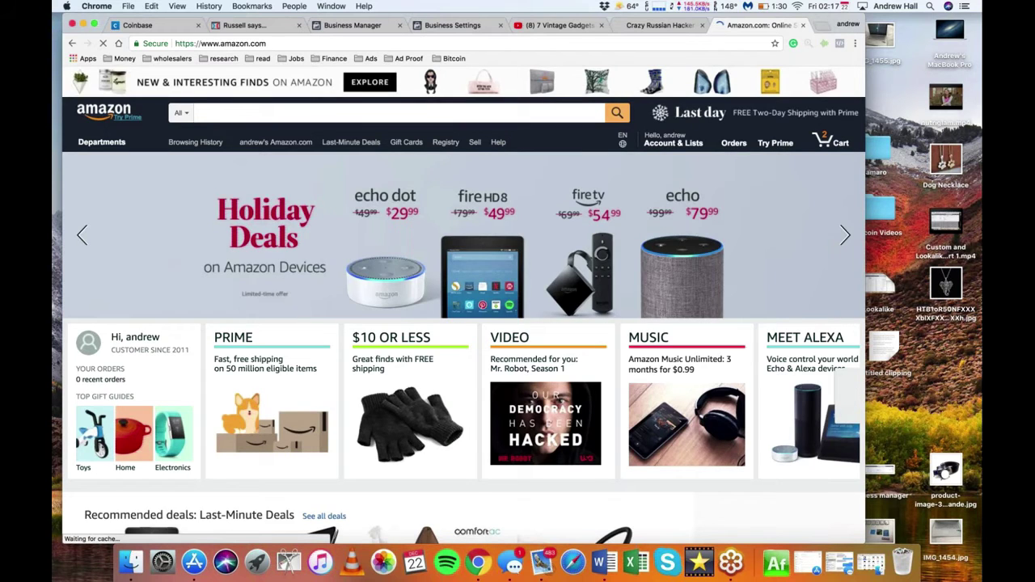
{"action": "scroll", "coordinate": [463, 306], "scroll_direction": "down", "scroll_amount": 20}
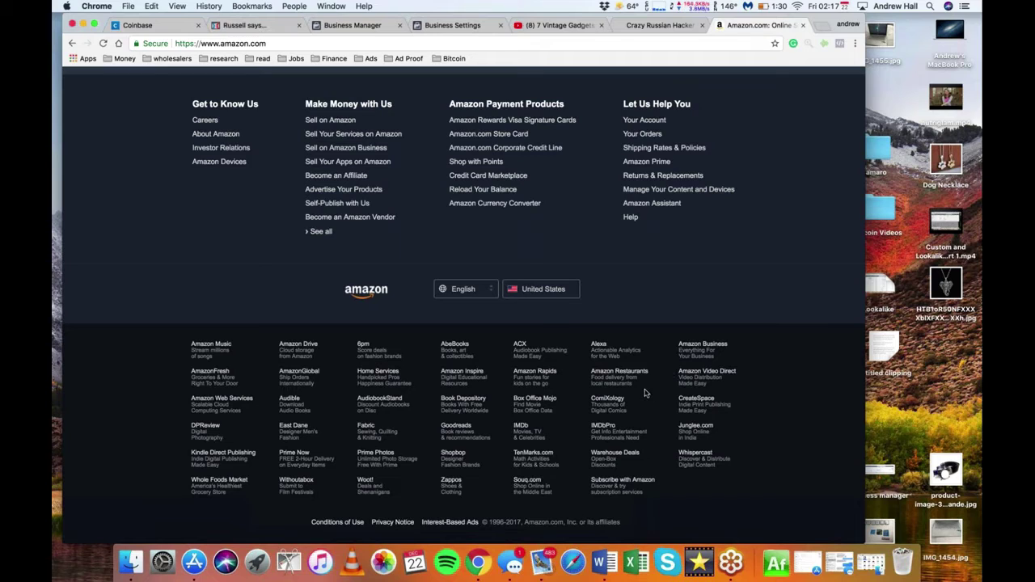
{"action": "left_click", "coordinate": [419, 44]}
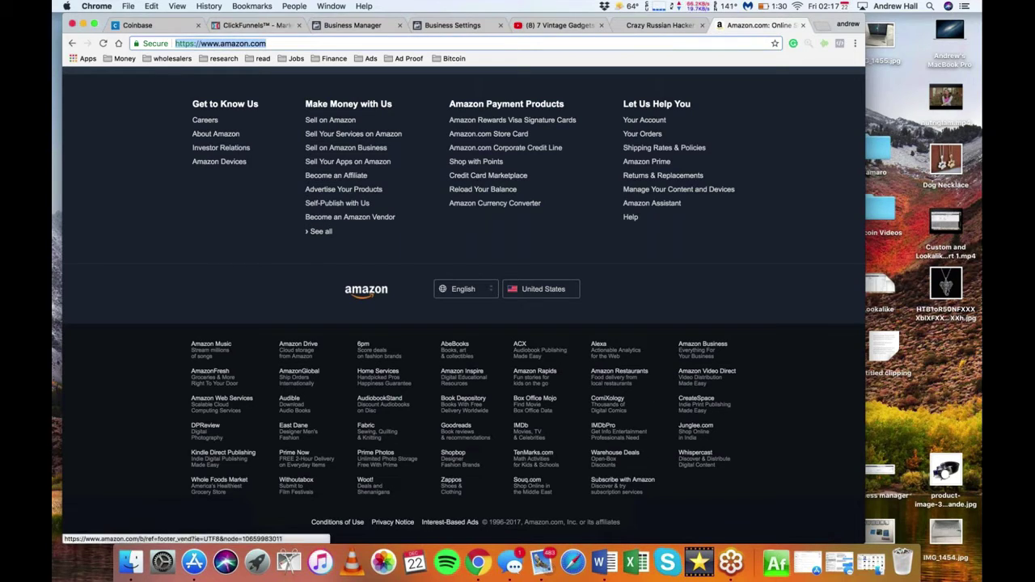
Step: Open the full list of "Make Money with Us" options and review the Make Money with Amazon page down to its footer
{"action": "left_click", "coordinate": [321, 231]}
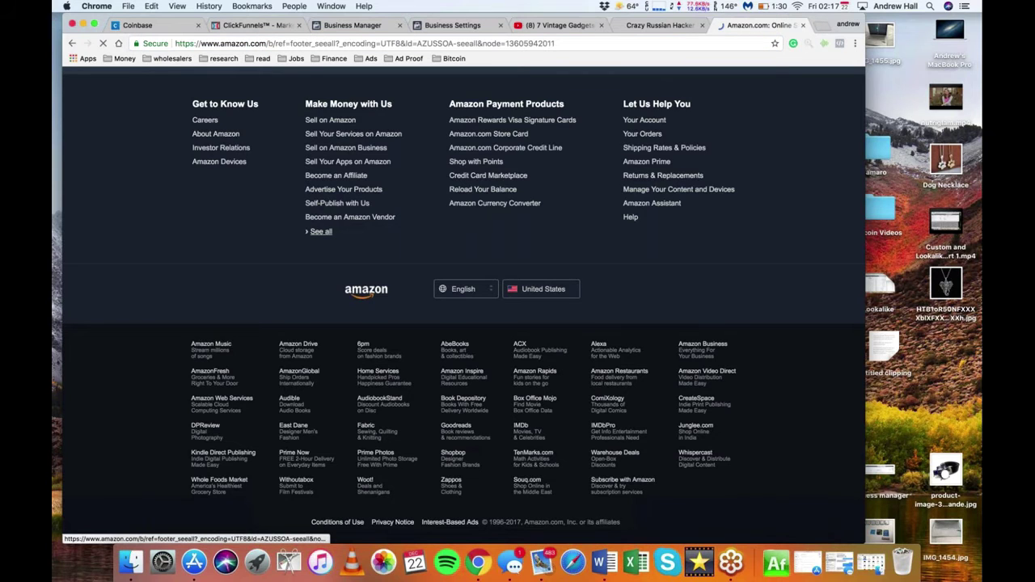
{"action": "scroll", "coordinate": [362, 362], "scroll_direction": "down", "scroll_amount": 5}
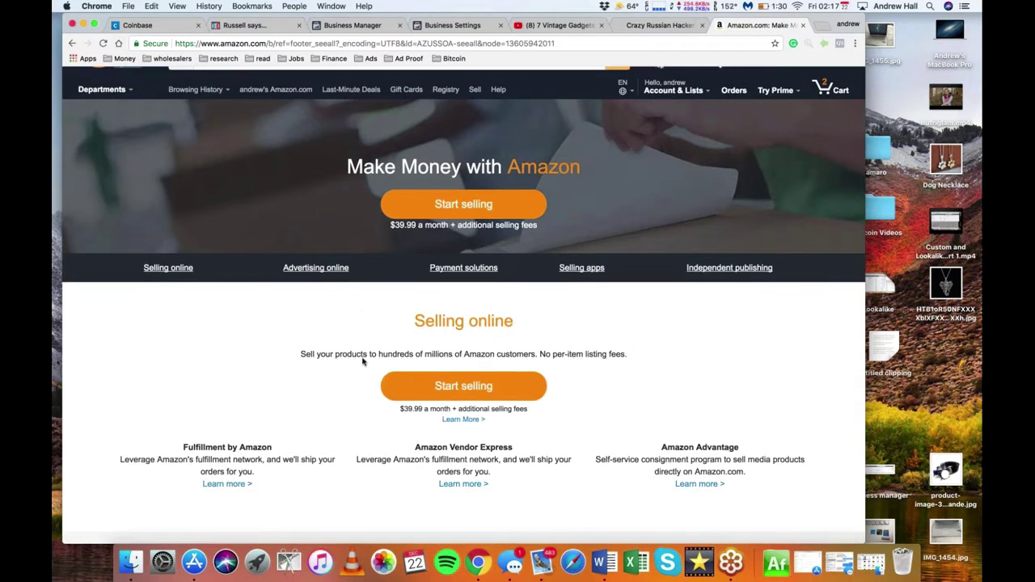
{"action": "scroll", "coordinate": [362, 362], "scroll_direction": "down", "scroll_amount": 3}
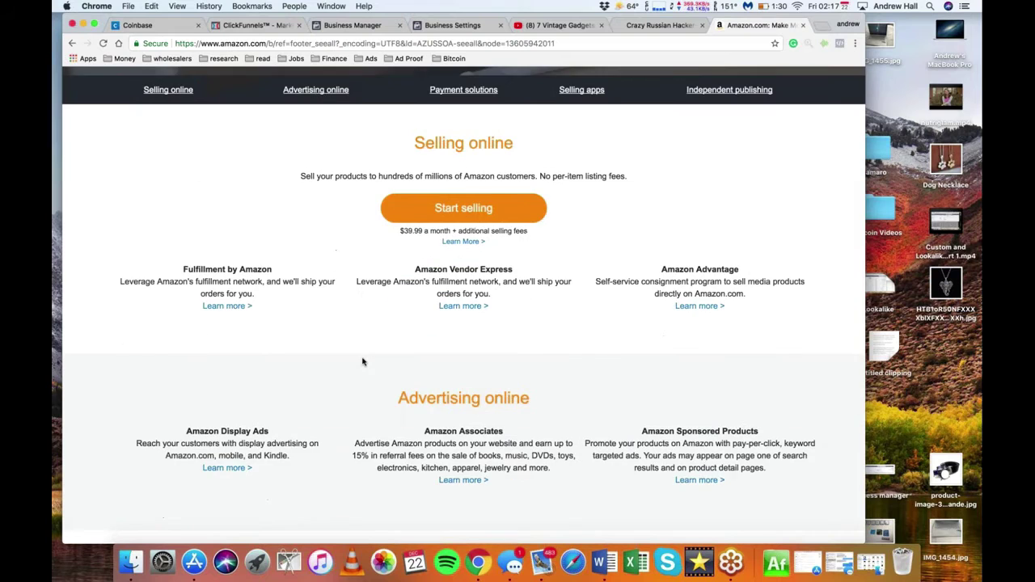
{"action": "scroll", "coordinate": [362, 361], "scroll_direction": "down", "scroll_amount": 3}
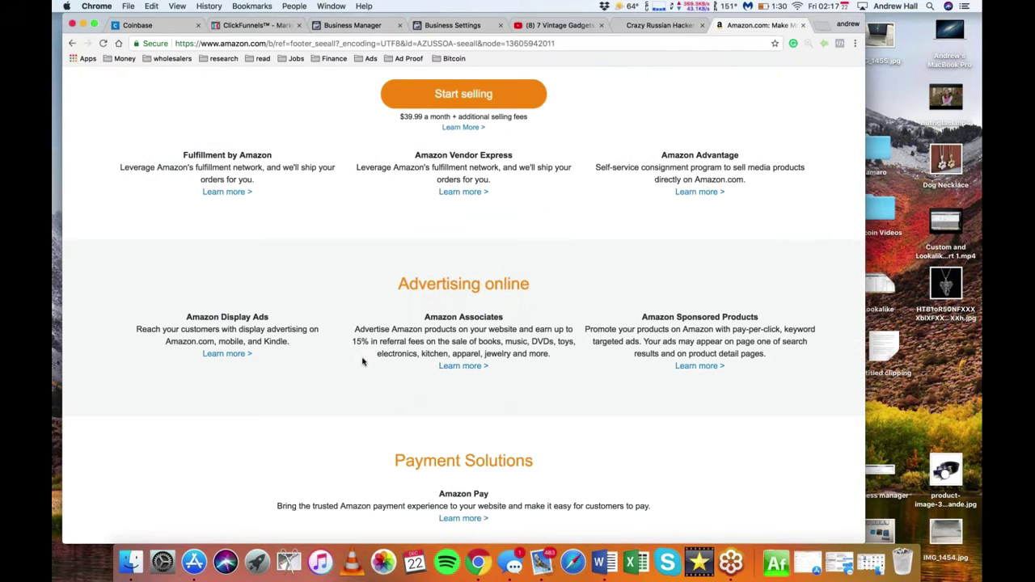
{"action": "scroll", "coordinate": [362, 362], "scroll_direction": "down", "scroll_amount": 5}
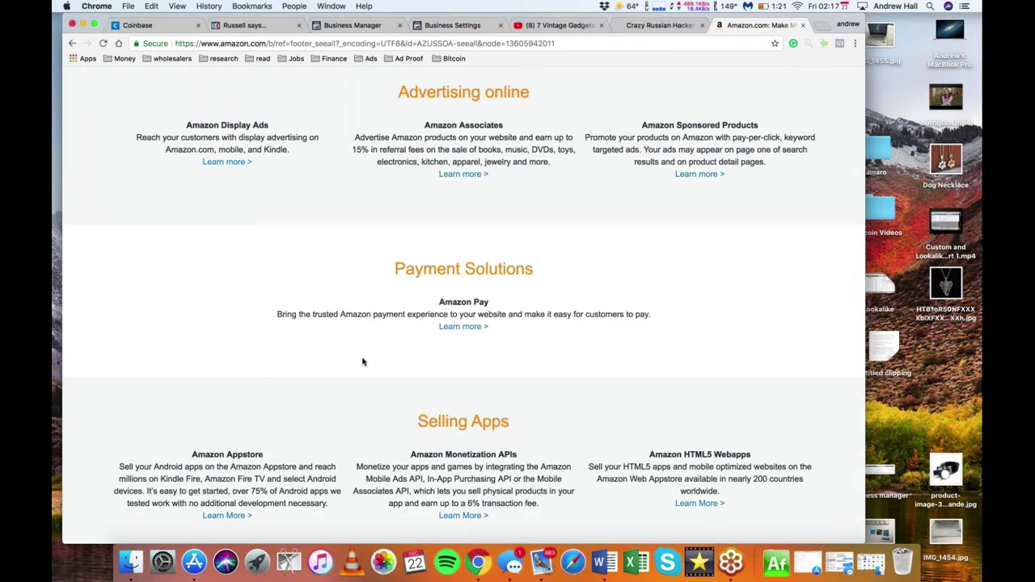
{"action": "scroll", "coordinate": [362, 361], "scroll_direction": "down", "scroll_amount": 15}
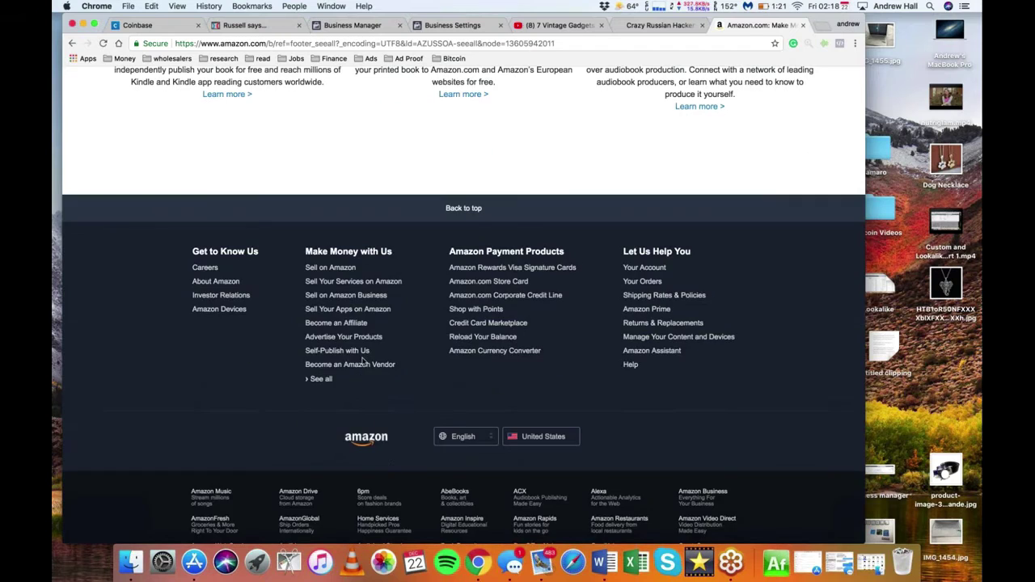
{"action": "scroll", "coordinate": [362, 362], "scroll_direction": "down", "scroll_amount": 1}
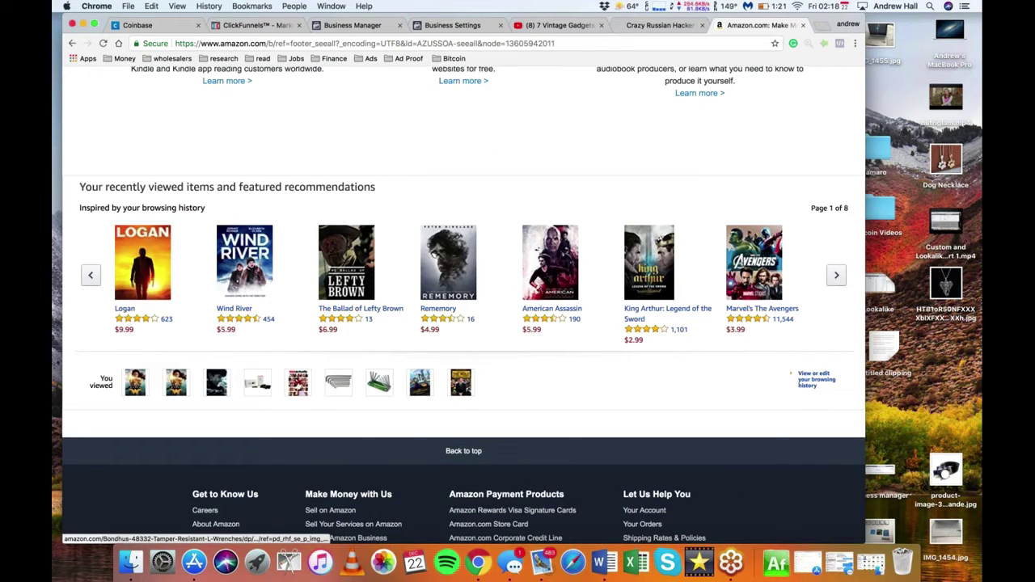
{"action": "scroll", "coordinate": [335, 367], "scroll_direction": "down", "scroll_amount": 3}
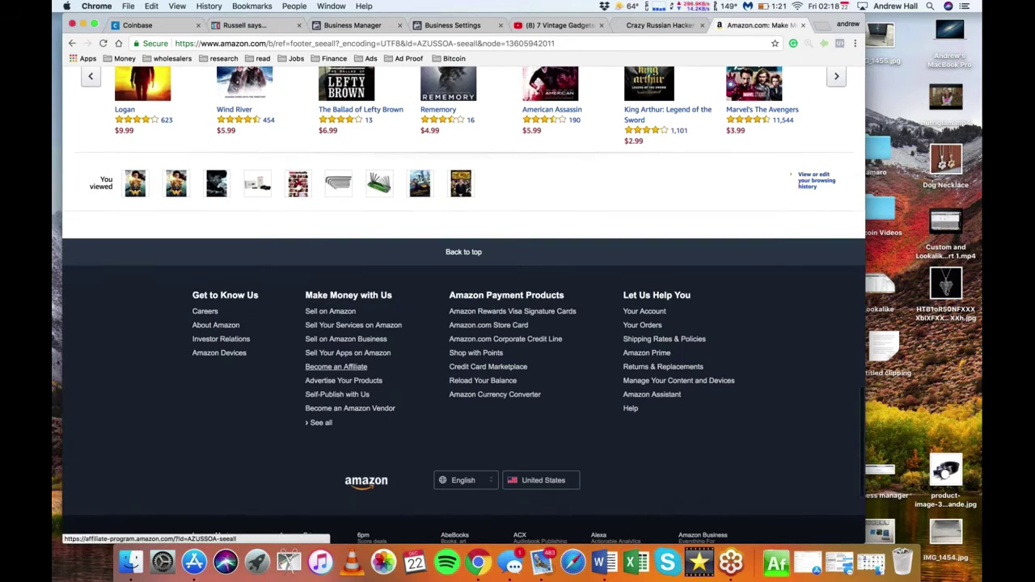
Step: Open the "Become an Affiliate" page and highlight "Get up to 10% in advertising fees" in its Earn section
{"action": "left_click", "coordinate": [335, 367]}
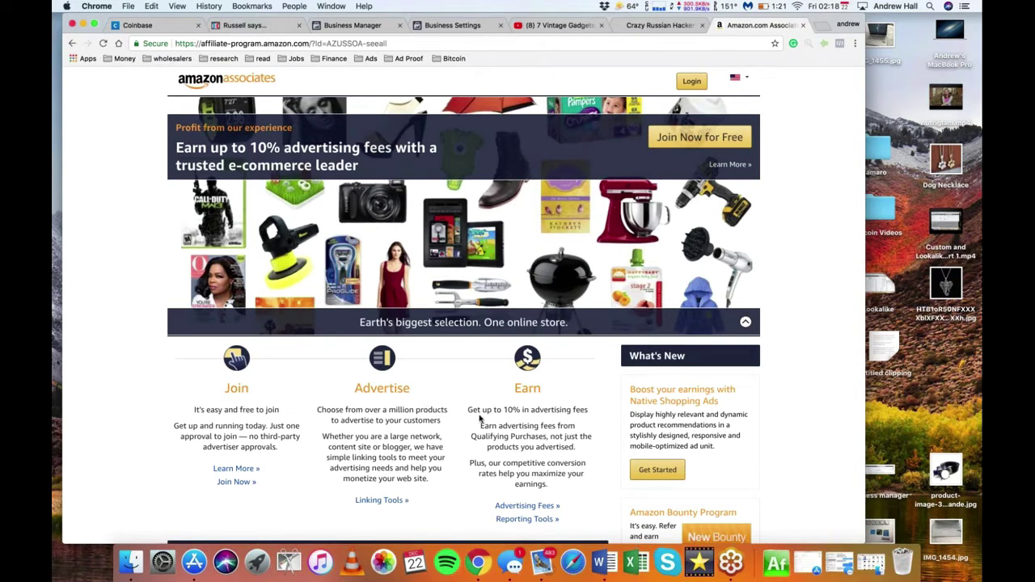
{"action": "left_click_drag", "start_coordinate": [588, 410], "coordinate": [470, 412]}
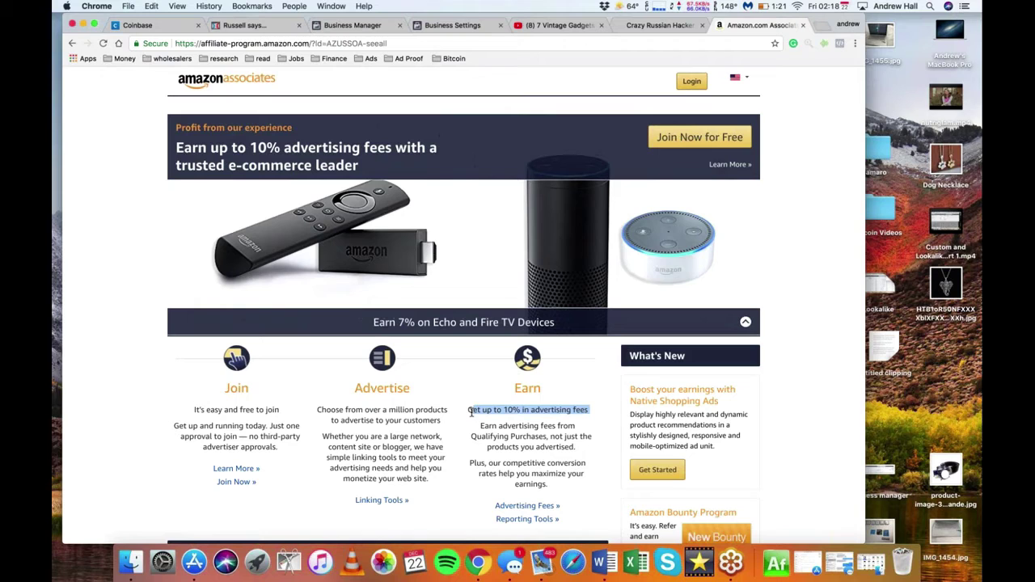
{"action": "scroll", "coordinate": [470, 411], "scroll_direction": "down", "scroll_amount": 5}
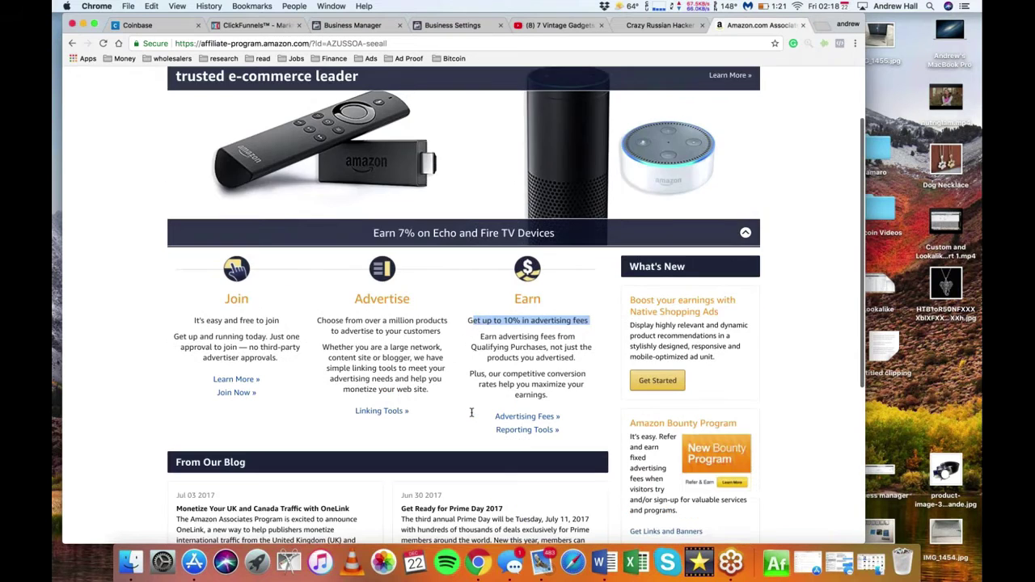
Step: Close the Crowdmade merch page and the Amazon Associates page
{"action": "left_click", "coordinate": [659, 25]}
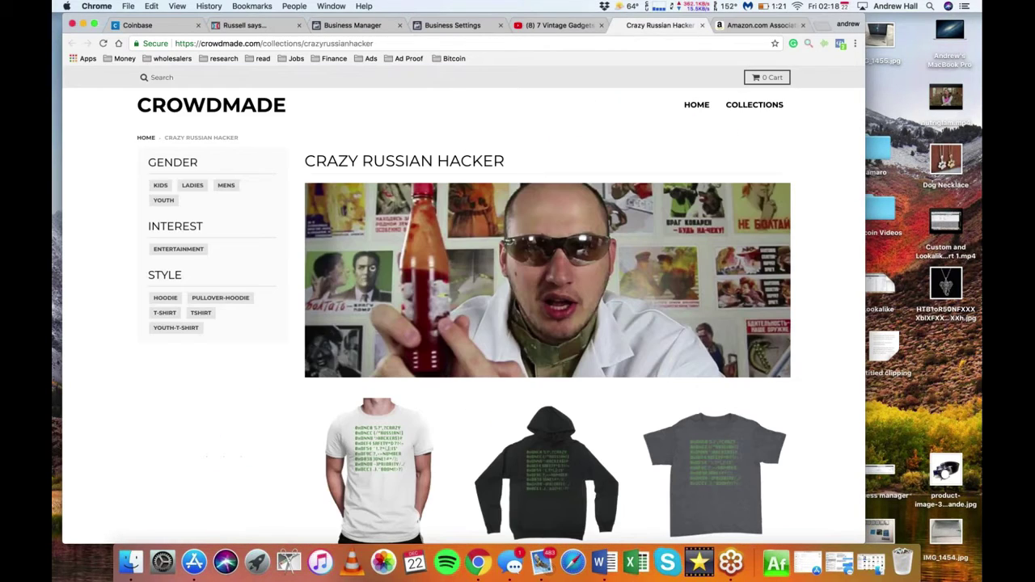
{"action": "left_click", "coordinate": [703, 25]}
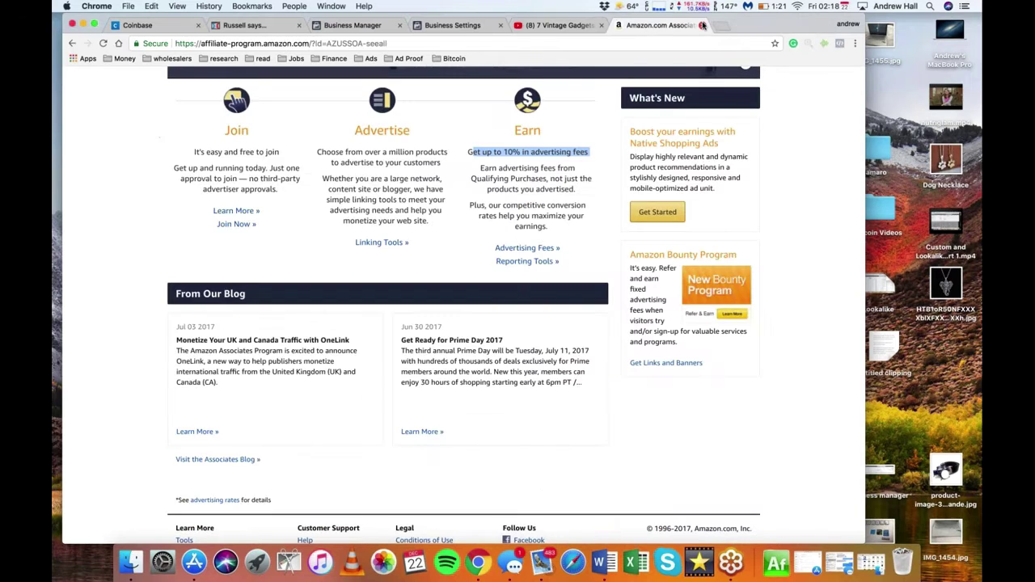
{"action": "left_click", "coordinate": [702, 25]}
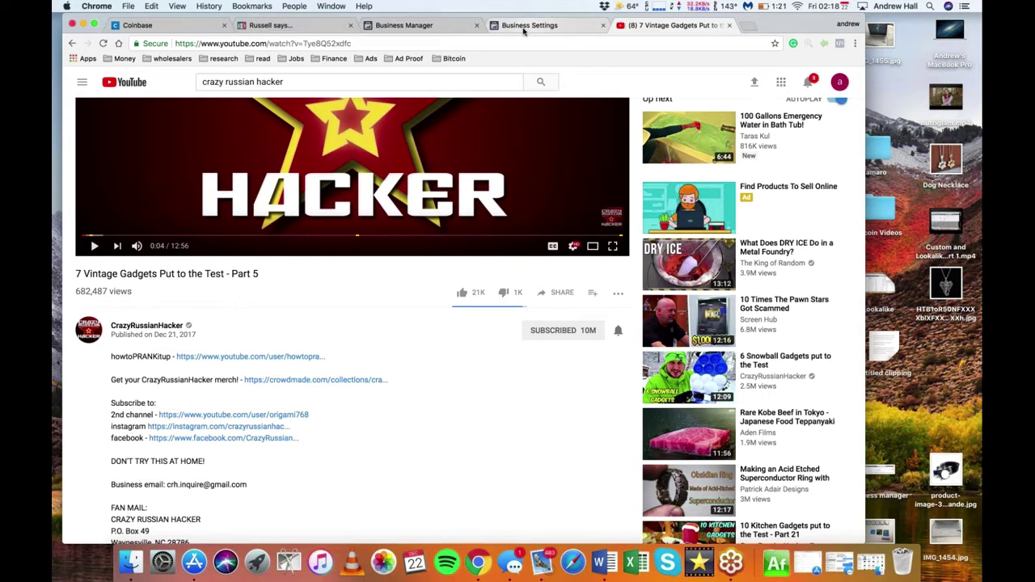
Step: Switch to Facebook Business Settings, log out of the Hall of Marketing2 account and open the Business Manager login page
{"action": "left_click", "coordinate": [437, 24]}
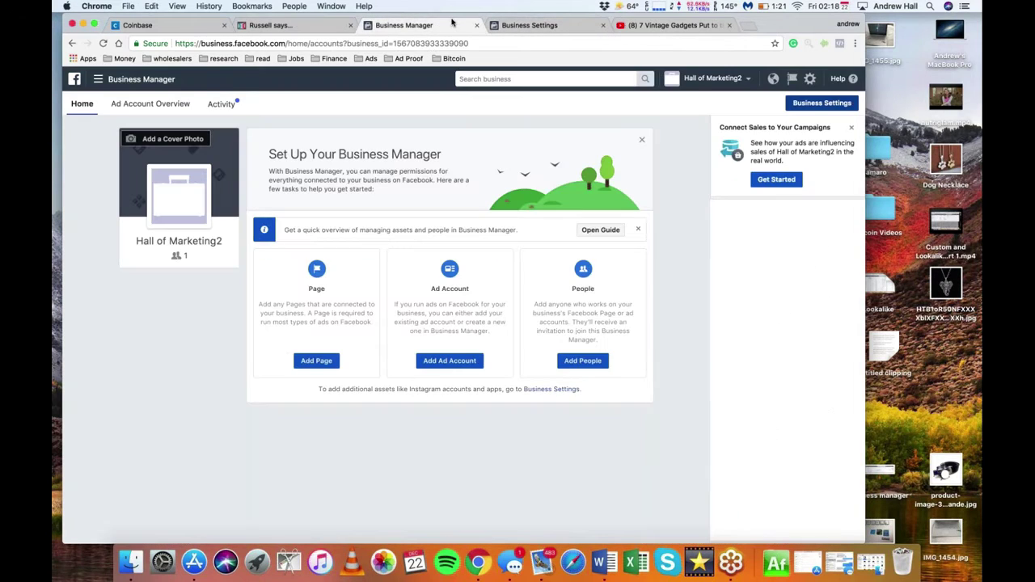
{"action": "left_click", "coordinate": [510, 29]}
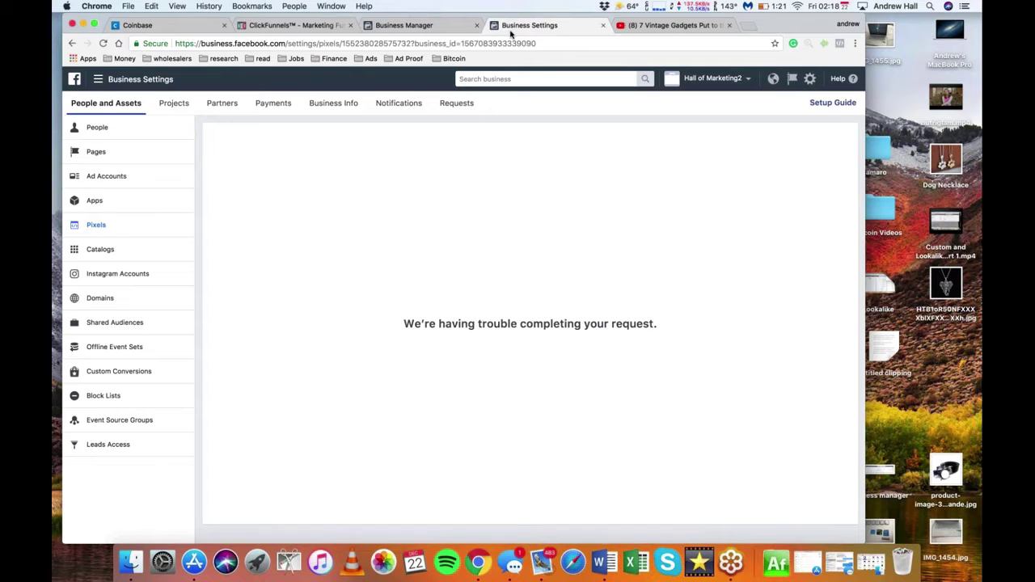
{"action": "left_click", "coordinate": [744, 84]}
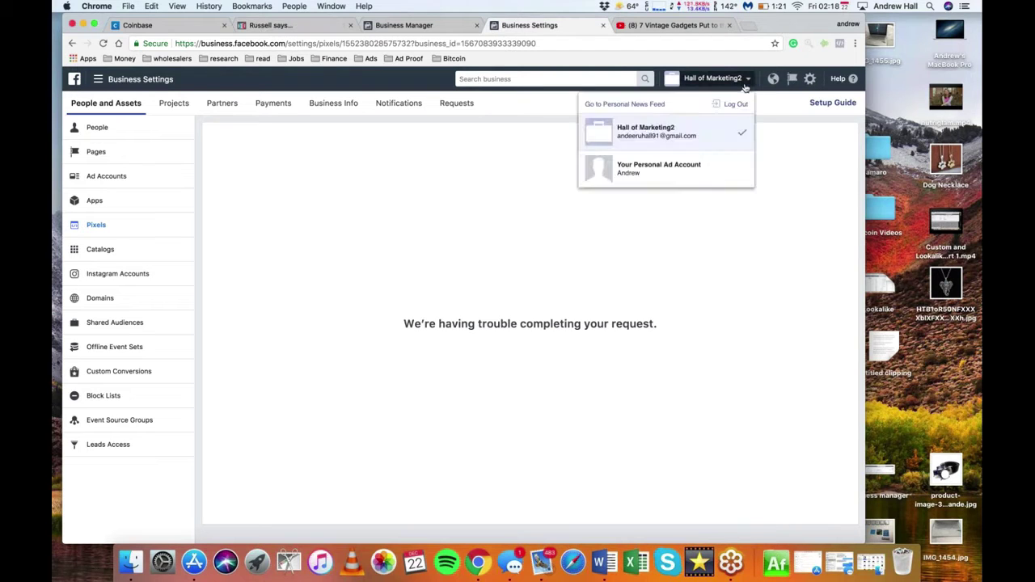
{"action": "left_click", "coordinate": [735, 104]}
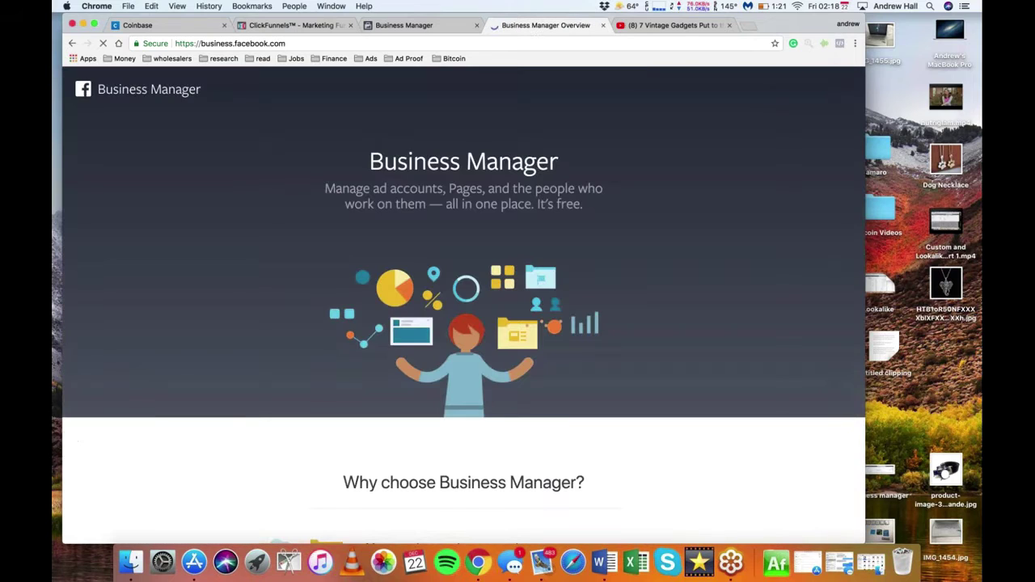
{"action": "left_click", "coordinate": [722, 89]}
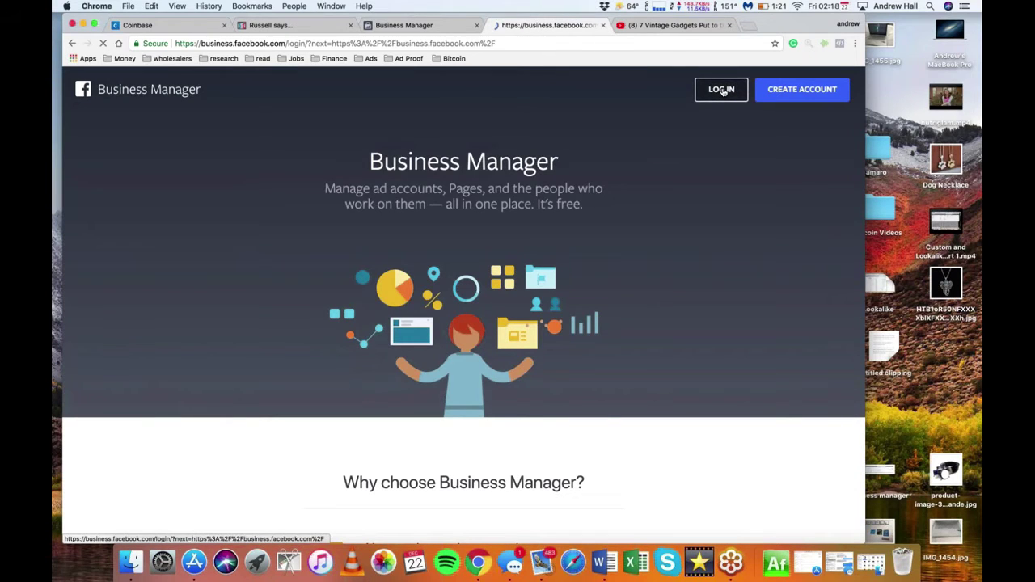
Step: Log in to Facebook with the saved account and open the A Variety of Value Business Manager
{"action": "key", "text": "Down"}
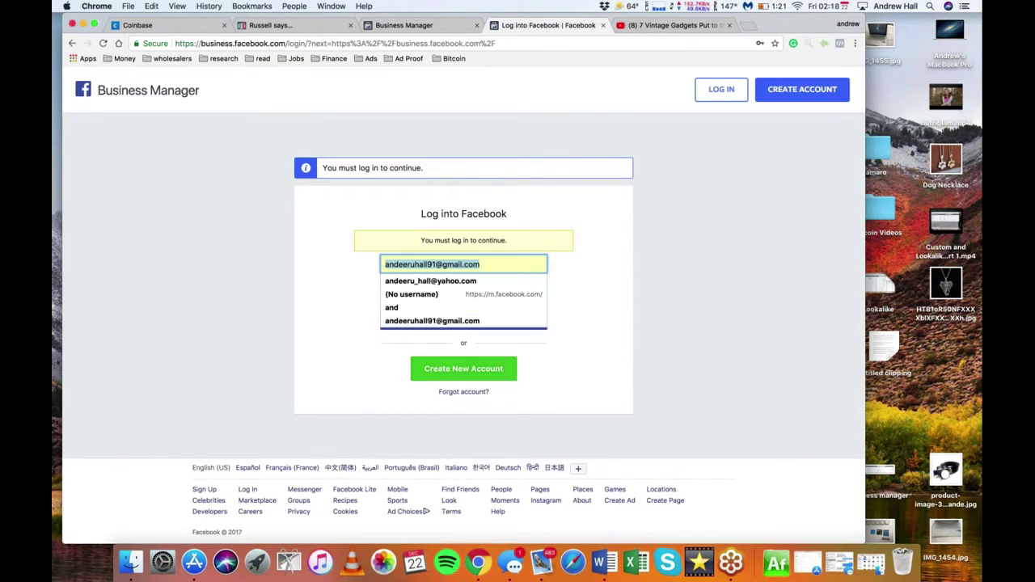
{"action": "type", "text": "an"}
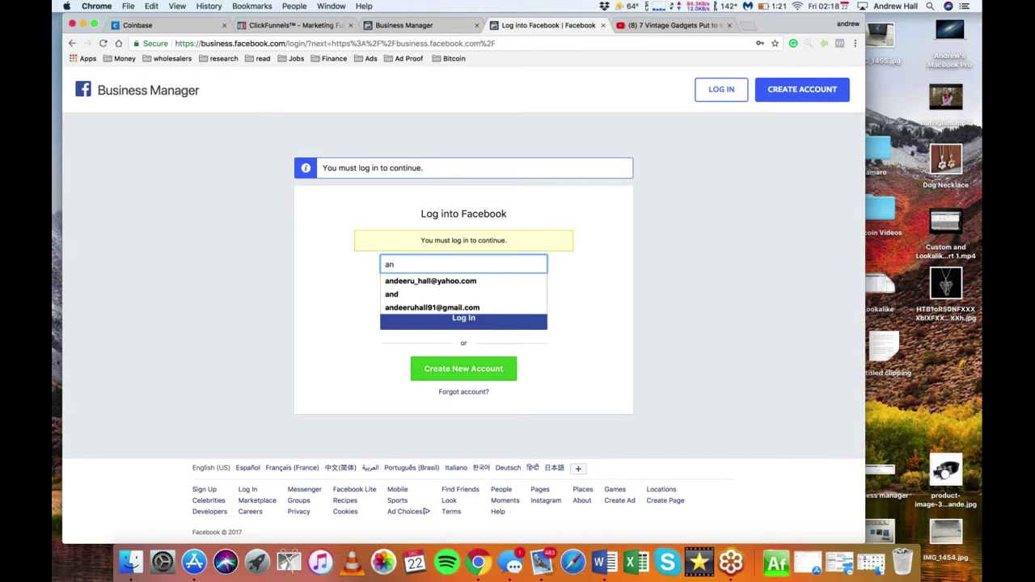
{"action": "key", "text": "Down"}
{"action": "key", "text": "Return"}
{"action": "key", "text": "Return"}
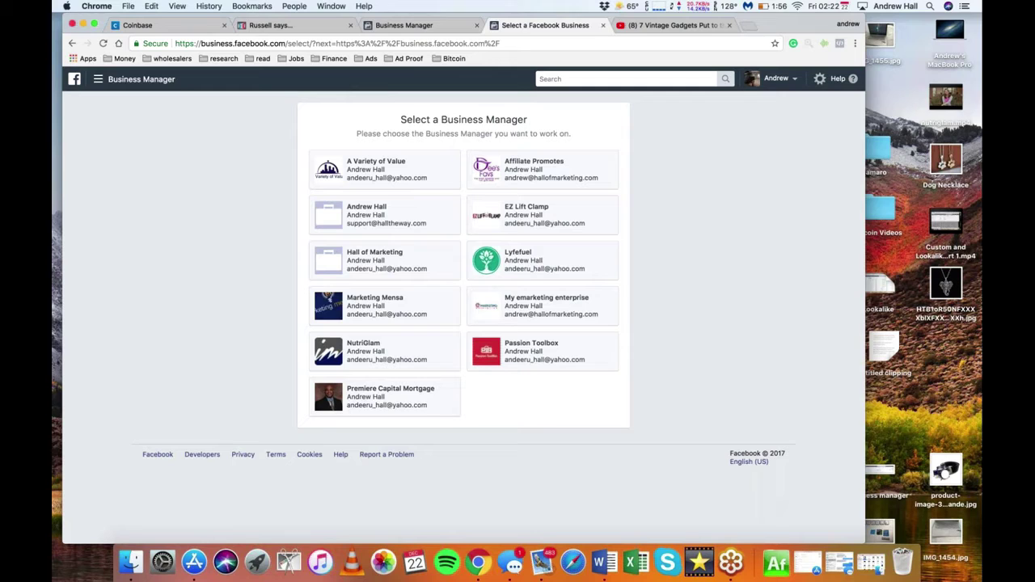
{"action": "left_click", "coordinate": [402, 176]}
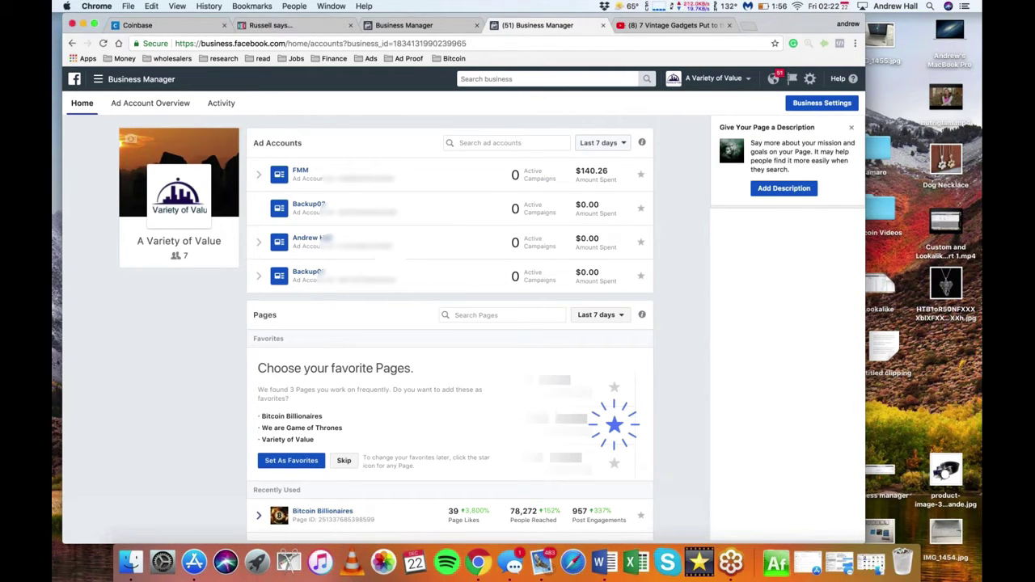
Step: Show the complete list of Business Manager tools and close it again
{"action": "left_click", "coordinate": [98, 79]}
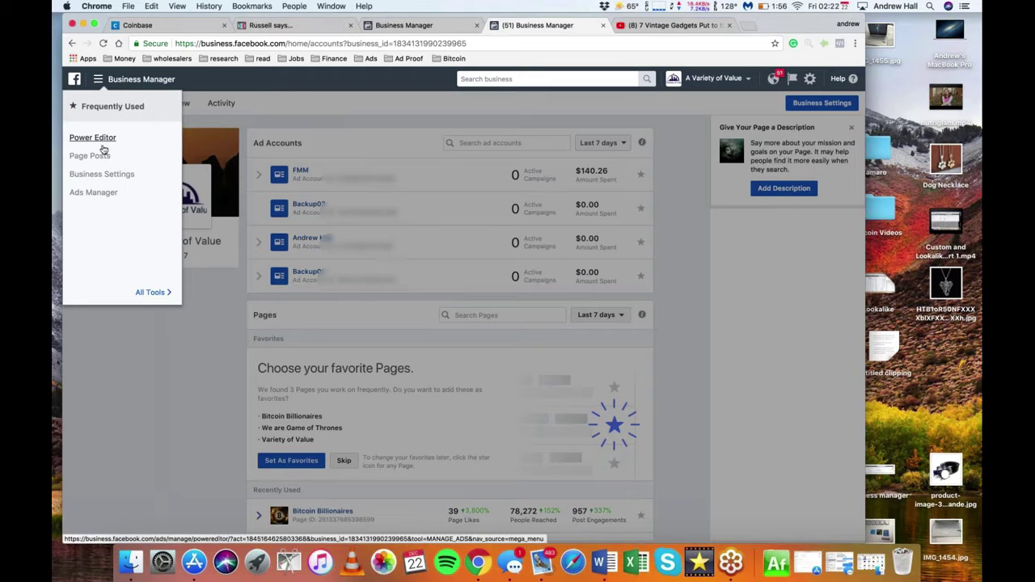
{"action": "left_click", "coordinate": [151, 292]}
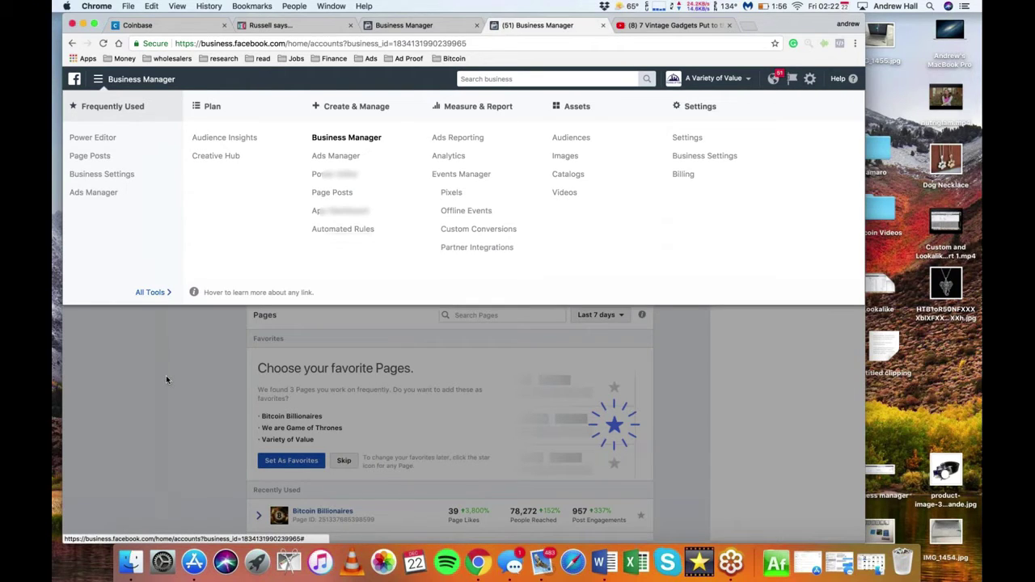
{"action": "left_click", "coordinate": [166, 375]}
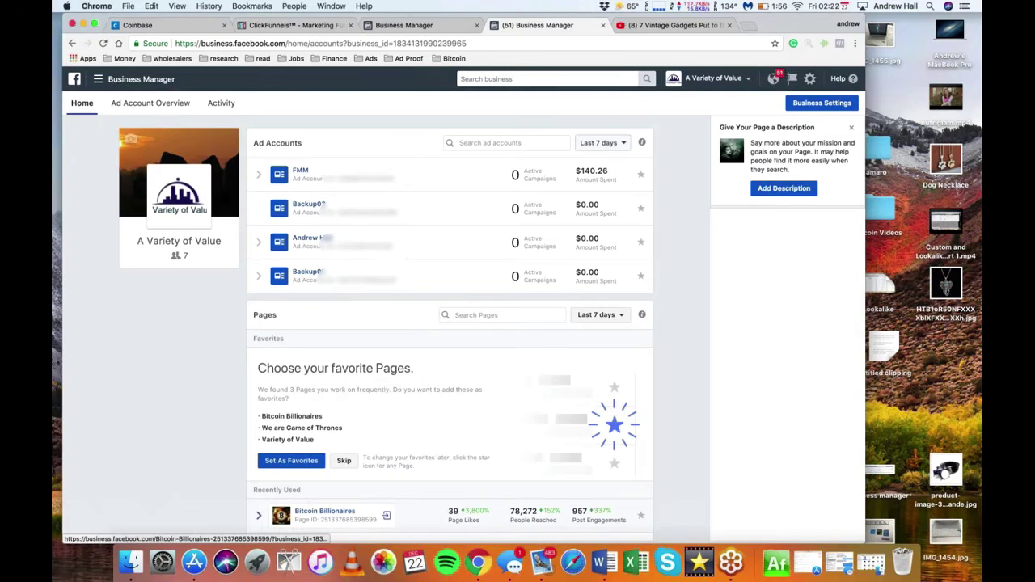
Step: Open the Bitcoin Billionaires page and review its posts and its like and follow statistics
{"action": "left_click", "coordinate": [324, 511]}
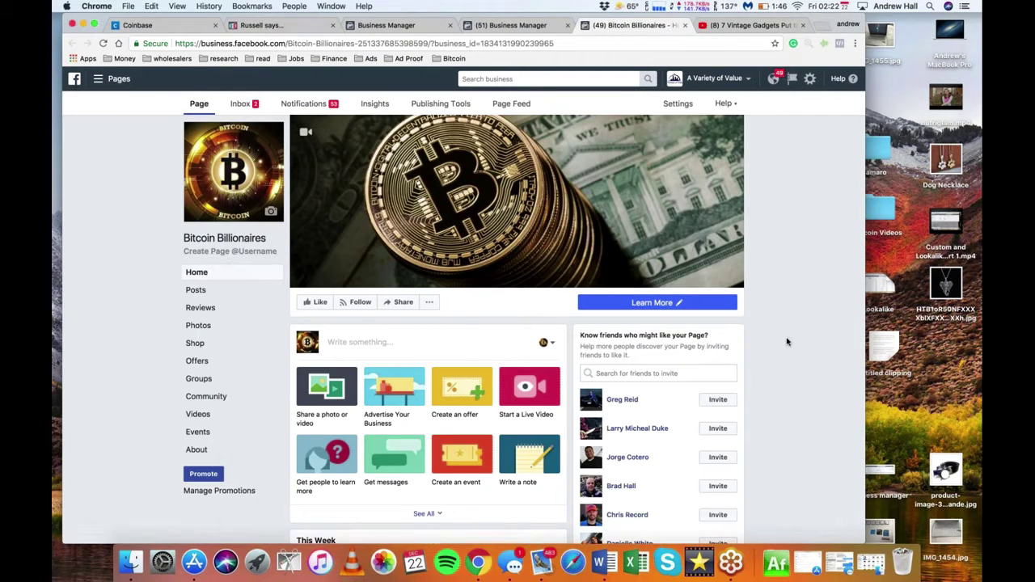
{"action": "scroll", "coordinate": [786, 342], "scroll_direction": "down", "scroll_amount": 10}
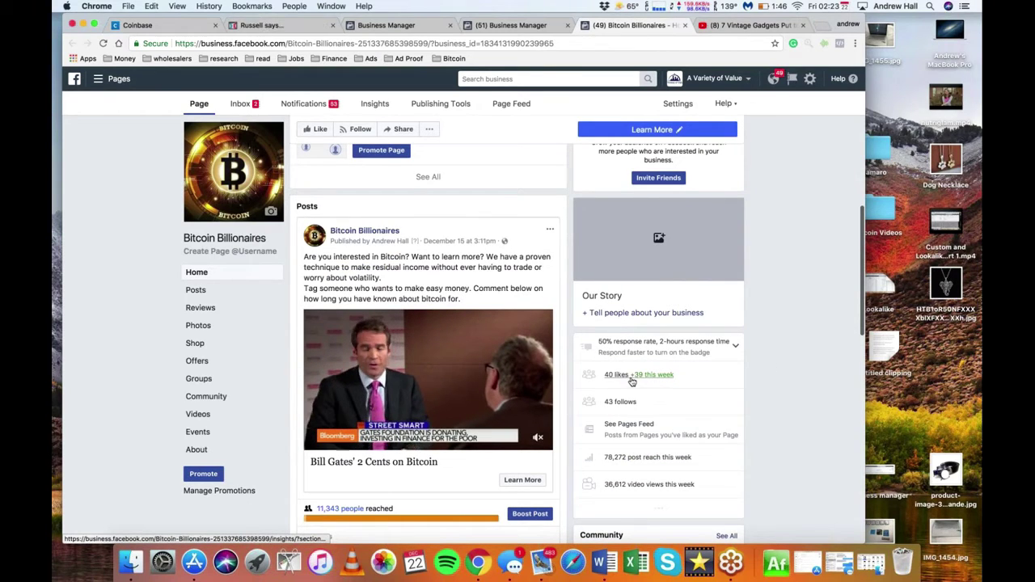
{"action": "scroll", "coordinate": [621, 383], "scroll_direction": "up", "scroll_amount": 5}
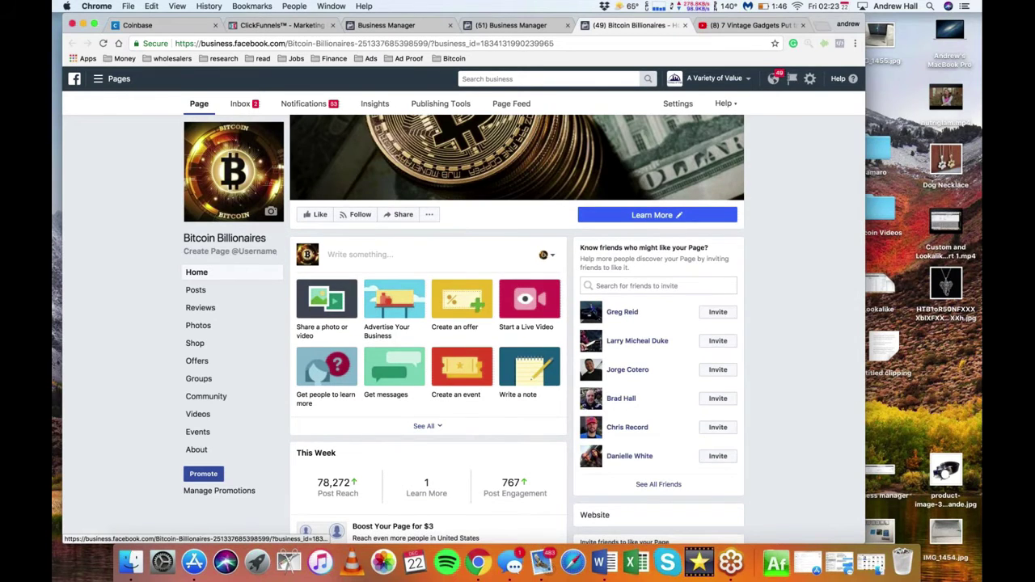
Step: Start creating a username for the Bitcoin Billionaires page and try BitcoinBillionaires
{"action": "left_click", "coordinate": [269, 253]}
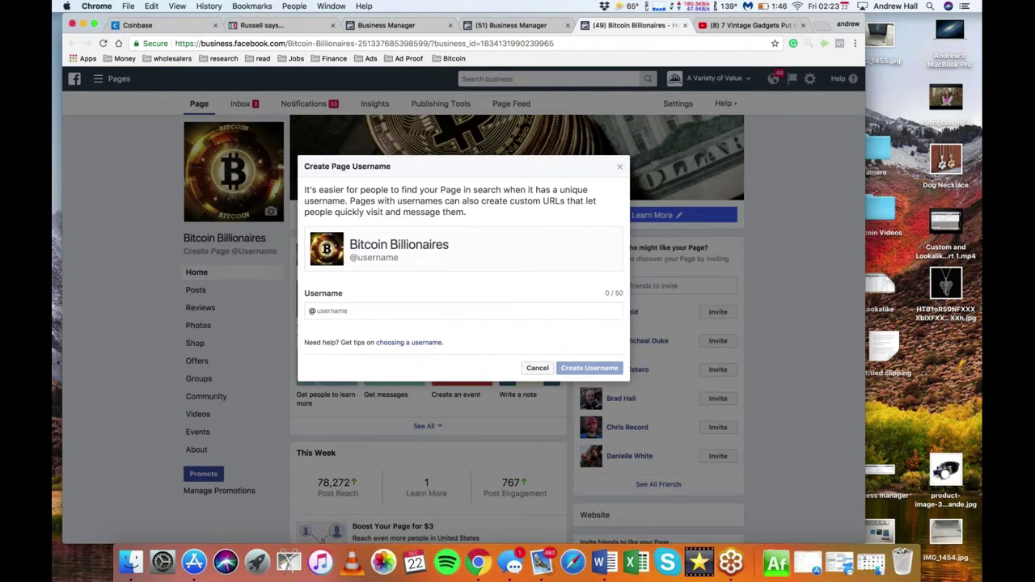
{"action": "type", "text": "BitcoinBilli"}
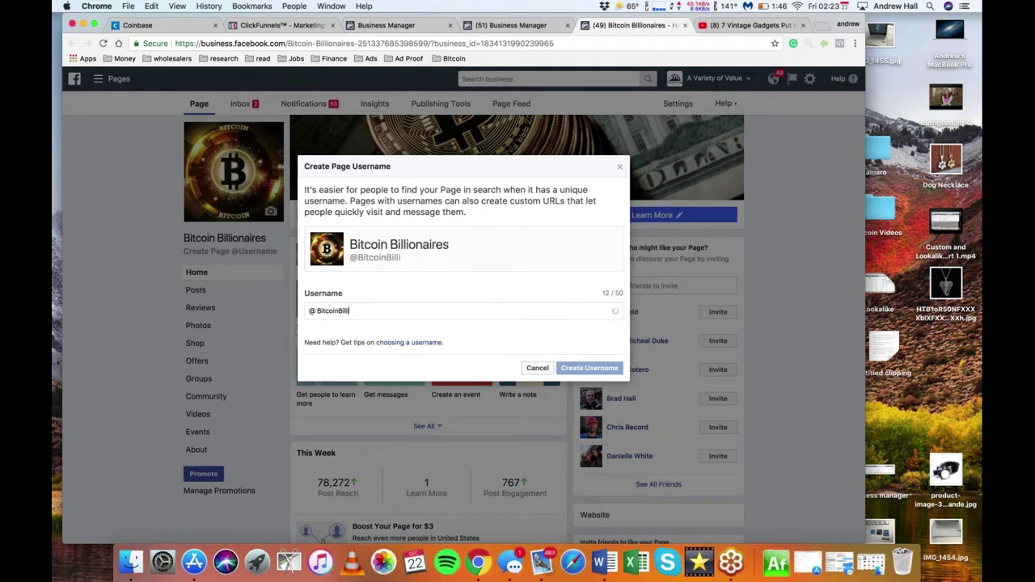
{"action": "type", "text": "onaires"}
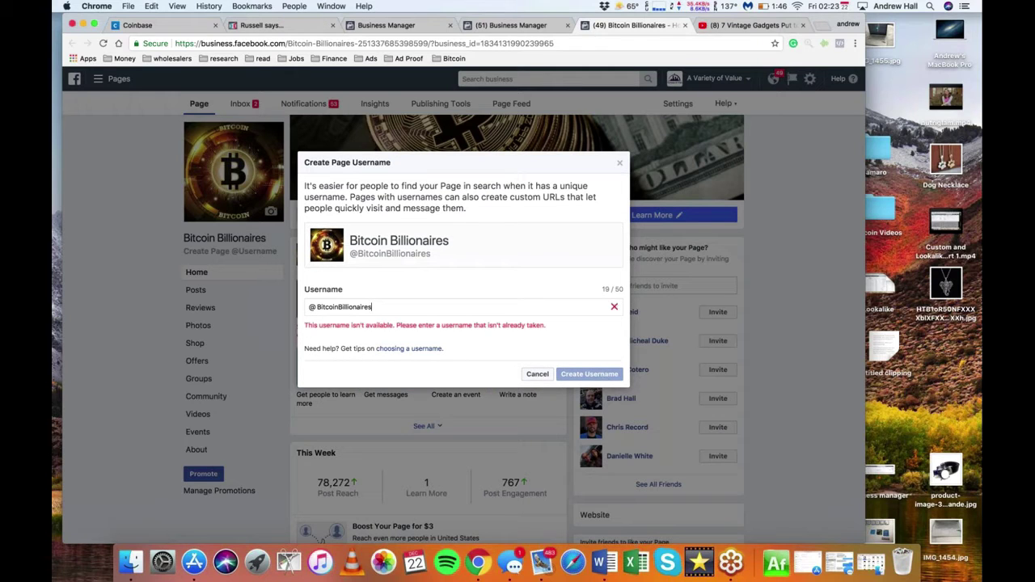
Step: Shorten the proposed page username to BCBillions
{"action": "left_click_drag", "start_coordinate": [377, 307], "coordinate": [359, 310]}
{"action": "key", "text": "BackSpace"}
{"action": "key", "text": "BackSpace"}
{"action": "type", "text": "s"}
{"action": "left_click_drag", "start_coordinate": [337, 308], "coordinate": [321, 309]}
{"action": "type", "text": "c"}
{"action": "key", "text": "BackSpace"}
{"action": "type", "text": "C"}
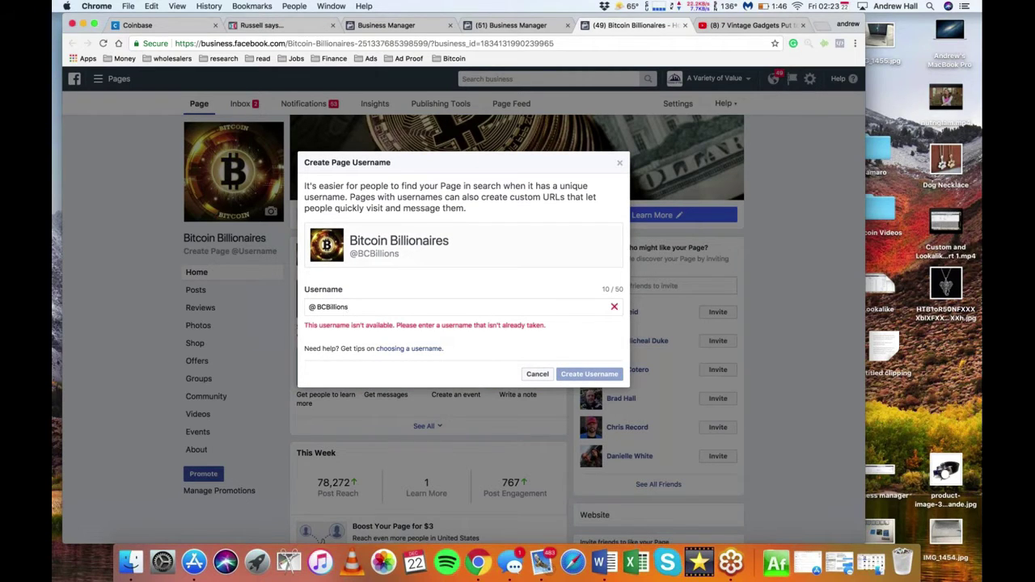
Step: Change the proposed page username to BCBillionaires, create it and close the confirmation
{"action": "key", "text": "BackSpace"}
{"action": "type", "text": "aires"}
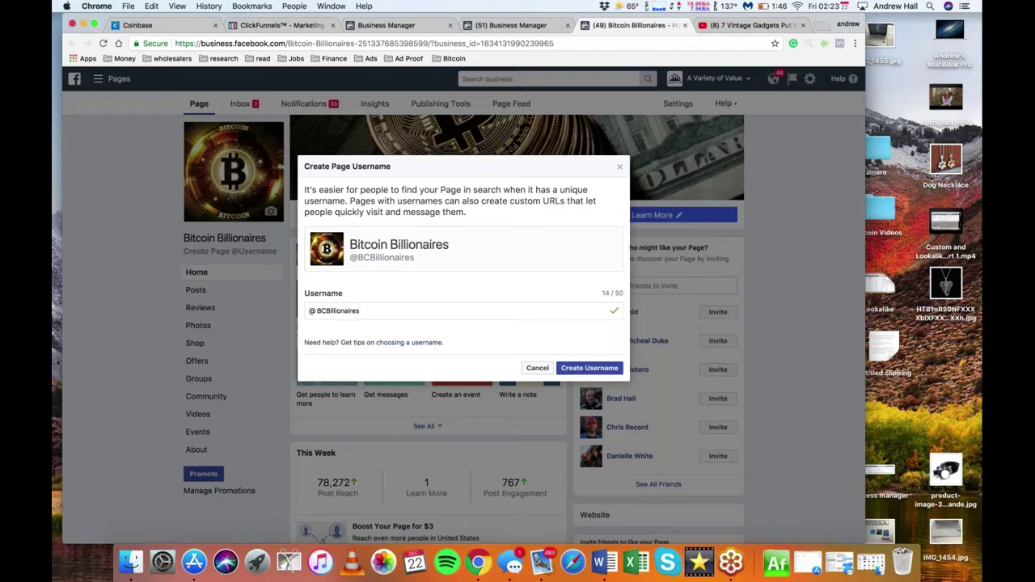
{"action": "left_click", "coordinate": [585, 368]}
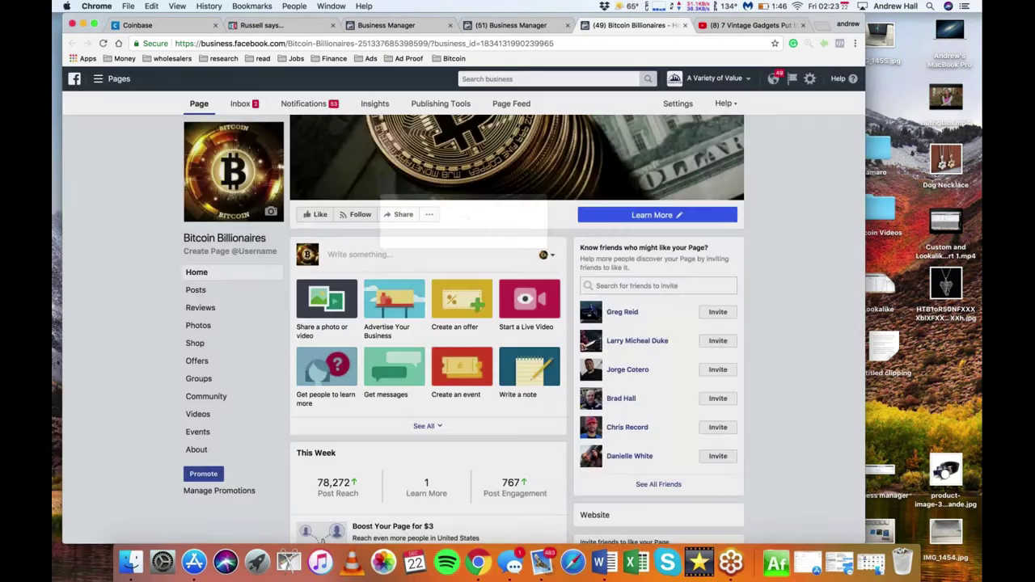
{"action": "left_click", "coordinate": [565, 303]}
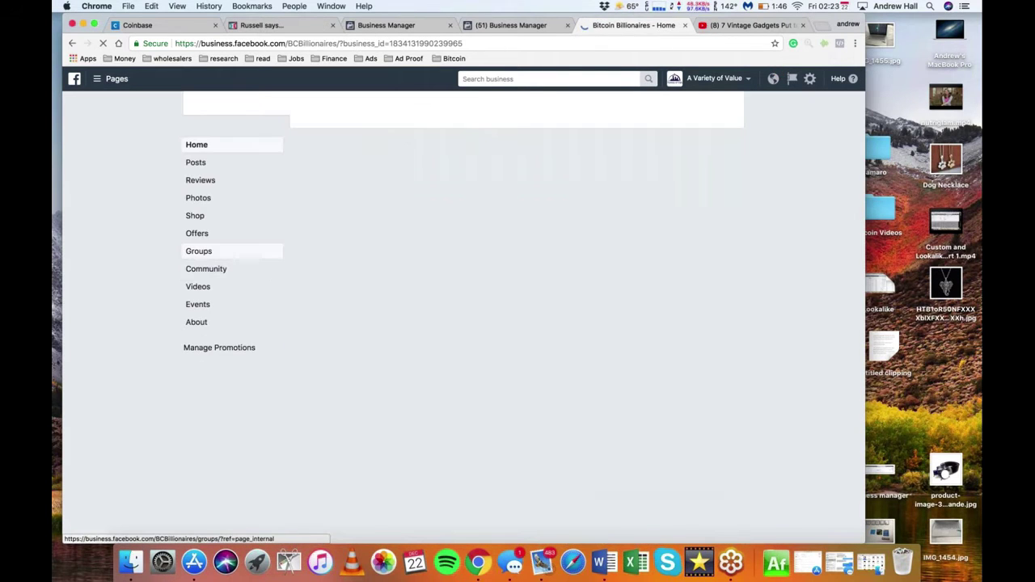
Step: Open facebook.com/bcbillionaires in a new browser tab to check the page's custom address
{"action": "left_click", "coordinate": [820, 25]}
{"action": "type", "text": "facebook"}
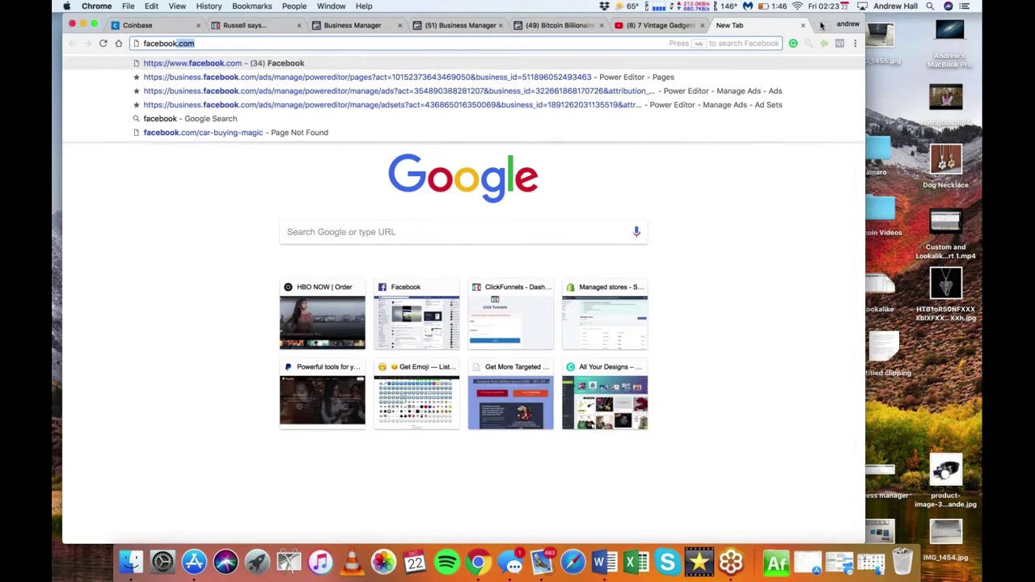
{"action": "type", "text": ".com/"}
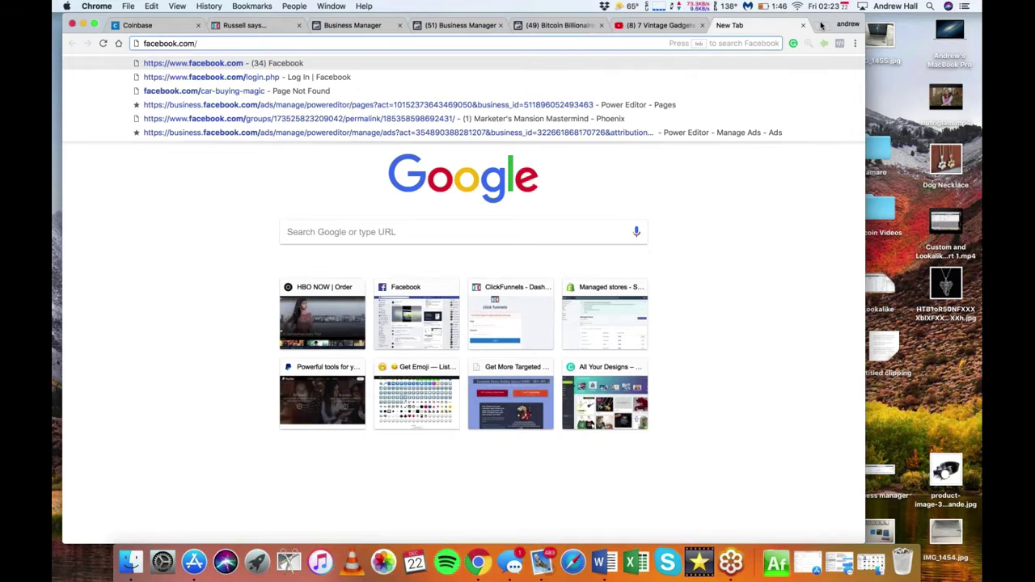
{"action": "type", "text": "bcbillionai"}
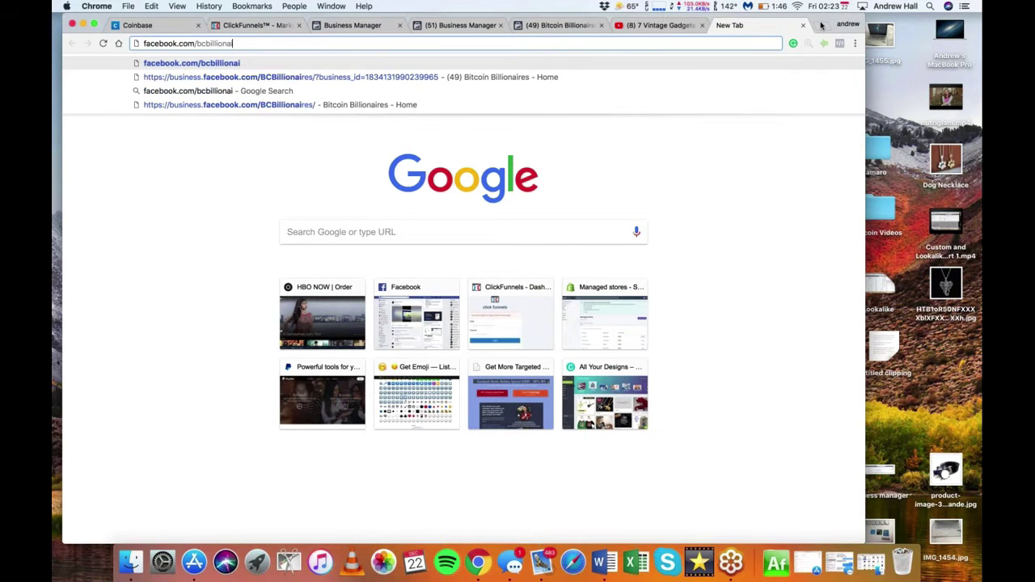
{"action": "type", "text": "res"}
{"action": "key", "text": "Return"}
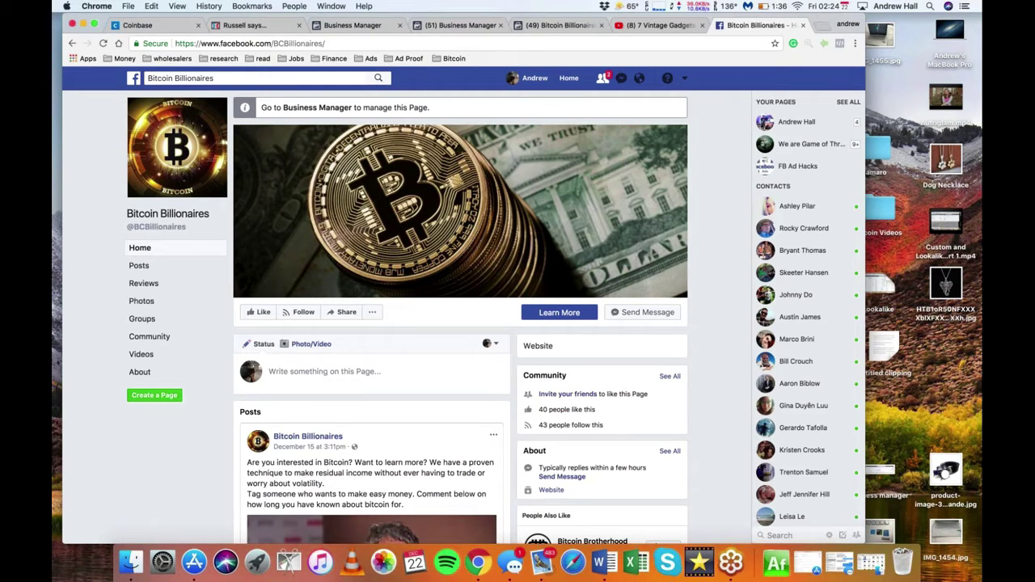
Step: Return to the A Variety of Value Business Manager home and open Power Editor
{"action": "left_click", "coordinate": [463, 25]}
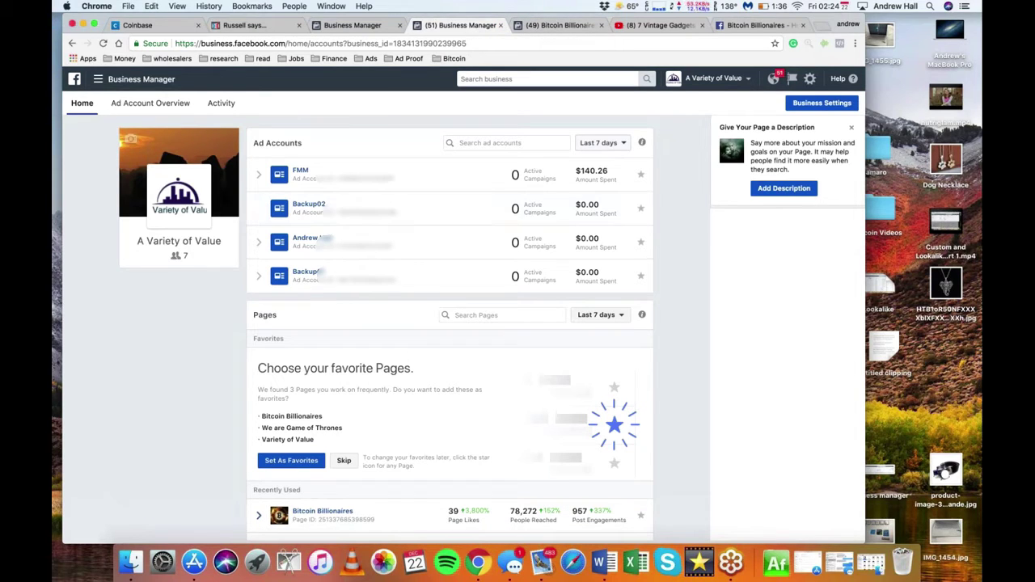
{"action": "left_click", "coordinate": [134, 78]}
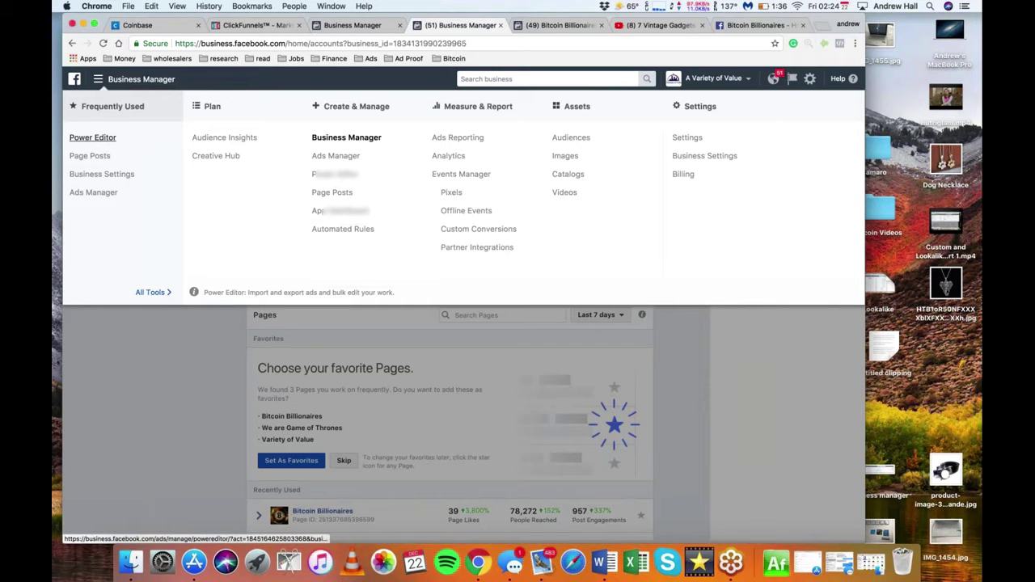
{"action": "left_click", "coordinate": [104, 143]}
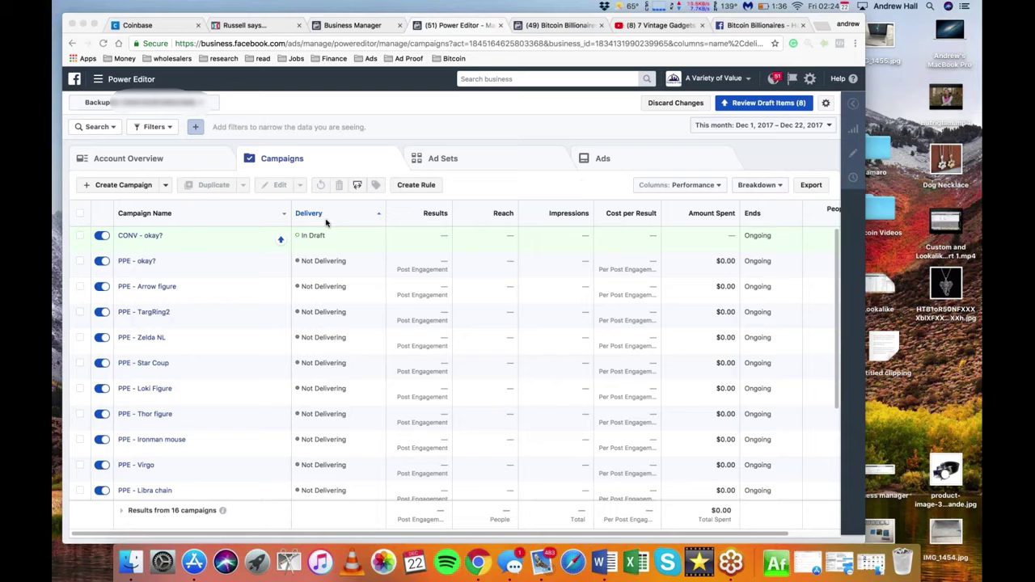
Step: Start a new campaign and set its objective to Conversions
{"action": "left_click", "coordinate": [121, 185]}
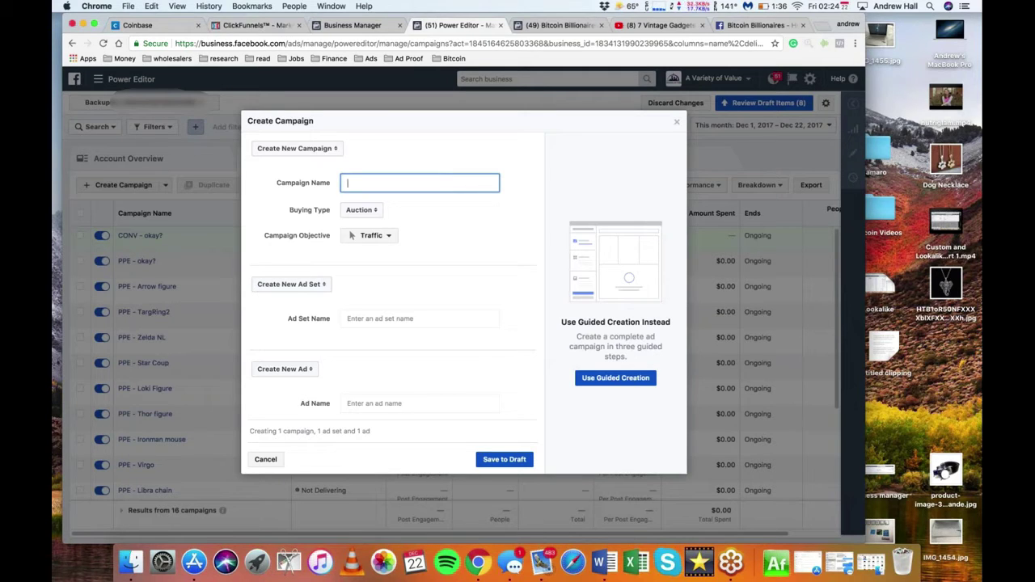
{"action": "left_click", "coordinate": [371, 236]}
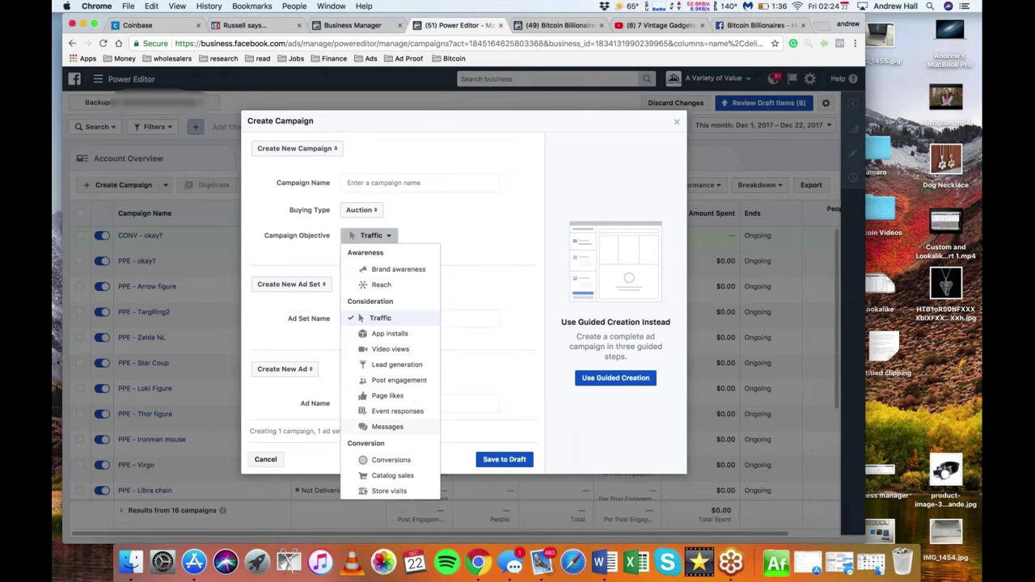
{"action": "left_click", "coordinate": [391, 461]}
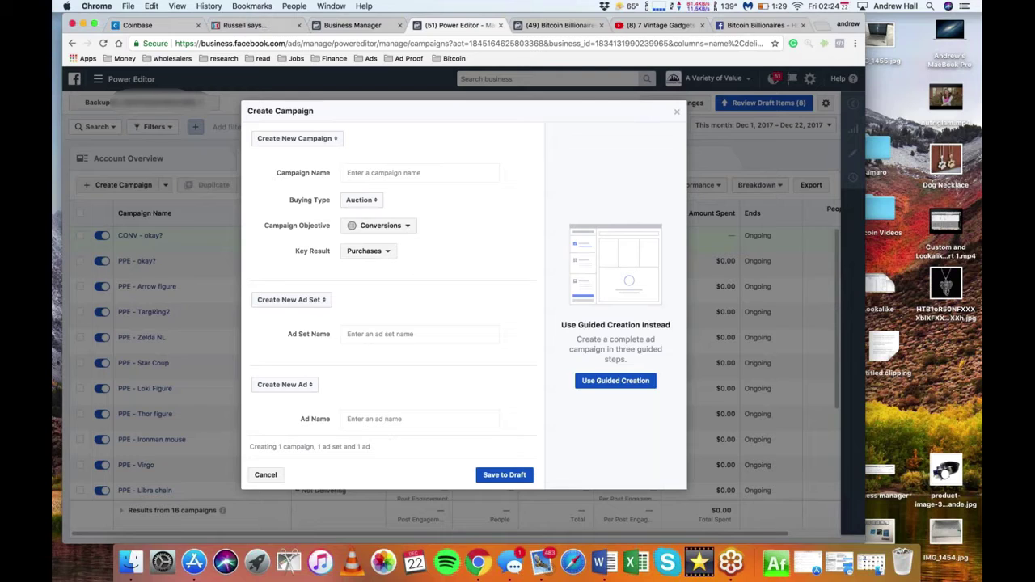
Step: Name the campaign, ad set and ad "CONV - Messenger" and save them to draft
{"action": "left_click", "coordinate": [404, 172]}
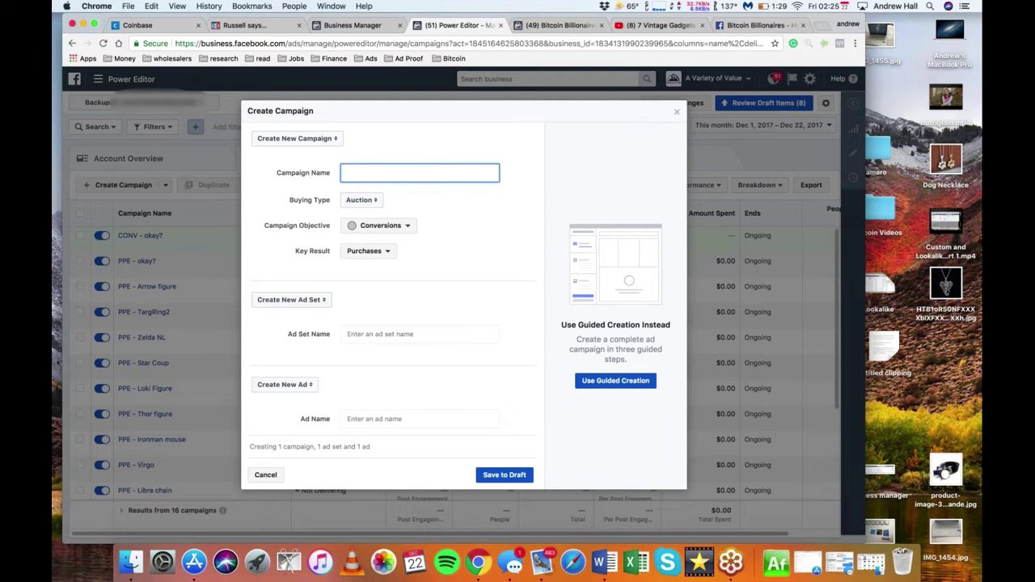
{"action": "type", "text": "CONV - Messenger"}
{"action": "left_click_drag", "start_coordinate": [421, 173], "coordinate": [350, 172]}
{"action": "left_click", "coordinate": [358, 337]}
{"action": "key", "text": "super+v"}
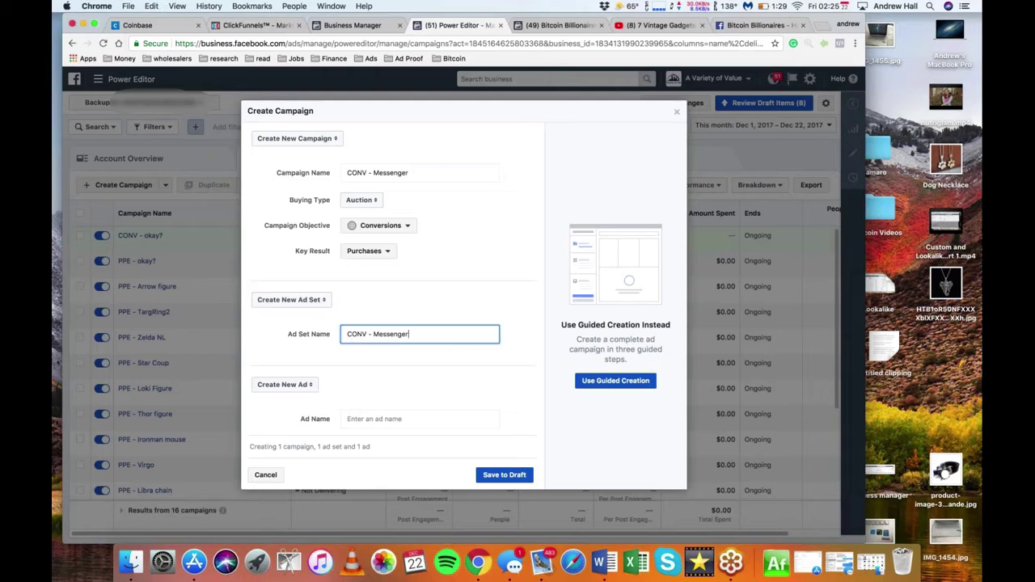
{"action": "left_click", "coordinate": [373, 421]}
{"action": "type", "text": "CONV - Messenger"}
{"action": "key", "text": "Return"}
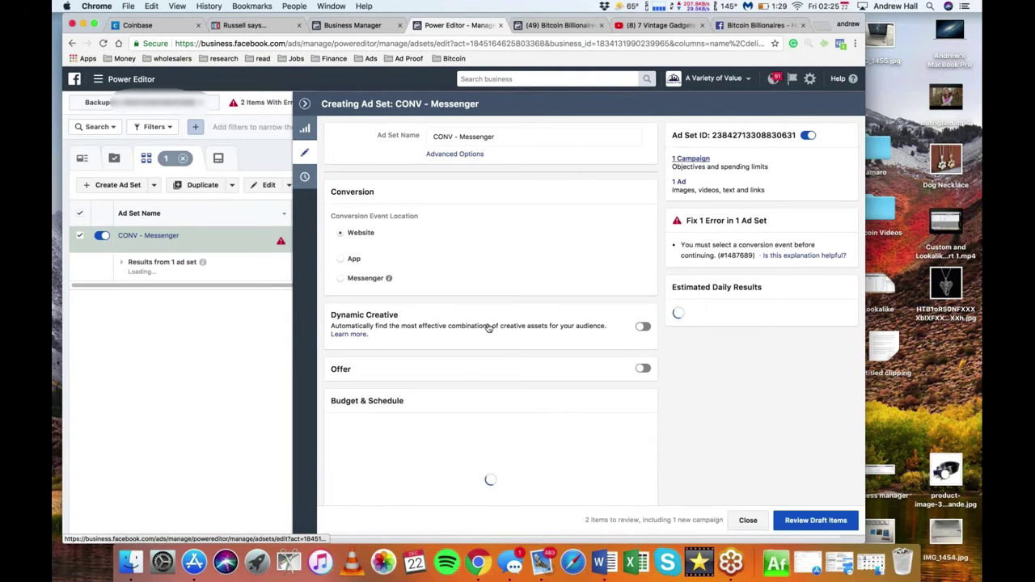
Step: Examine the Key Result options and their explanation in the CONV - Messenger campaign details
{"action": "left_click", "coordinate": [464, 284]}
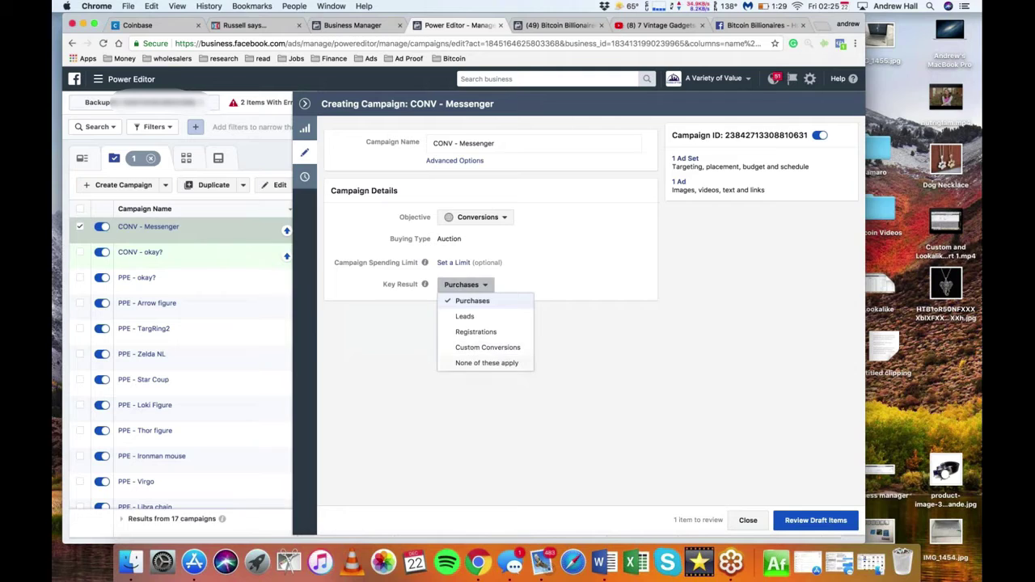
{"action": "mouse_move", "coordinate": [424, 284]}
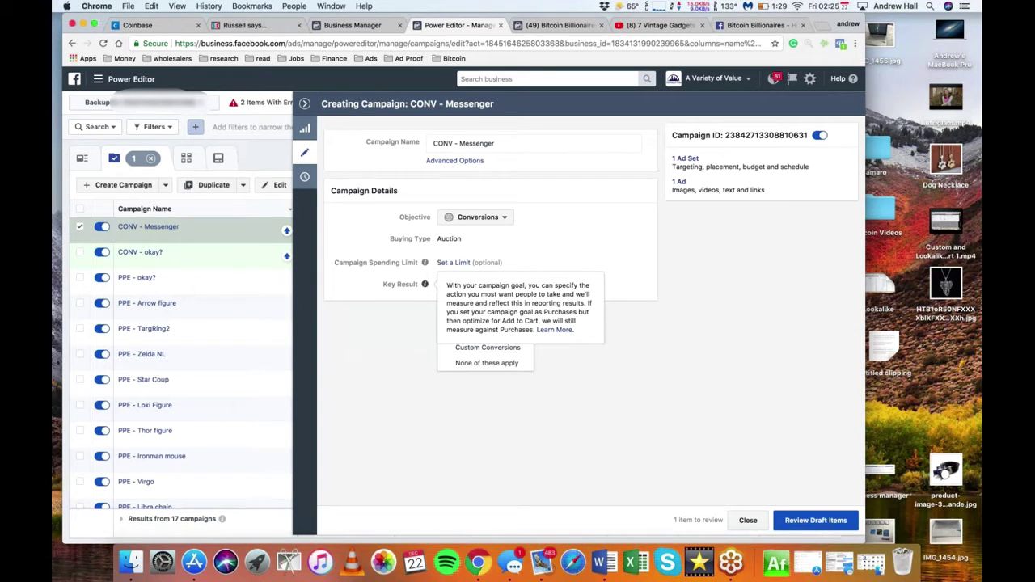
{"action": "left_click", "coordinate": [674, 267]}
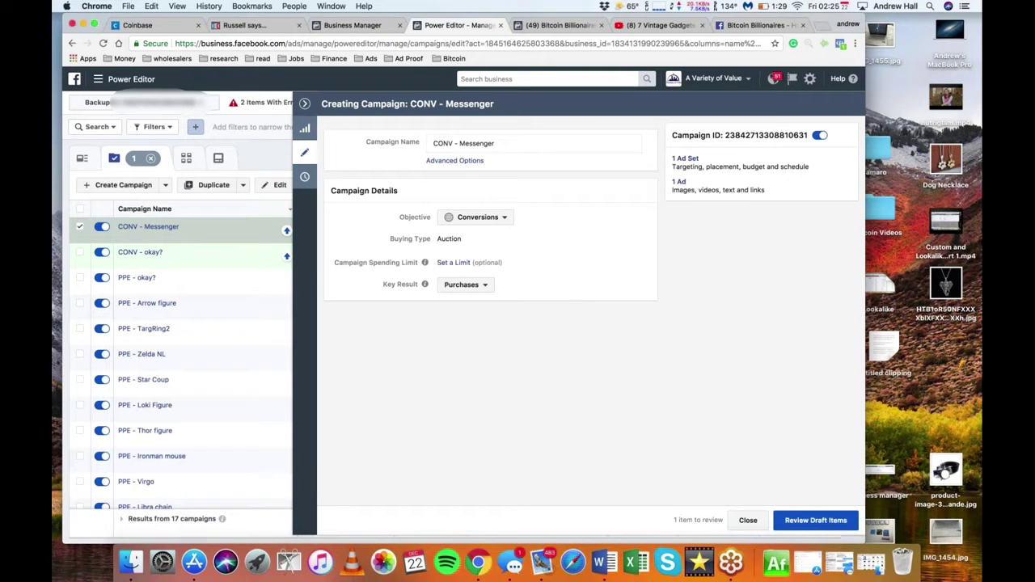
Step: Open the campaign's ad set and display the conversion events available for the Website location
{"action": "left_click", "coordinate": [685, 159]}
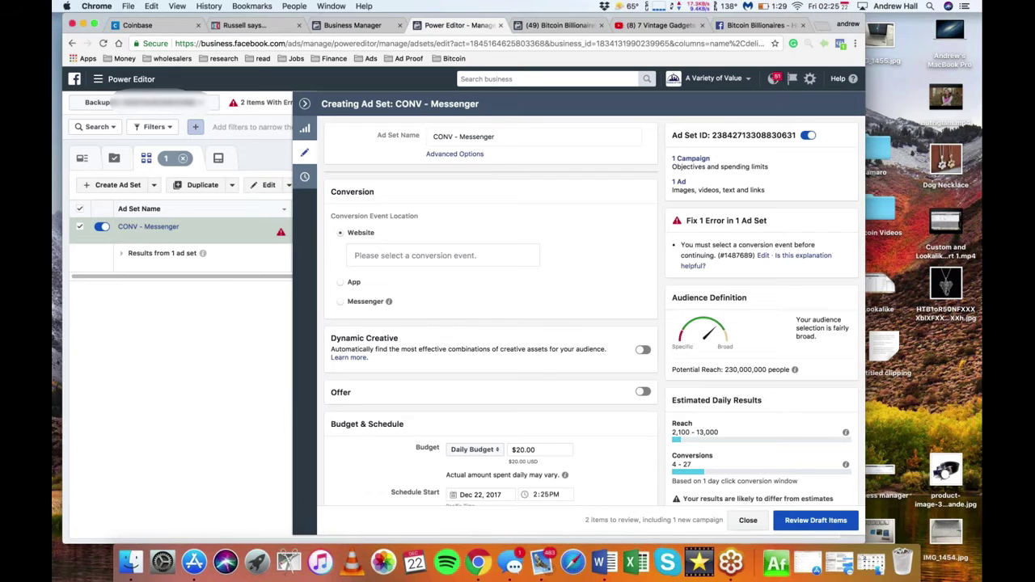
{"action": "left_click", "coordinate": [415, 254]}
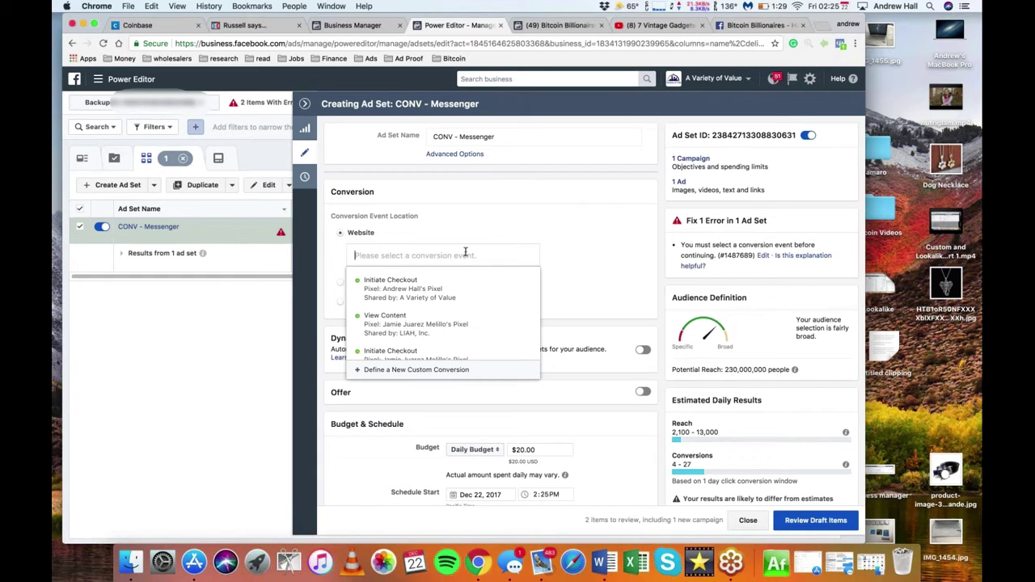
Step: Set the ad set's website conversion event to Purchase with the A Variety of Value pixel and its daily budget to $5
{"action": "type", "text": "purchase"}
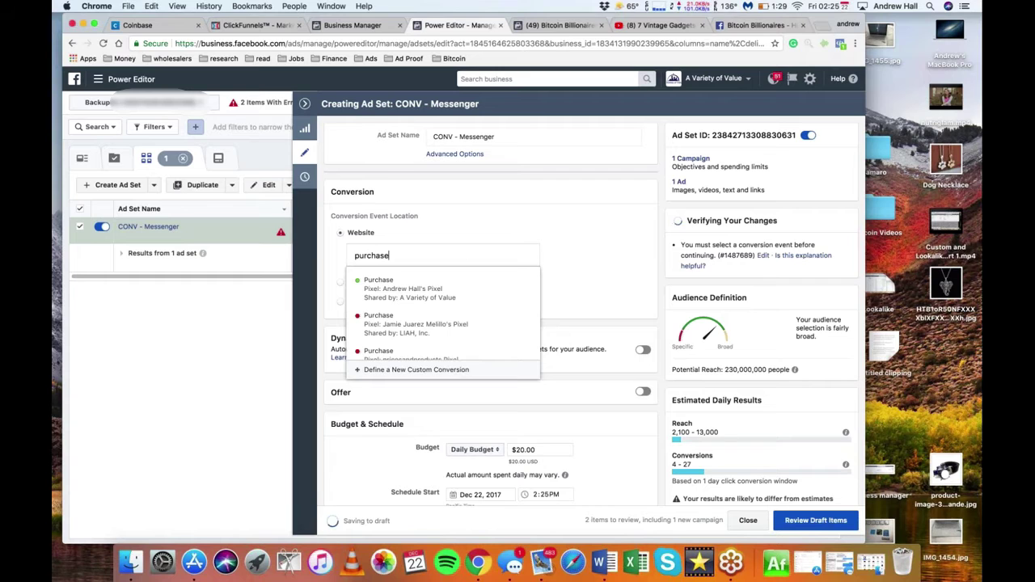
{"action": "left_click", "coordinate": [462, 284]}
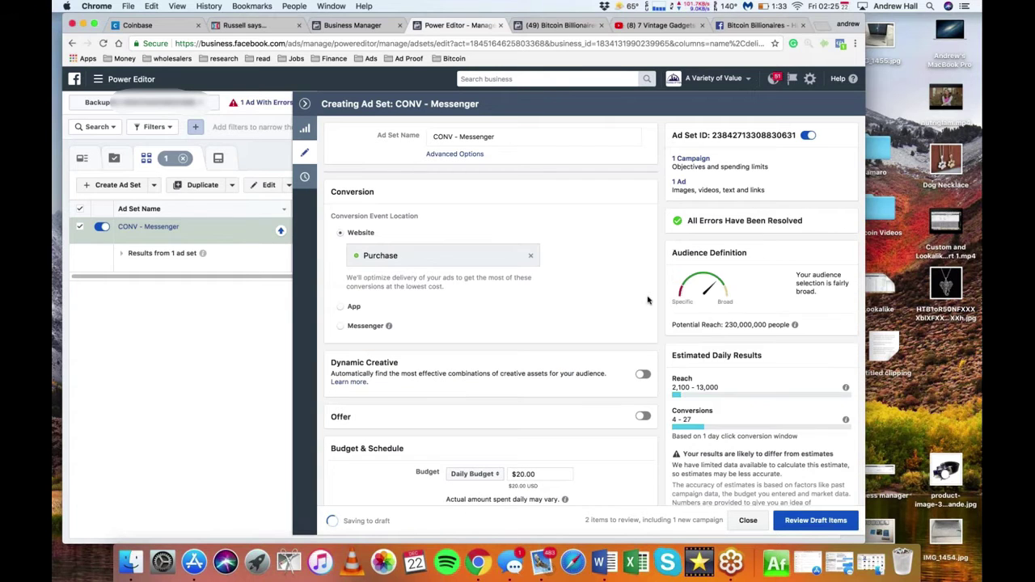
{"action": "scroll", "coordinate": [647, 298], "scroll_direction": "down", "scroll_amount": 2}
{"action": "left_click", "coordinate": [538, 395]}
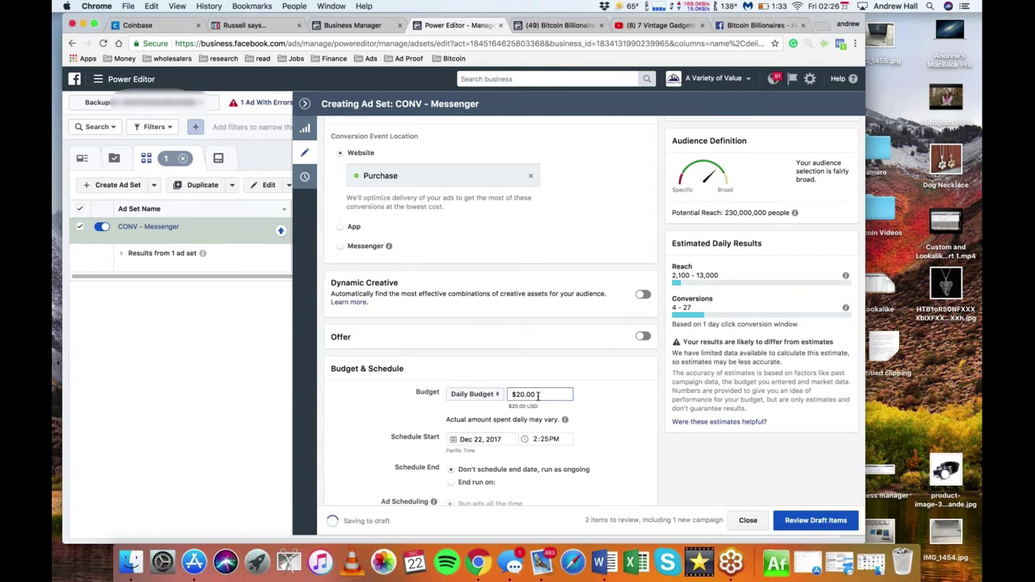
{"action": "left_click_drag", "start_coordinate": [538, 394], "coordinate": [513, 396]}
{"action": "type", "text": "5"}
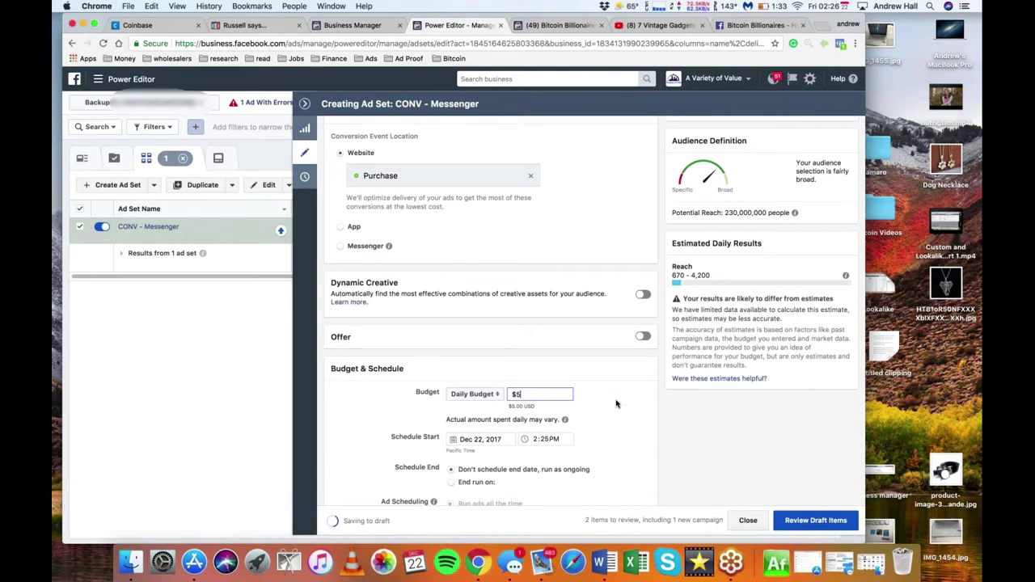
{"action": "left_click", "coordinate": [616, 403]}
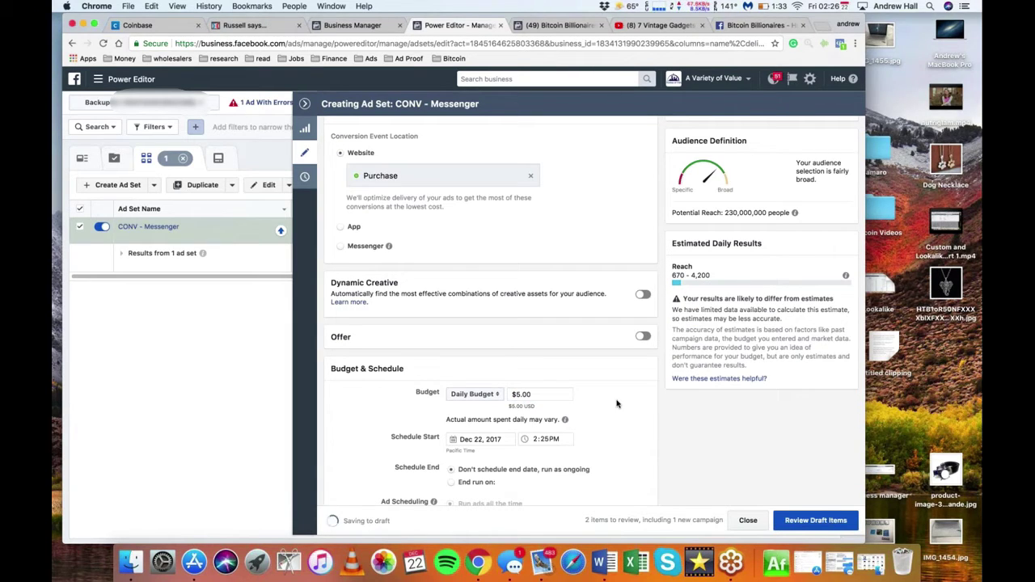
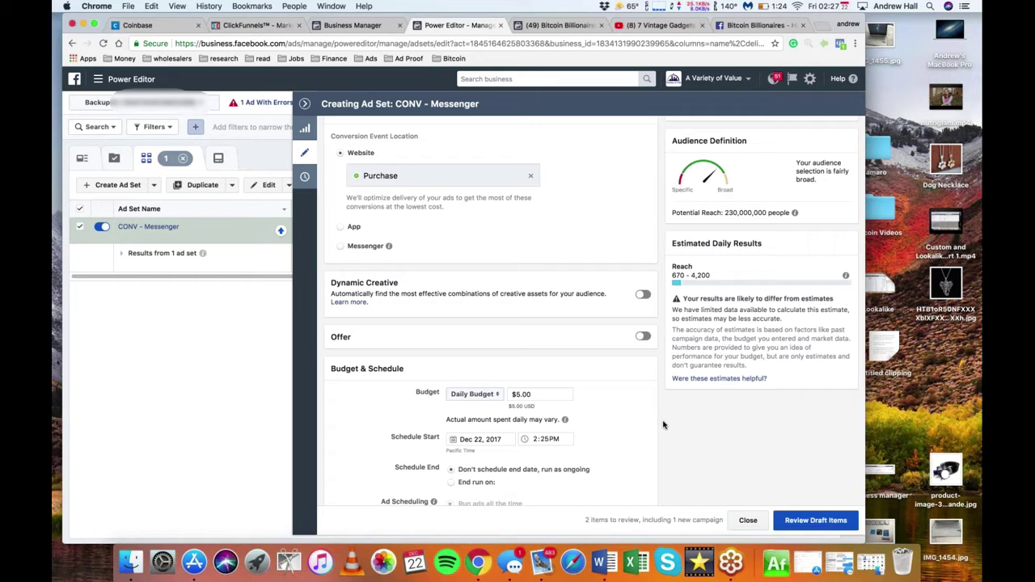
Step: Edit the ad set's placements to exclude Instant Articles, Right Column, Instagram and Audience Network, keeping only Facebook Feeds and Messenger Home
{"action": "scroll", "coordinate": [663, 424], "scroll_direction": "down", "scroll_amount": 5}
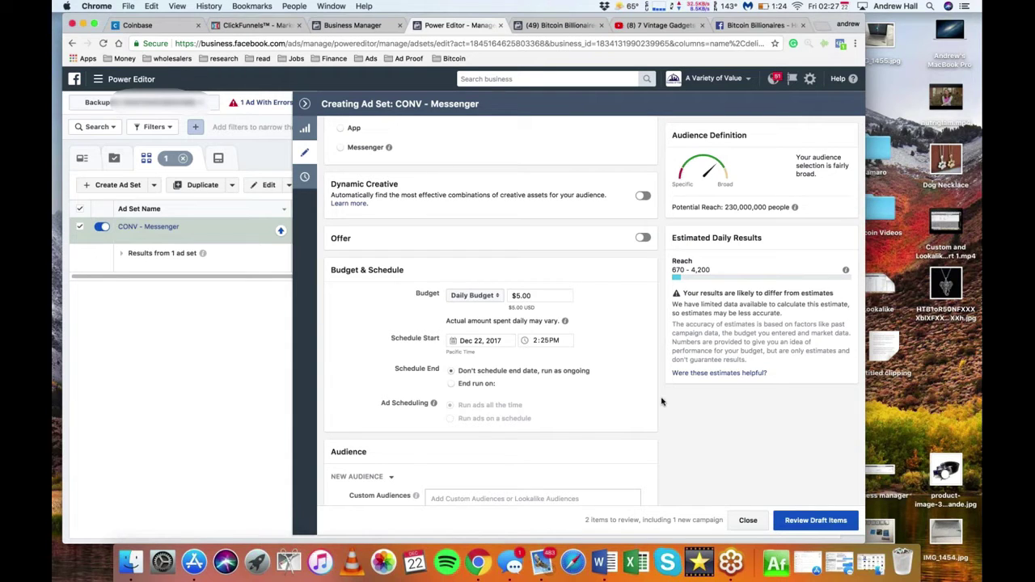
{"action": "scroll", "coordinate": [662, 402], "scroll_direction": "down", "scroll_amount": 15}
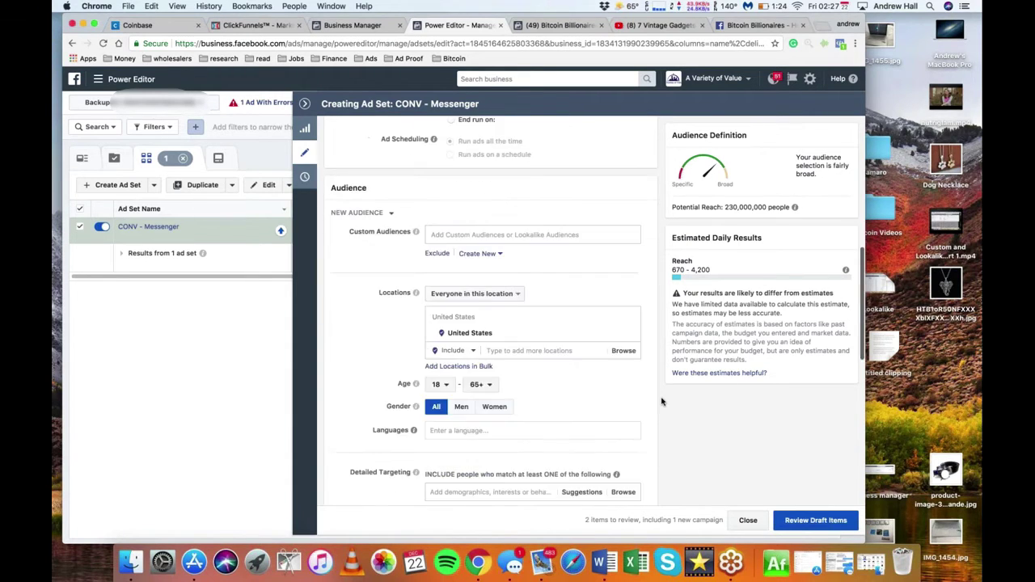
{"action": "scroll", "coordinate": [661, 402], "scroll_direction": "down", "scroll_amount": 5}
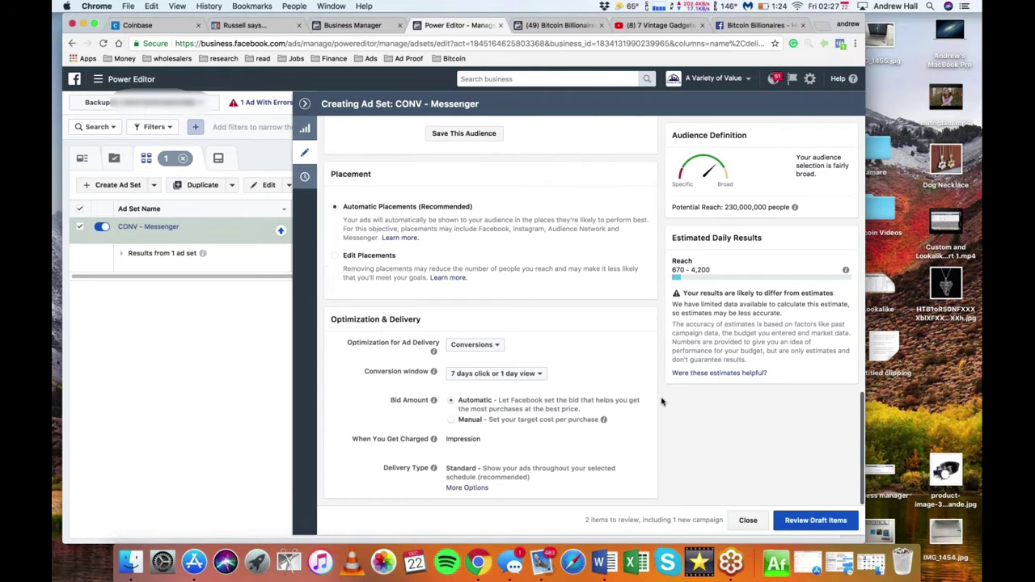
{"action": "left_click", "coordinate": [335, 254]}
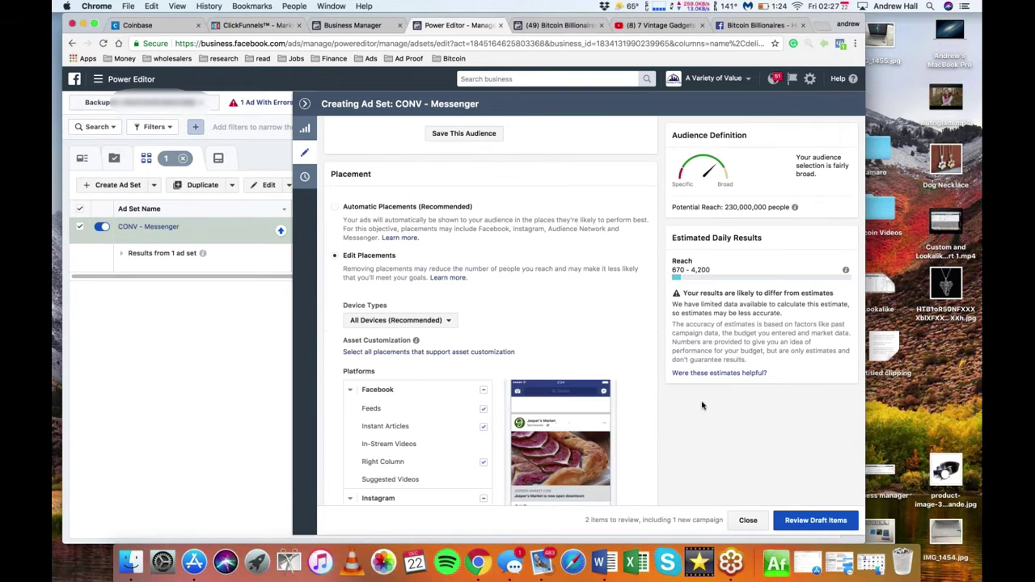
{"action": "scroll", "coordinate": [485, 309], "scroll_direction": "down", "scroll_amount": 6}
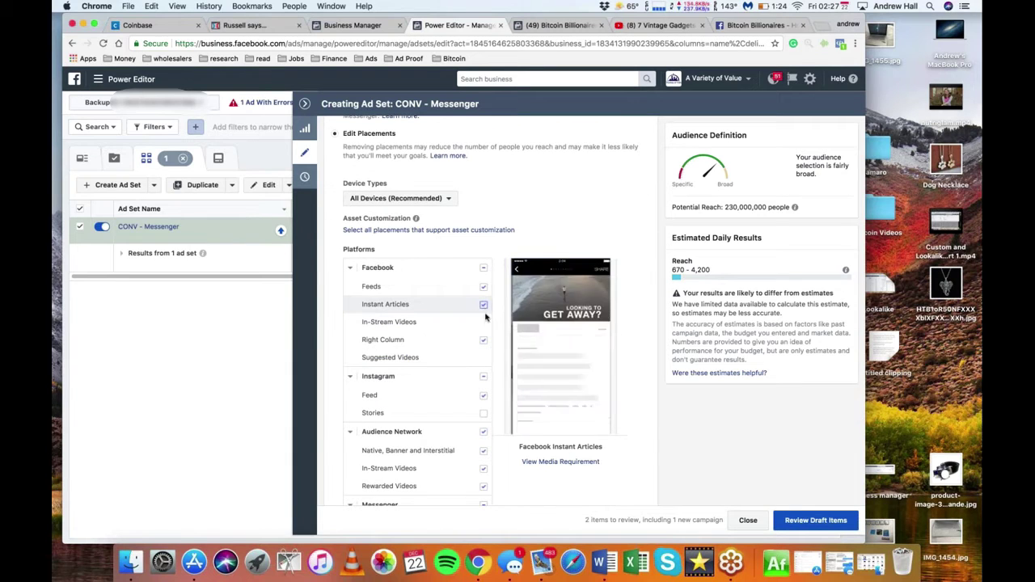
{"action": "left_click", "coordinate": [483, 305]}
{"action": "left_click", "coordinate": [483, 377]}
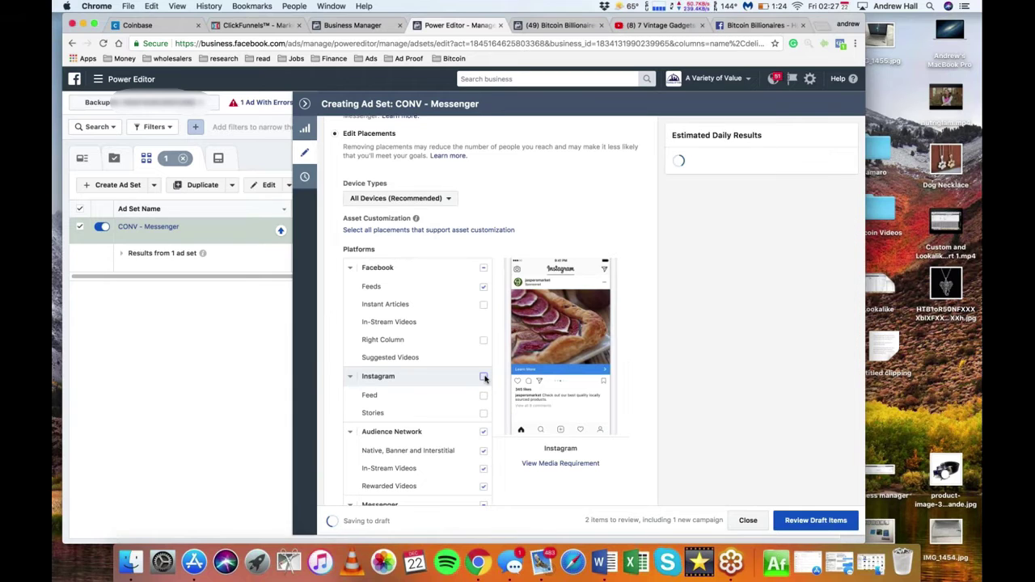
{"action": "scroll", "coordinate": [484, 376], "scroll_direction": "down", "scroll_amount": 5}
{"action": "left_click", "coordinate": [484, 320]}
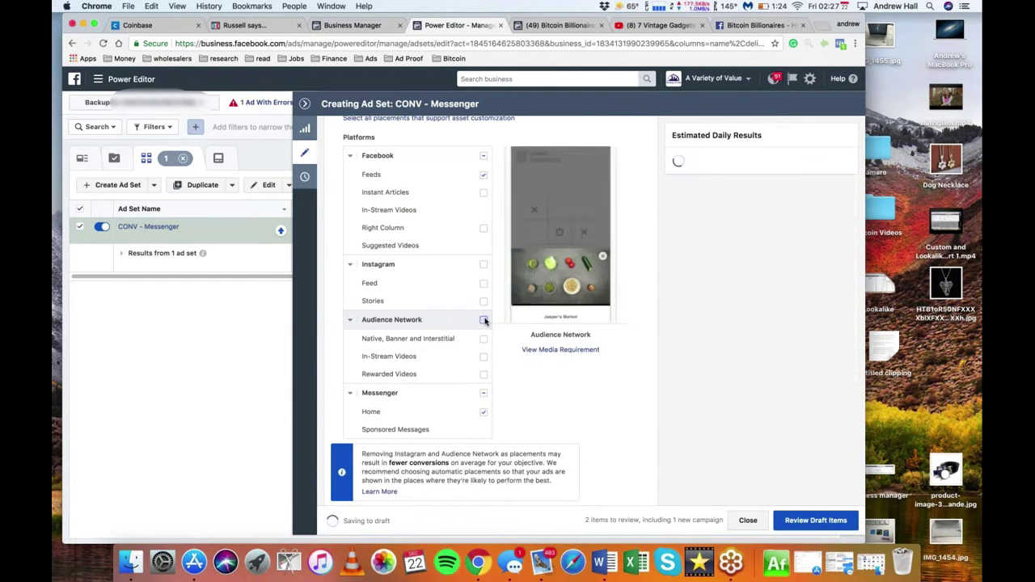
{"action": "left_click", "coordinate": [484, 156]}
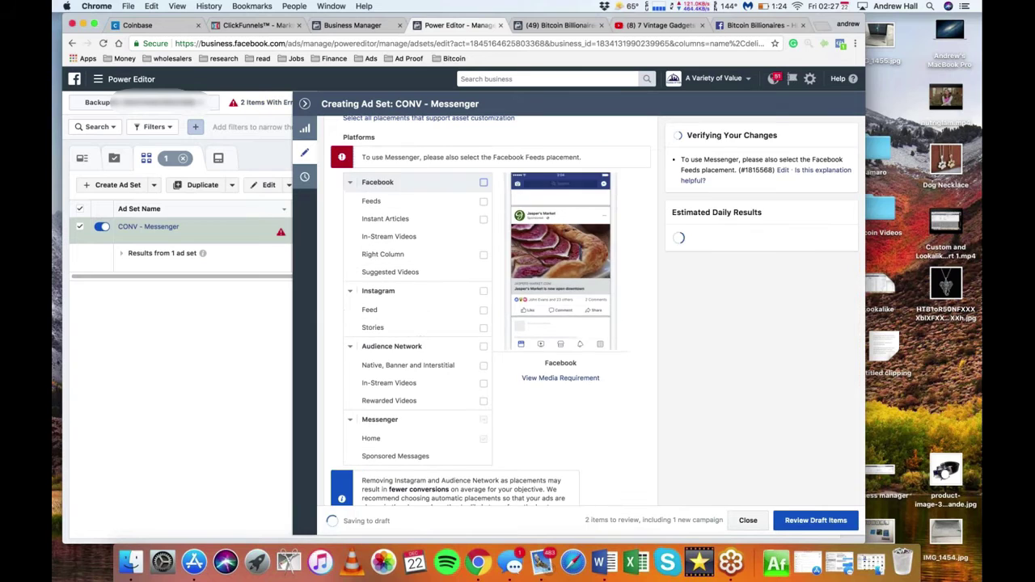
{"action": "left_click", "coordinate": [484, 203]}
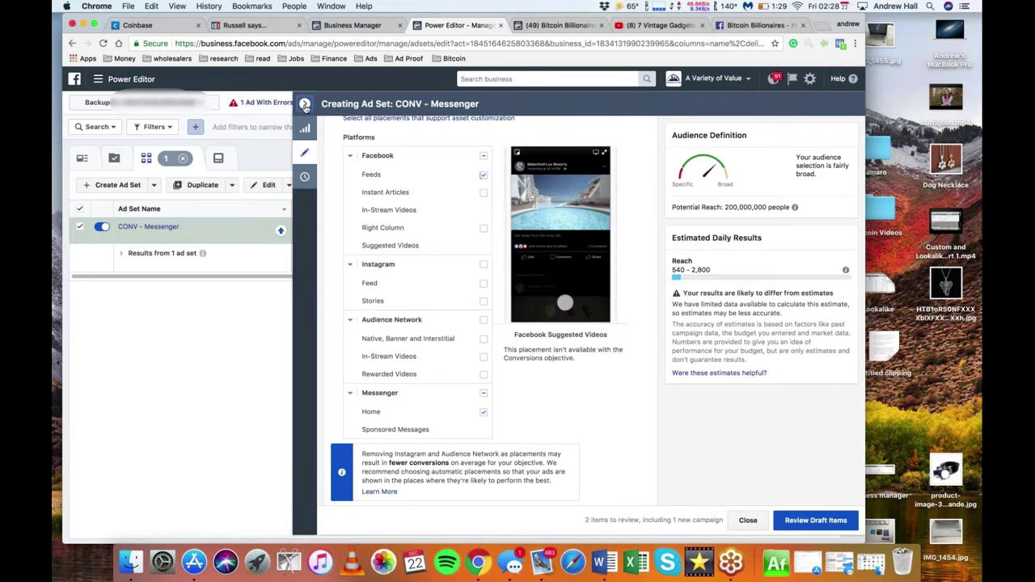
Step: Close the ad set editor and open the A Variety of Value business in Business Manager
{"action": "left_click", "coordinate": [304, 105]}
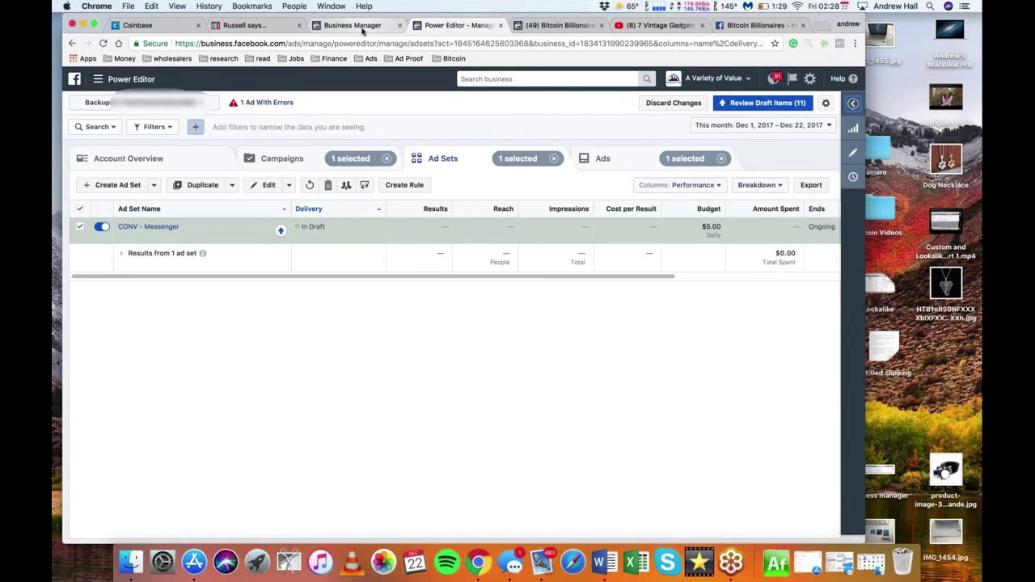
{"action": "left_click", "coordinate": [362, 29]}
{"action": "left_click", "coordinate": [133, 78]}
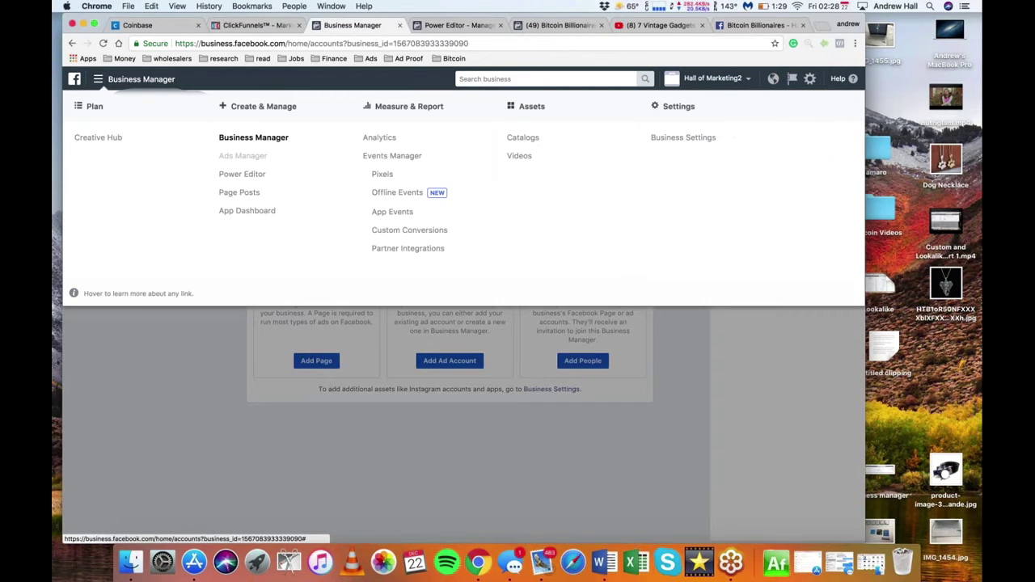
{"action": "left_click", "coordinate": [748, 78]}
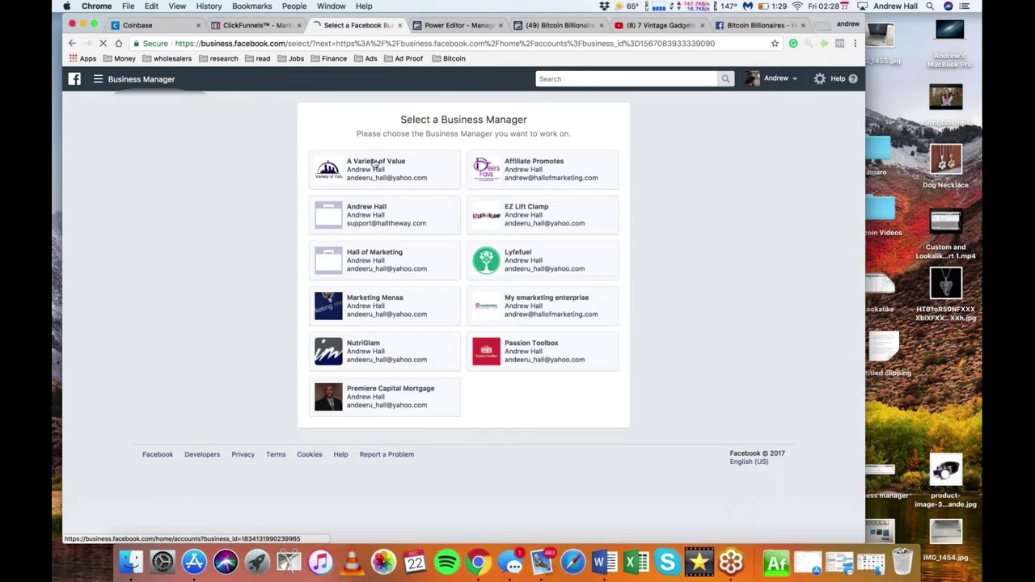
{"action": "left_click", "coordinate": [375, 164]}
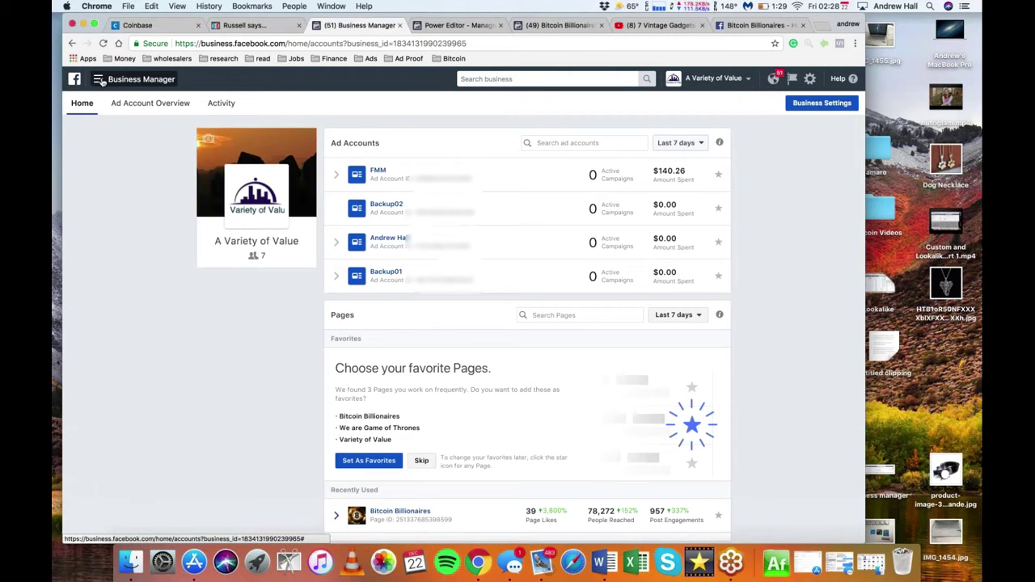
Step: Open the business's Audiences library and switch it to the ad account carrying the owner's name
{"action": "left_click", "coordinate": [100, 80]}
{"action": "left_click", "coordinate": [152, 291]}
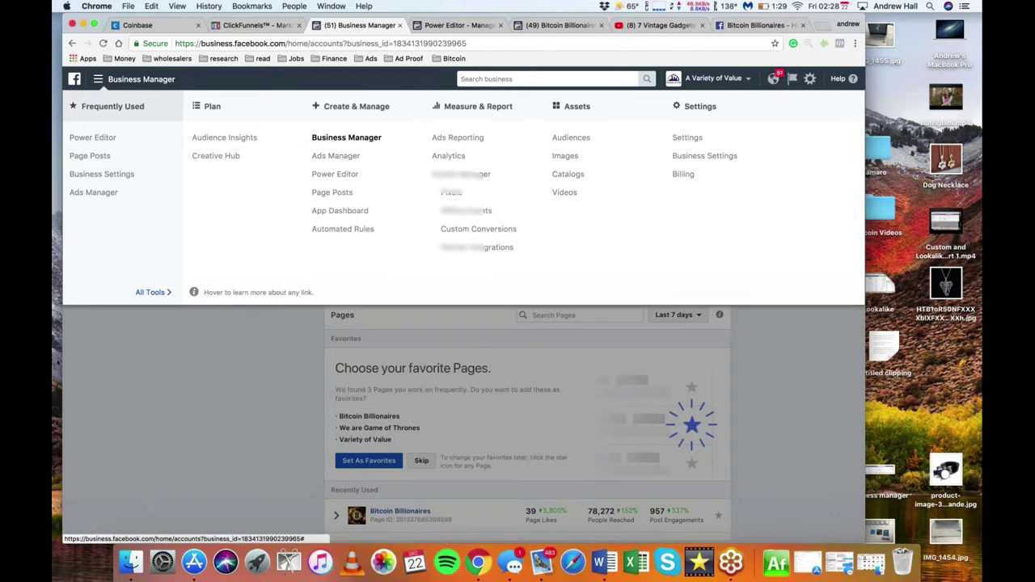
{"action": "left_click", "coordinate": [571, 137]}
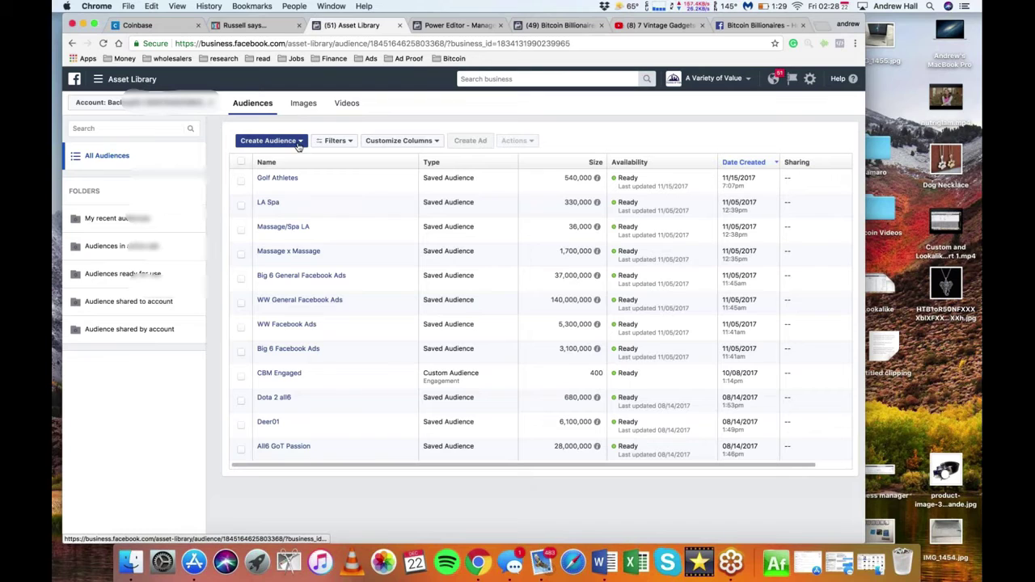
{"action": "left_click", "coordinate": [141, 103]}
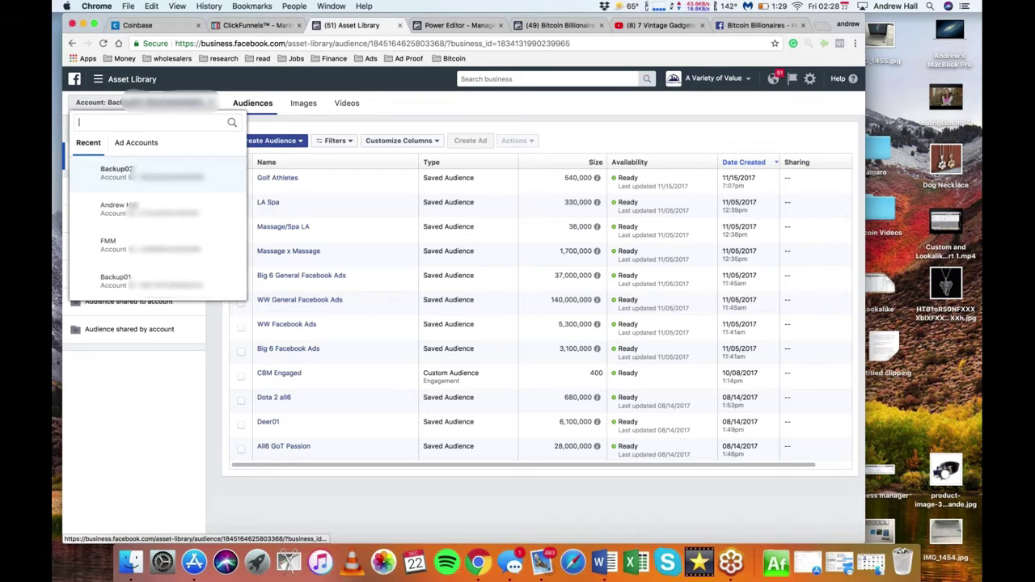
{"action": "left_click", "coordinate": [159, 206]}
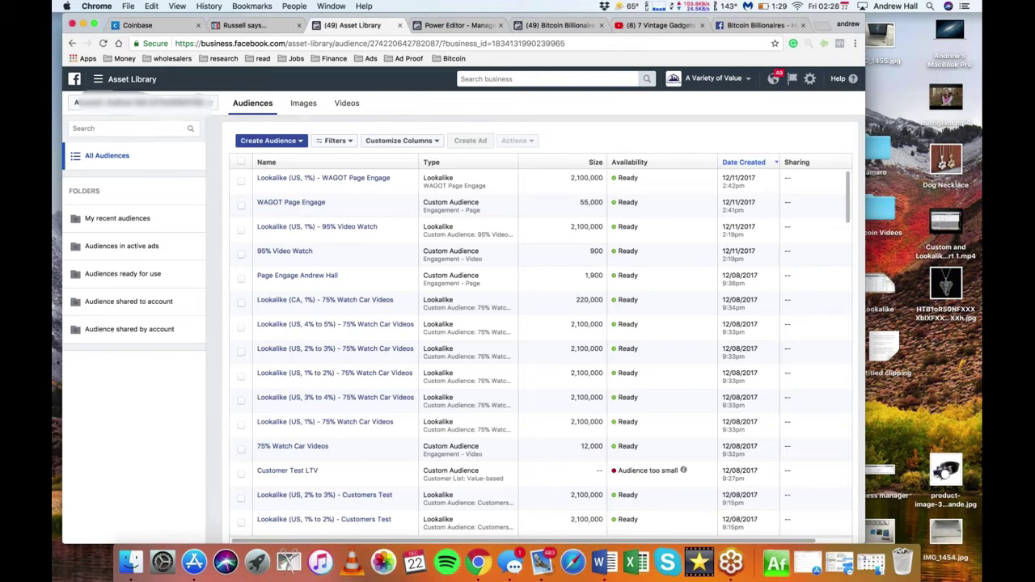
Step: Start a custom audience and examine the Engagement, Customer File and Website Traffic source options
{"action": "left_click", "coordinate": [299, 143]}
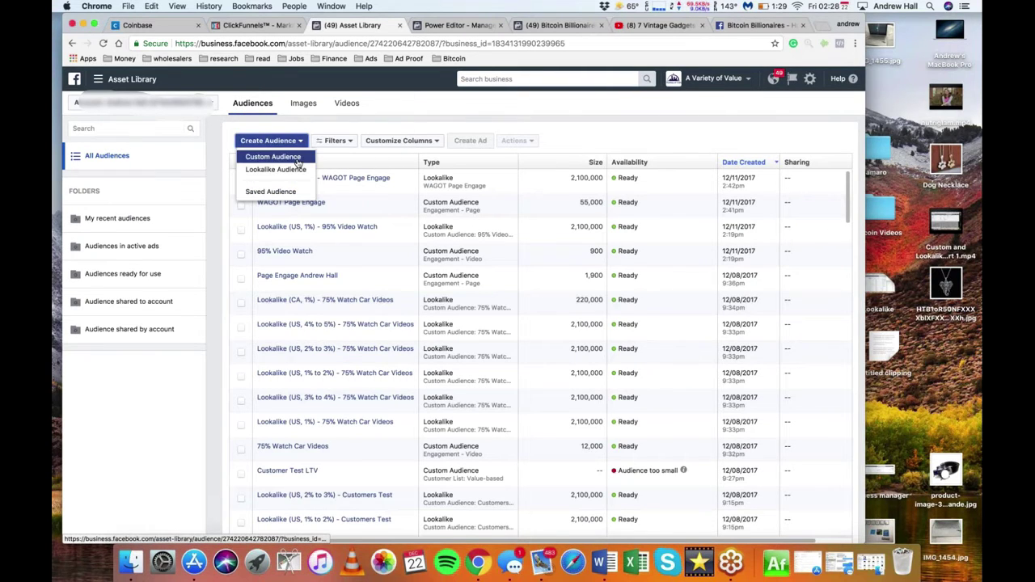
{"action": "left_click", "coordinate": [297, 159]}
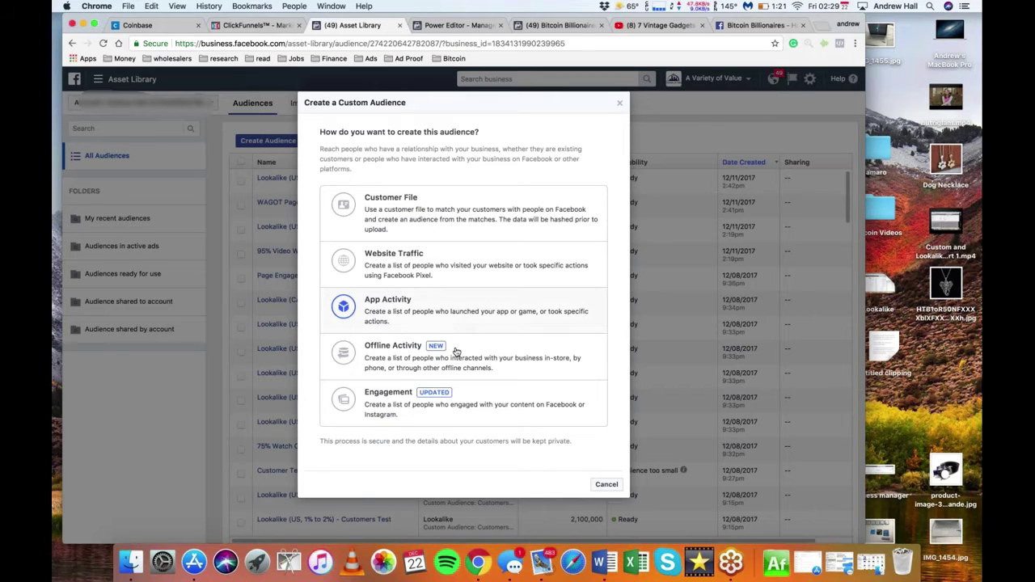
{"action": "left_click", "coordinate": [453, 405]}
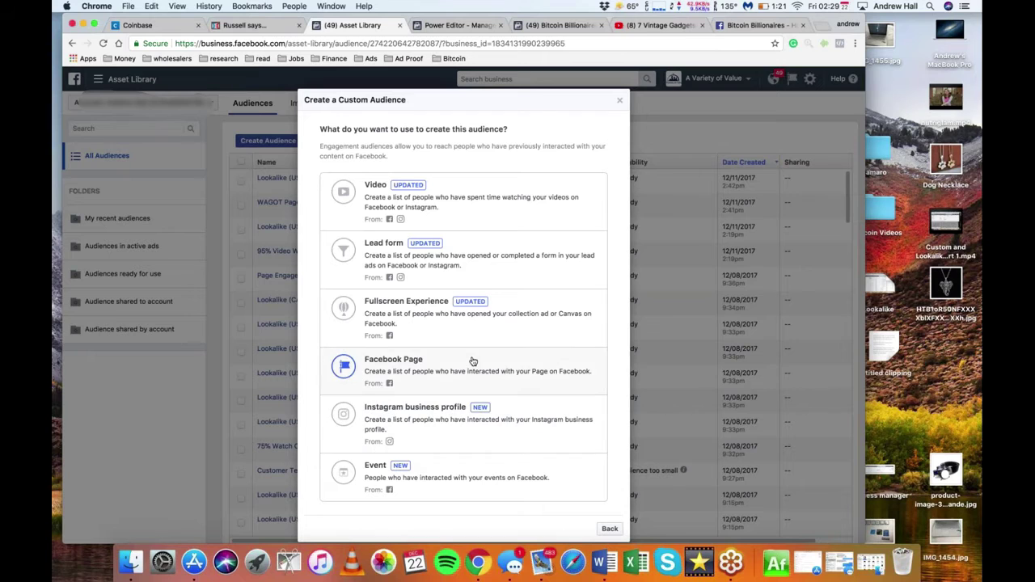
{"action": "scroll", "coordinate": [501, 404], "scroll_direction": "down", "scroll_amount": 1}
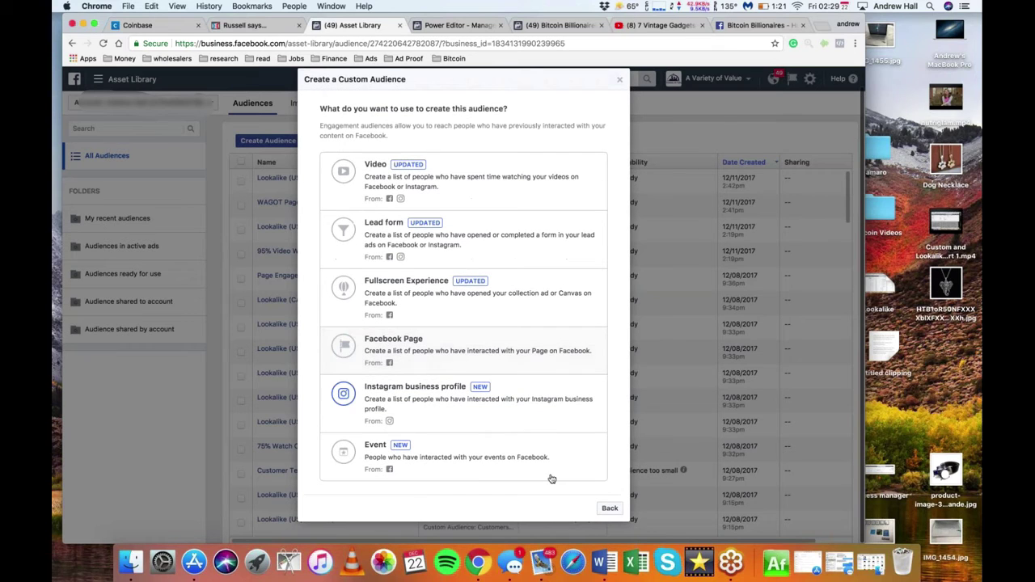
{"action": "left_click", "coordinate": [608, 509]}
{"action": "left_click", "coordinate": [471, 221]}
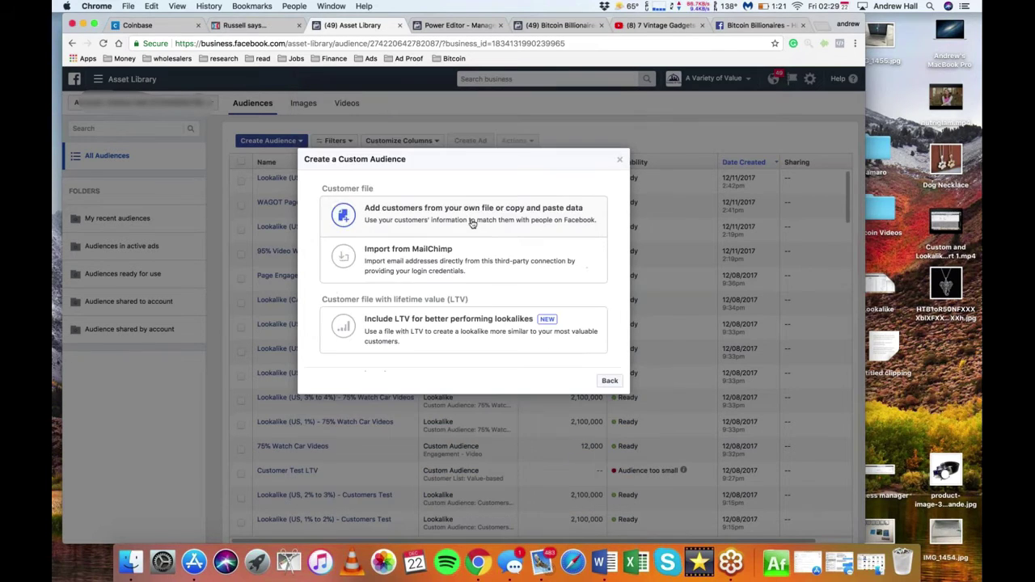
{"action": "left_click", "coordinate": [610, 379]}
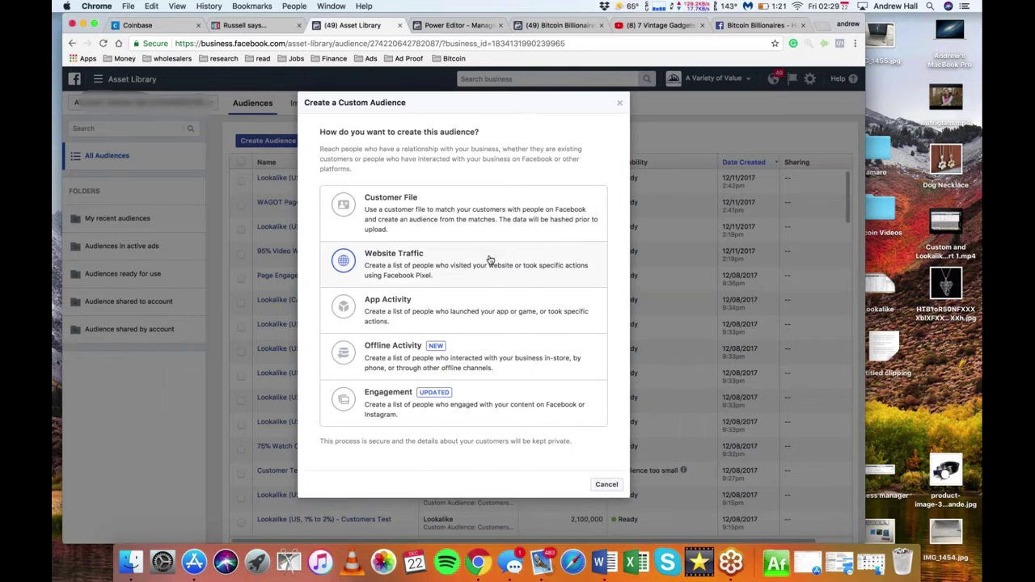
{"action": "left_click", "coordinate": [489, 259]}
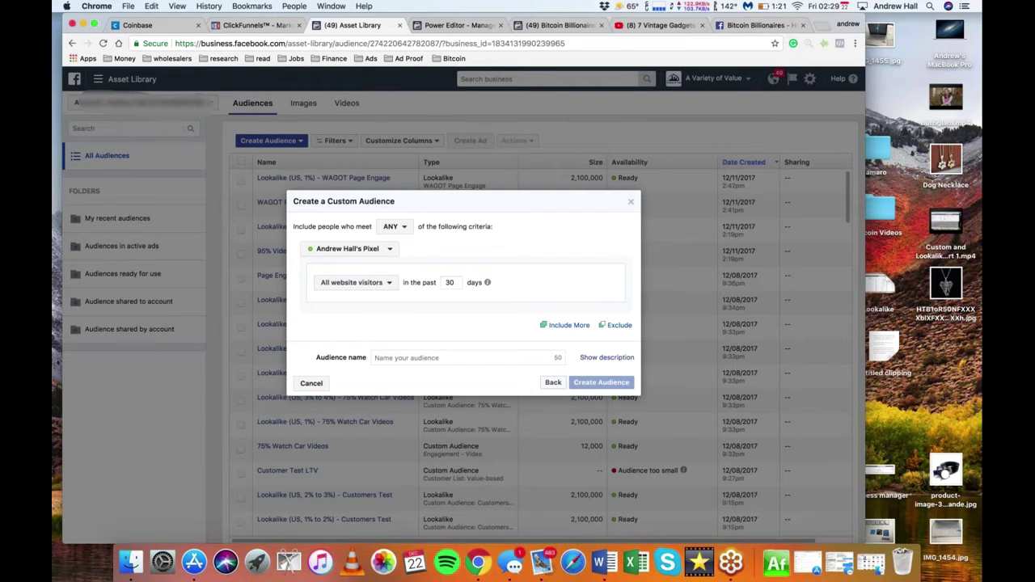
Step: Switch to Power Editor, reopen the CONV - Messenger ad set and examine its connection type options
{"action": "left_click", "coordinate": [439, 26]}
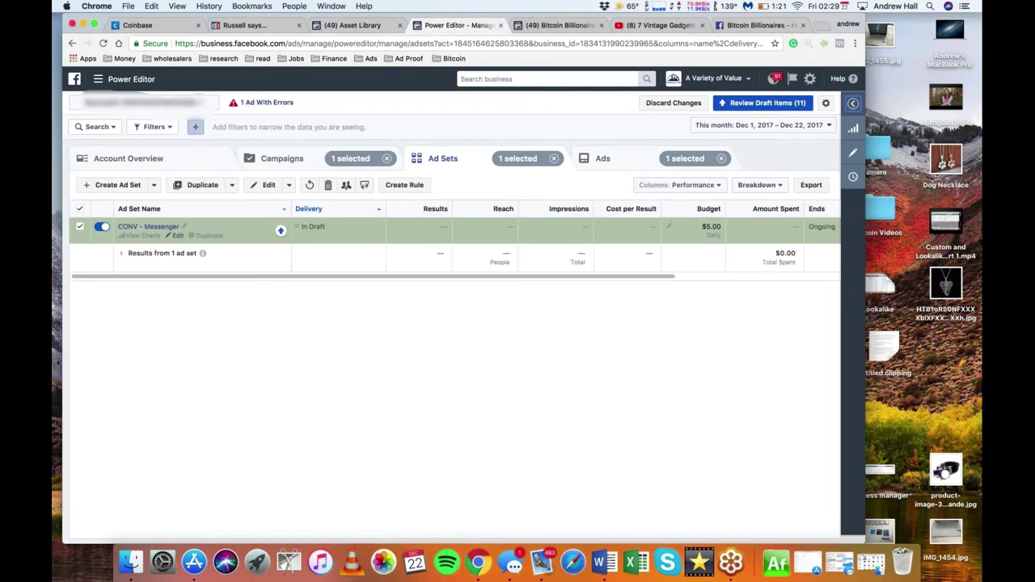
{"action": "left_click", "coordinate": [177, 235]}
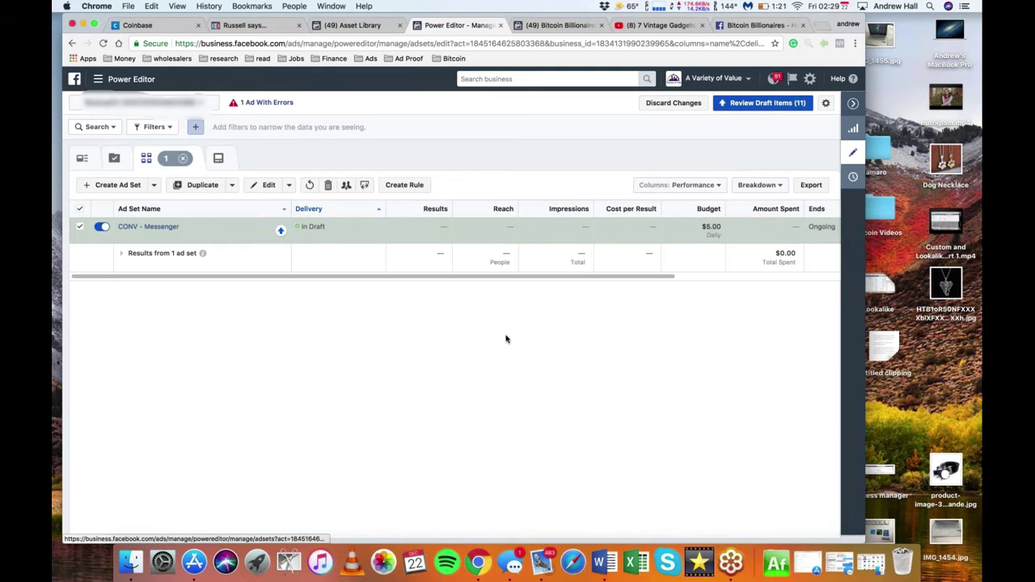
{"action": "scroll", "coordinate": [505, 339], "scroll_direction": "down", "scroll_amount": 10}
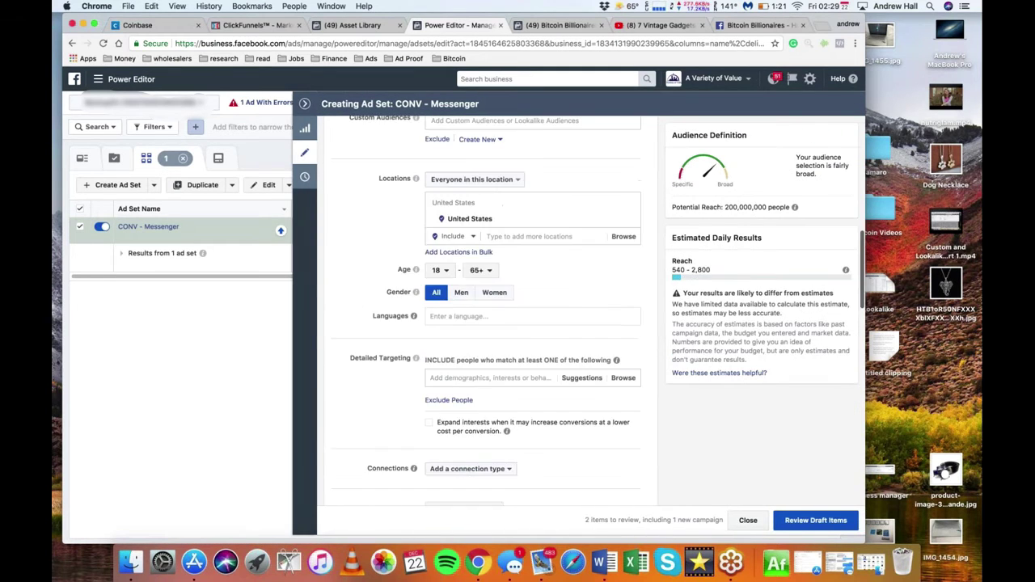
{"action": "scroll", "coordinate": [485, 339], "scroll_direction": "down", "scroll_amount": 2}
{"action": "left_click", "coordinate": [469, 385]}
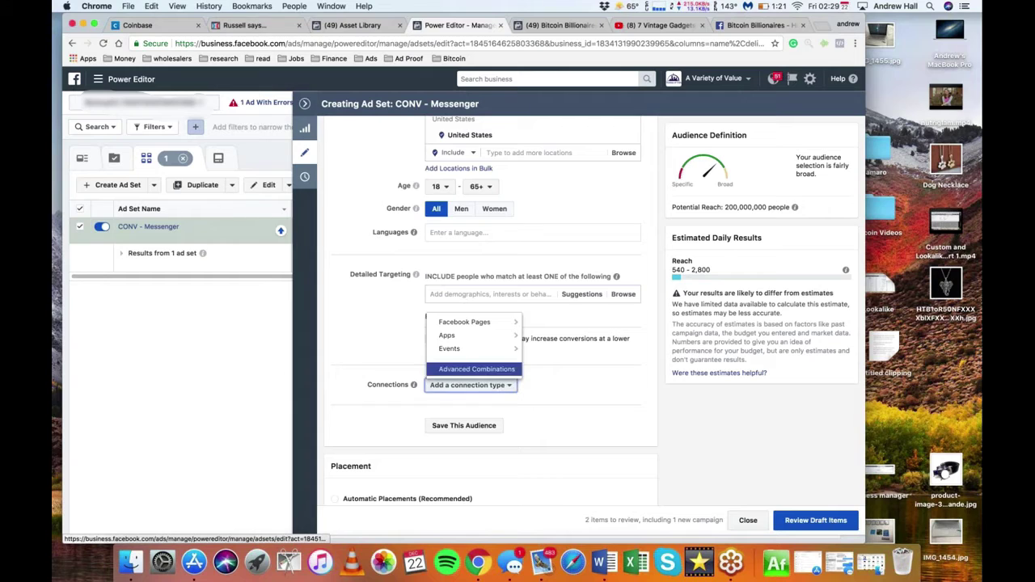
{"action": "mouse_move", "coordinate": [498, 325]}
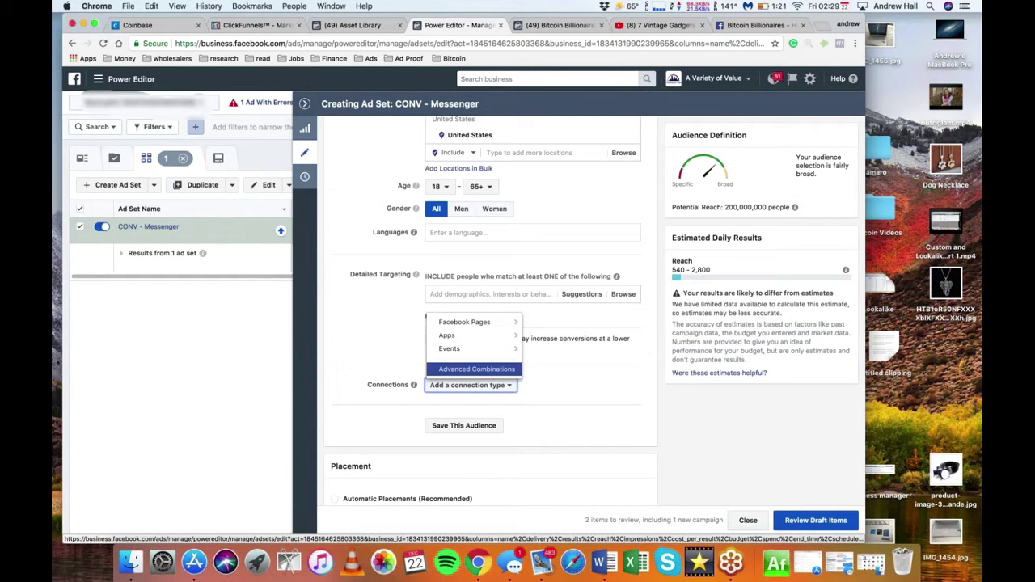
Step: Return to the Audiences library and examine the engagement criteria offered for a Facebook Page custom audience
{"action": "key", "text": "ctrl+shift+Tab"}
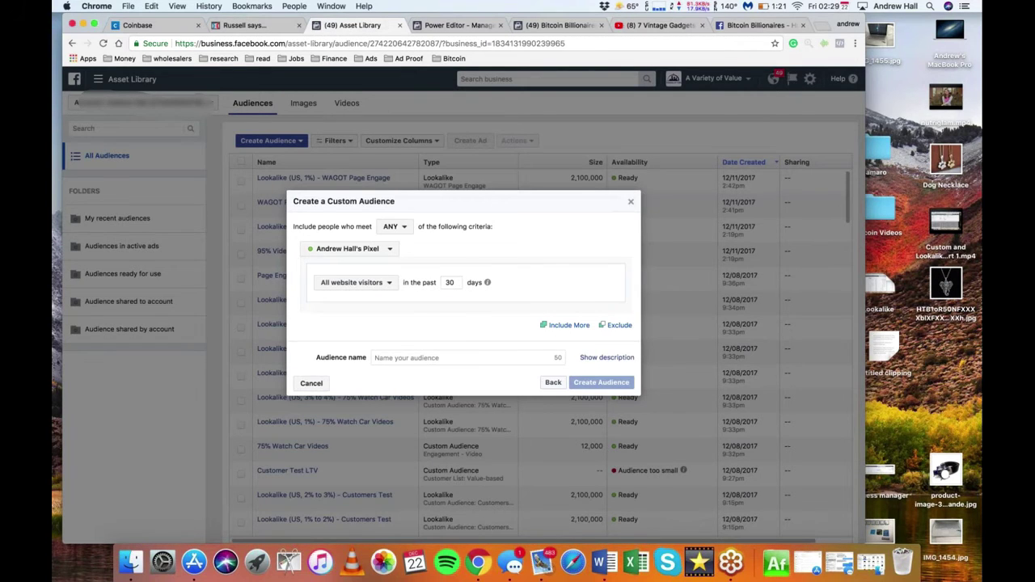
{"action": "left_click", "coordinate": [630, 202]}
{"action": "left_click", "coordinate": [296, 140]}
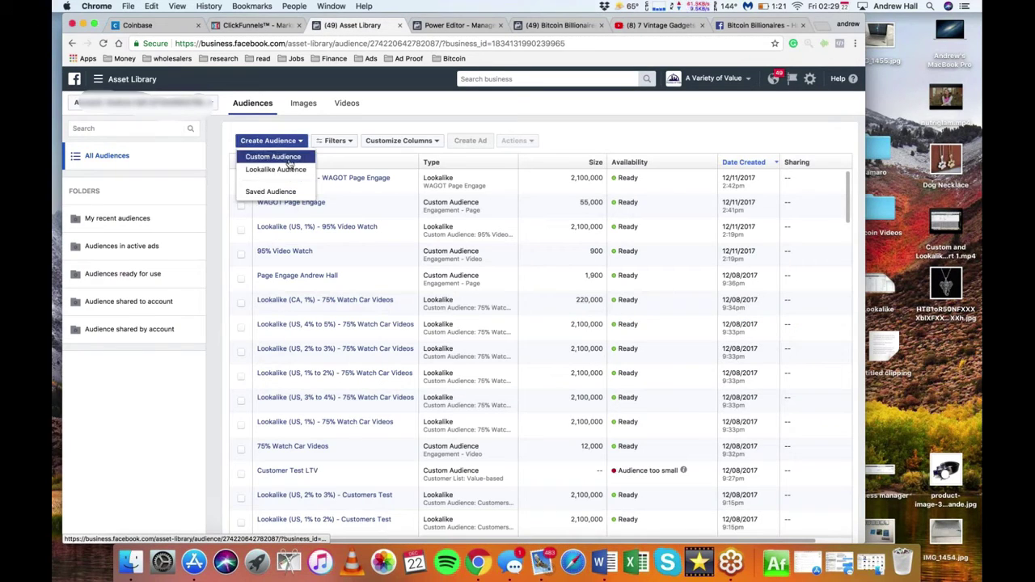
{"action": "left_click", "coordinate": [290, 158]}
{"action": "left_click", "coordinate": [469, 402]}
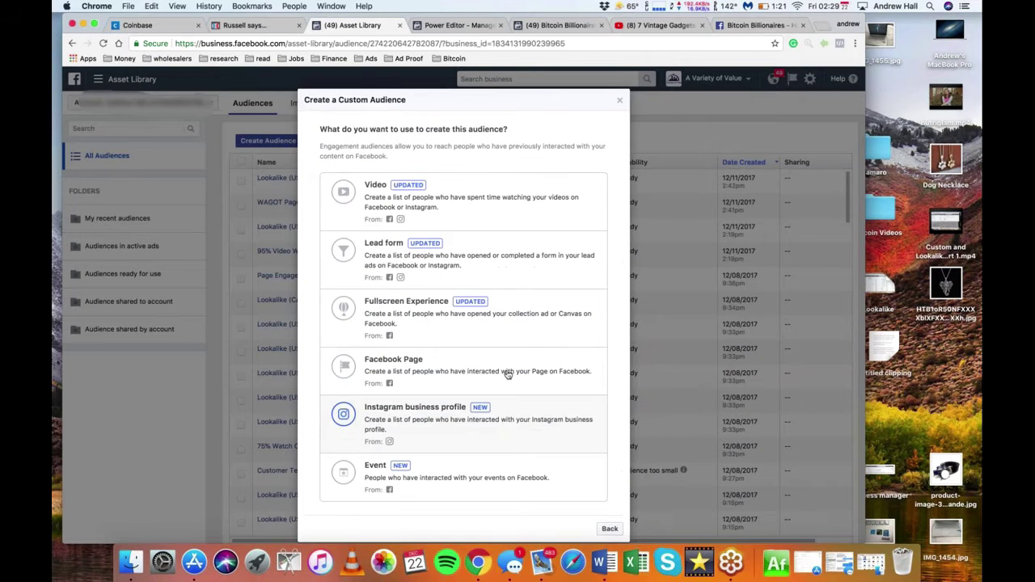
{"action": "left_click", "coordinate": [507, 371]}
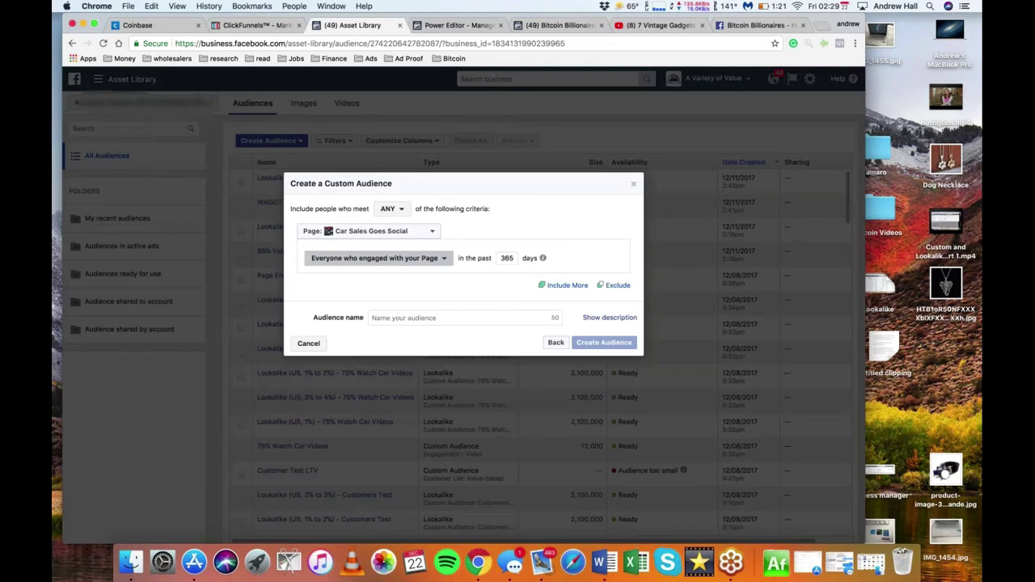
{"action": "left_click", "coordinate": [378, 258]}
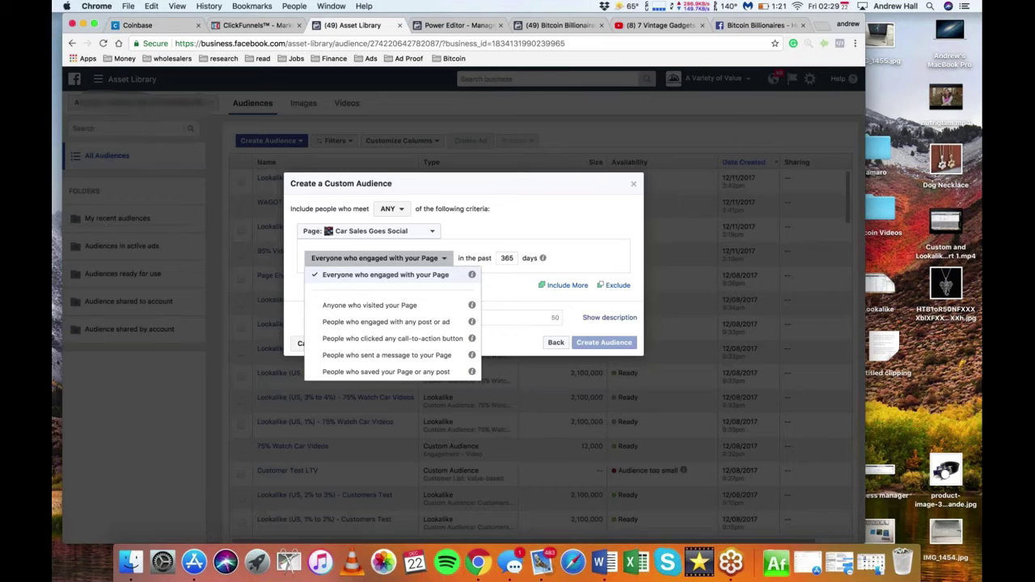
{"action": "left_click", "coordinate": [633, 184]}
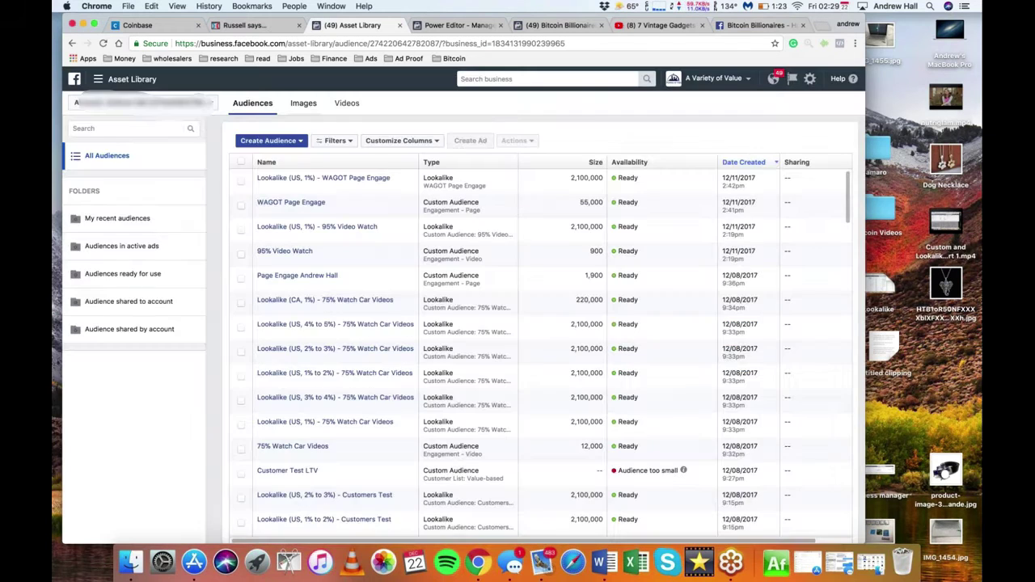
Step: Start a custom audience from Facebook Page engagement that includes people who sent a message to the Page
{"action": "left_click", "coordinate": [271, 141]}
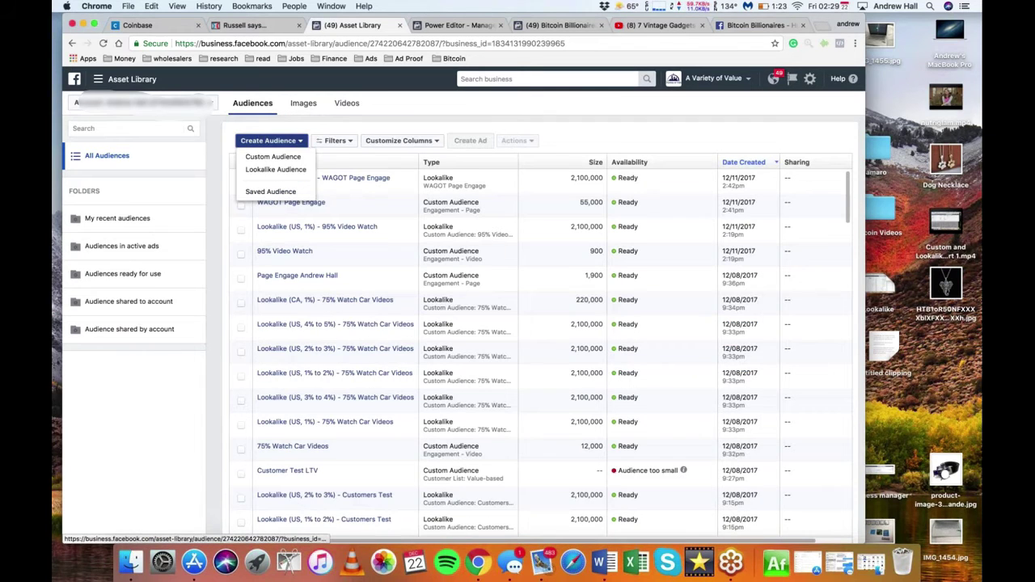
{"action": "left_click", "coordinate": [275, 157]}
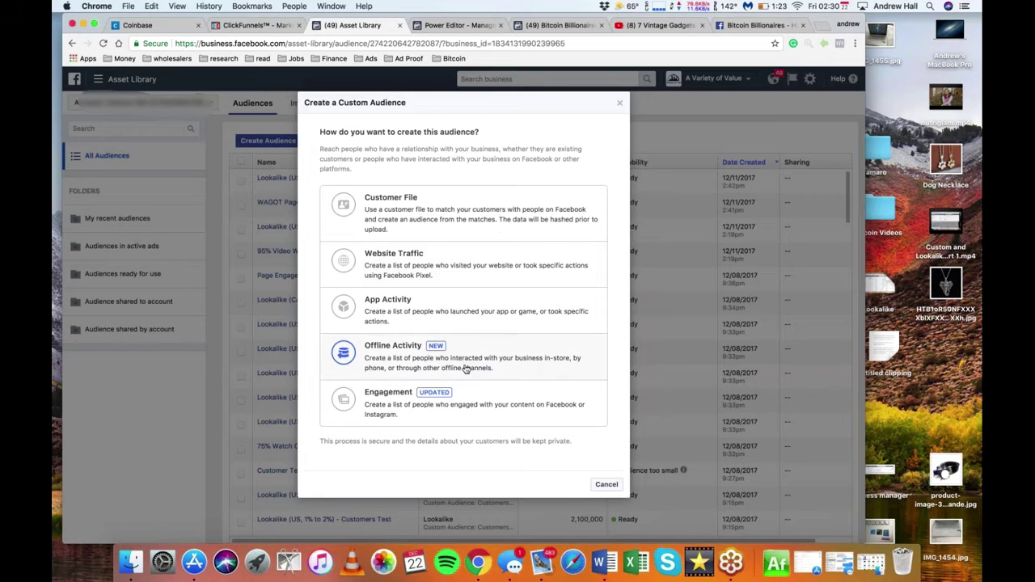
{"action": "left_click", "coordinate": [475, 403]}
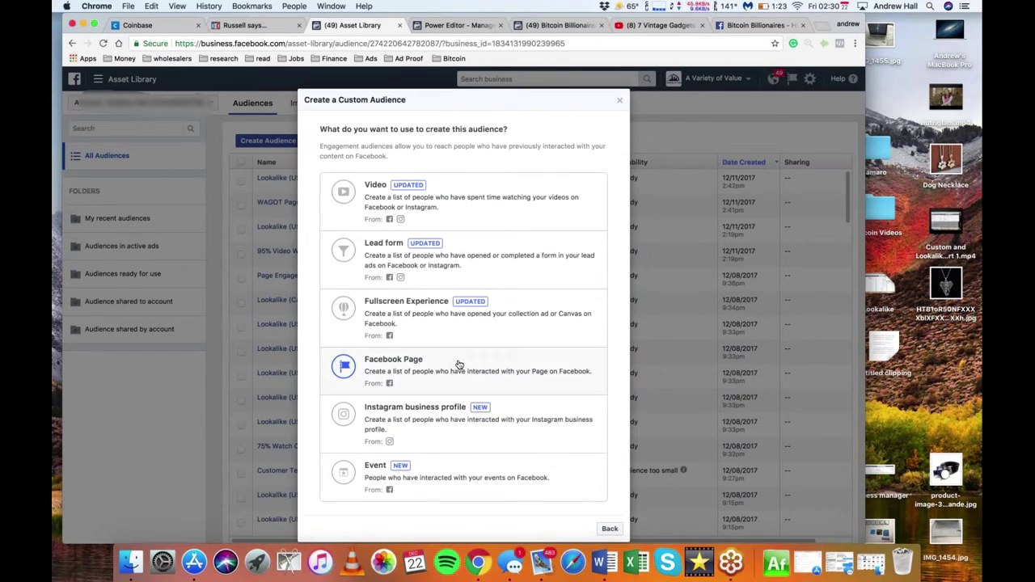
{"action": "left_click", "coordinate": [458, 364]}
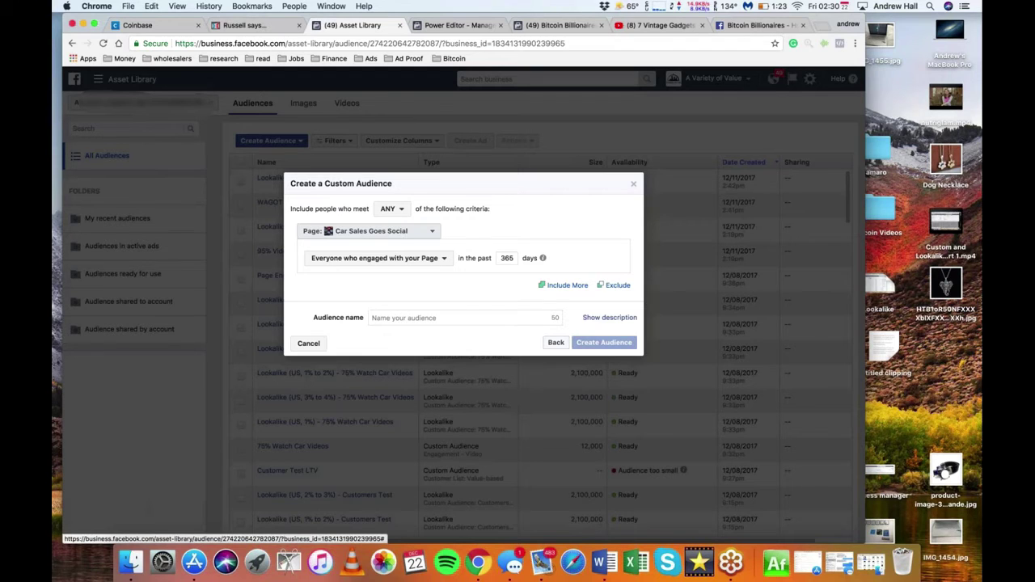
{"action": "left_click", "coordinate": [378, 258]}
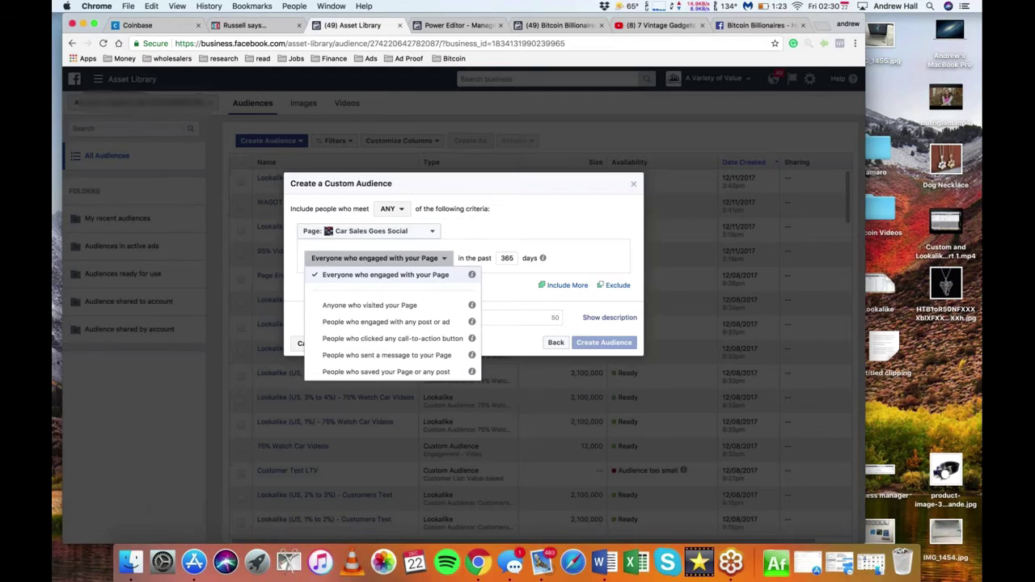
{"action": "left_click", "coordinate": [398, 356]}
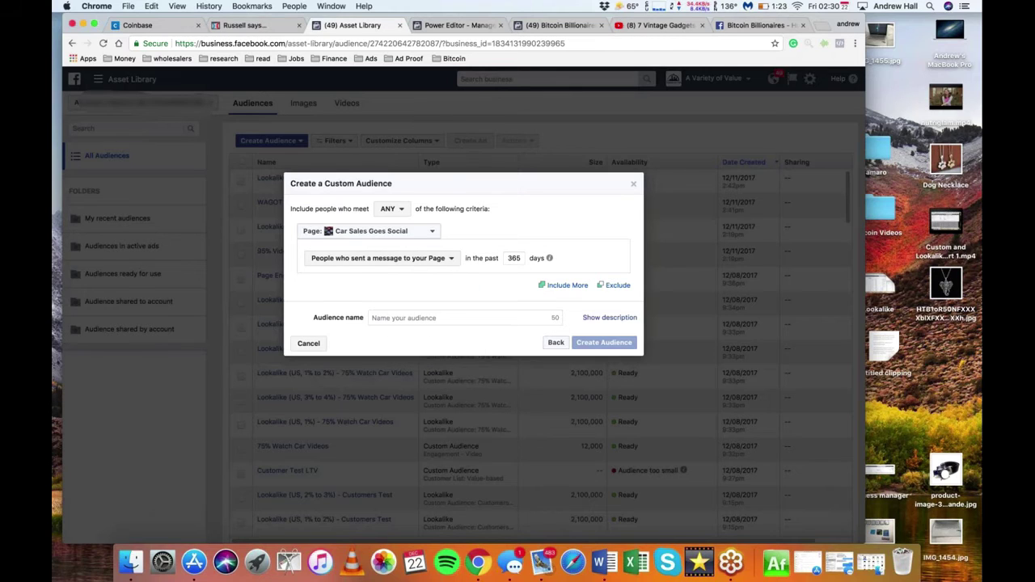
Step: Set the custom audience's time window to 180 days and its source to the Page carrying the owner's name
{"action": "double_click", "coordinate": [509, 258]}
{"action": "key", "text": "BackSpace"}
{"action": "type", "text": "180"}
{"action": "left_click", "coordinate": [367, 231]}
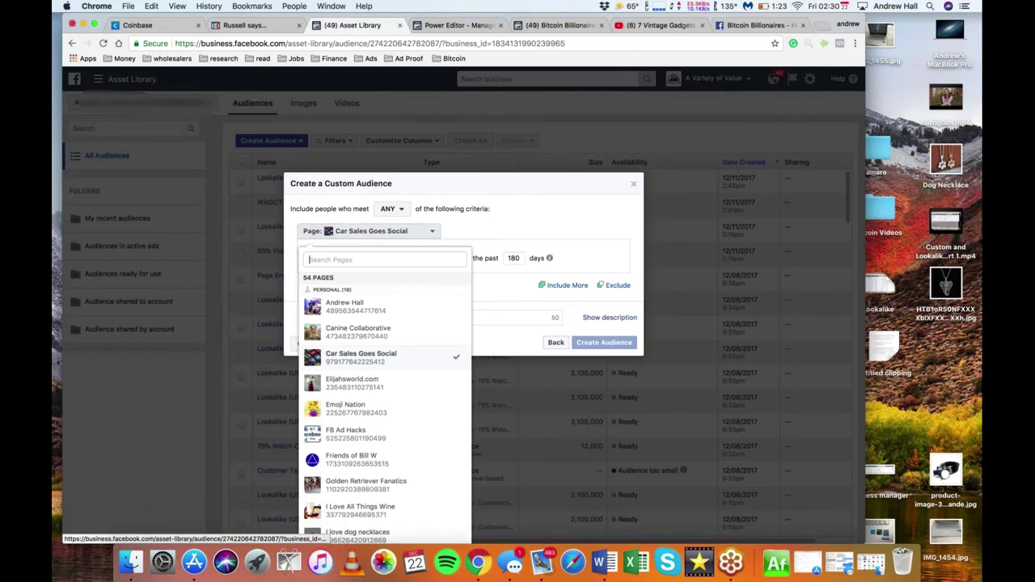
{"action": "left_click", "coordinate": [412, 310]}
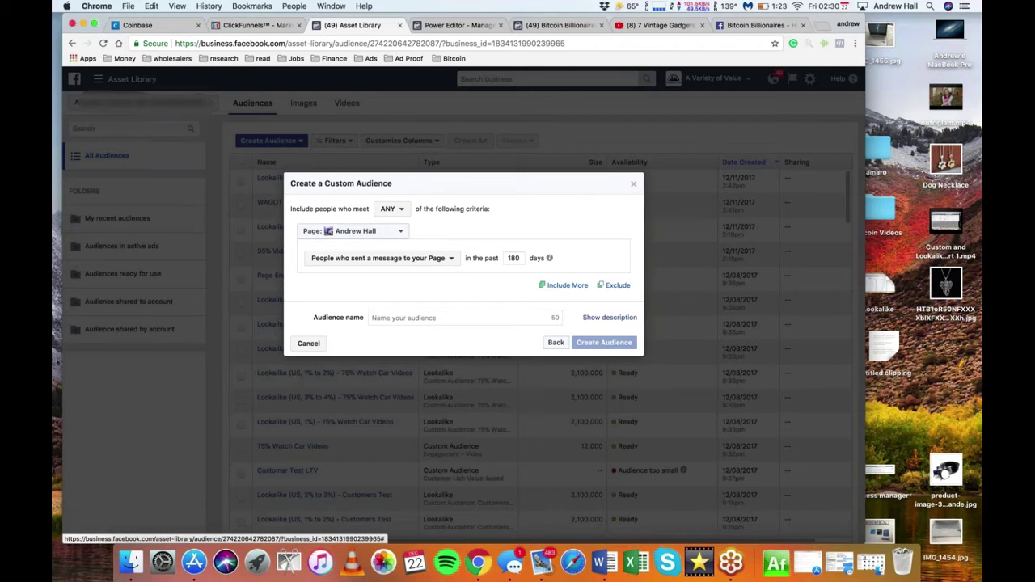
Step: Name the custom audience "Message" followed by the owner's full name, and create it
{"action": "left_click", "coordinate": [399, 320]}
{"action": "type", "text": "Messa"}
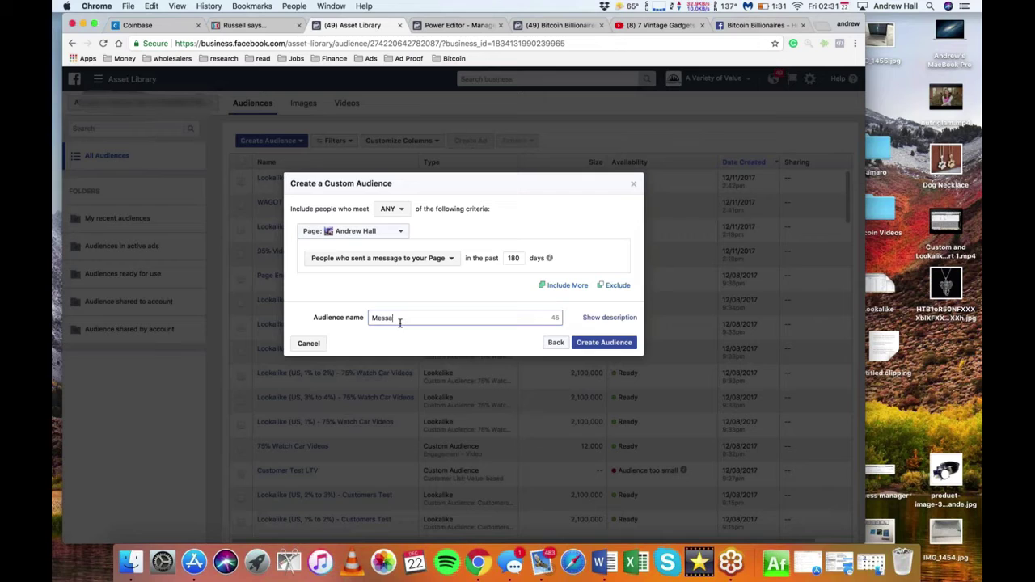
{"action": "type", "text": "ge Andrew Hall"}
{"action": "left_click", "coordinate": [597, 346]}
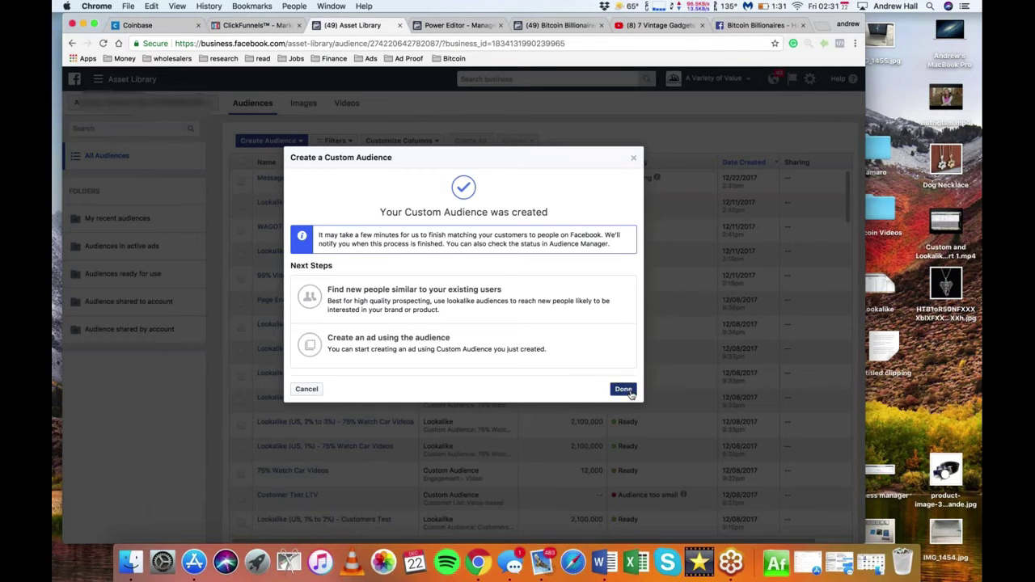
{"action": "left_click", "coordinate": [623, 389]}
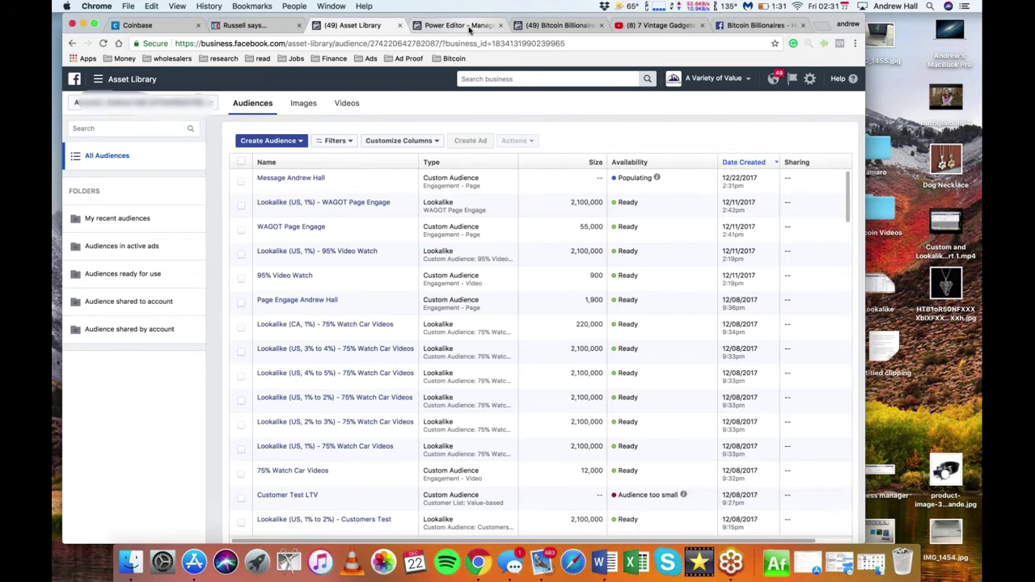
Step: Review the CONV - Messenger ad set's placements in Power Editor, and check the new message audience in the Audiences library
{"action": "left_click", "coordinate": [469, 27]}
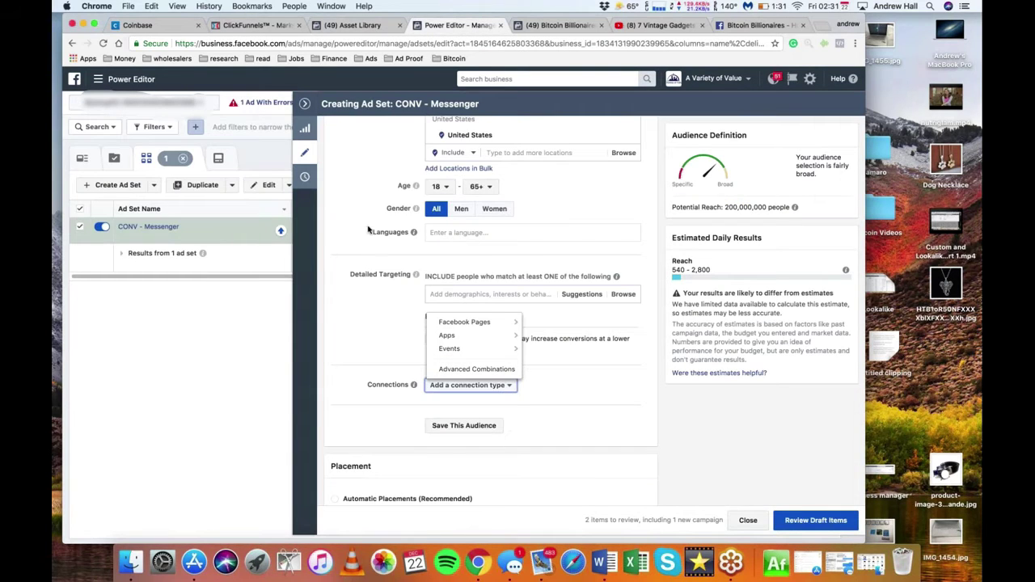
{"action": "scroll", "coordinate": [368, 231], "scroll_direction": "down", "scroll_amount": 10}
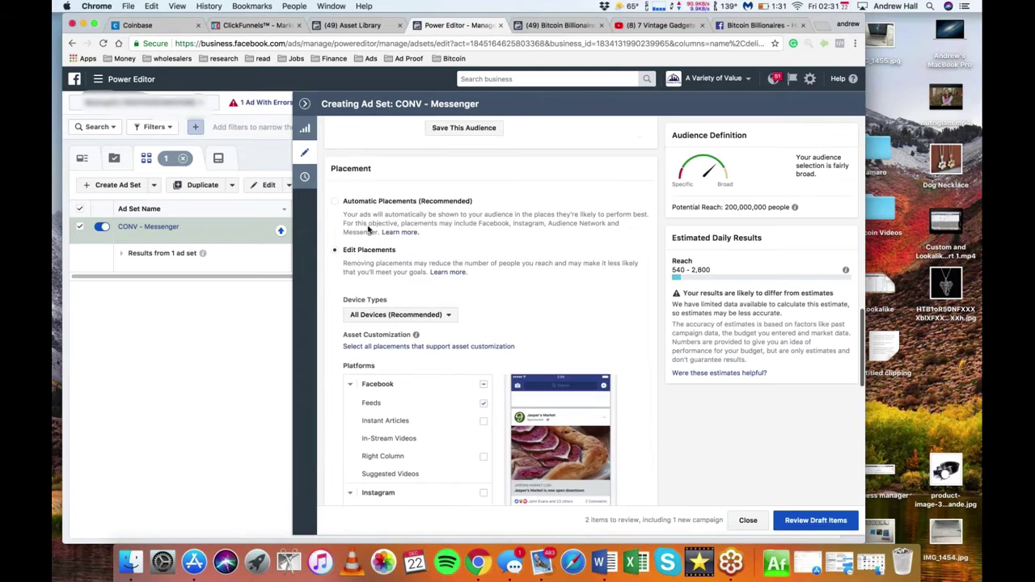
{"action": "scroll", "coordinate": [388, 453], "scroll_direction": "down", "scroll_amount": 1}
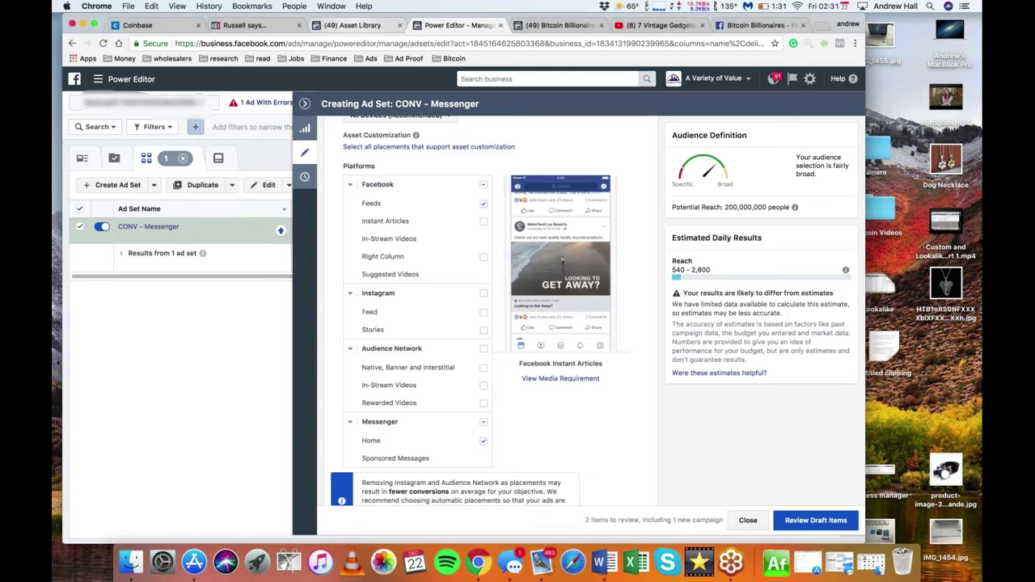
{"action": "left_click", "coordinate": [353, 25]}
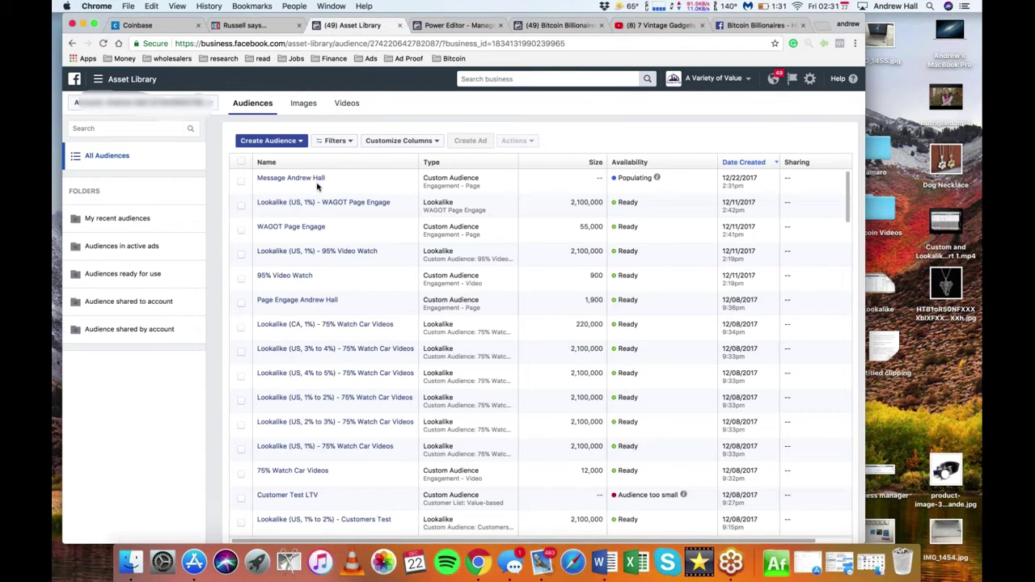
Step: Return to Power Editor, close the ad set editor and start a new campaign with the Messages objective
{"action": "left_click", "coordinate": [458, 25]}
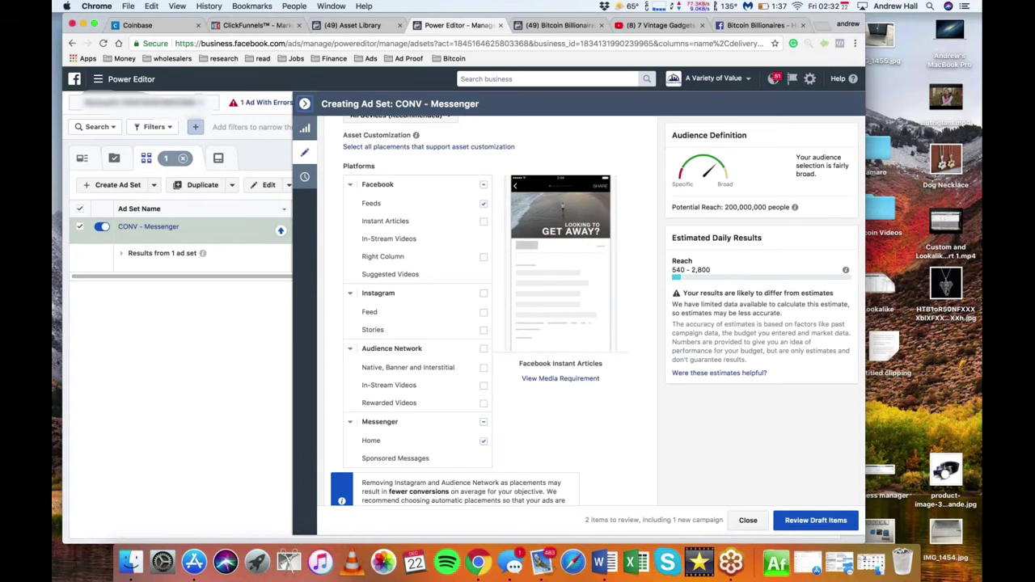
{"action": "left_click", "coordinate": [304, 103]}
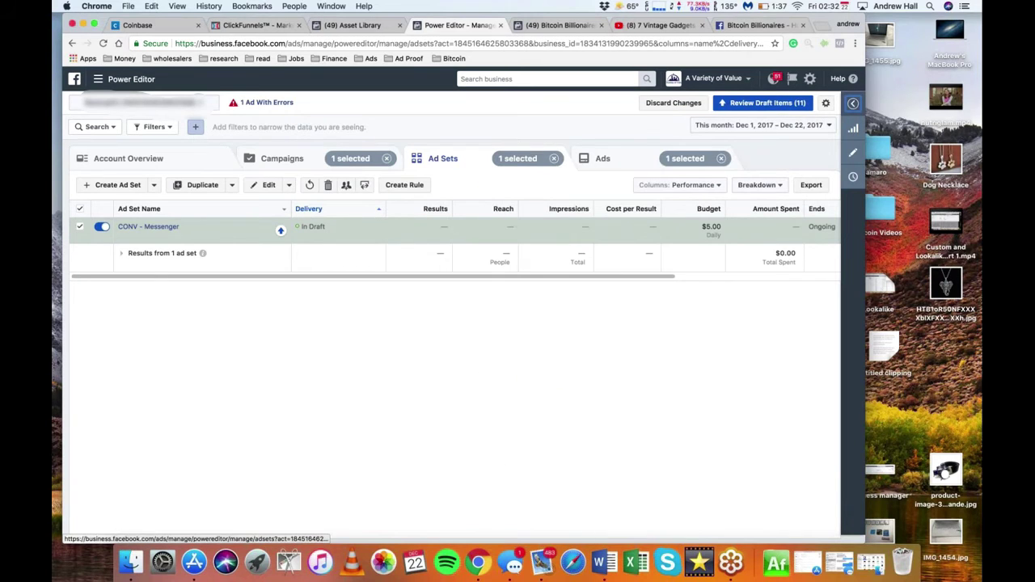
{"action": "left_click", "coordinate": [297, 154]}
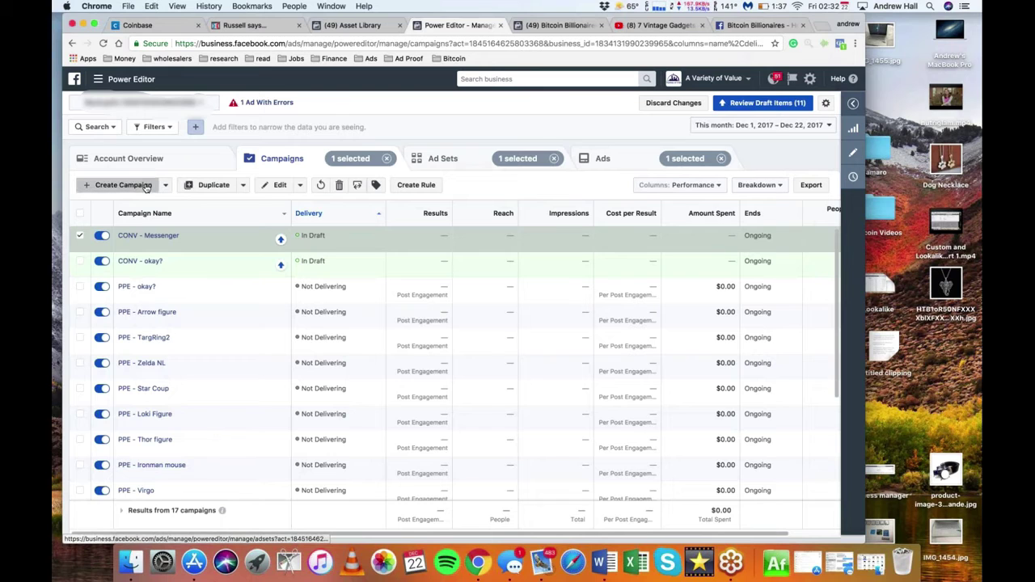
{"action": "left_click", "coordinate": [123, 184]}
{"action": "left_click", "coordinate": [369, 235]}
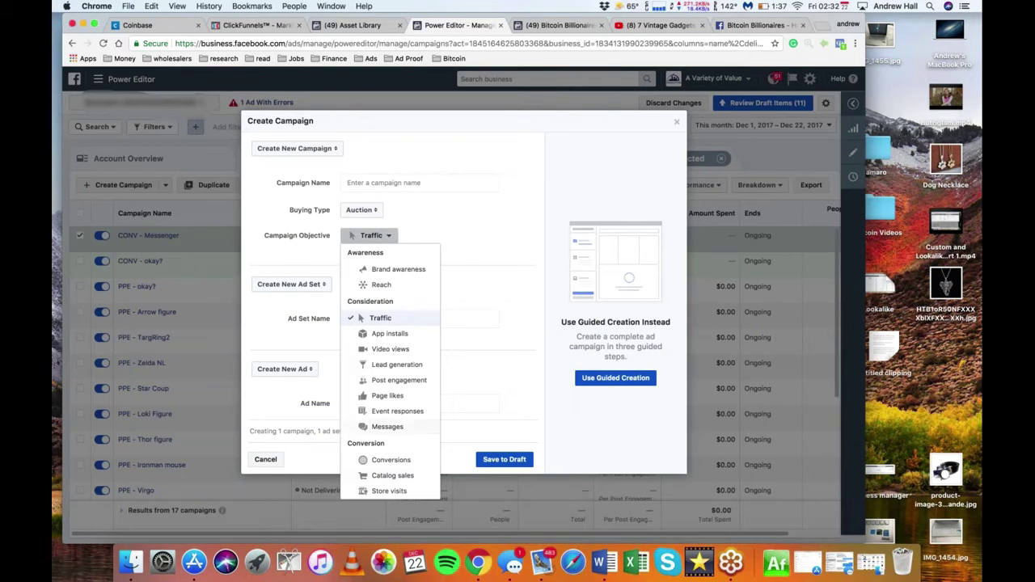
{"action": "left_click", "coordinate": [387, 426]}
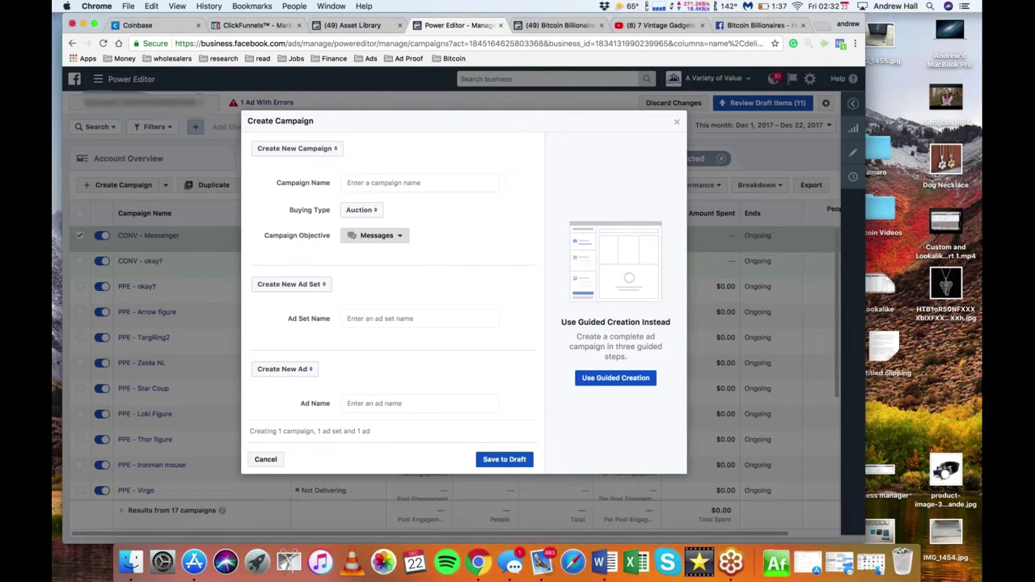
Step: Name the new campaign MESS - Messages
{"action": "left_click", "coordinate": [387, 181]}
{"action": "type", "text": "CONV"}
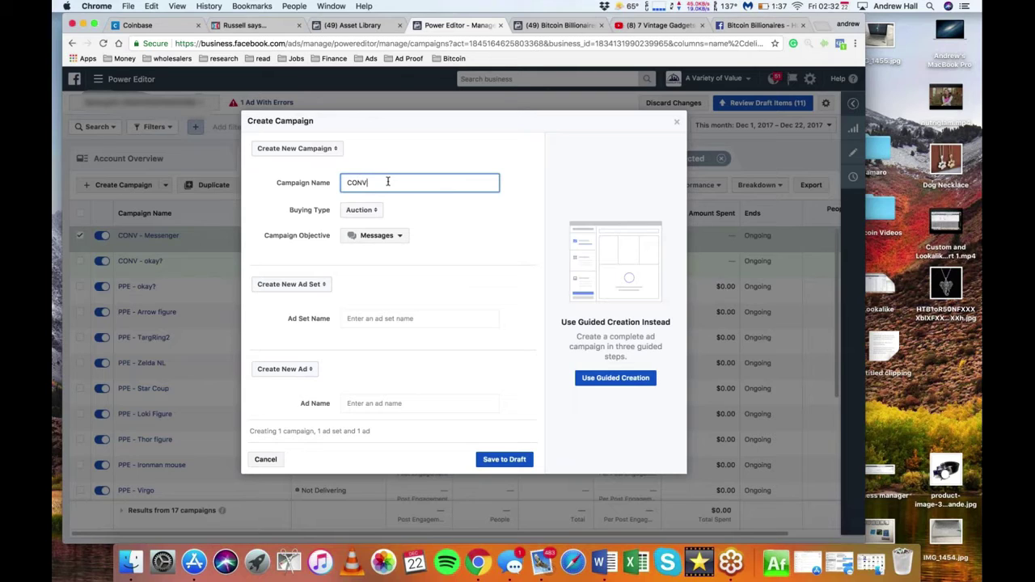
{"action": "type", "text": " - Mes"}
{"action": "key", "text": "BackSpace"}
{"action": "key", "text": "BackSpace"}
{"action": "key", "text": "BackSpace"}
{"action": "key", "text": "BackSpace"}
{"action": "key", "text": "BackSpace"}
{"action": "key", "text": "BackSpace"}
{"action": "key", "text": "BackSpace"}
{"action": "key", "text": "BackSpace"}
{"action": "key", "text": "BackSpace"}
{"action": "key", "text": "BackSpace"}
{"action": "type", "text": "MESS - Messages"}
Step: Reuse the campaign name for the ad set and ad, save the campaign to draft and open its ad set
{"action": "triple_click", "coordinate": [342, 184]}
{"action": "key", "text": "super+c"}
{"action": "left_click", "coordinate": [380, 319]}
{"action": "key", "text": "super+v"}
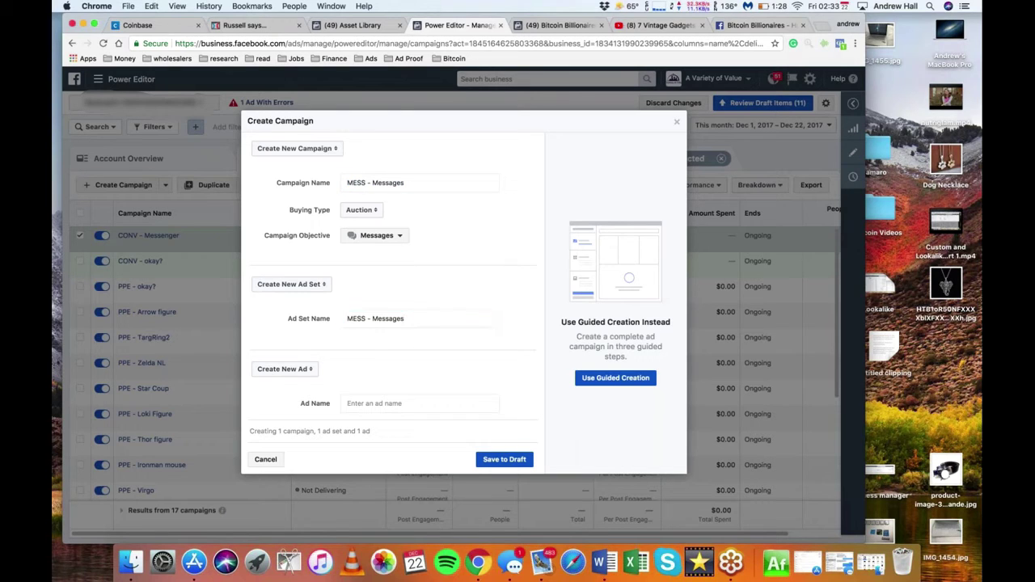
{"action": "left_click", "coordinate": [380, 403]}
{"action": "key", "text": "super+v"}
{"action": "key", "text": "Return"}
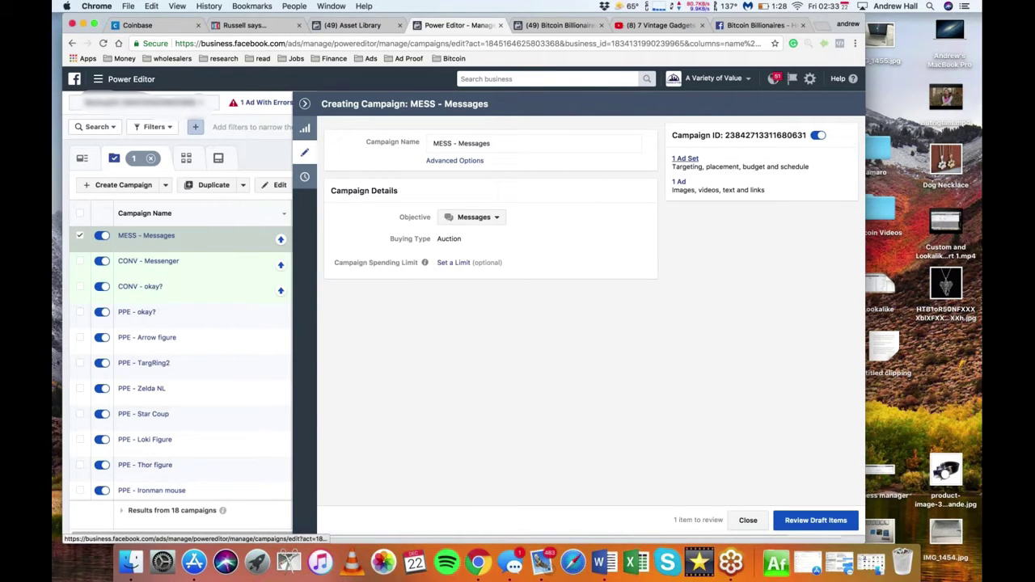
{"action": "left_click", "coordinate": [684, 159]}
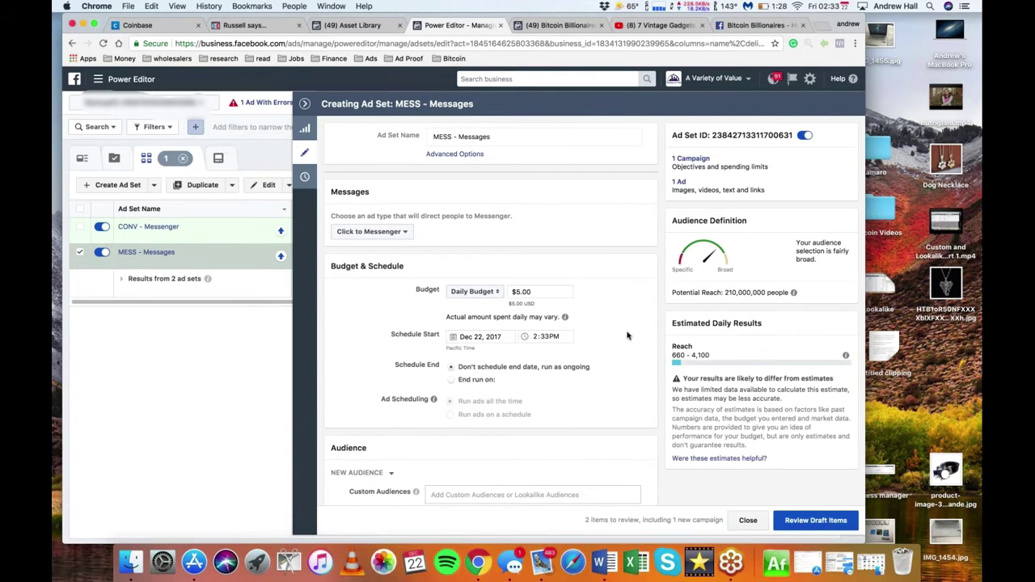
Step: Change the ad set's Messages ad type to Sponsored Message
{"action": "left_click", "coordinate": [369, 231]}
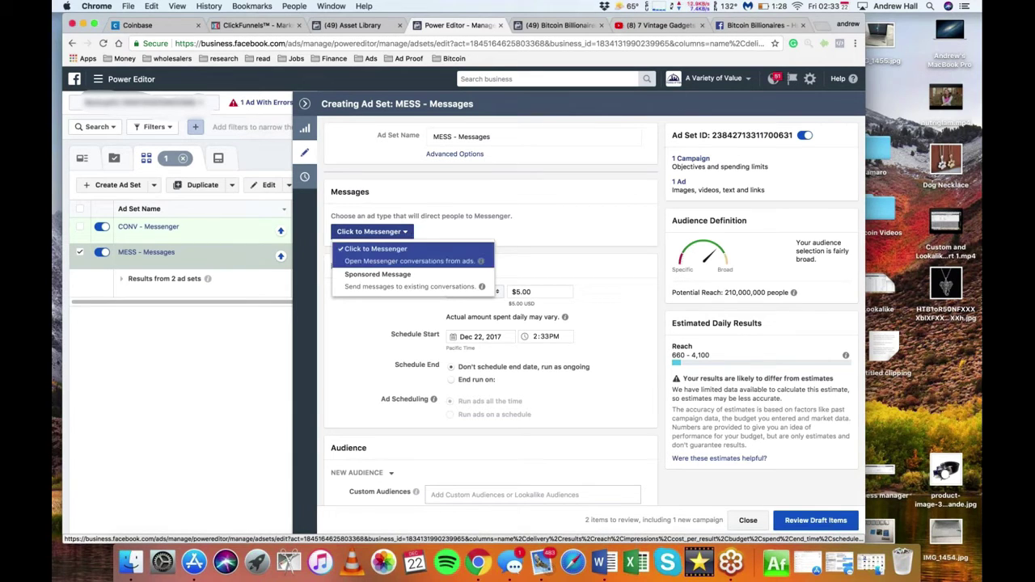
{"action": "mouse_move", "coordinate": [480, 264]}
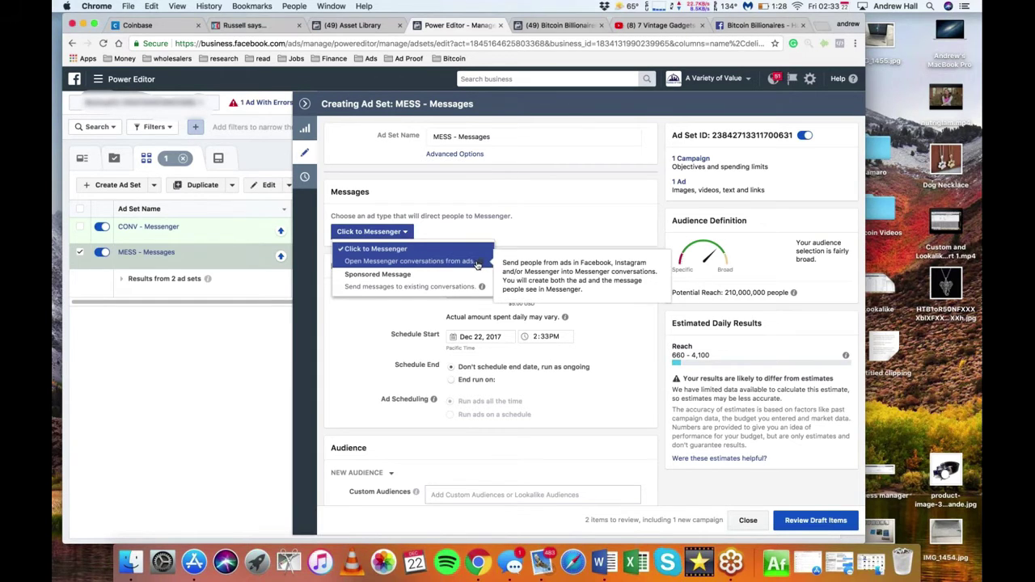
{"action": "left_click", "coordinate": [452, 288]}
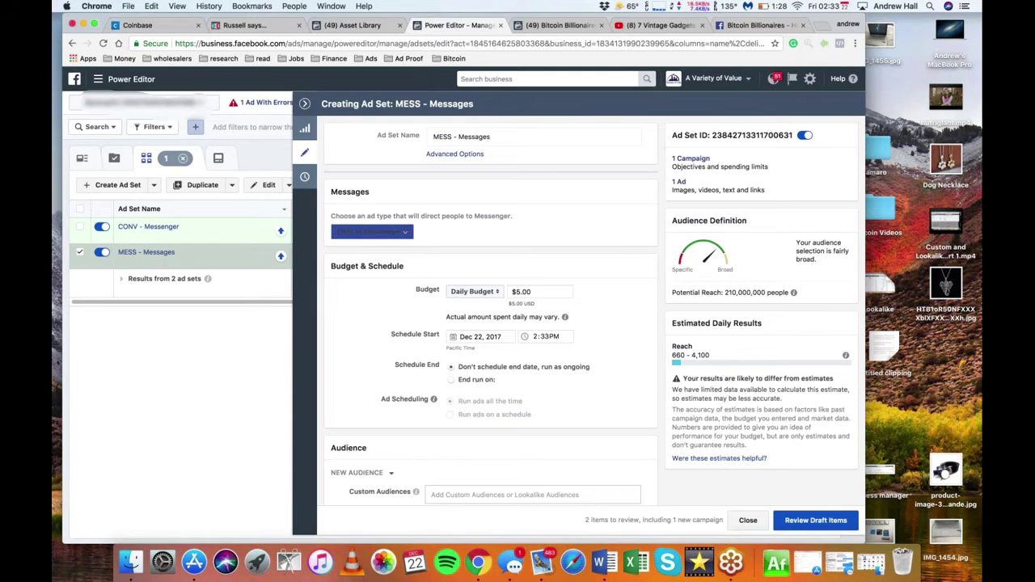
{"action": "left_click", "coordinate": [477, 231]}
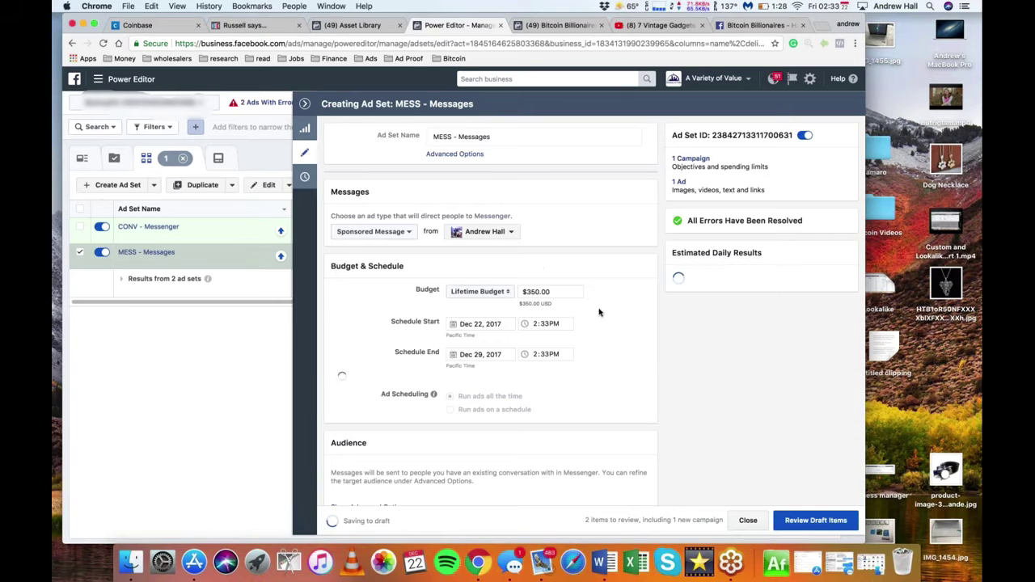
Step: Switch the ad set's budget type to Daily Budget
{"action": "left_click", "coordinate": [533, 291]}
{"action": "key", "text": "super+a"}
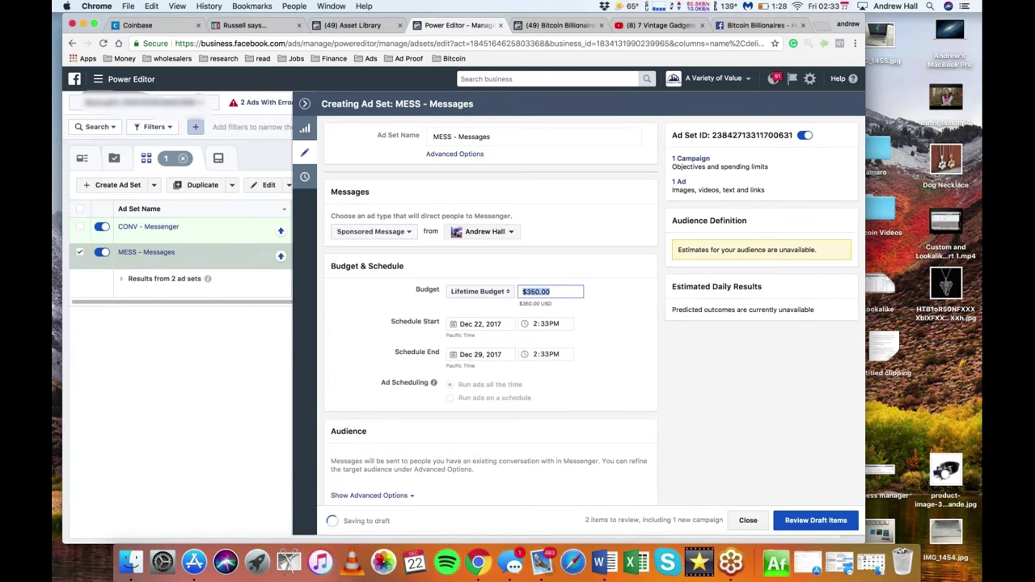
{"action": "left_click", "coordinate": [480, 291]}
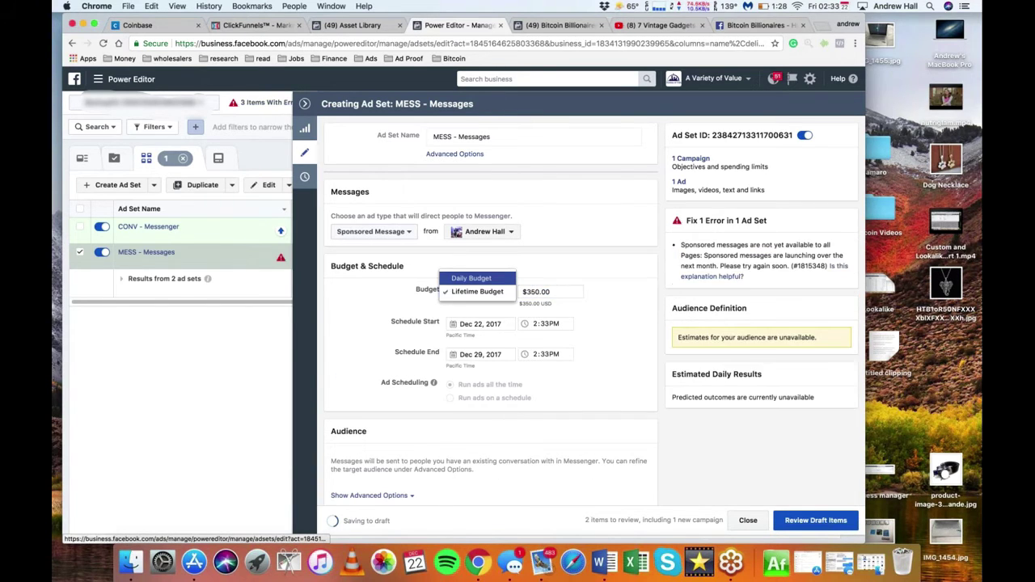
{"action": "left_click", "coordinate": [465, 275]}
{"action": "left_click", "coordinate": [546, 292]}
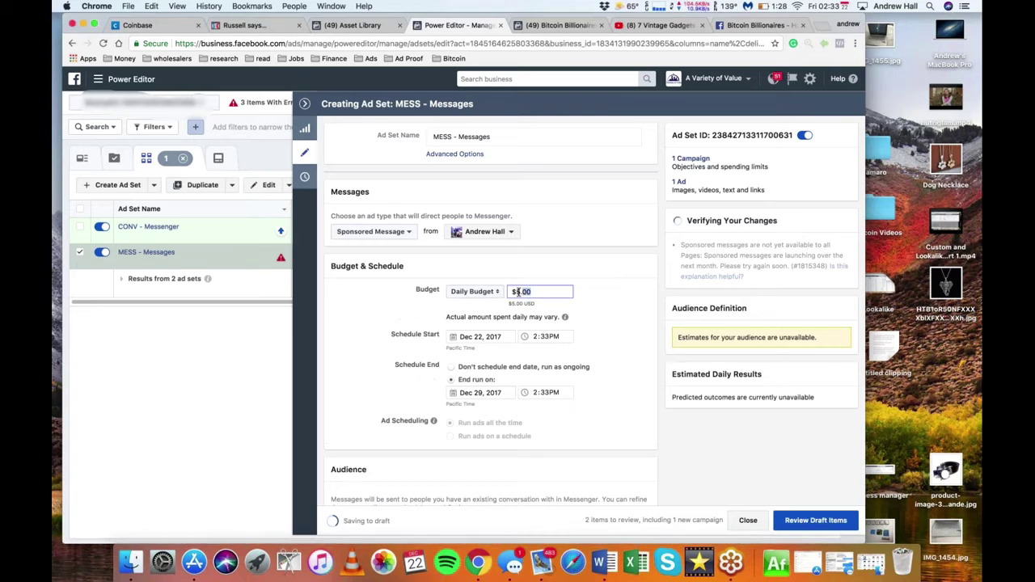
{"action": "left_click_drag", "start_coordinate": [546, 292], "coordinate": [515, 291]}
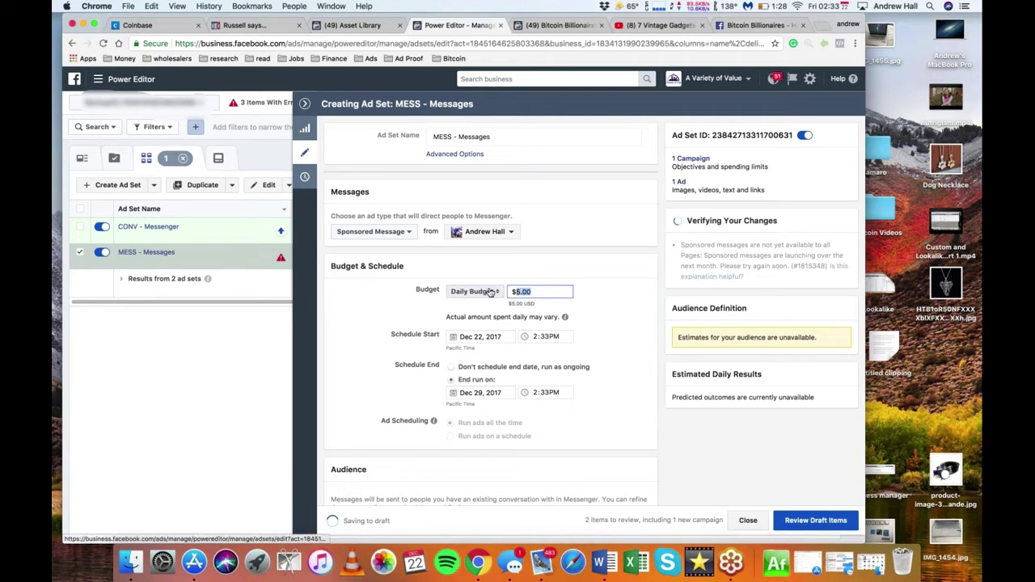
Step: Set the daily budget to $1.00 and run the ad set as ongoing without an end date
{"action": "left_click", "coordinate": [490, 292]}
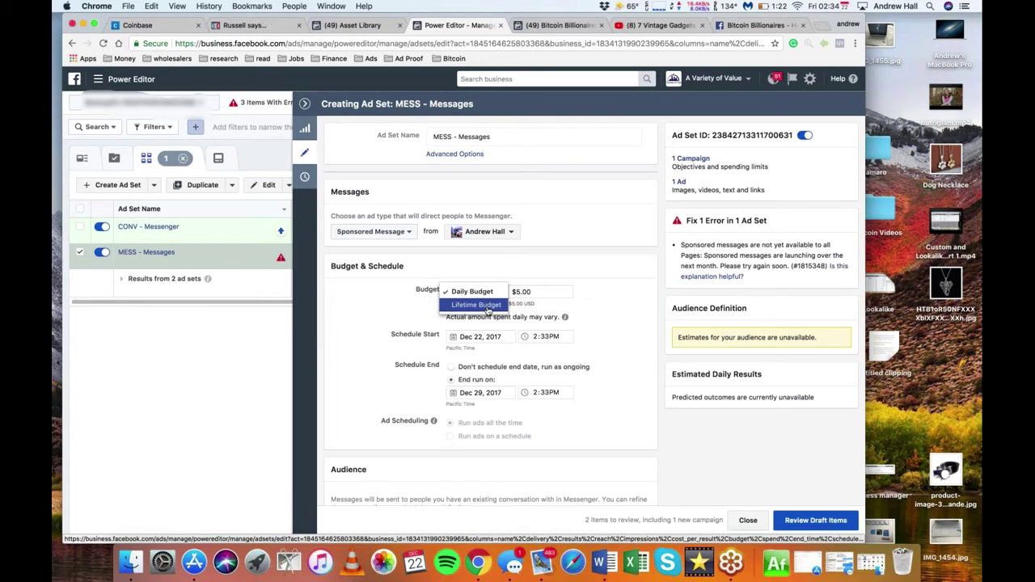
{"action": "left_click", "coordinate": [513, 292]}
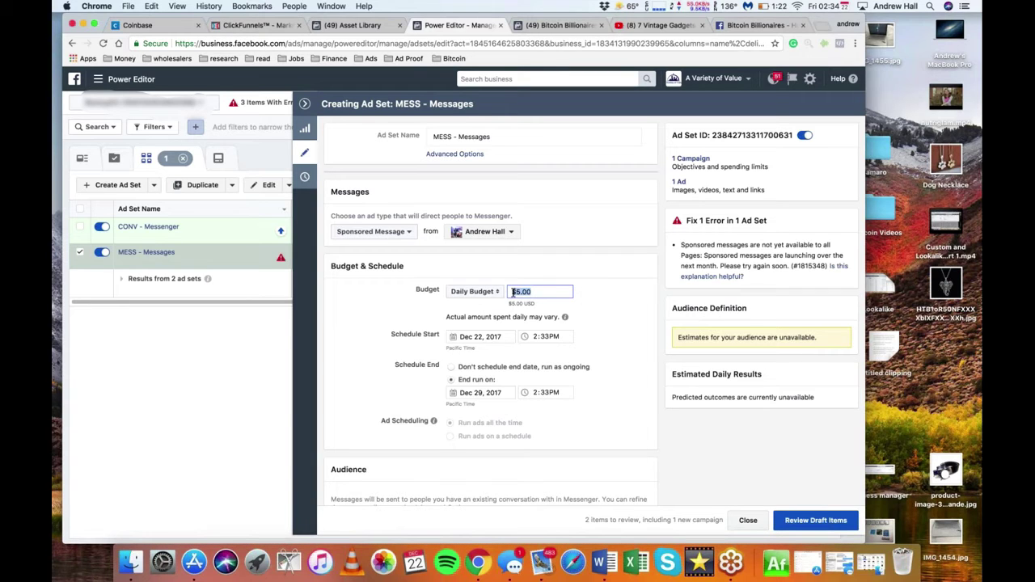
{"action": "key", "text": "BackSpace"}
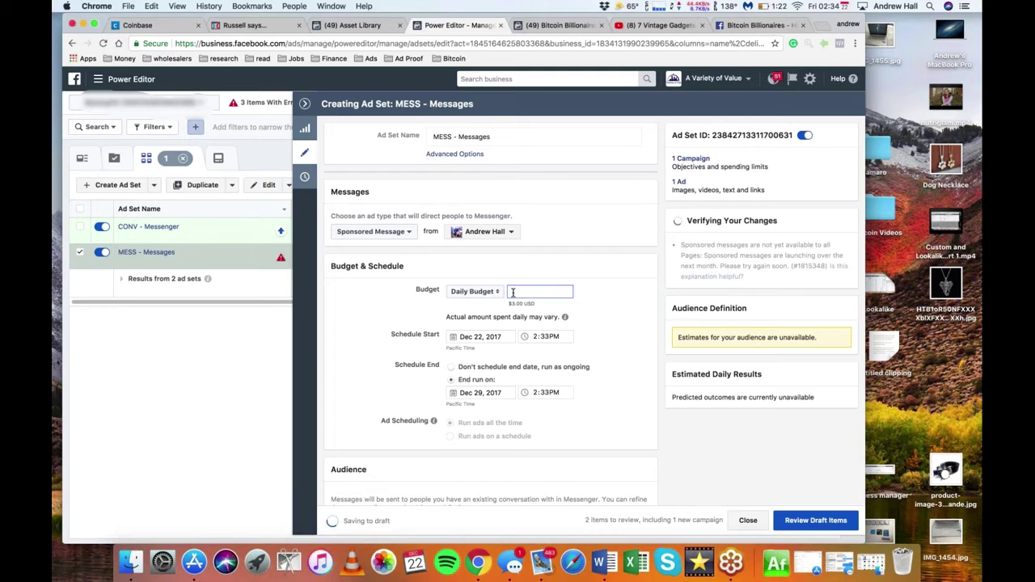
{"action": "type", "text": "1"}
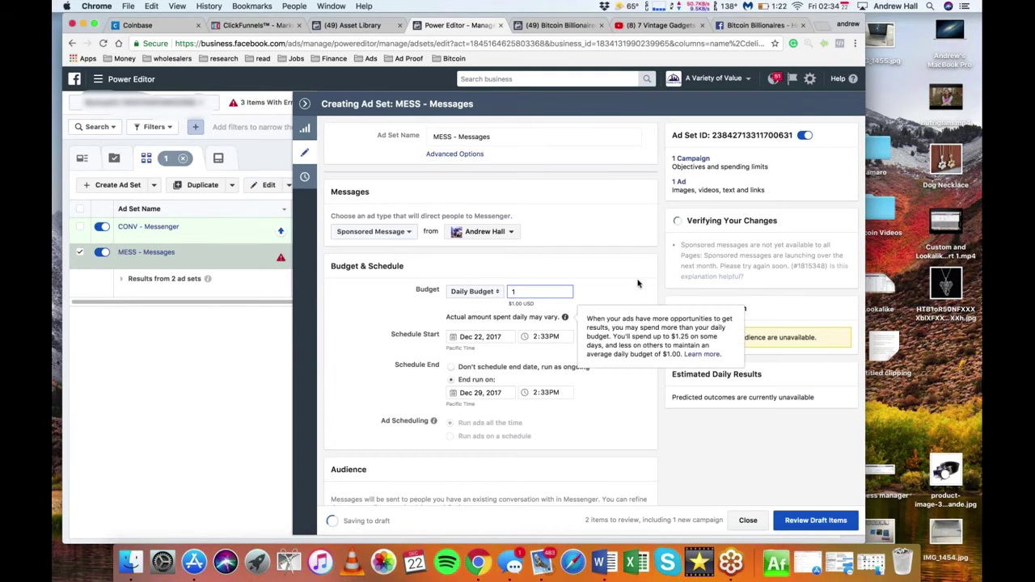
{"action": "left_click", "coordinate": [637, 283]}
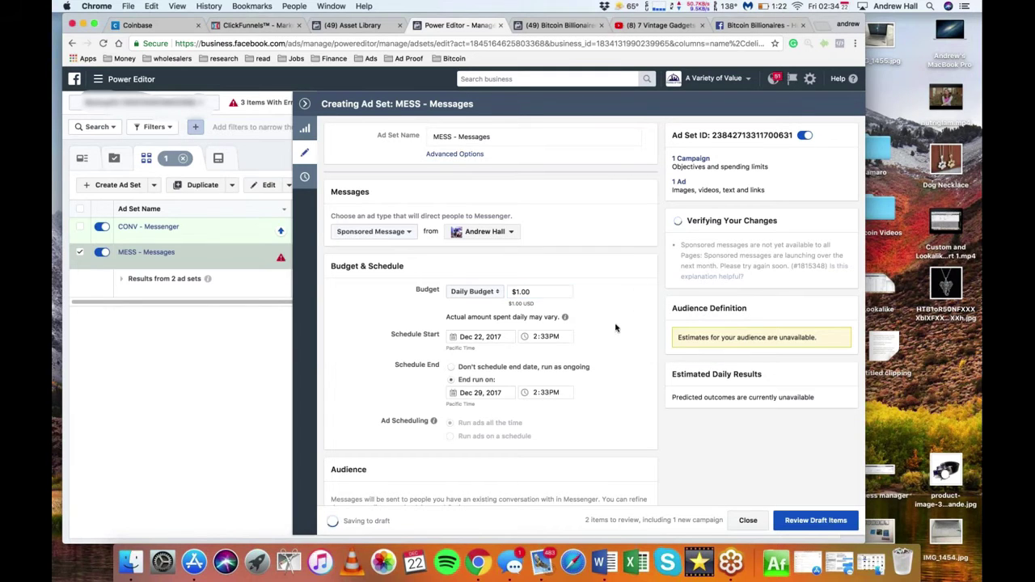
{"action": "left_click", "coordinate": [451, 367]}
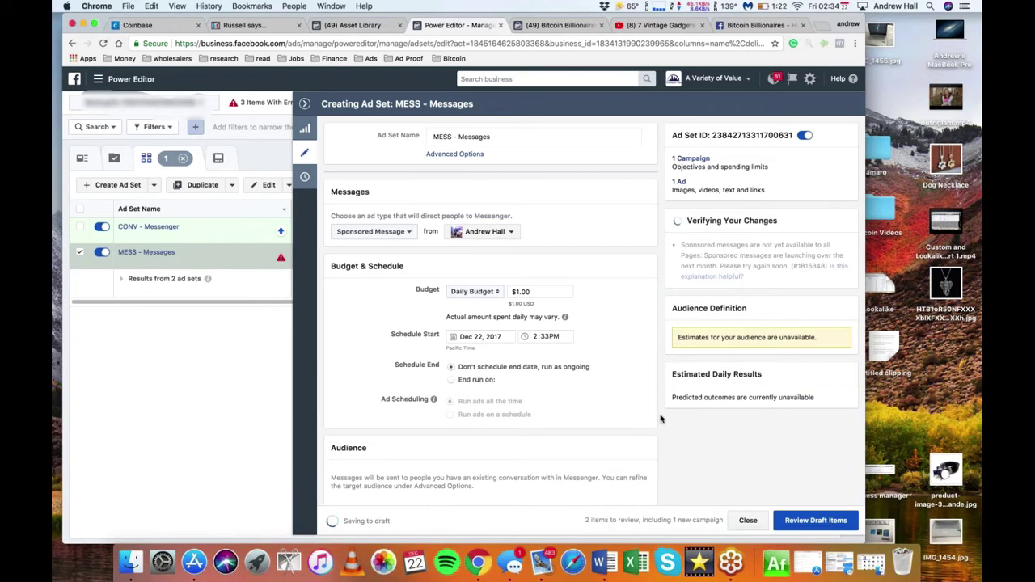
Step: Switch the ad set's placement to Edit Placements and check the platforms offered for sponsored messages
{"action": "scroll", "coordinate": [660, 418], "scroll_direction": "down", "scroll_amount": 5}
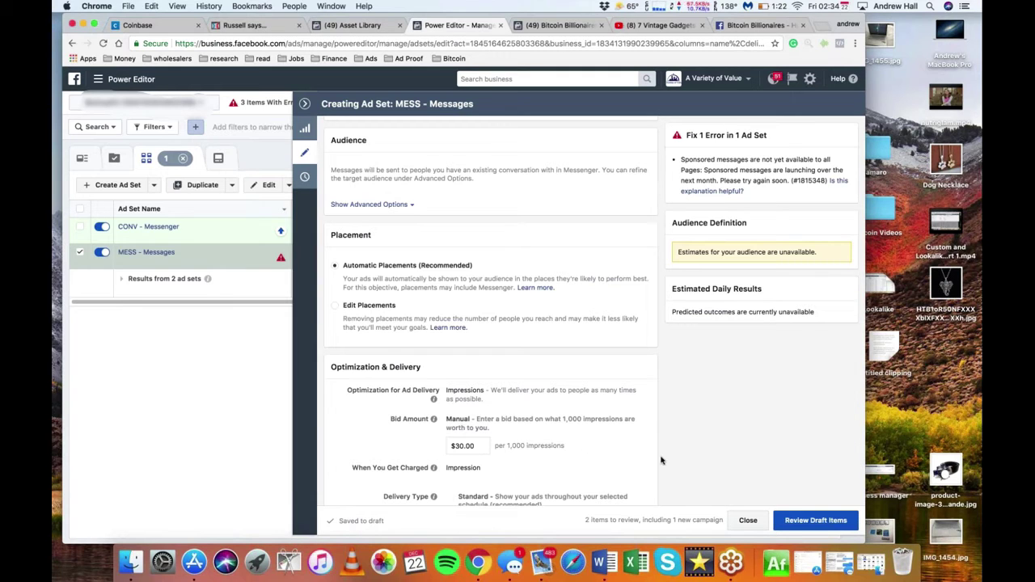
{"action": "scroll", "coordinate": [661, 460], "scroll_direction": "down", "scroll_amount": 2}
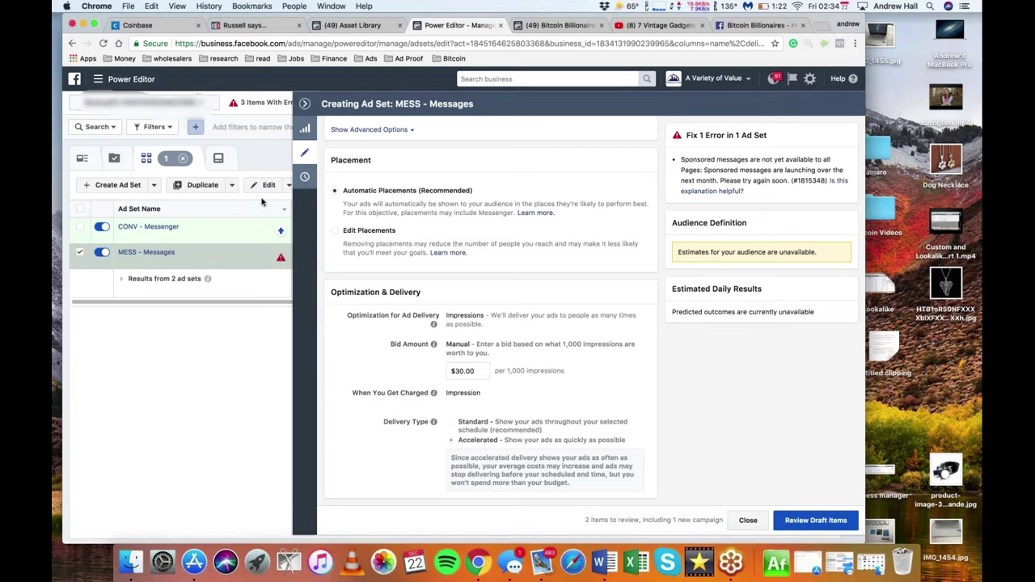
{"action": "left_click", "coordinate": [335, 230]}
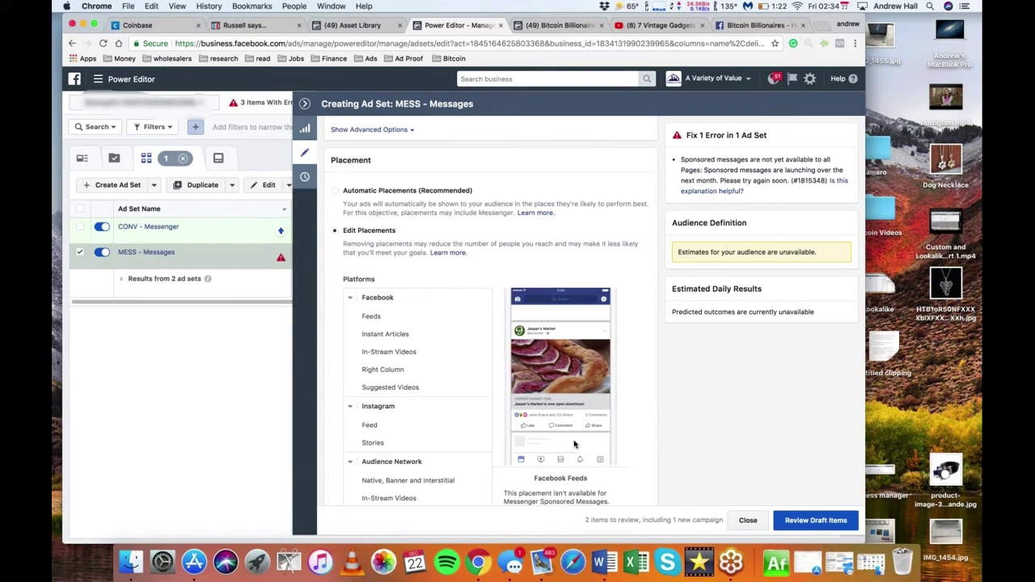
{"action": "scroll", "coordinate": [667, 447], "scroll_direction": "down", "scroll_amount": 3}
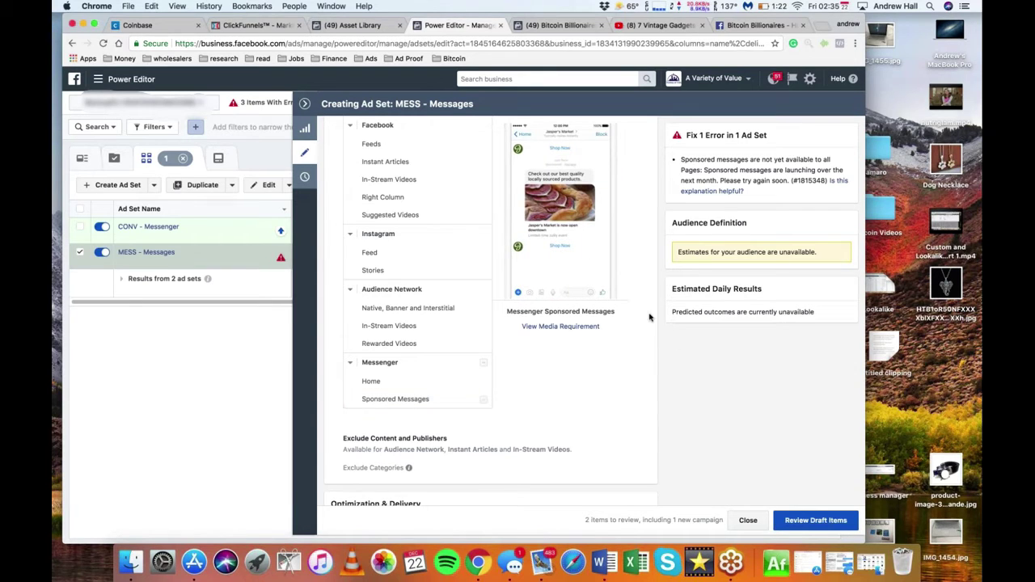
Step: Expand the audience's advanced options and review the existing-conversation note, targeting fields and saved target audiences
{"action": "scroll", "coordinate": [649, 317], "scroll_direction": "up", "scroll_amount": 6}
{"action": "scroll", "coordinate": [492, 310], "scroll_direction": "up", "scroll_amount": 3}
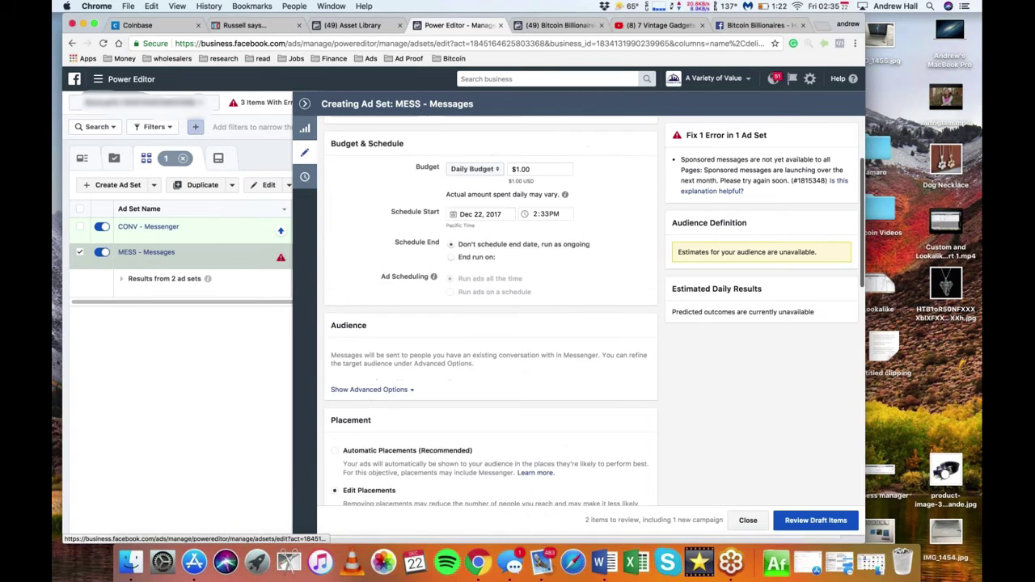
{"action": "scroll", "coordinate": [492, 310], "scroll_direction": "down", "scroll_amount": 2}
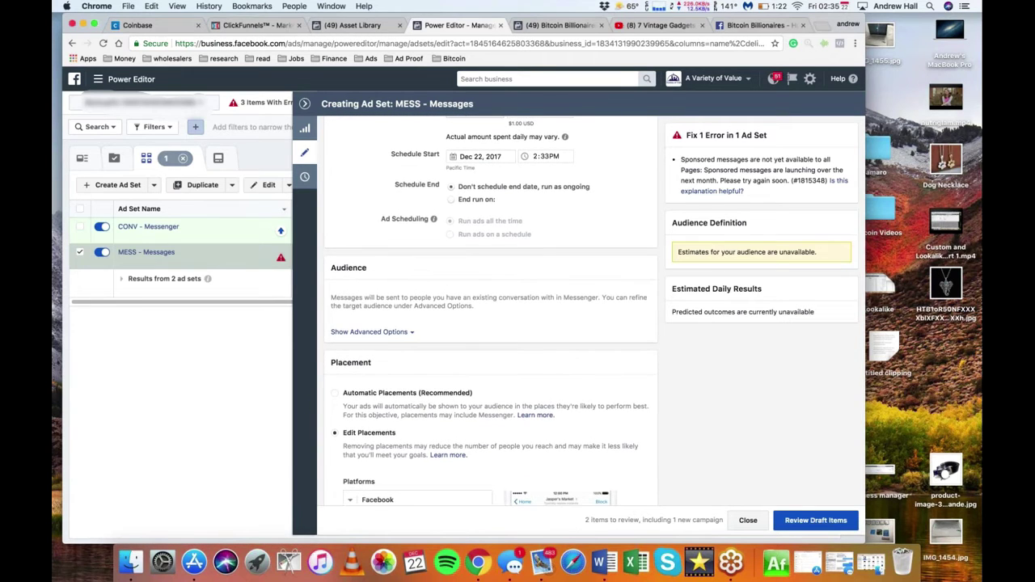
{"action": "left_click_drag", "start_coordinate": [474, 306], "coordinate": [329, 301]}
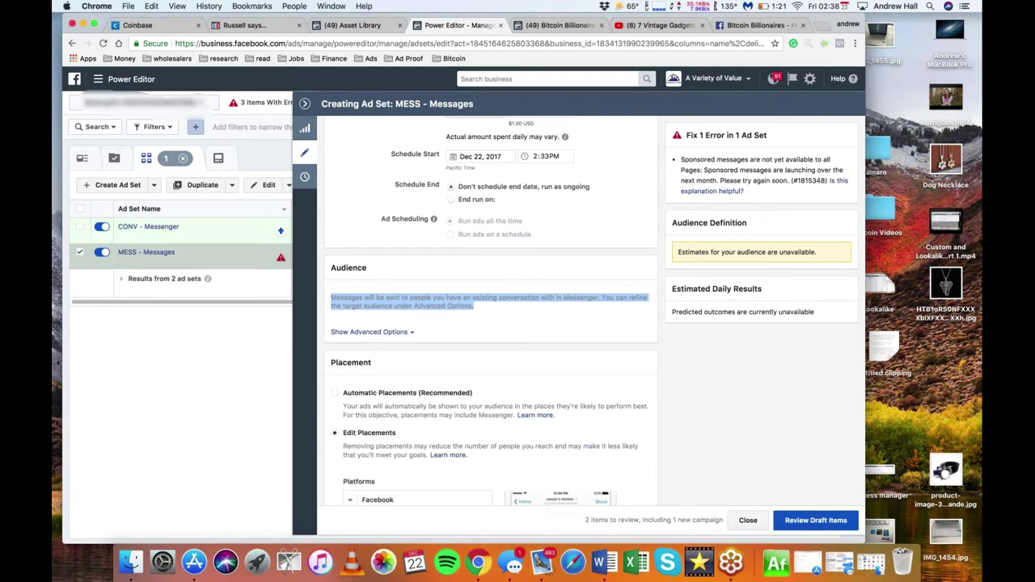
{"action": "left_click", "coordinate": [369, 331]}
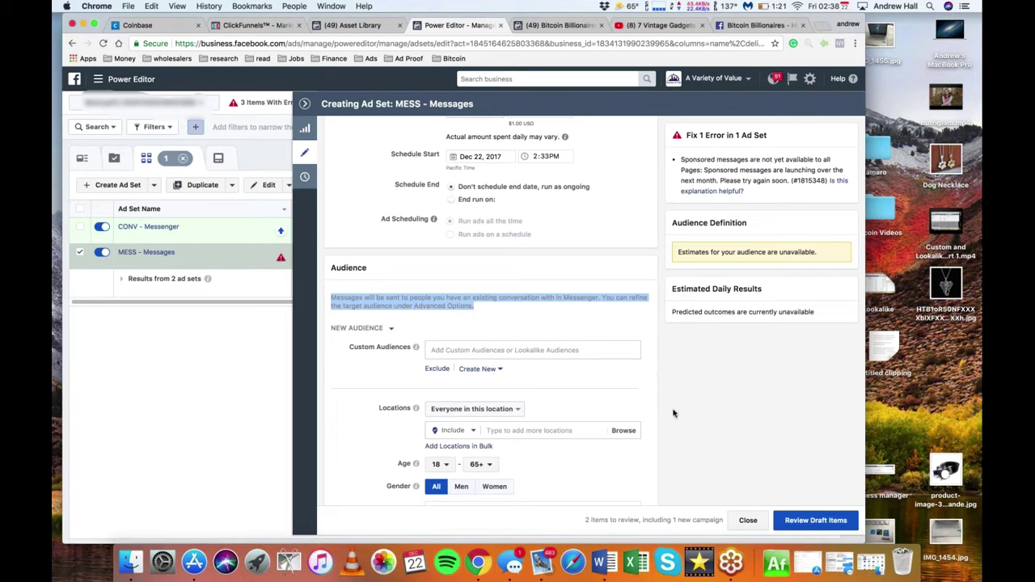
{"action": "scroll", "coordinate": [673, 413], "scroll_direction": "down", "scroll_amount": 5}
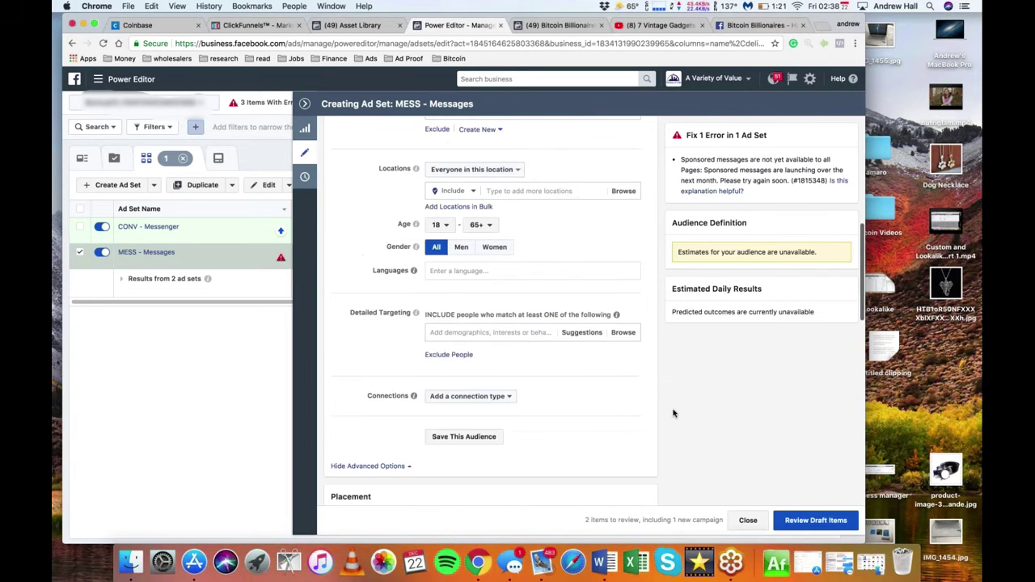
{"action": "scroll", "coordinate": [672, 418], "scroll_direction": "up", "scroll_amount": 4}
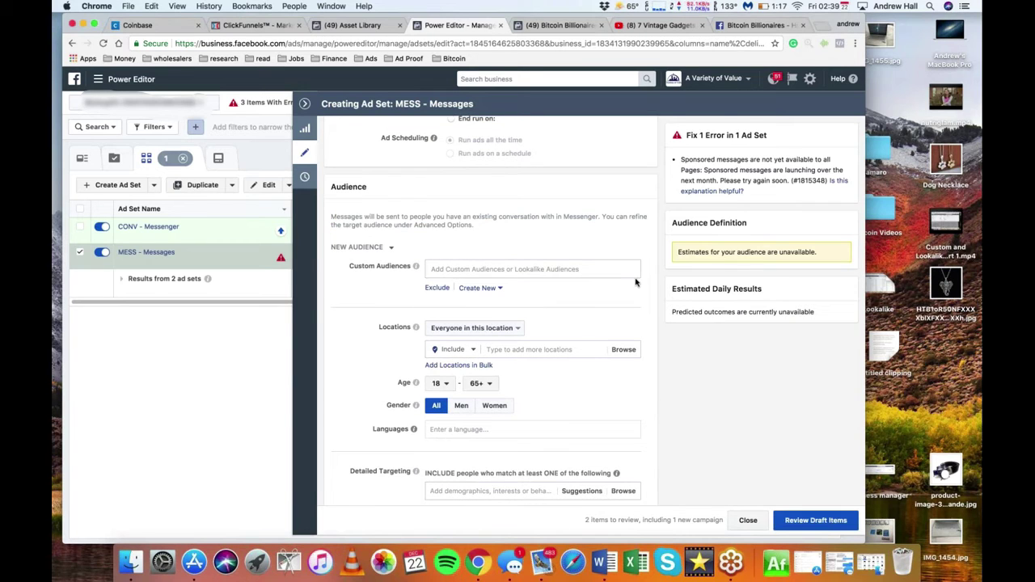
{"action": "left_click", "coordinate": [391, 247]}
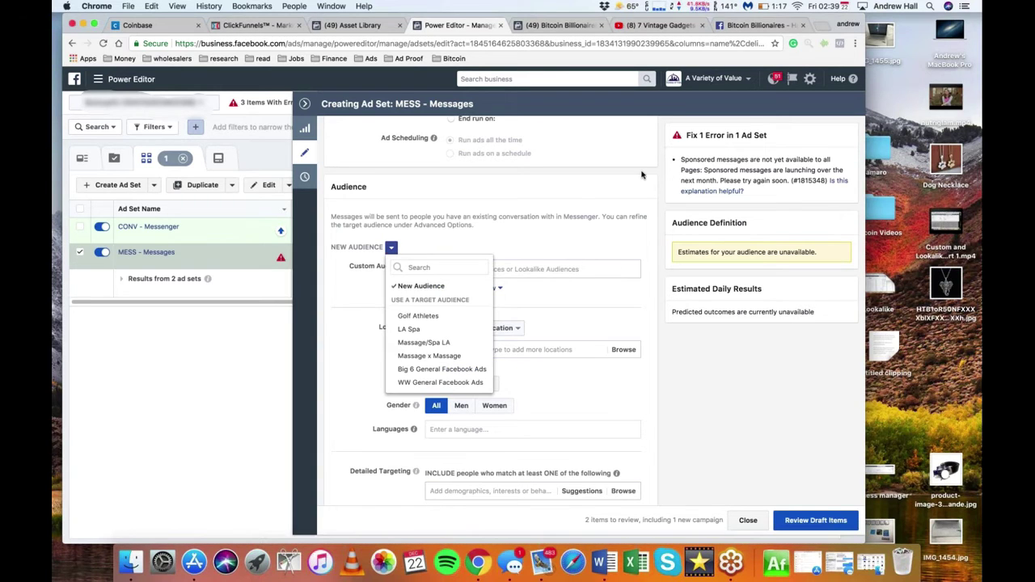
{"action": "scroll", "coordinate": [642, 174], "scroll_direction": "up", "scroll_amount": 5}
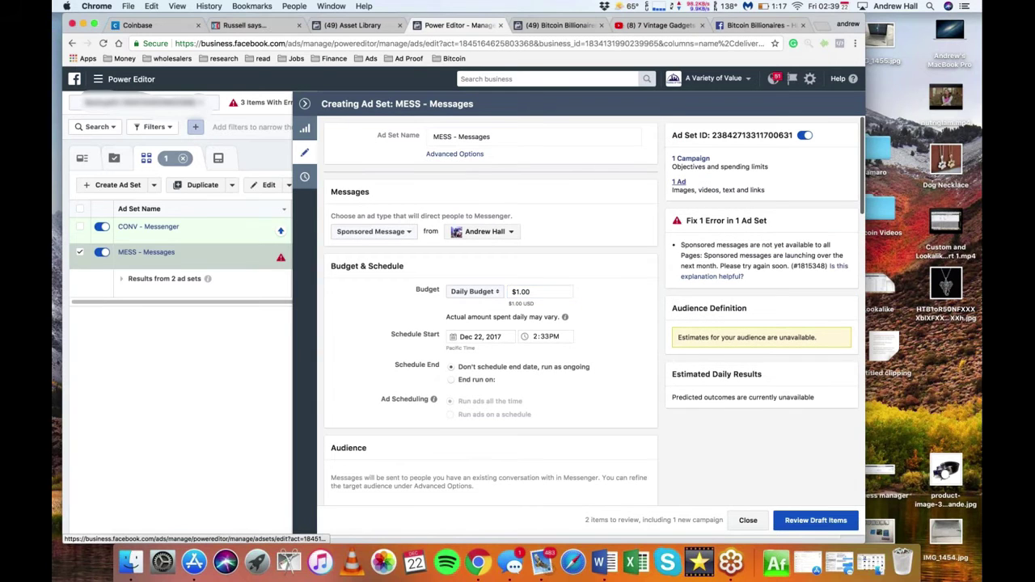
Step: Open the ad set's MESS - Messages ad and examine its message setup, image library and recommended image size
{"action": "left_click", "coordinate": [678, 182]}
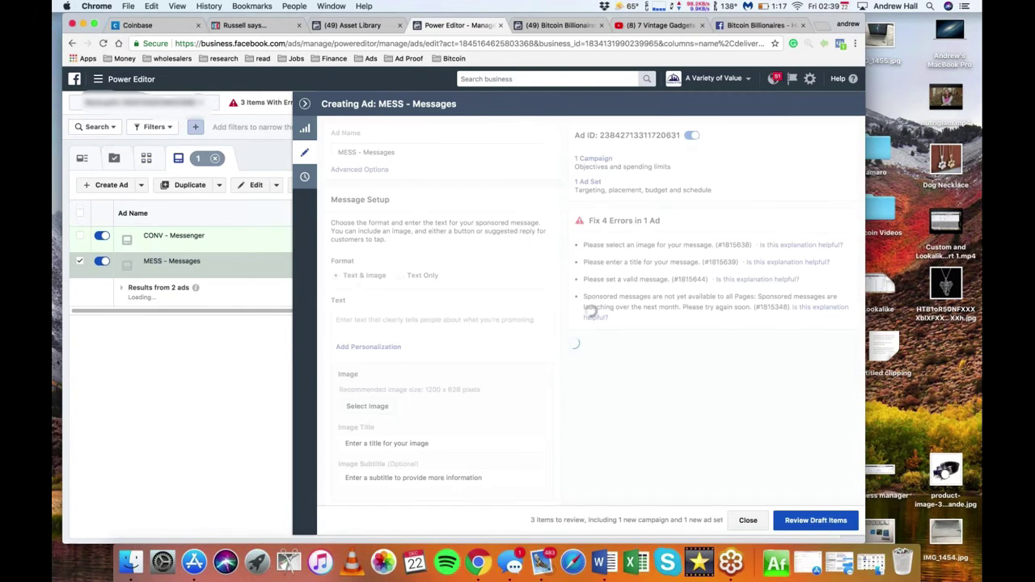
{"action": "scroll", "coordinate": [458, 326], "scroll_direction": "down", "scroll_amount": 3}
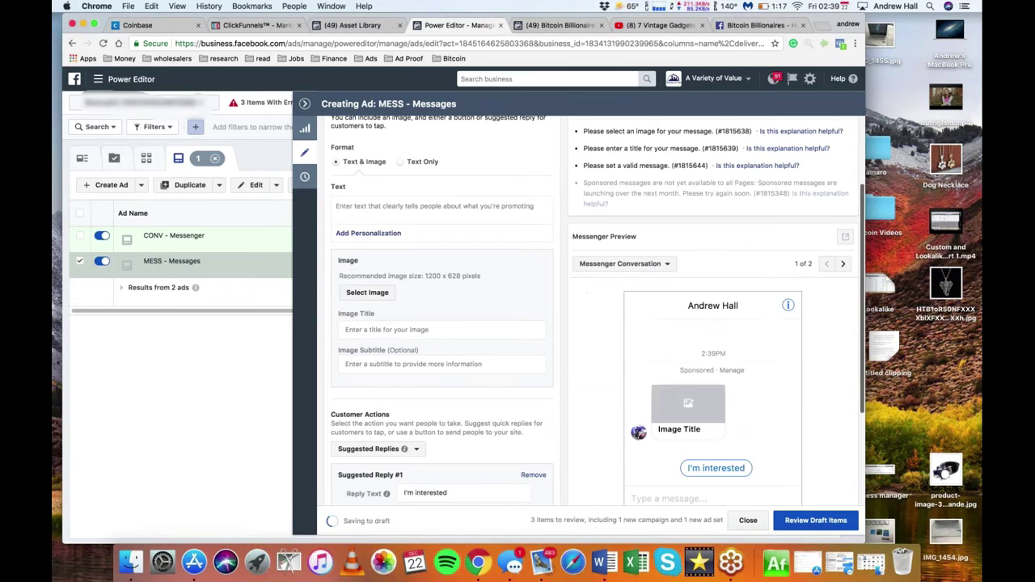
{"action": "left_click", "coordinate": [458, 328]}
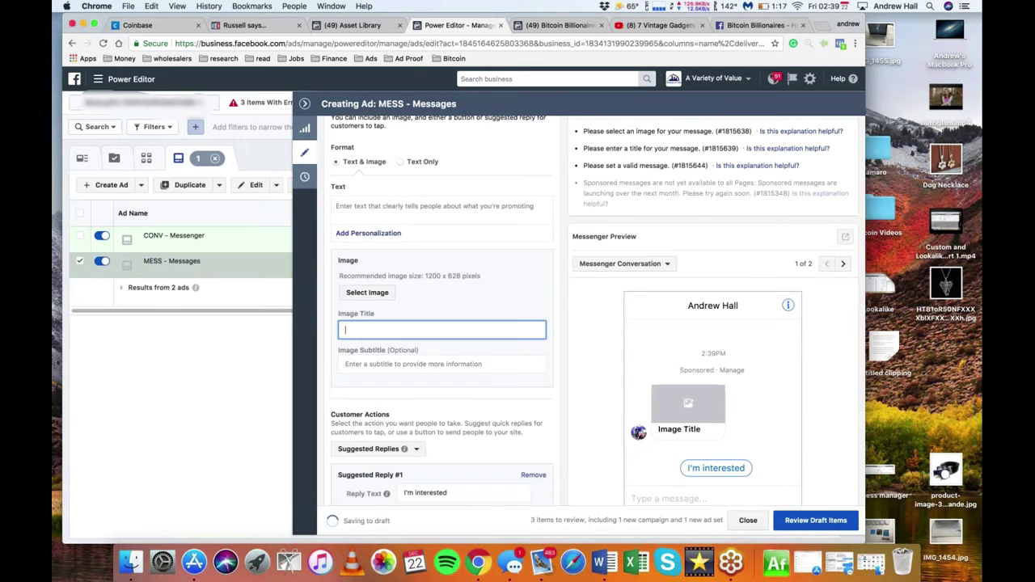
{"action": "left_click", "coordinate": [368, 293]}
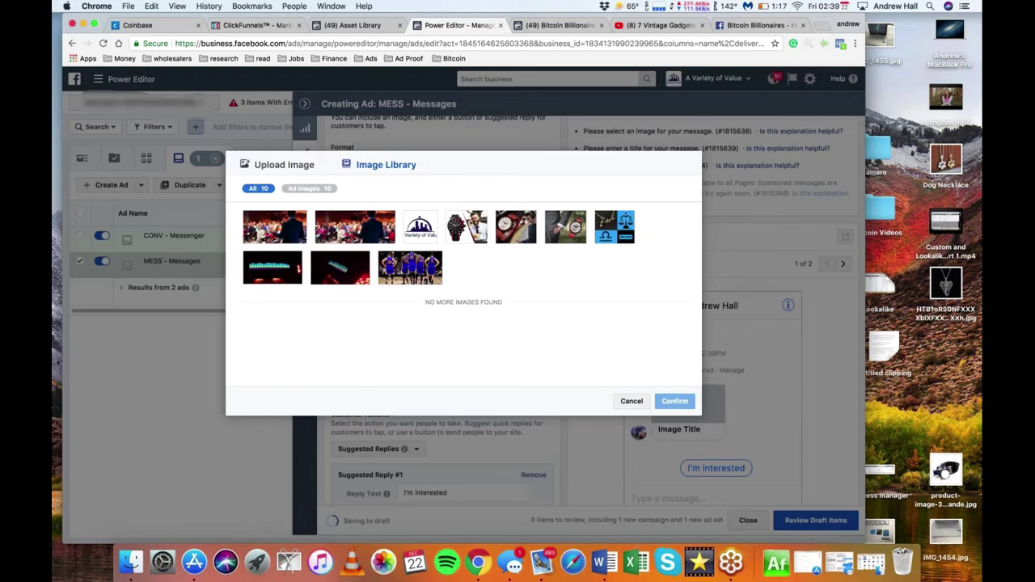
{"action": "left_click", "coordinate": [631, 401]}
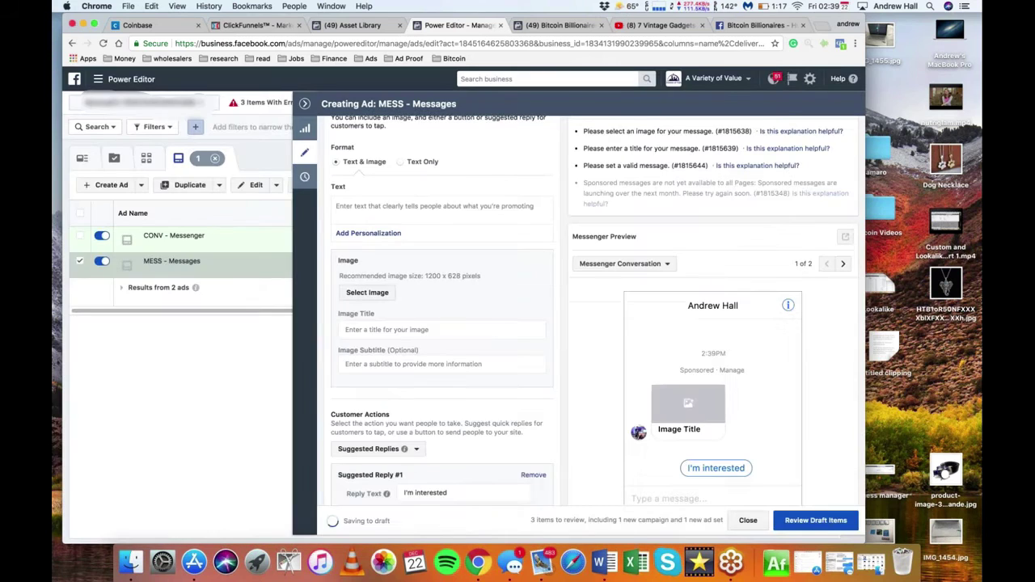
{"action": "left_click_drag", "start_coordinate": [461, 276], "coordinate": [425, 276]}
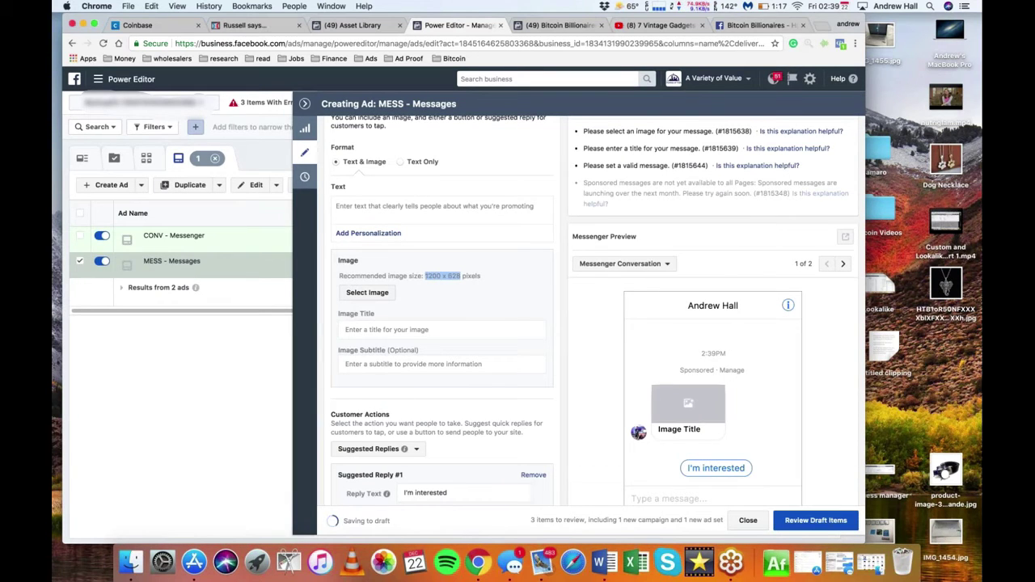
Step: Open canva.com in a new browser tab and switch the new design to custom dimensions
{"action": "left_click", "coordinate": [824, 27]}
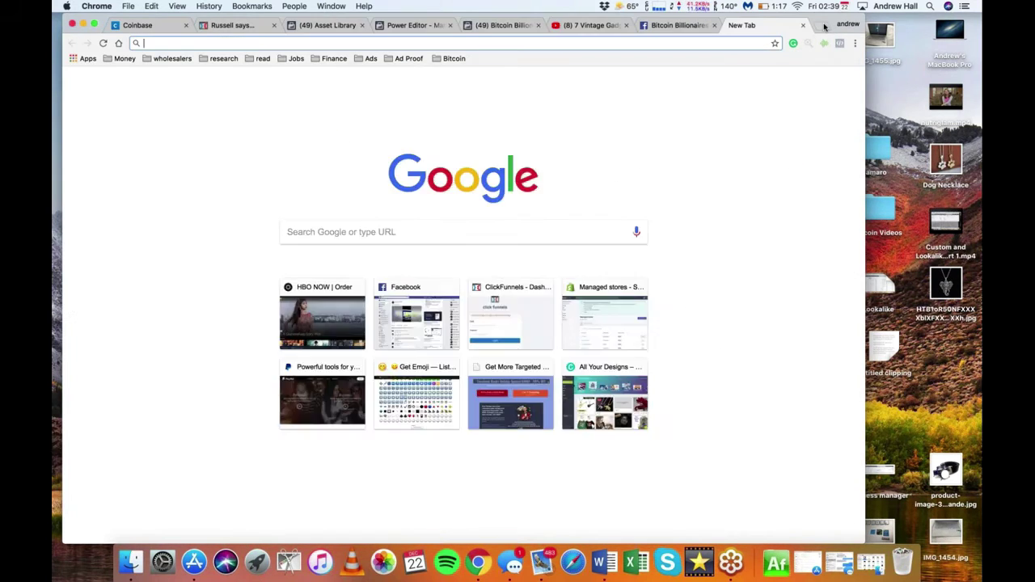
{"action": "type", "text": "canva.com"}
{"action": "key", "text": "Return"}
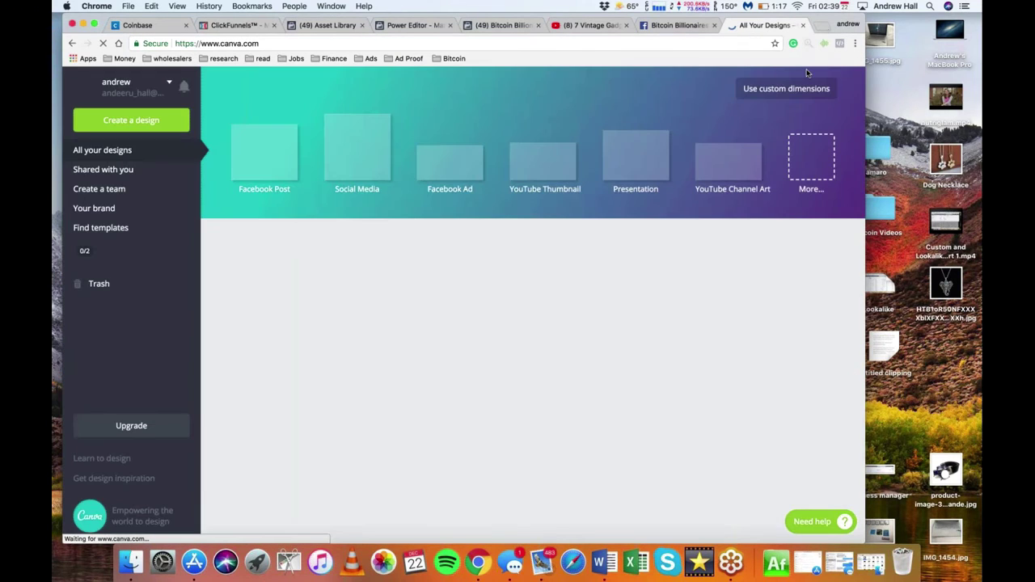
{"action": "left_click", "coordinate": [780, 88]}
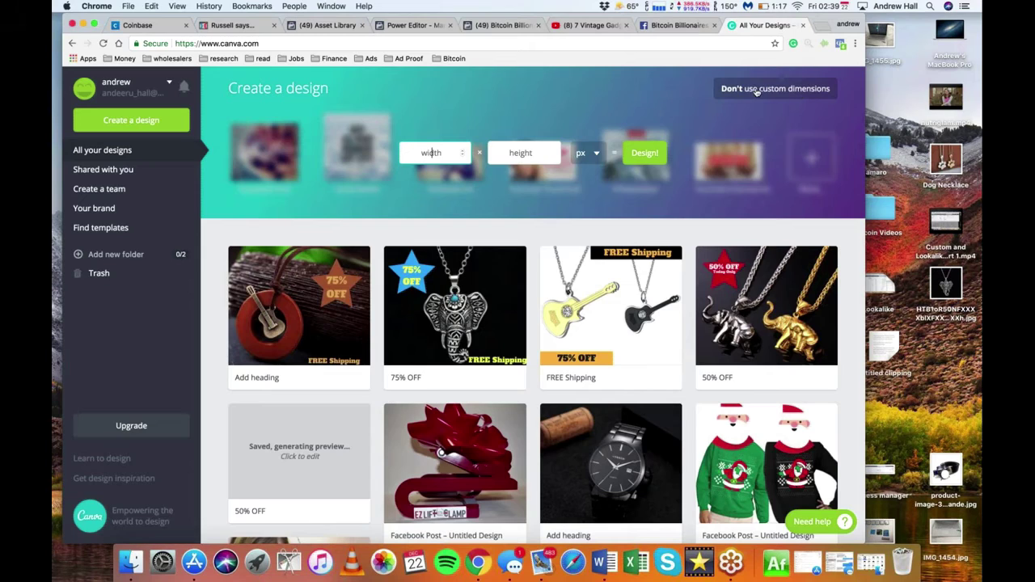
Step: Create a 1200 x 628 px design in Canva, checking the ad's recommended image size in Power Editor
{"action": "left_click", "coordinate": [432, 153]}
{"action": "type", "text": "1200"}
{"action": "left_click", "coordinate": [485, 25]}
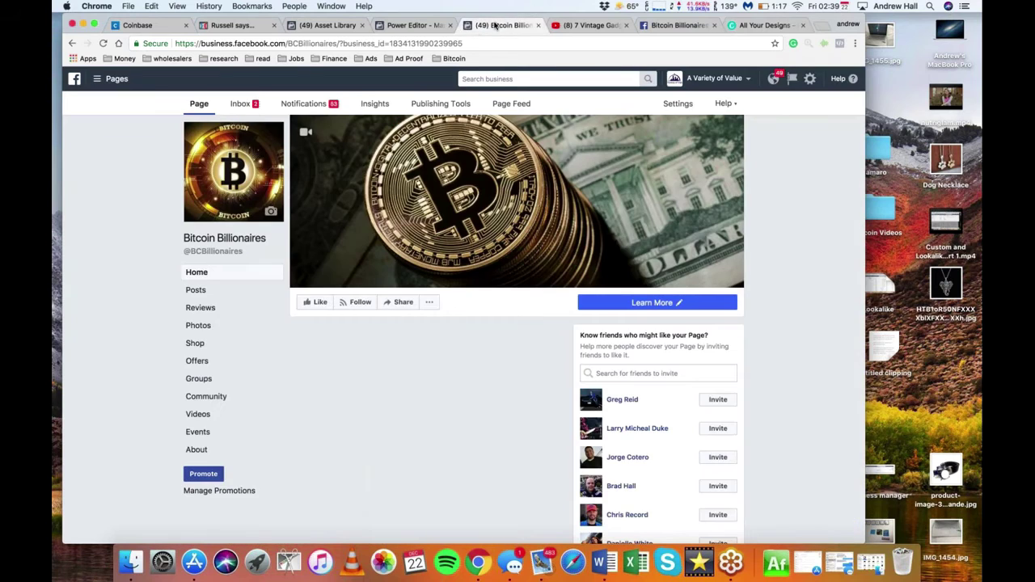
{"action": "left_click", "coordinate": [538, 25]}
{"action": "left_click", "coordinate": [412, 25]}
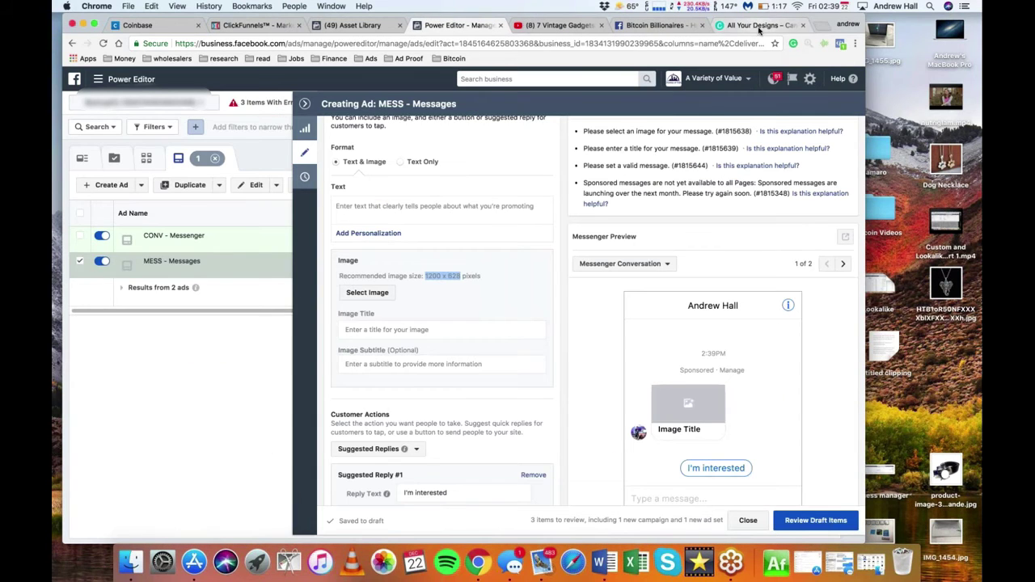
{"action": "left_click", "coordinate": [758, 27]}
{"action": "left_click", "coordinate": [523, 153]}
{"action": "type", "text": "628"}
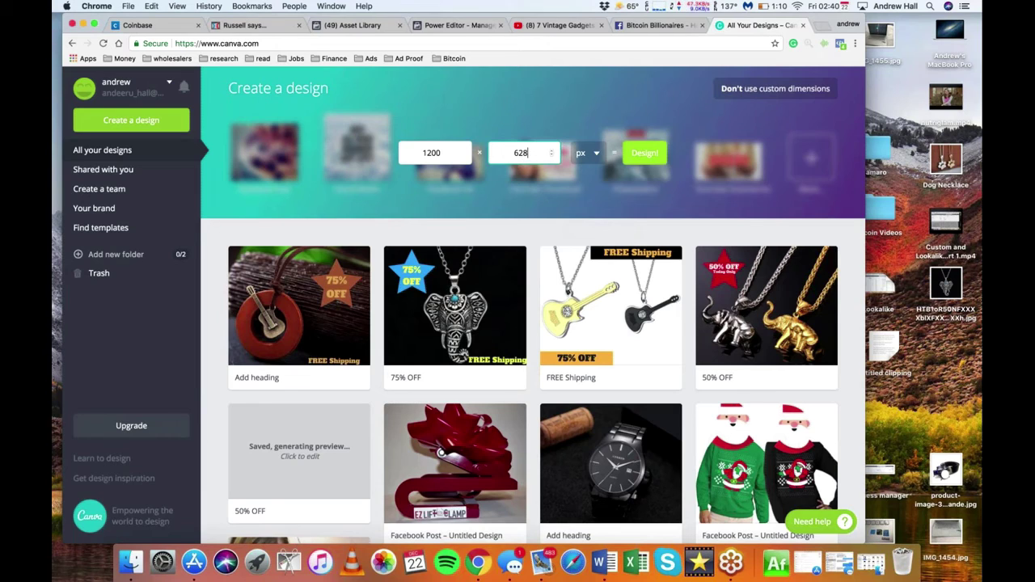
{"action": "key", "text": "Return"}
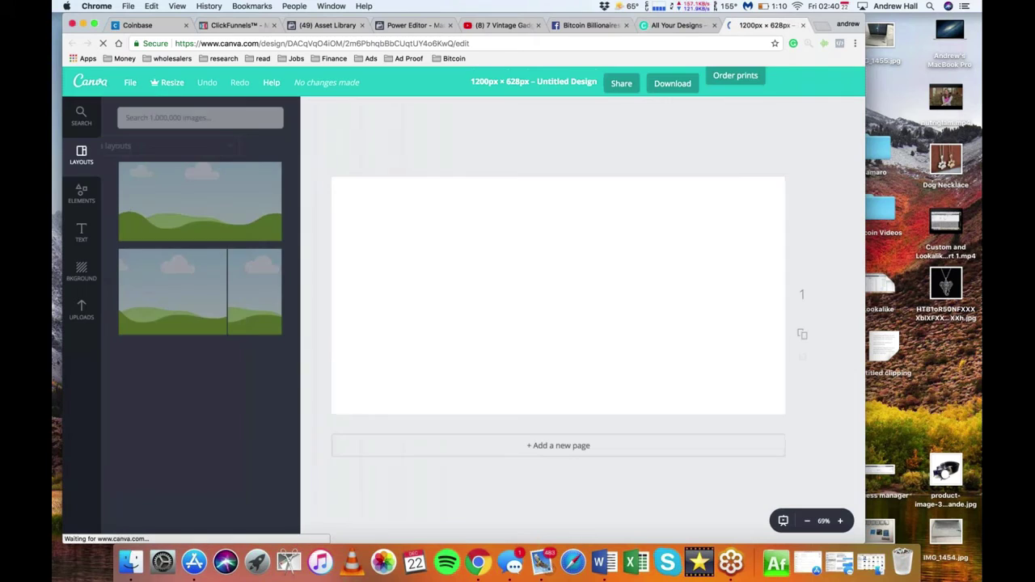
Step: Fill the blank design with the uploaded photo of the woman at the piano and download the design
{"action": "left_click", "coordinate": [84, 308]}
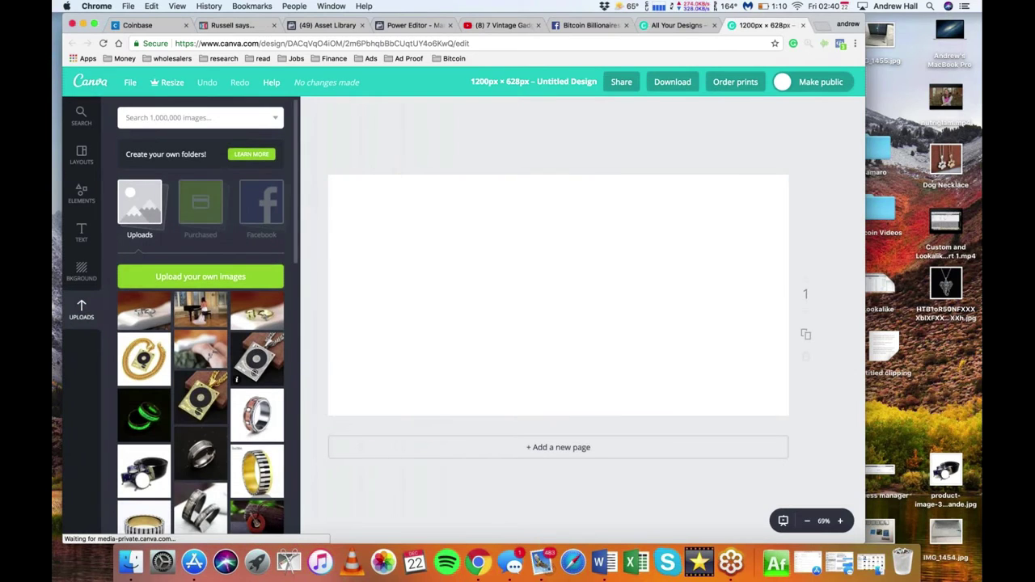
{"action": "left_click_drag", "start_coordinate": [200, 309], "coordinate": [553, 297]}
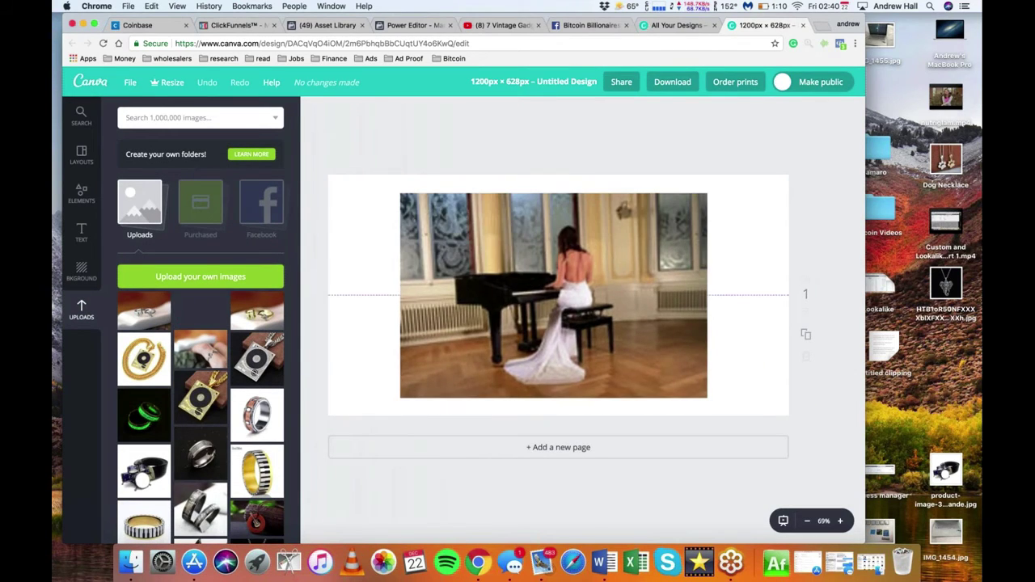
{"action": "left_click_drag", "start_coordinate": [400, 397], "coordinate": [322, 449]}
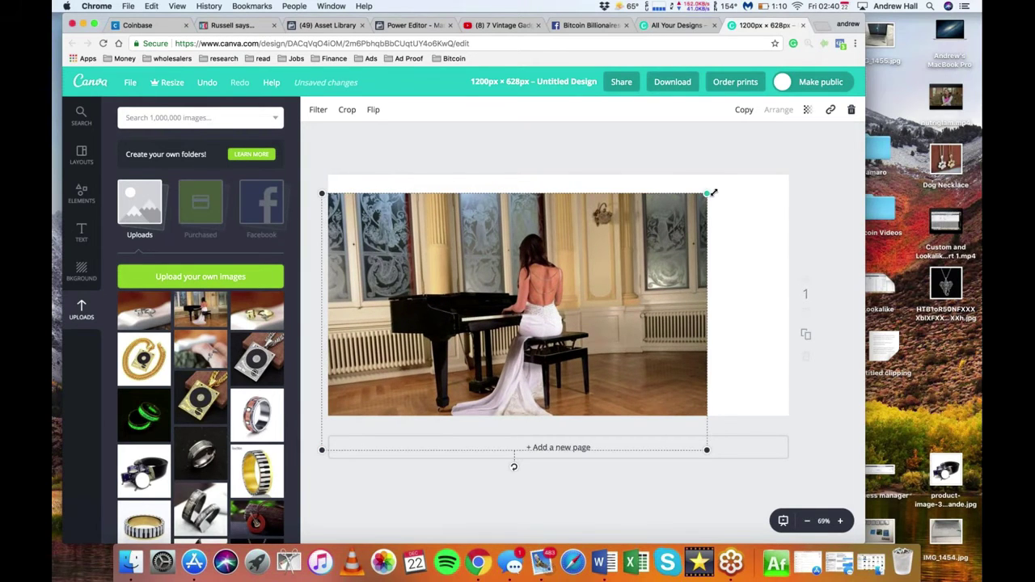
{"action": "left_click_drag", "start_coordinate": [709, 193], "coordinate": [804, 143]}
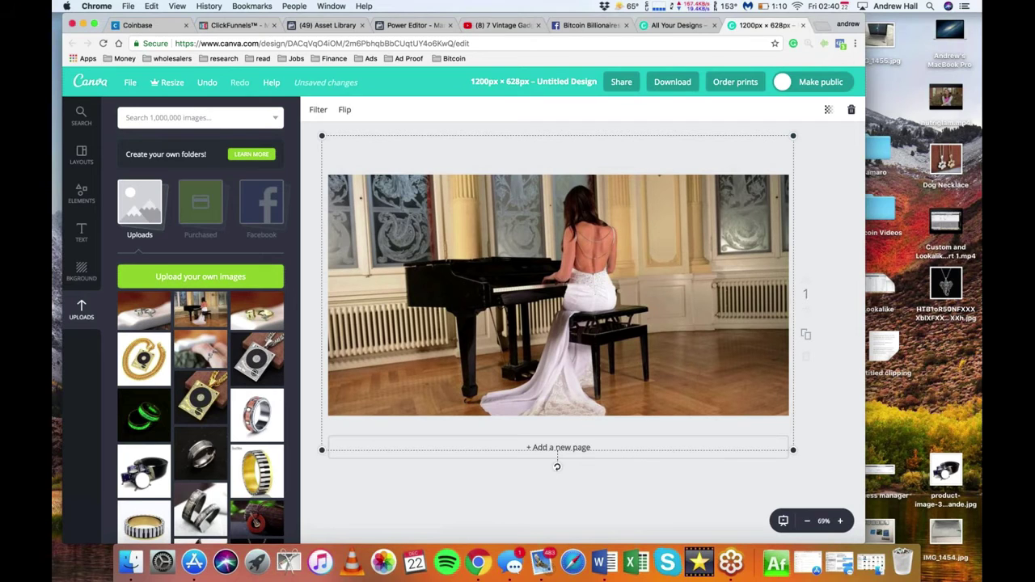
{"action": "left_click", "coordinate": [672, 82]}
{"action": "left_click", "coordinate": [672, 220]}
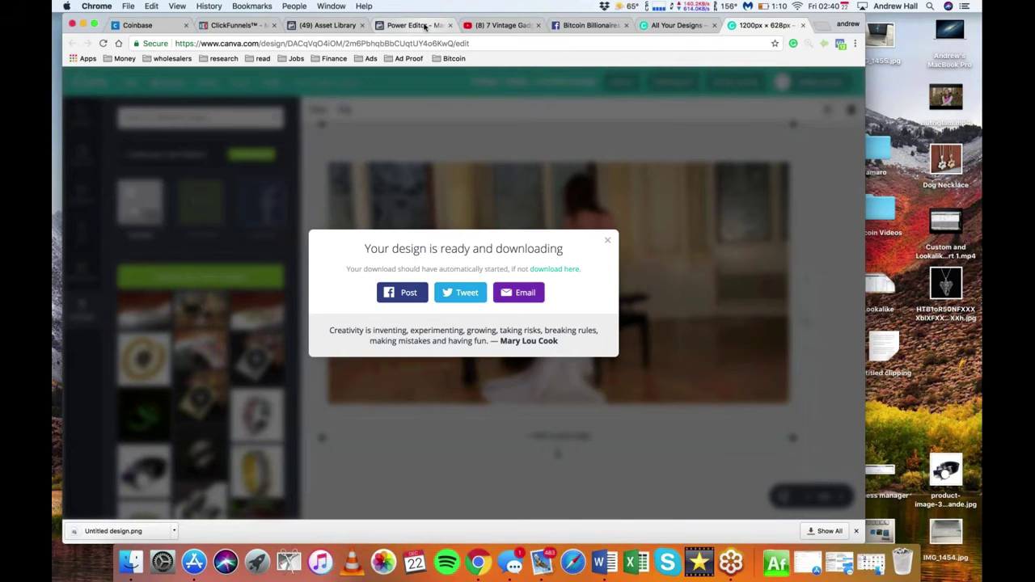
Step: Switch back to Power Editor, upload Untitled design.png and confirm it as the MESS - Messages ad's image
{"action": "left_click", "coordinate": [425, 27]}
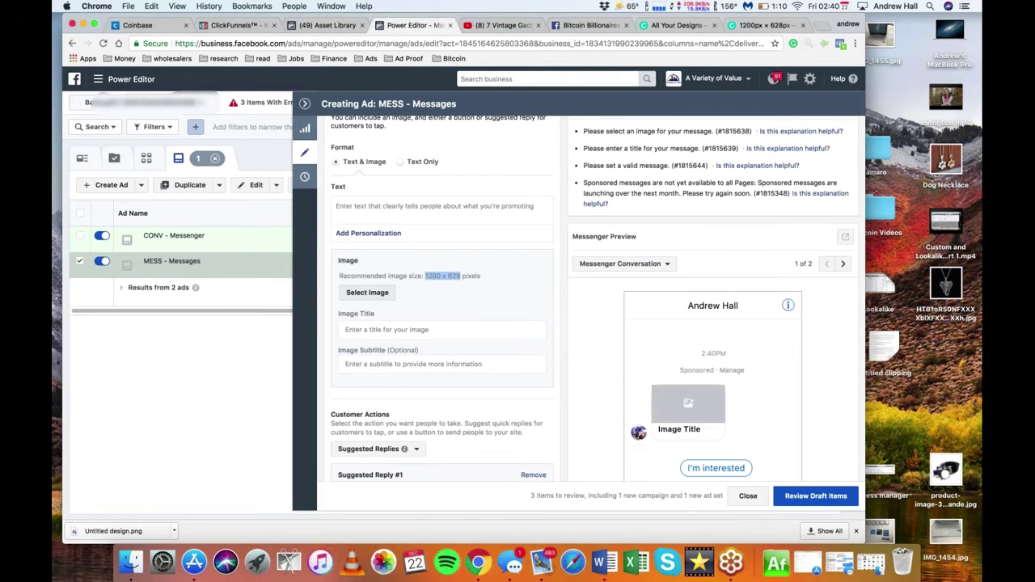
{"action": "left_click", "coordinate": [367, 291]}
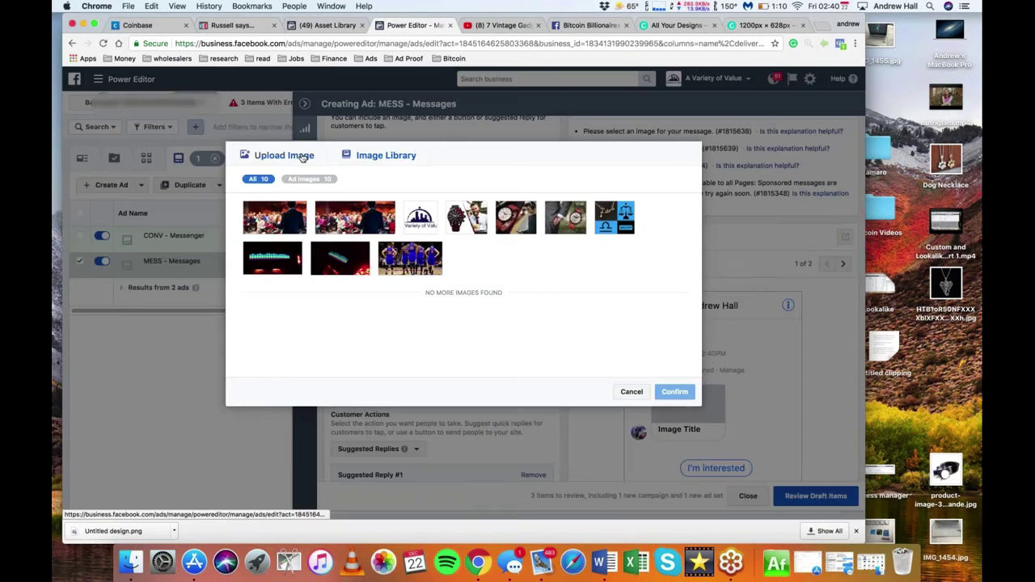
{"action": "left_click", "coordinate": [281, 155]}
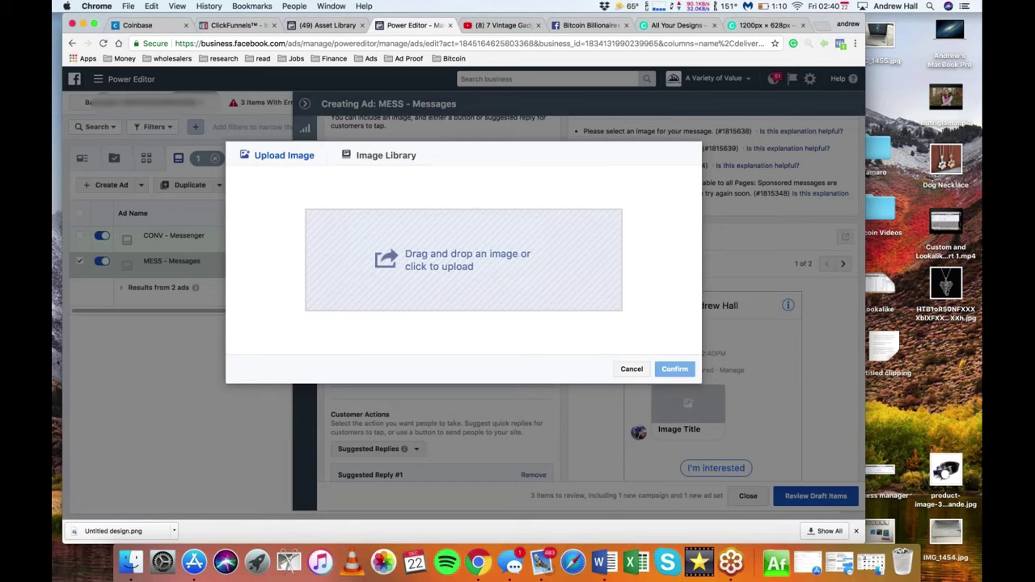
{"action": "left_click_drag", "start_coordinate": [113, 531], "coordinate": [402, 260]}
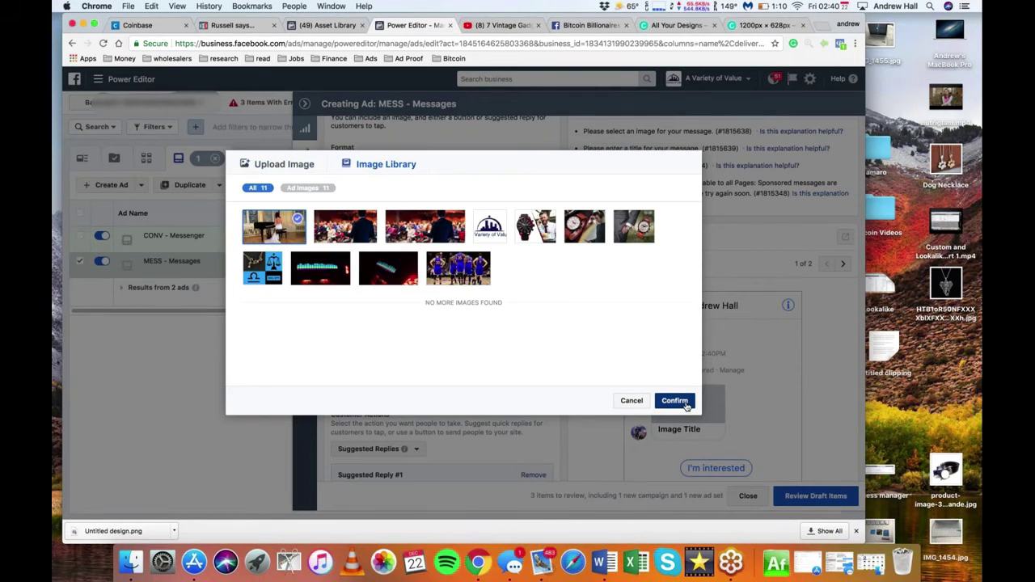
{"action": "left_click", "coordinate": [674, 400]}
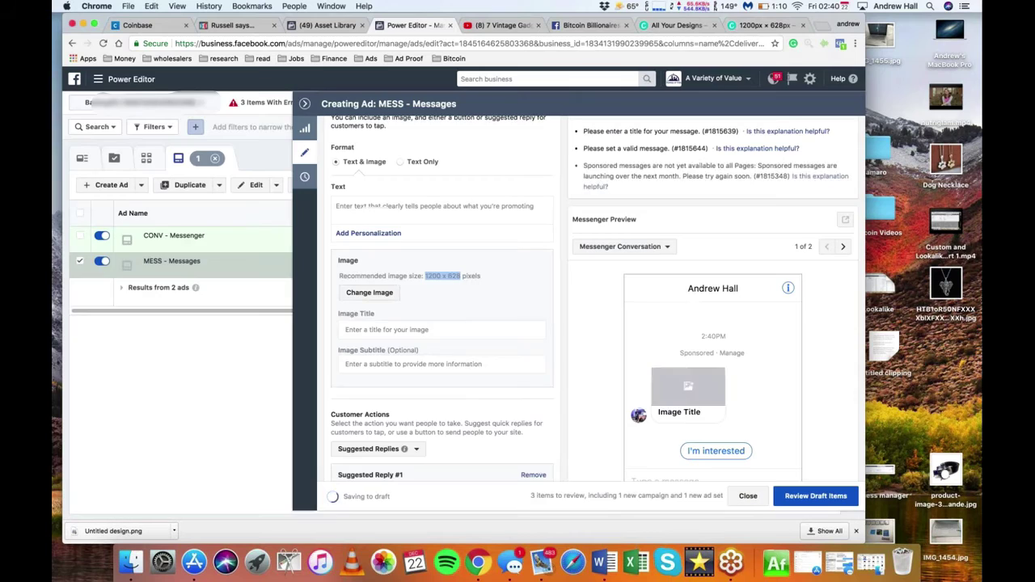
Step: Set the image title to "Learn to Play the Piano" and move on to the image subtitle
{"action": "left_click", "coordinate": [438, 330]}
{"action": "type", "text": "Learn"}
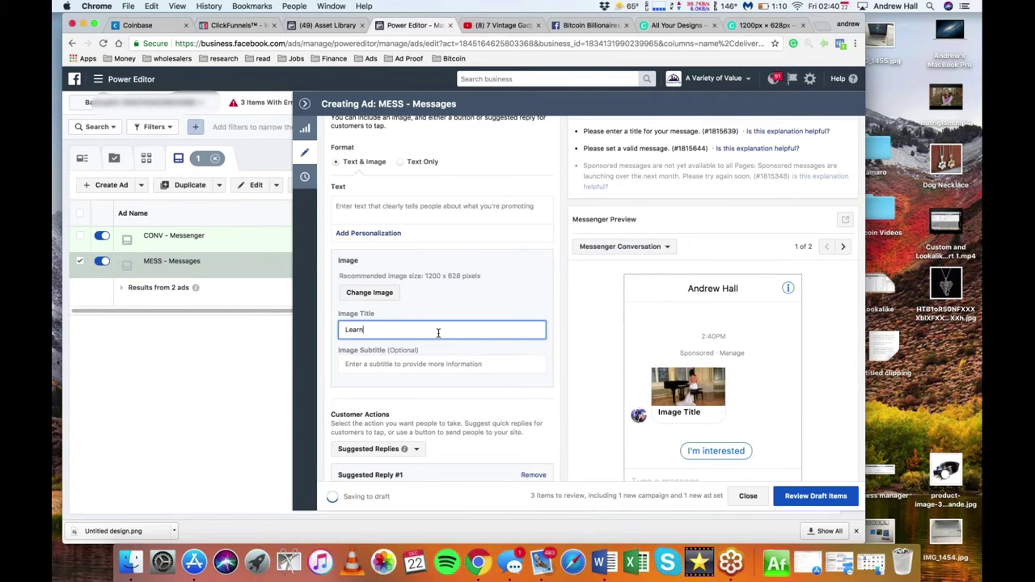
{"action": "type", "text": " to Play the Piano"}
{"action": "left_click", "coordinate": [408, 363]}
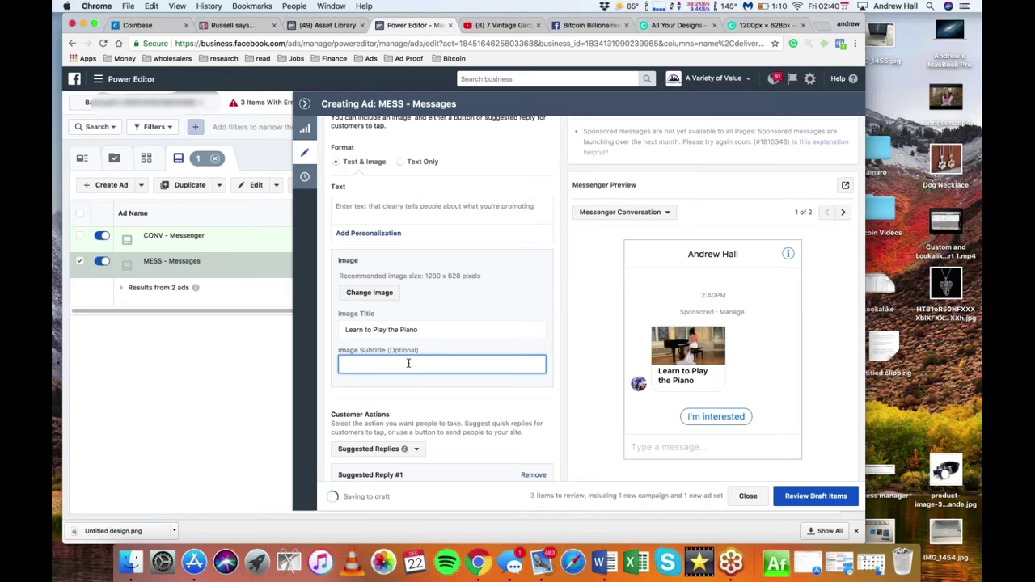
{"action": "type", "text": "Piano lessons are"}
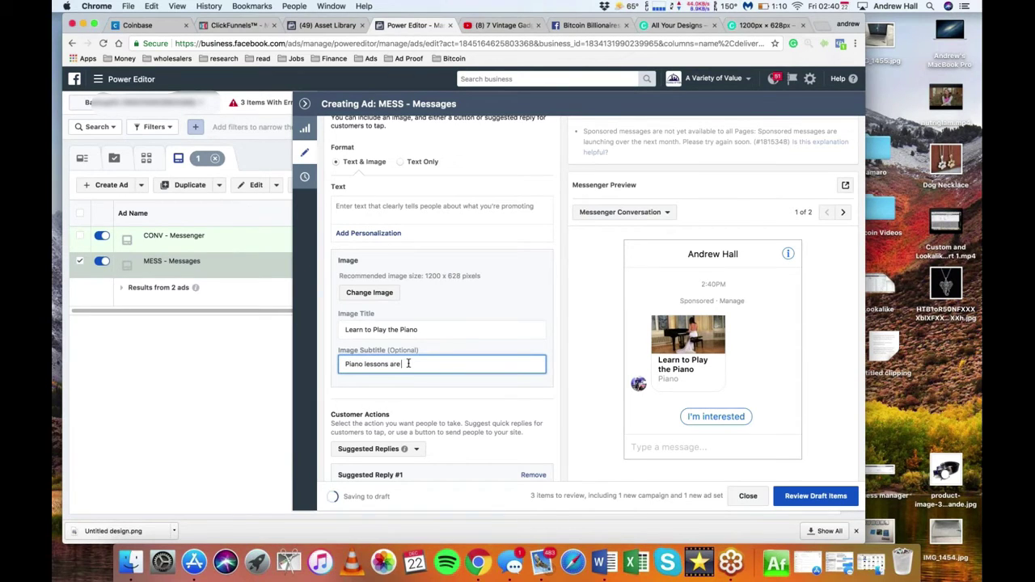
{"action": "key", "text": "BackSpace"}
{"action": "key", "text": "BackSpace"}
{"action": "key", "text": "BackSpace"}
{"action": "key", "text": "BackSpace"}
{"action": "key", "text": "BackSpace"}
{"action": "key", "text": "BackSpace"}
{"action": "key", "text": "BackSpace"}
{"action": "key", "text": "BackSpace"}
{"action": "key", "text": "BackSpace"}
{"action": "key", "text": "BackSpace"}
{"action": "key", "text": "BackSpace"}
{"action": "key", "text": "BackSpace"}
{"action": "key", "text": "BackSpace"}
{"action": "key", "text": "BackSpace"}
{"action": "key", "text": "BackSpace"}
{"action": "key", "text": "BackSpace"}
{"action": "key", "text": "BackSpace"}
{"action": "key", "text": "BackSpace"}
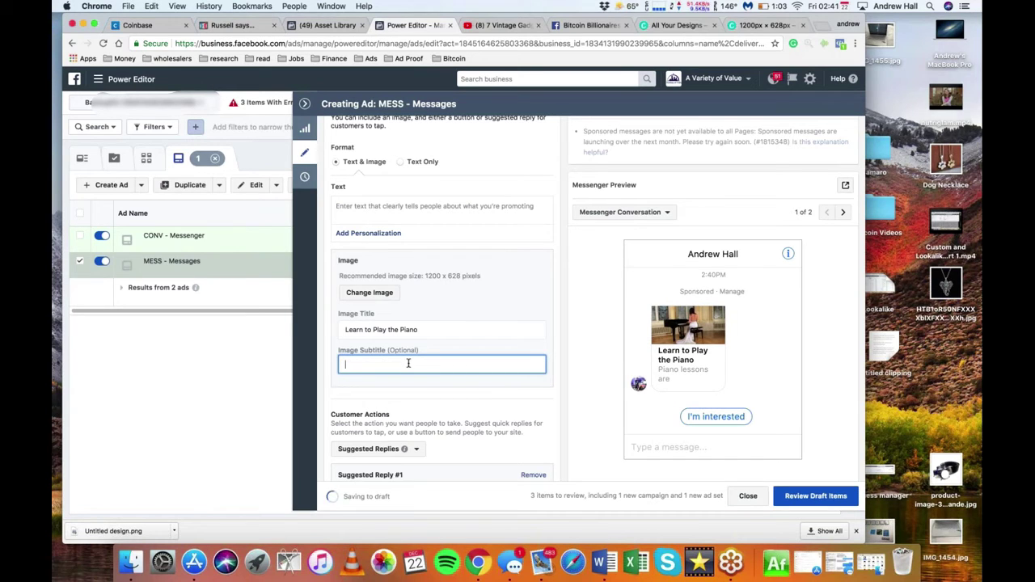
{"action": "type", "text": "New"}
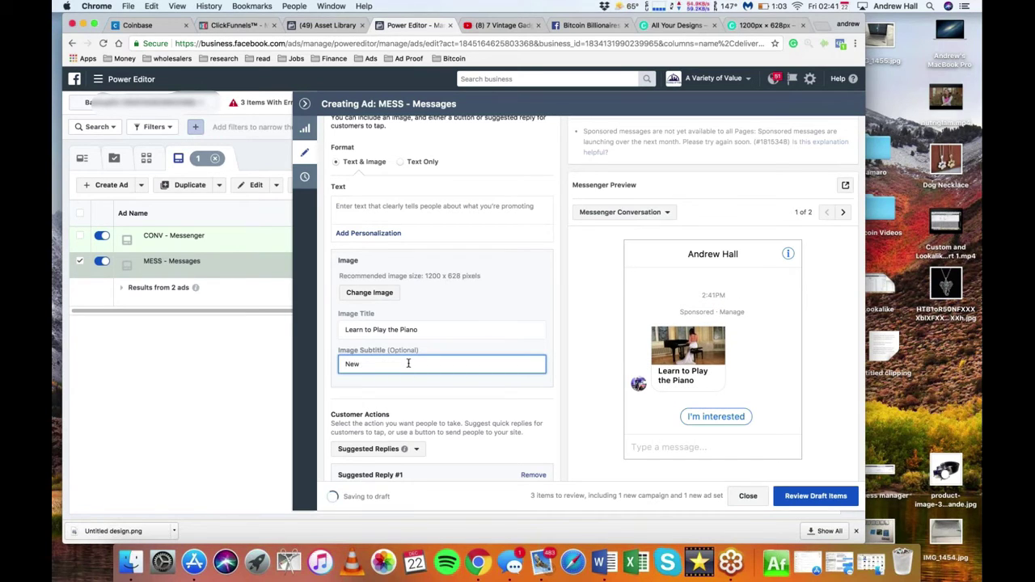
{"action": "key", "text": "BackSpace"}
{"action": "key", "text": "BackSpace"}
{"action": "key", "text": "BackSpace"}
{"action": "key", "text": "BackSpace"}
Step: Enter the image subtitle "What's your New Year's Resolution?"
{"action": "type", "text": "What's your New Year's"}
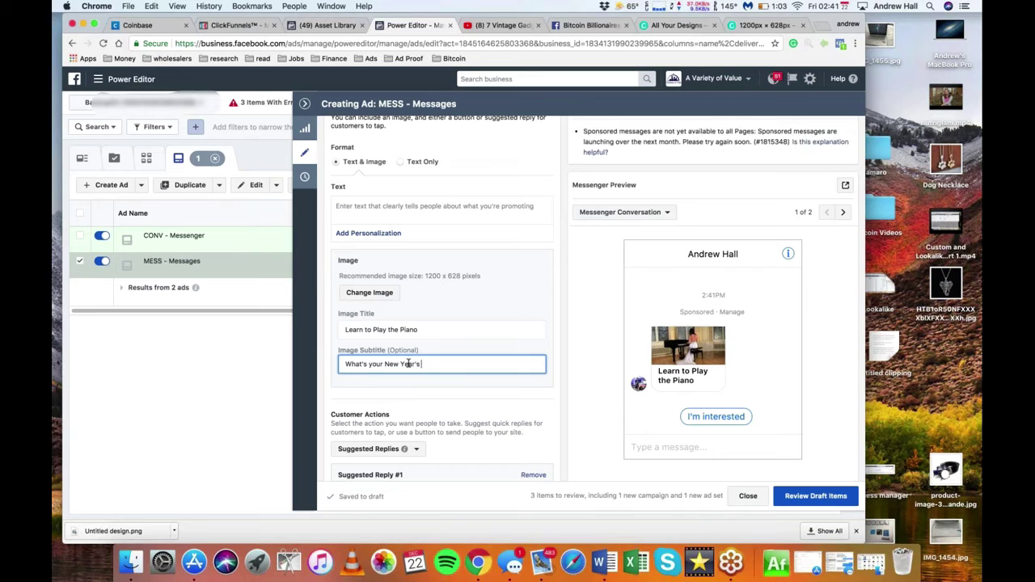
{"action": "type", "text": " Resolution?"}
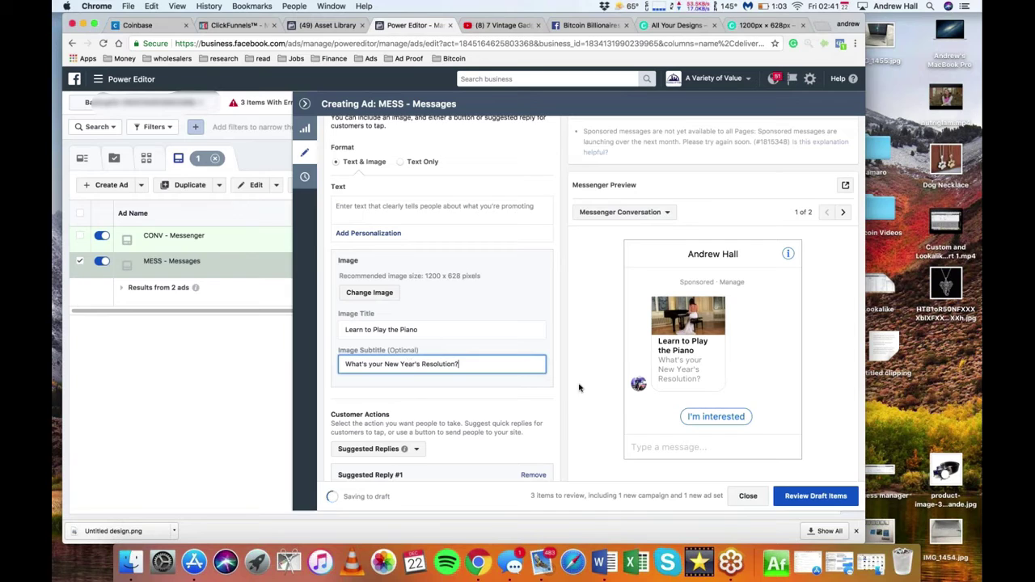
Step: Add a second suggested reply reading "What else do you have to offer?" to the ad's customer actions
{"action": "scroll", "coordinate": [566, 396], "scroll_direction": "down", "scroll_amount": 3}
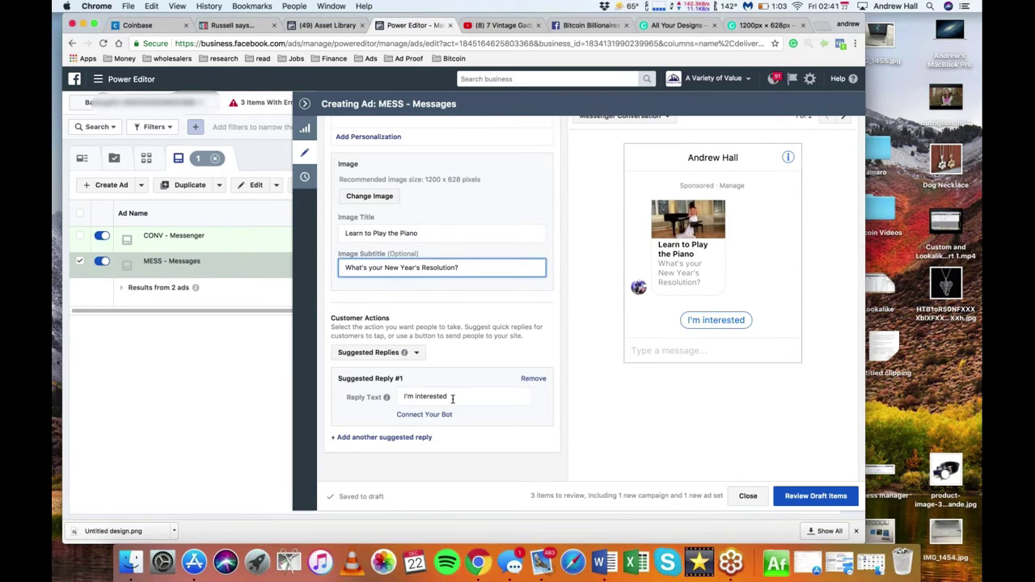
{"action": "left_click", "coordinate": [405, 437]}
{"action": "left_click", "coordinate": [380, 438]}
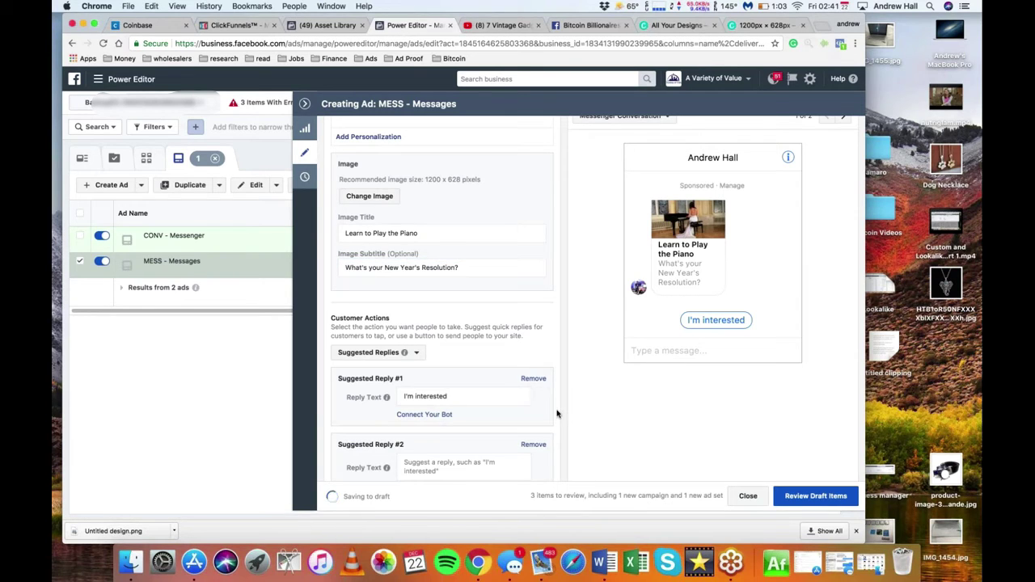
{"action": "scroll", "coordinate": [557, 414], "scroll_direction": "down", "scroll_amount": 1}
{"action": "left_click", "coordinate": [485, 417]}
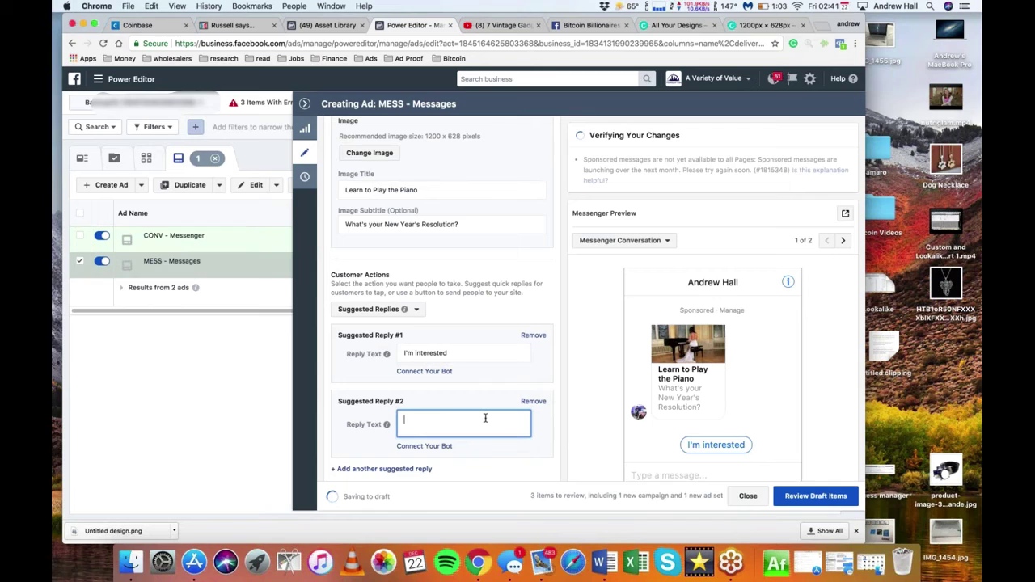
{"action": "type", "text": "What "}
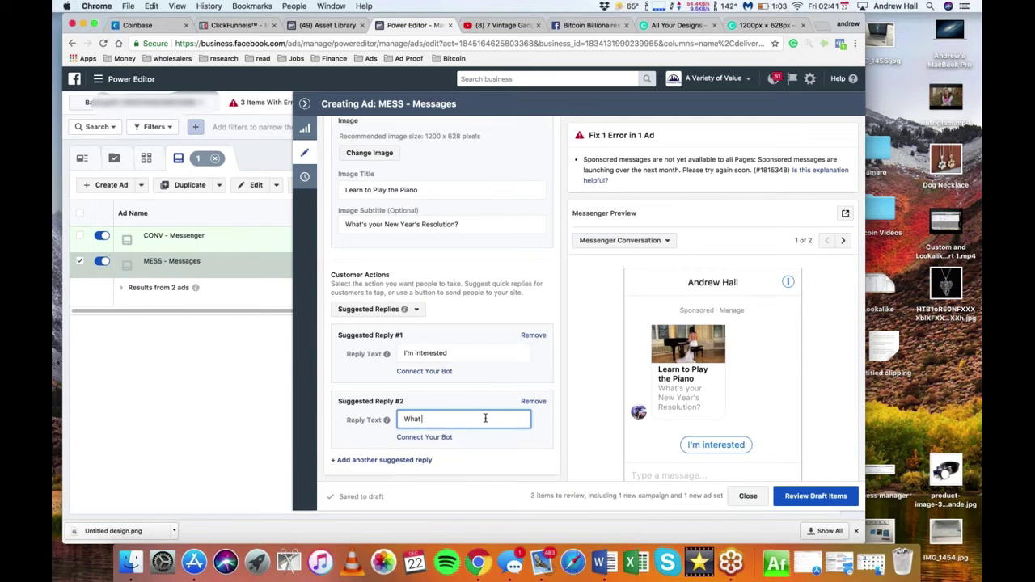
{"action": "type", "text": "else do you have to offer?"}
{"action": "left_click", "coordinate": [526, 438]}
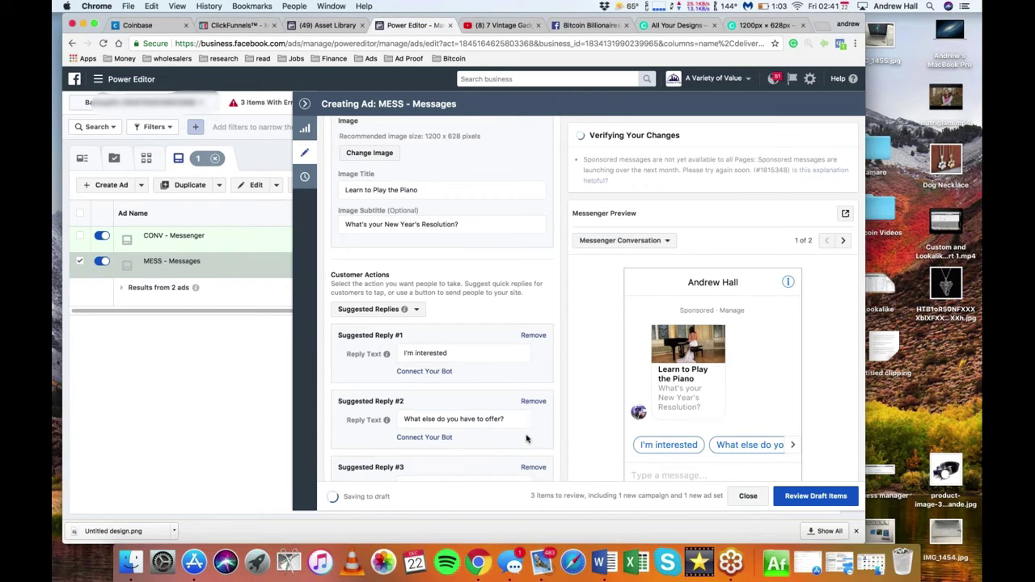
{"action": "scroll", "coordinate": [556, 435], "scroll_direction": "down", "scroll_amount": 2}
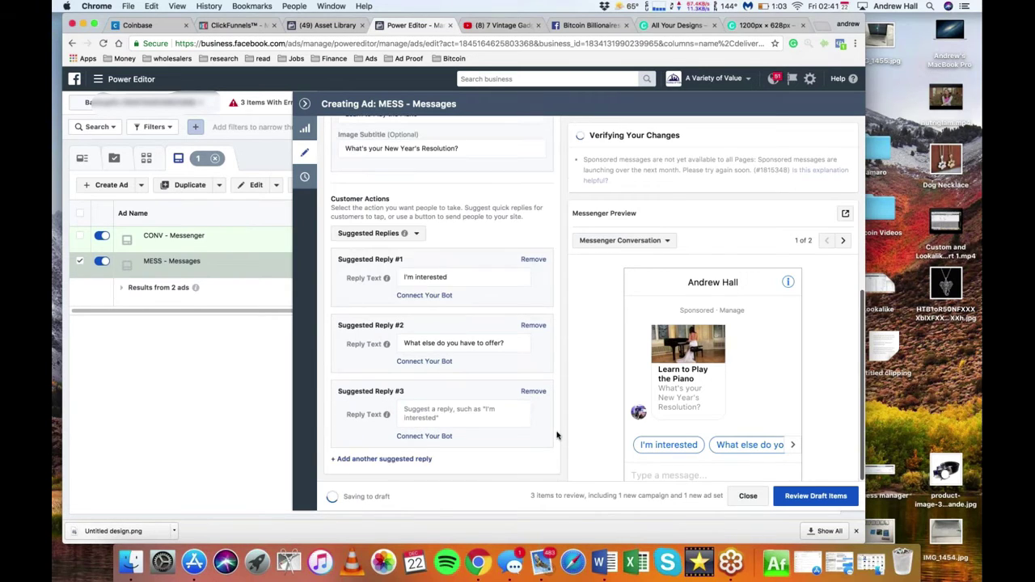
{"action": "left_click", "coordinate": [474, 416]}
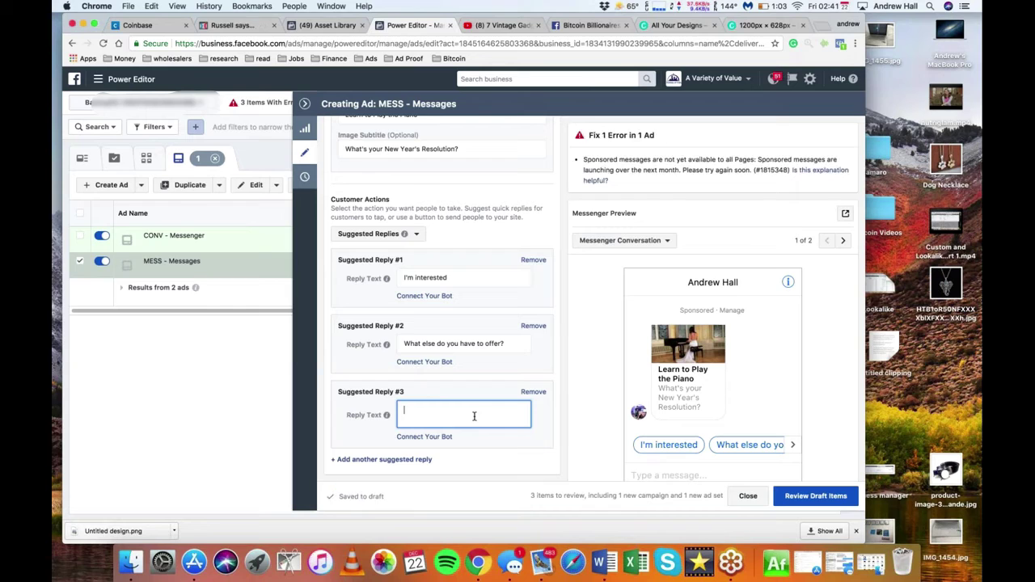
{"action": "type", "text": "I want to"}
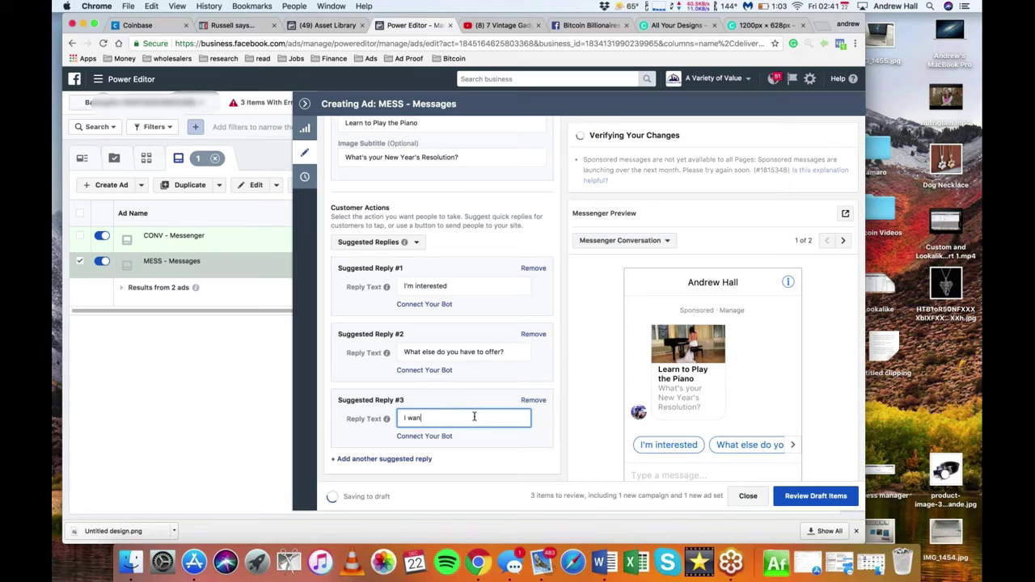
{"action": "key", "text": "BackSpace"}
{"action": "key", "text": "BackSpace"}
{"action": "key", "text": "BackSpace"}
{"action": "key", "text": "BackSpace"}
{"action": "key", "text": "BackSpace"}
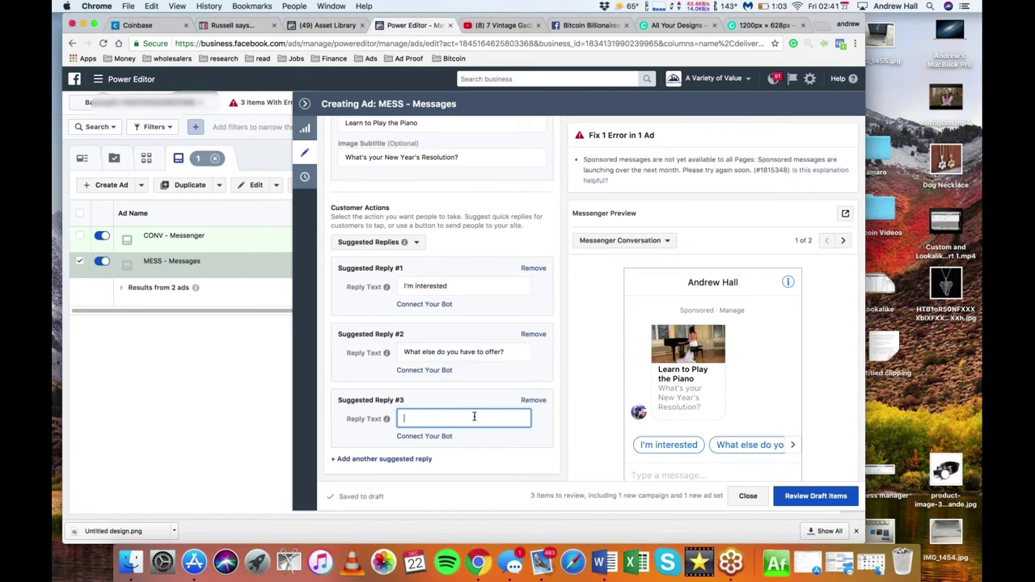
{"action": "type", "text": "S"}
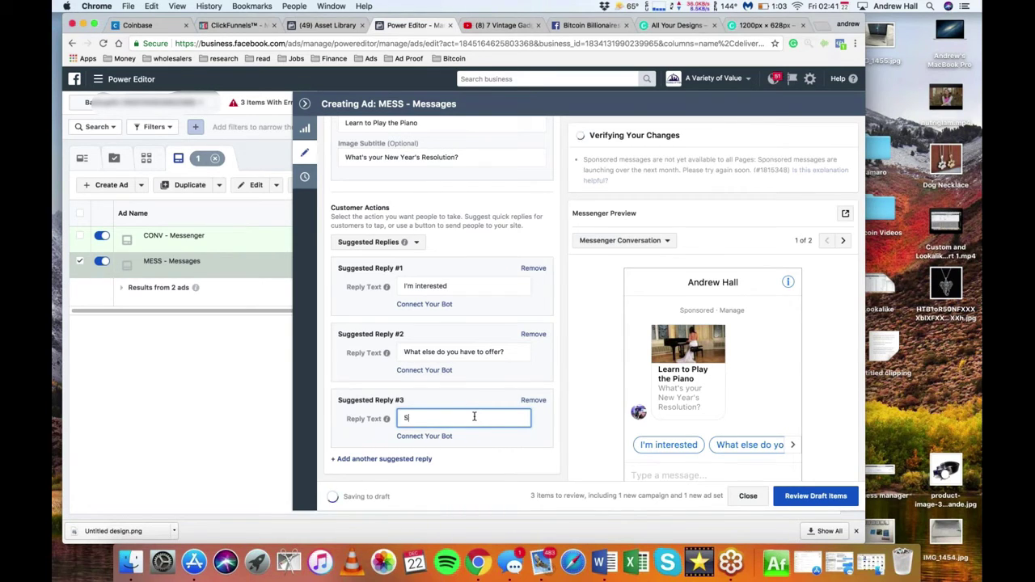
{"action": "key", "text": "BackSpace"}
{"action": "left_click", "coordinate": [532, 399]}
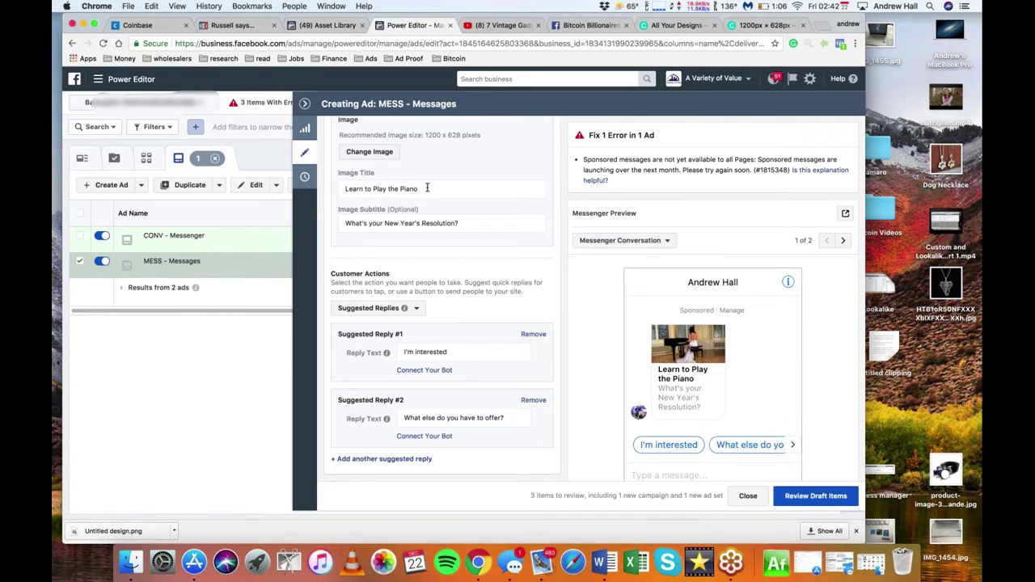
Step: Replace the MESS - Messages ad's image title with "Want to learn Facebook Ad's"
{"action": "left_click_drag", "start_coordinate": [425, 189], "coordinate": [340, 189]}
{"action": "type", "text": "Want to learn"}
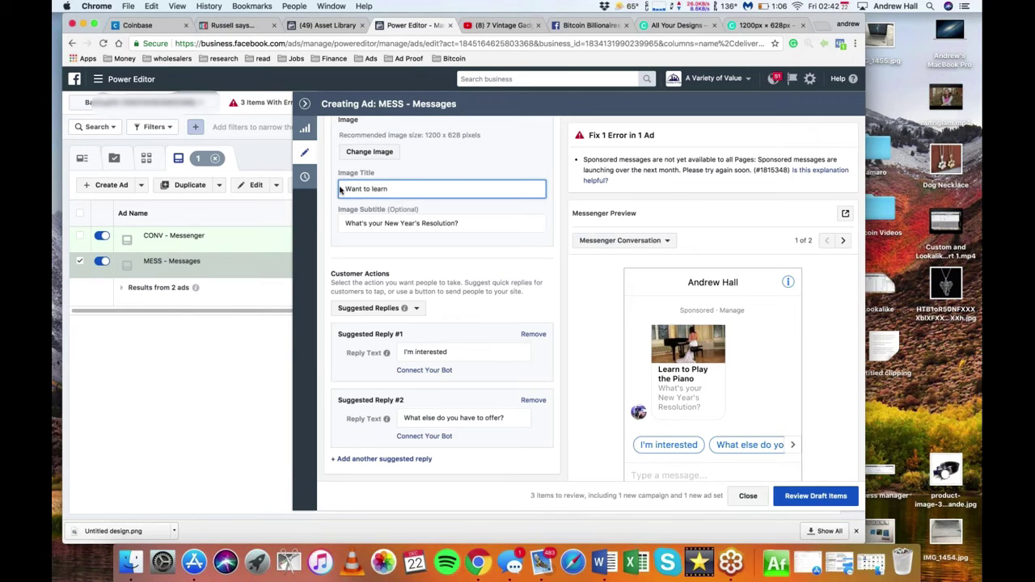
{"action": "type", "text": " Facebook Ad's"}
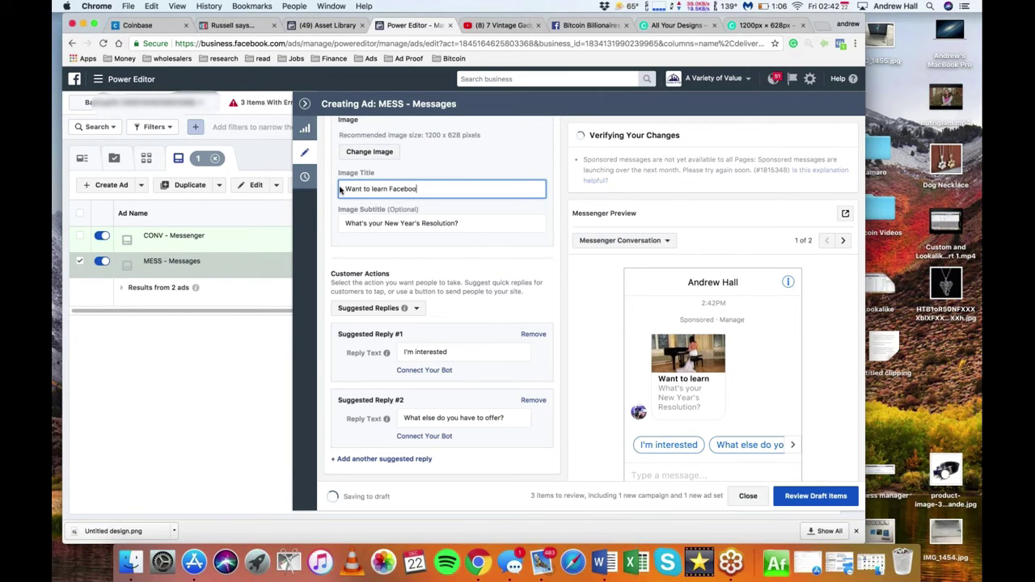
Step: Replace the image subtitle with "Want to make a killing in 2018?"
{"action": "left_click", "coordinate": [466, 221]}
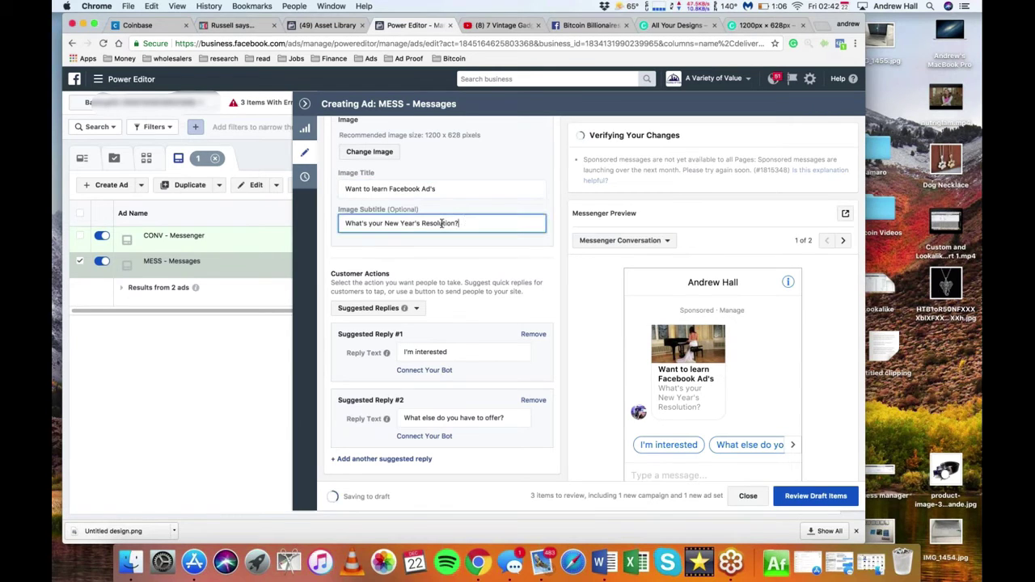
{"action": "key", "text": "super+a"}
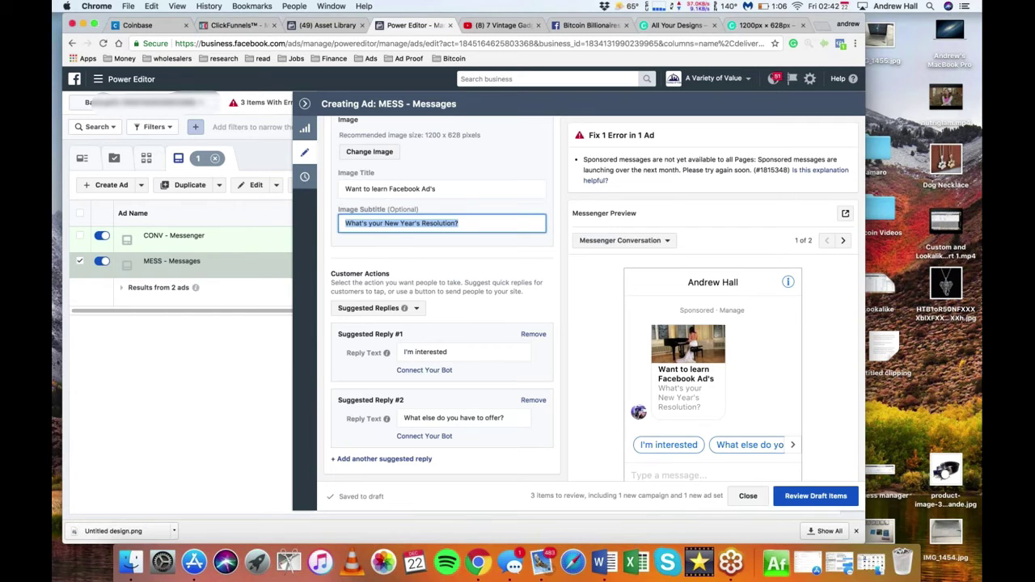
{"action": "type", "text": "Wa"}
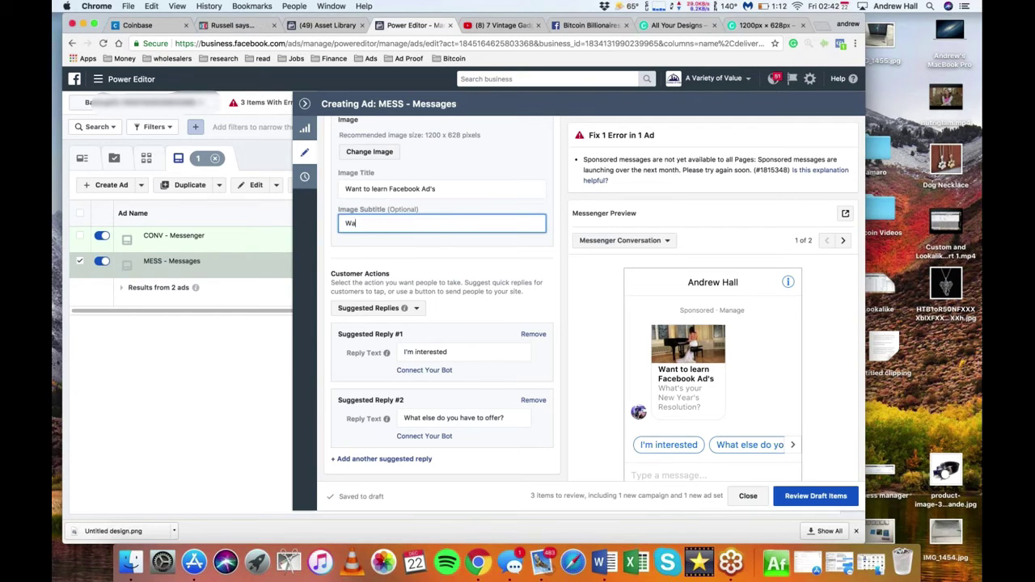
{"action": "type", "text": "nt to make a kill"}
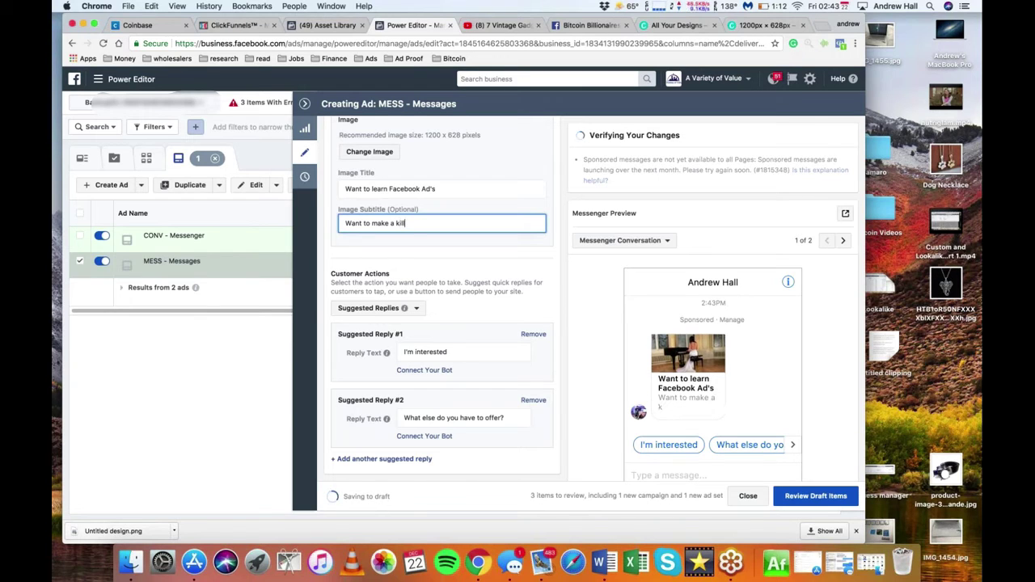
{"action": "type", "text": "ing in 2018?"}
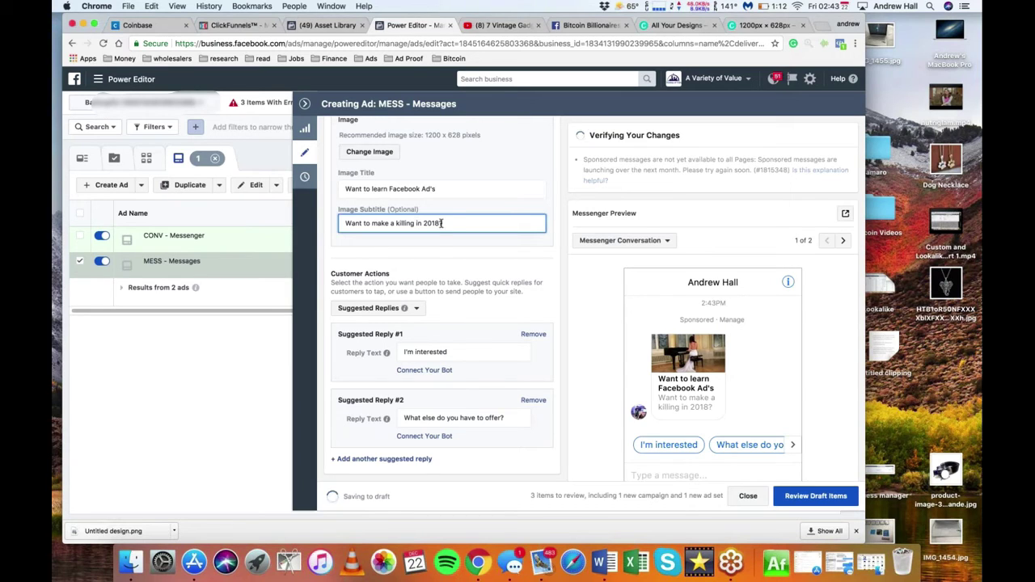
{"action": "left_click_drag", "start_coordinate": [440, 224], "coordinate": [388, 223]}
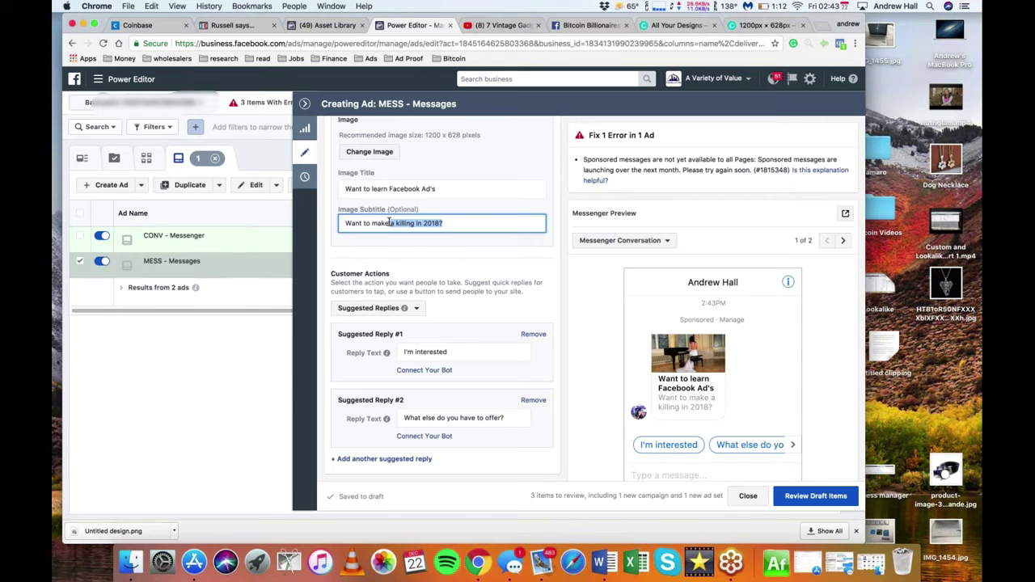
{"action": "left_click", "coordinate": [441, 248]}
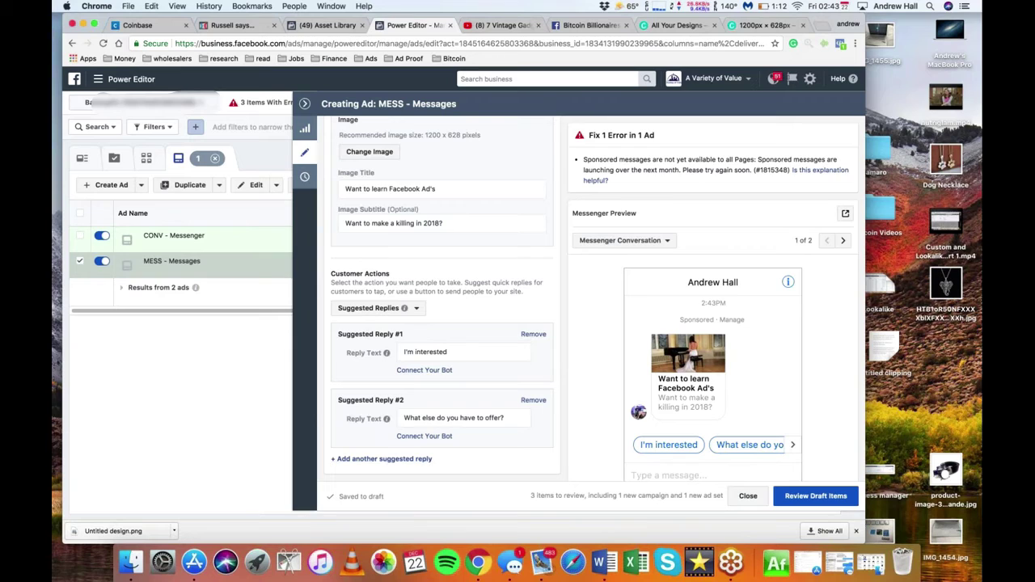
Step: Add a third suggested reply reading "How do I get started?" to the ad's customer actions
{"action": "left_click", "coordinate": [412, 459]}
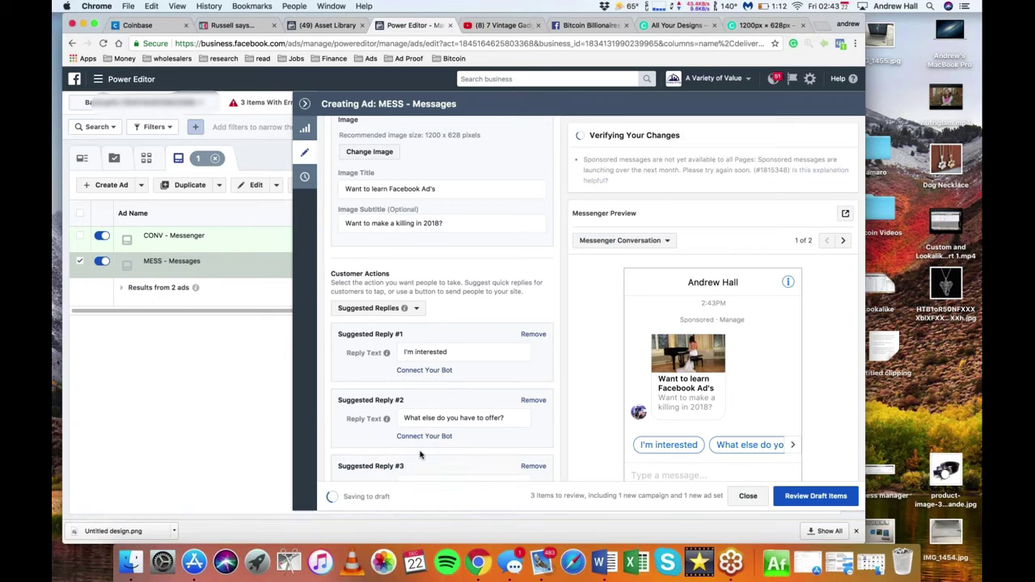
{"action": "scroll", "coordinate": [419, 455], "scroll_direction": "down", "scroll_amount": 1}
{"action": "left_click", "coordinate": [421, 445]}
{"action": "type", "text": "How do "}
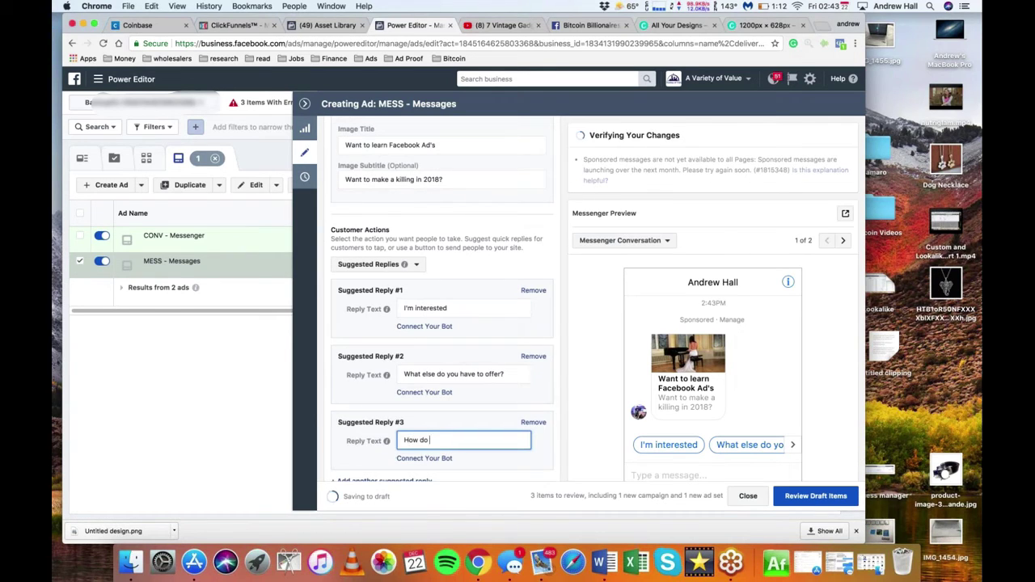
{"action": "type", "text": "I get started?"}
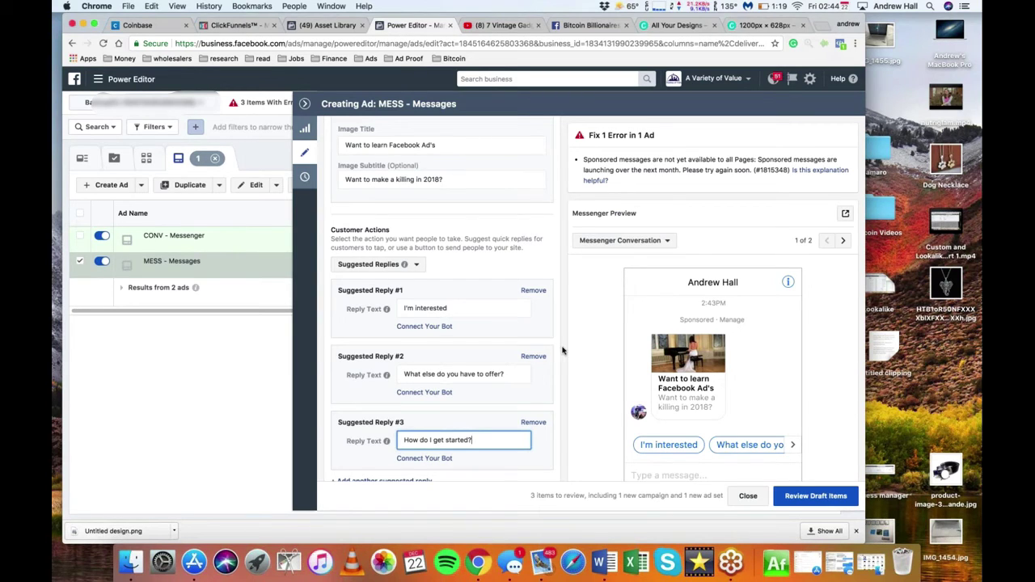
Step: Switch the sponsored message format to Text Only and start its text with "How was your 2017 year?"
{"action": "scroll", "coordinate": [563, 350], "scroll_direction": "down", "scroll_amount": 1}
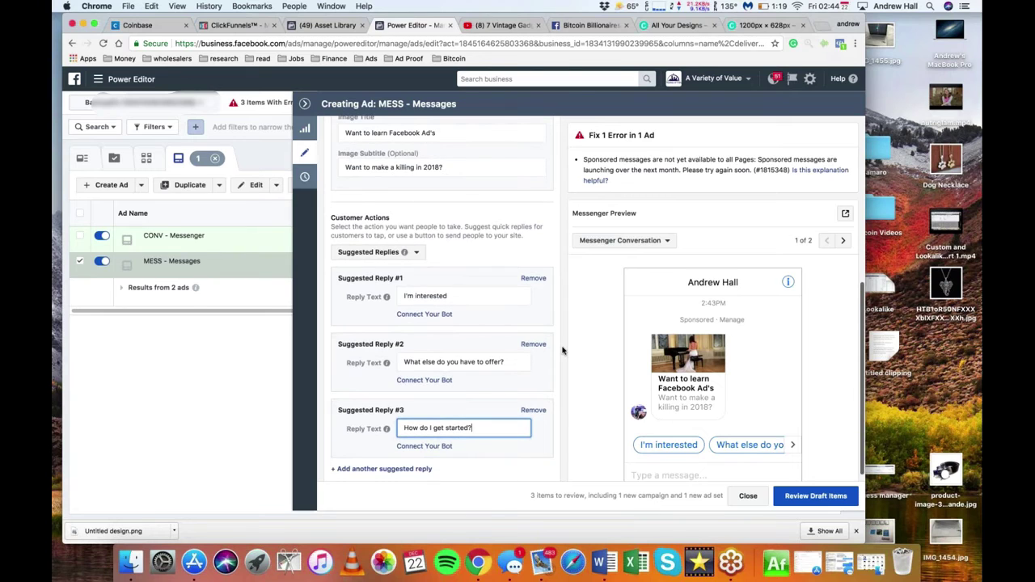
{"action": "scroll", "coordinate": [563, 350], "scroll_direction": "up", "scroll_amount": 8}
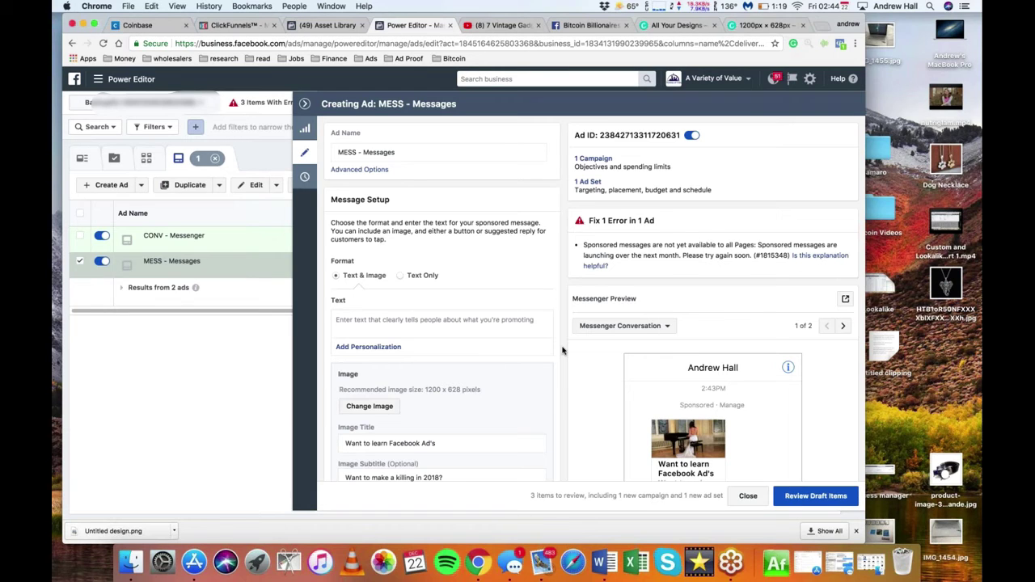
{"action": "left_click", "coordinate": [400, 275]}
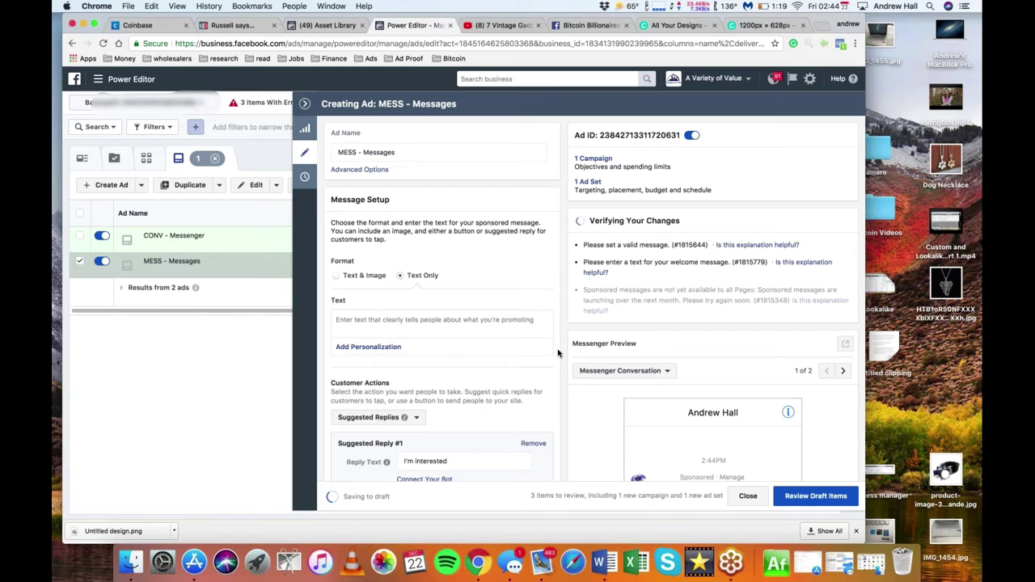
{"action": "scroll", "coordinate": [558, 352], "scroll_direction": "down", "scroll_amount": 3}
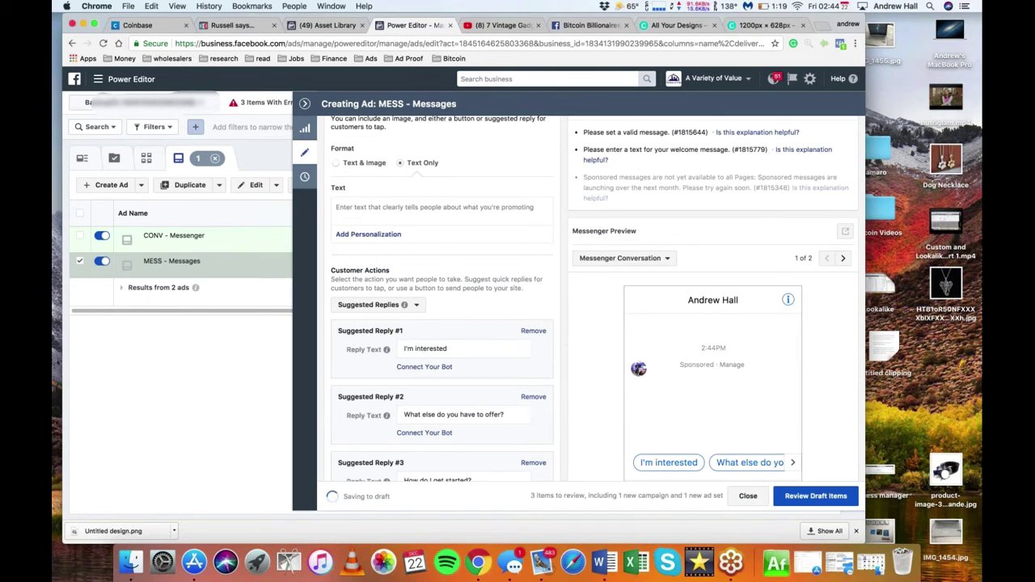
{"action": "left_click", "coordinate": [335, 207]}
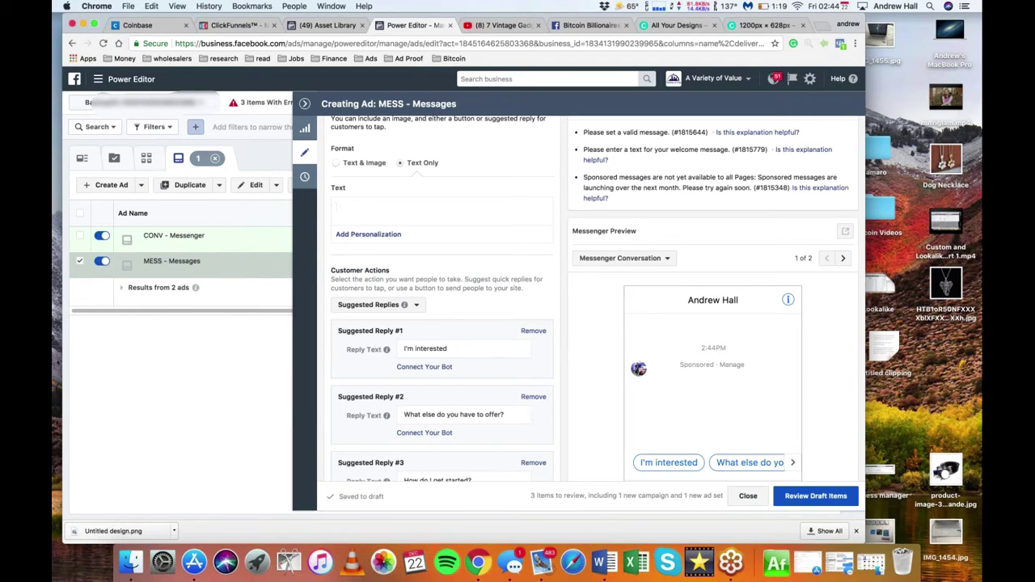
{"action": "type", "text": "How wa"}
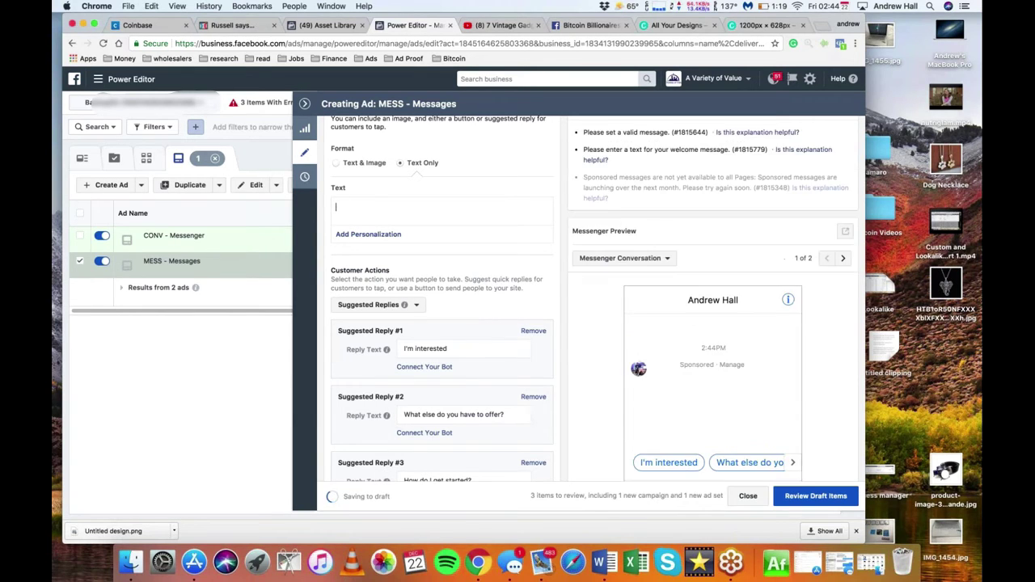
{"action": "type", "text": "s your "}
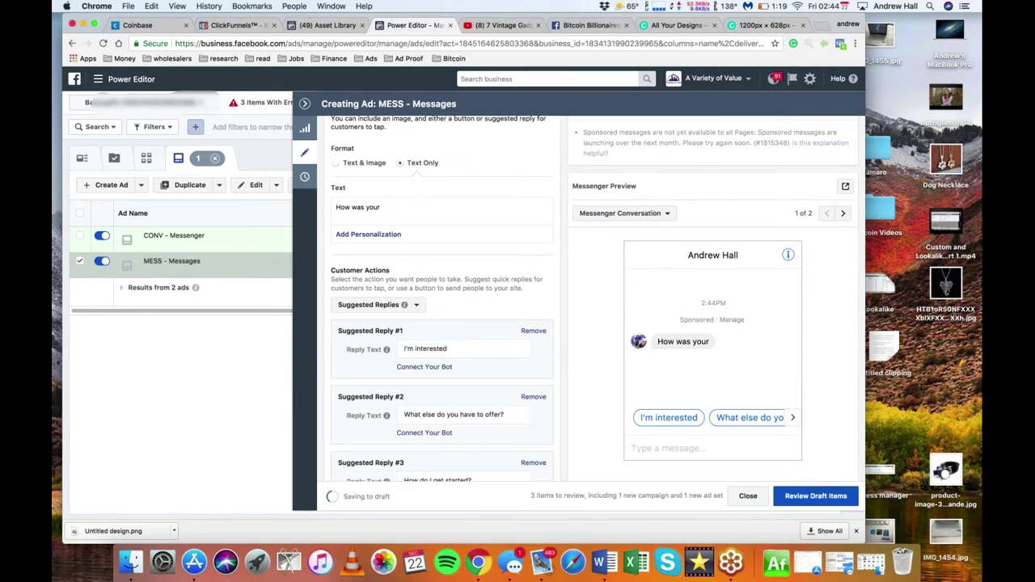
{"action": "type", "text": "2017 year?"}
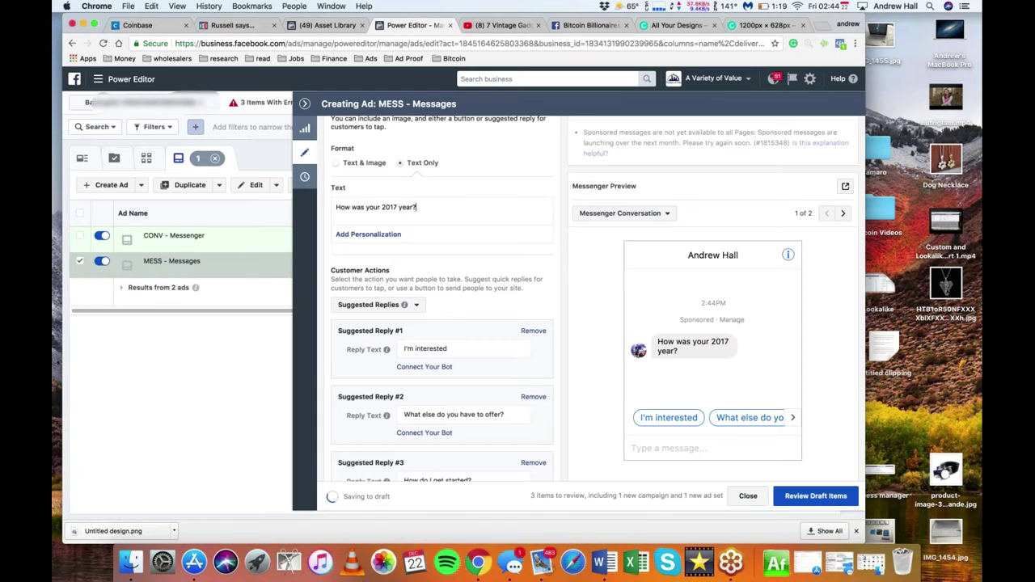
Step: Continue the message text with "Want to make 2018 better? I have an ALL NEW Facebook Ads course designed to turn your life around"
{"action": "type", "text": " Want to make 2018 b"}
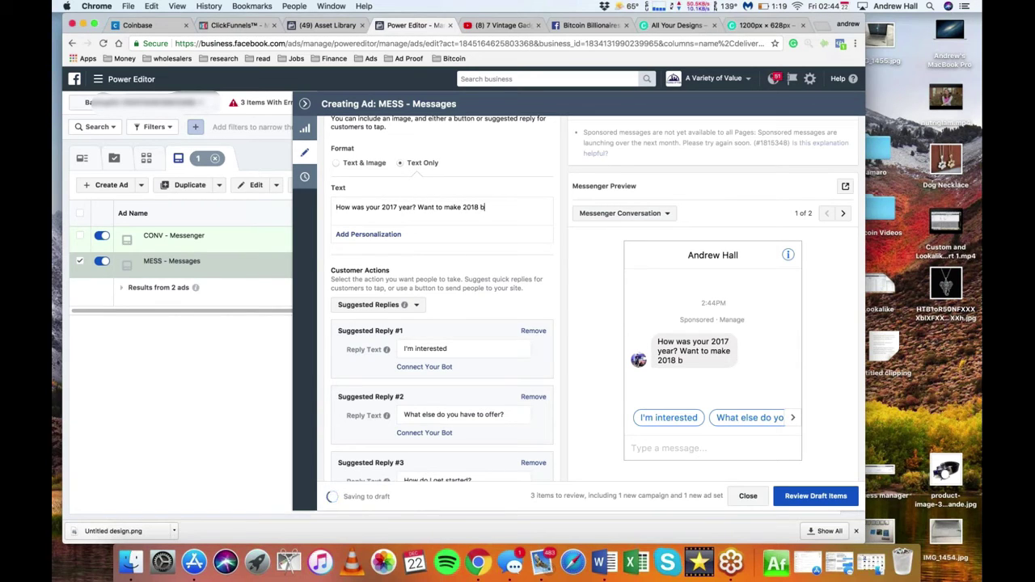
{"action": "type", "text": "etter? I have an ALL"}
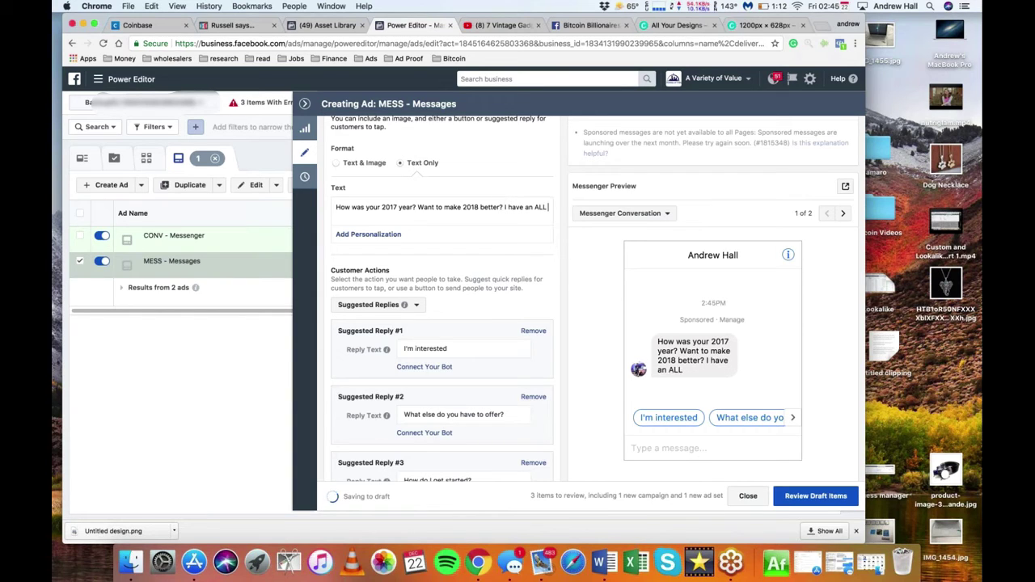
{"action": "type", "text": " NEW Fac"}
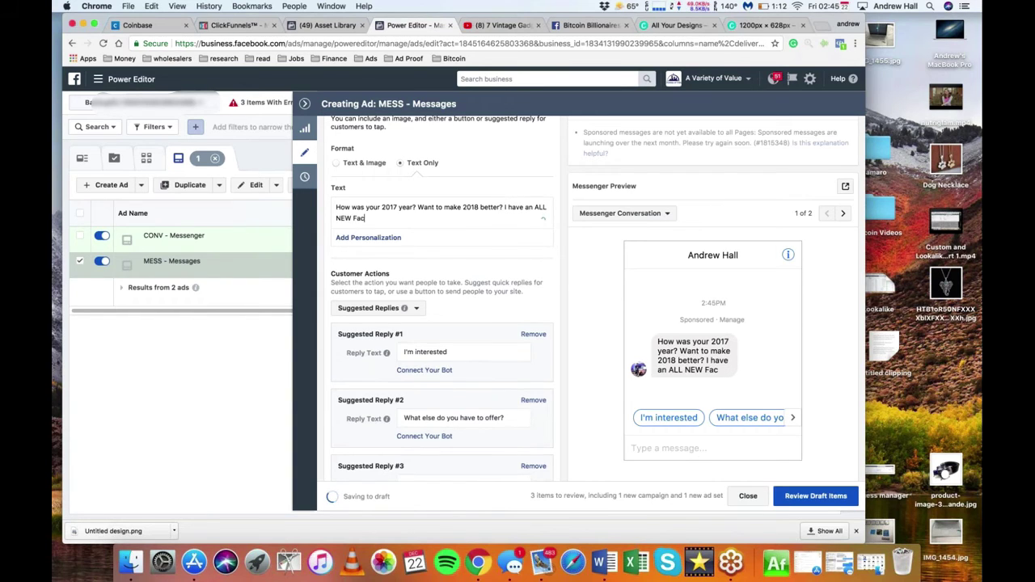
{"action": "type", "text": "ebook A"}
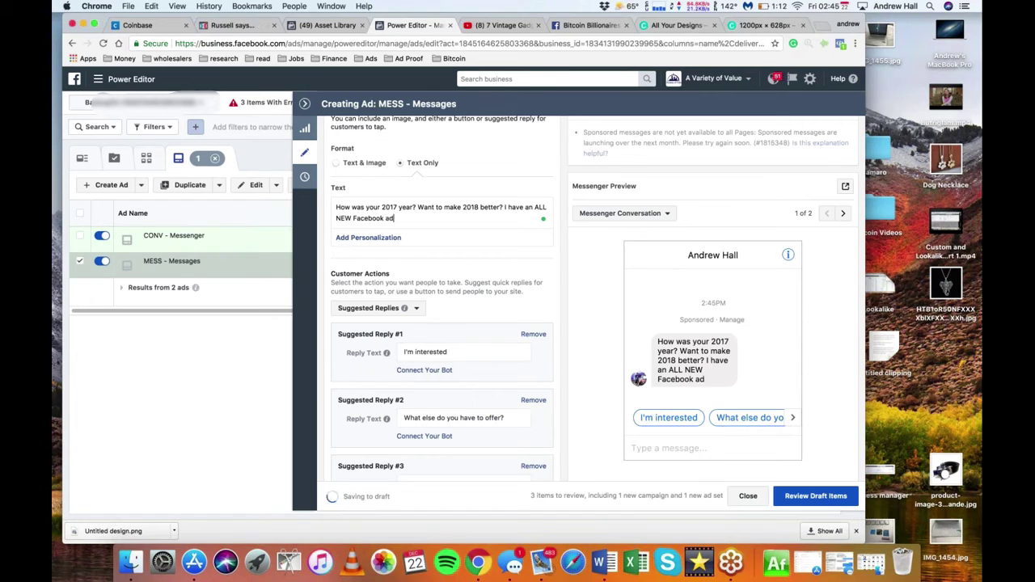
{"action": "type", "text": "ds course des"}
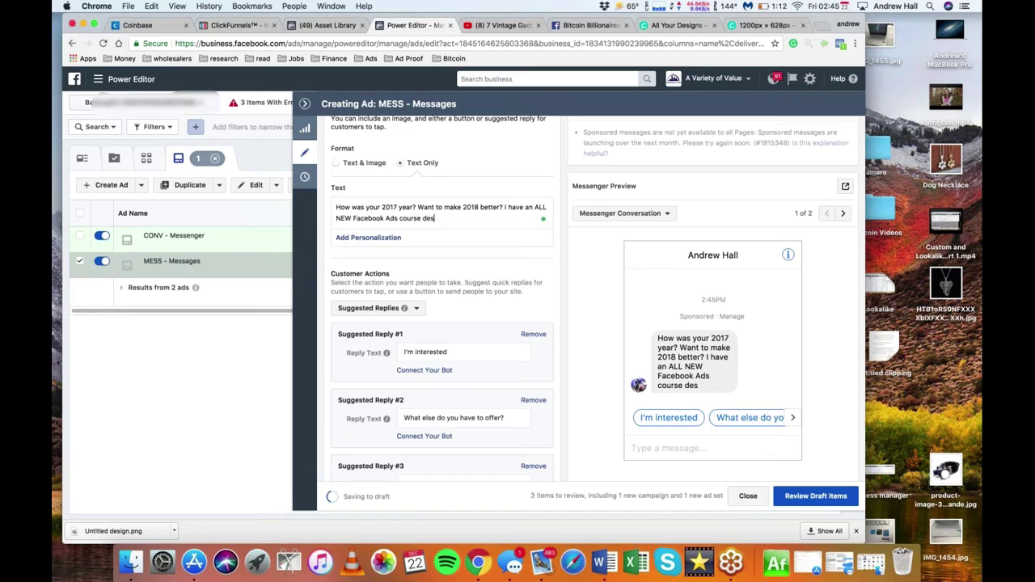
{"action": "type", "text": "igned to turn"}
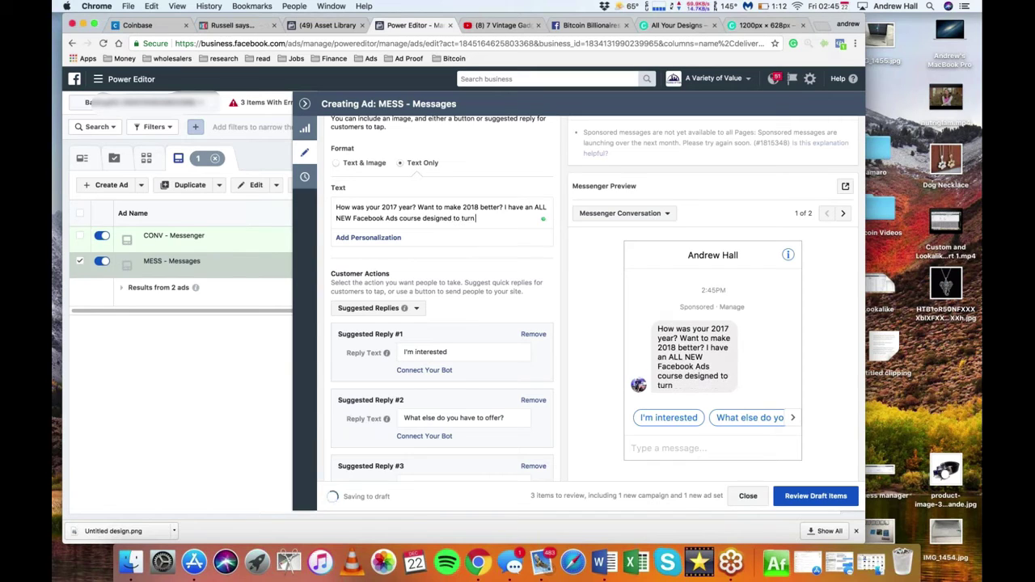
{"action": "type", "text": " your life around"}
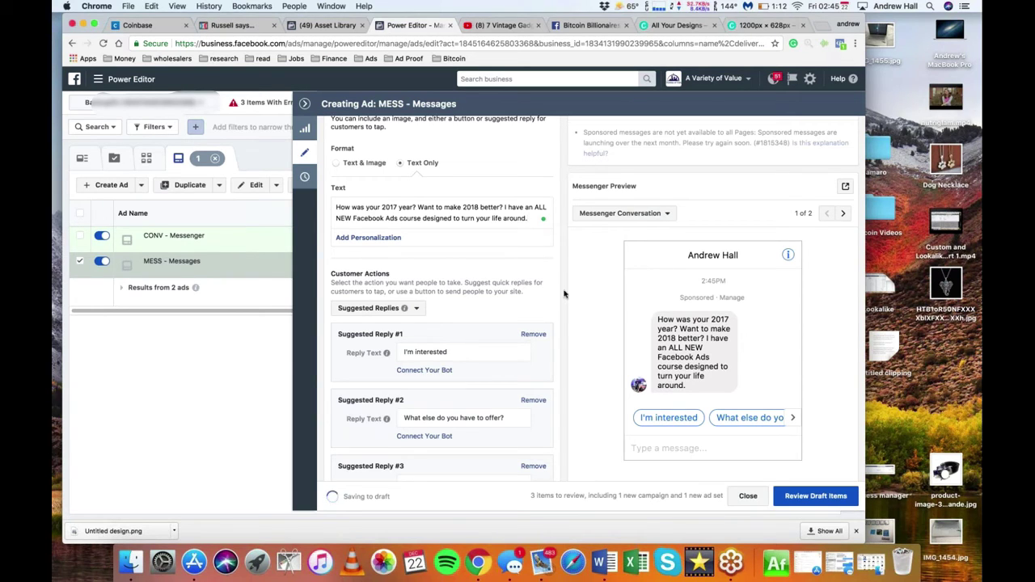
Step: End the message text with the invitation "Check out my webinar hacks.hallofmarketing.com/facebook-hacks"
{"action": "type", "text": ". Check o"}
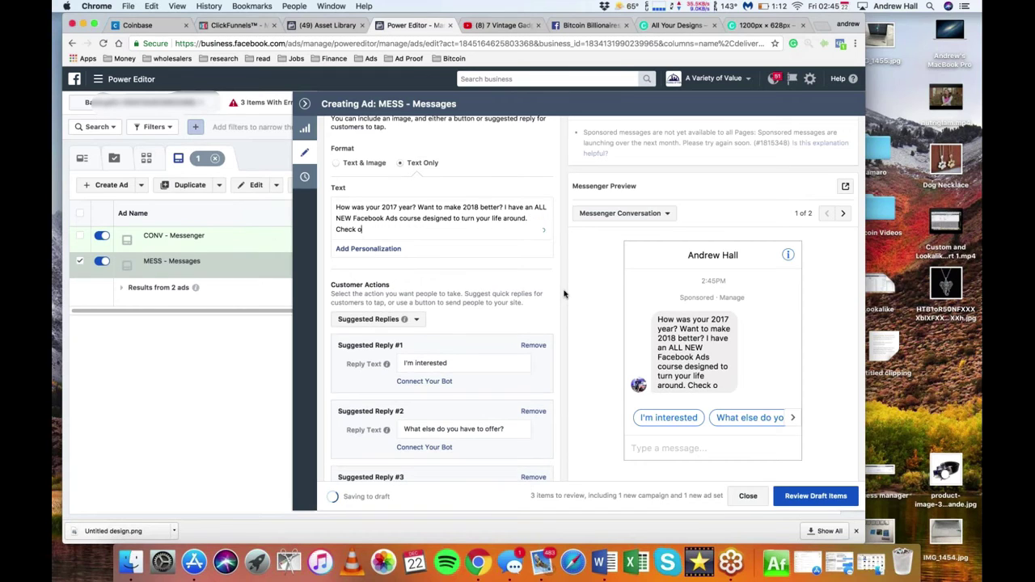
{"action": "type", "text": "ut my webinar "}
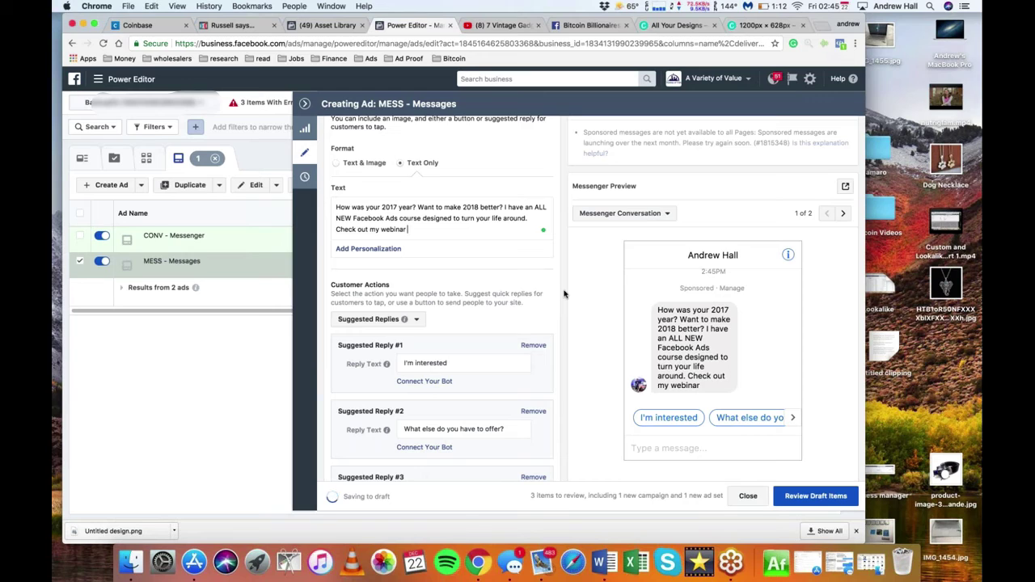
{"action": "type", "text": "@"}
{"action": "key", "text": "BackSpace"}
{"action": "type", "text": "hacks.hallofmake"}
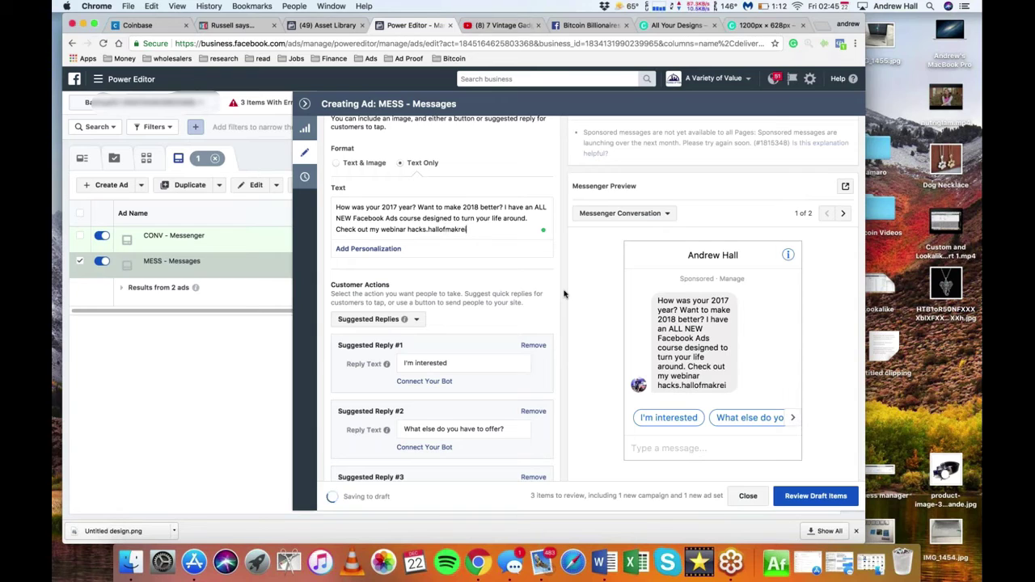
{"action": "key", "text": "BackSpace"}
{"action": "key", "text": "BackSpace"}
{"action": "type", "text": "rketing.com"}
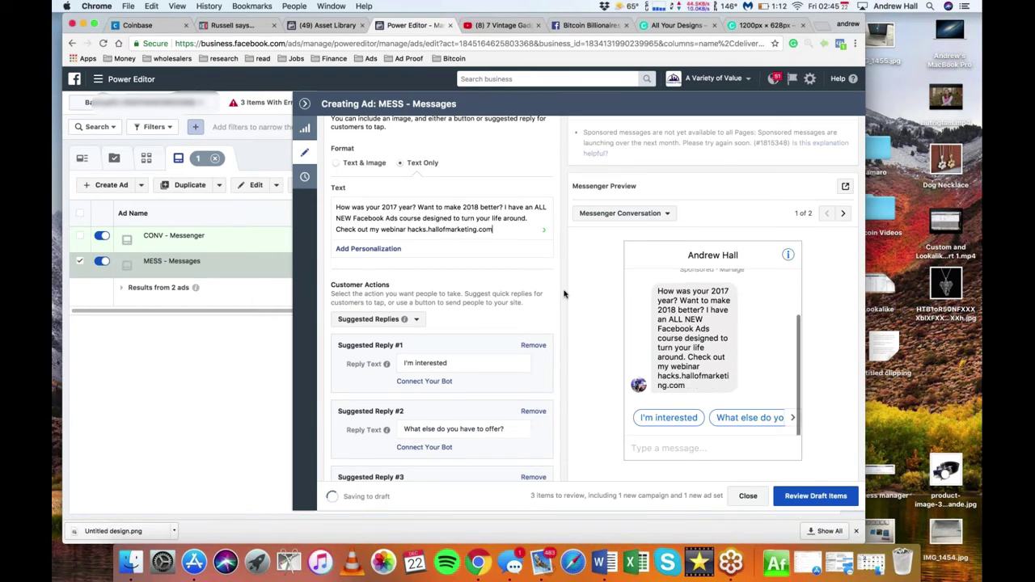
{"action": "type", "text": "/facebook"}
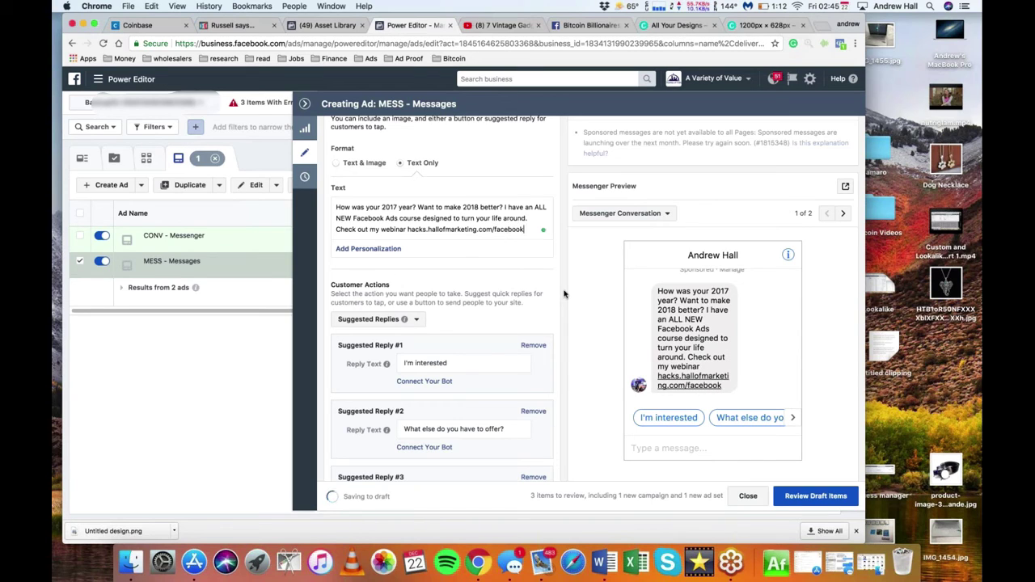
{"action": "type", "text": "-hacks"}
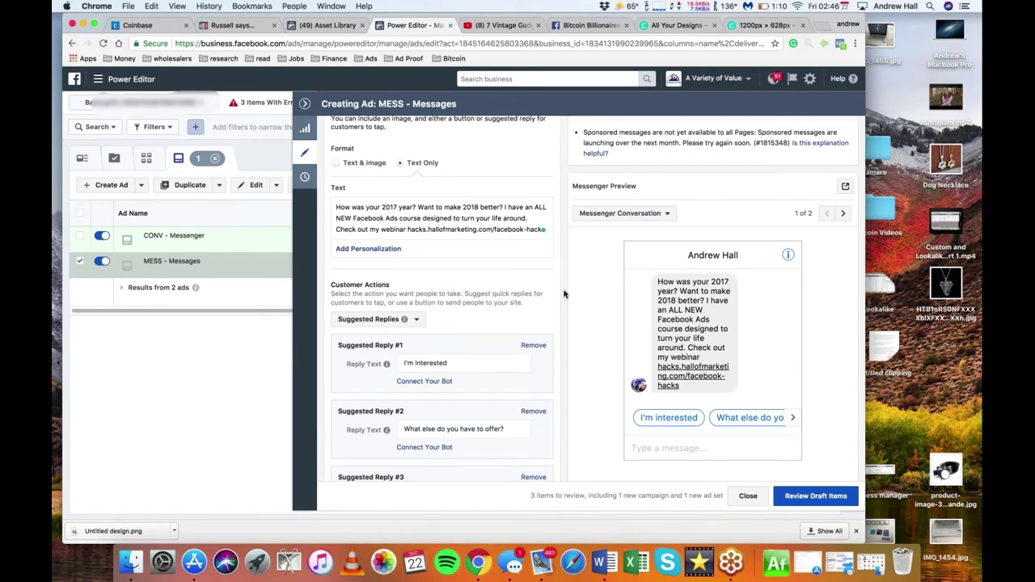
{"action": "left_click", "coordinate": [823, 25]}
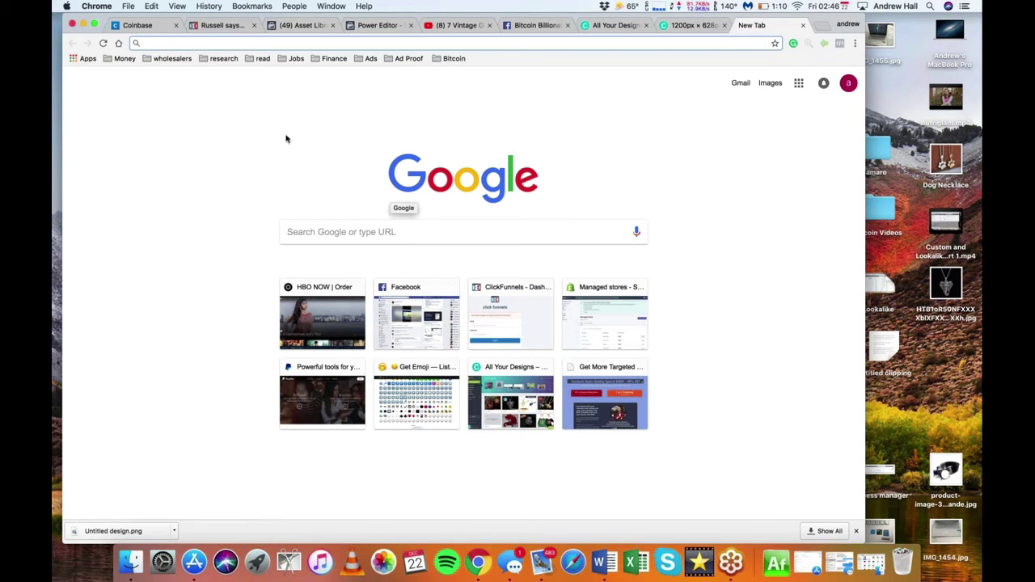
{"action": "left_click", "coordinate": [364, 27]}
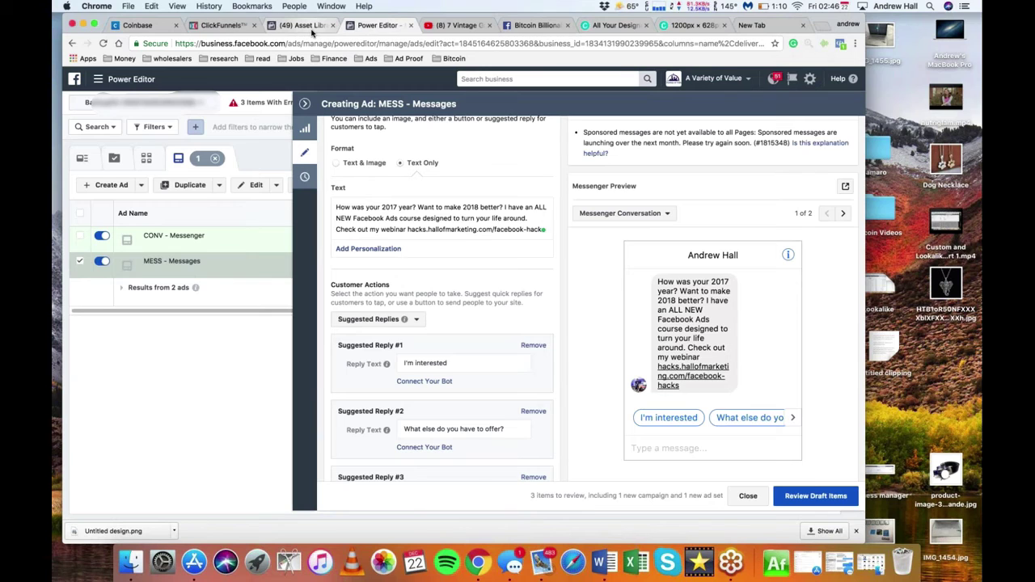
Step: In the Facebook Asset Library, start a new custom audience and look through the Customer File, Website Traffic and Engagement source options
{"action": "left_click", "coordinate": [302, 25]}
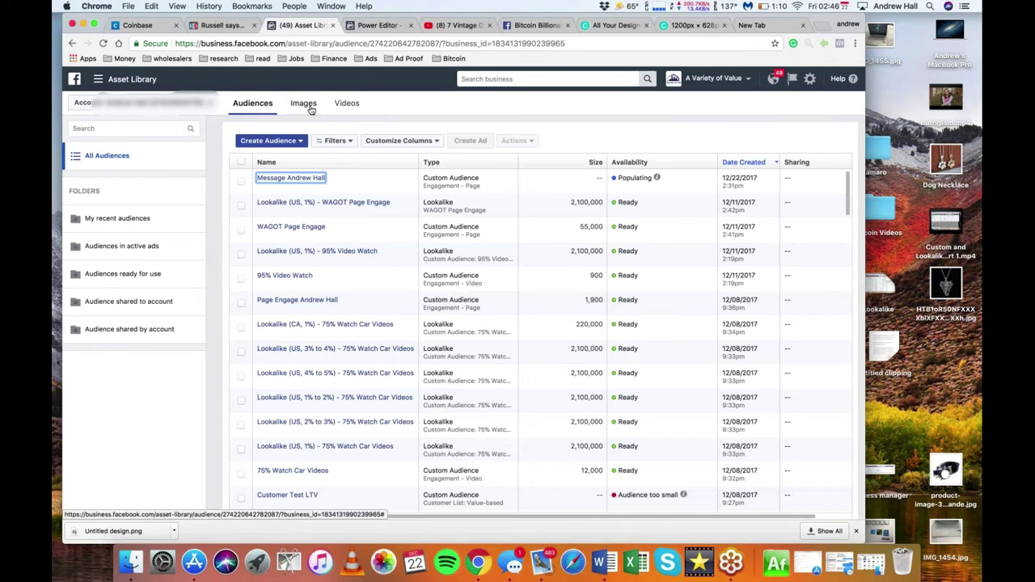
{"action": "left_click", "coordinate": [270, 140]}
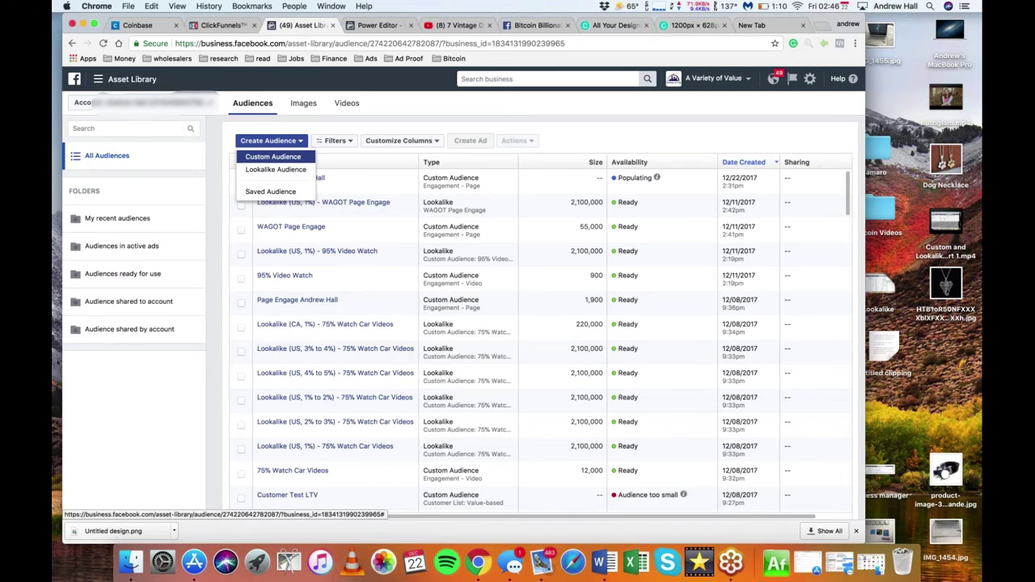
{"action": "left_click", "coordinate": [272, 156]}
{"action": "left_click", "coordinate": [331, 205]}
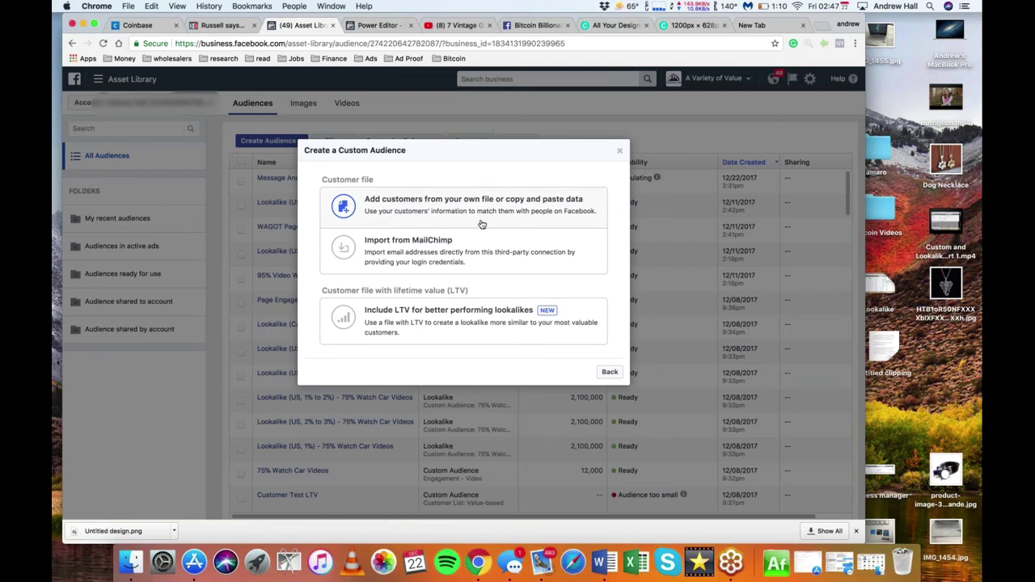
{"action": "left_click", "coordinate": [609, 372]}
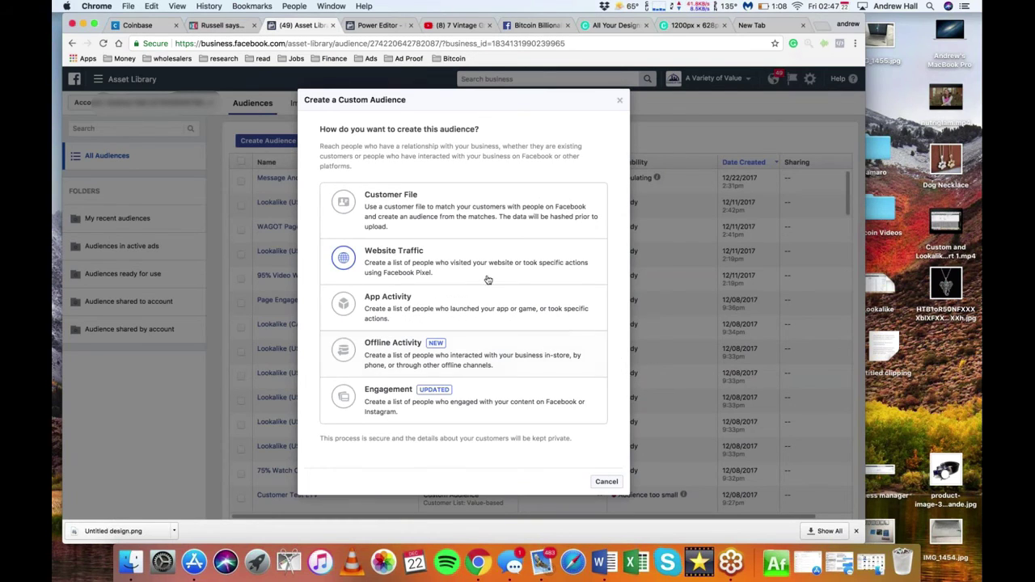
{"action": "left_click", "coordinate": [497, 263]}
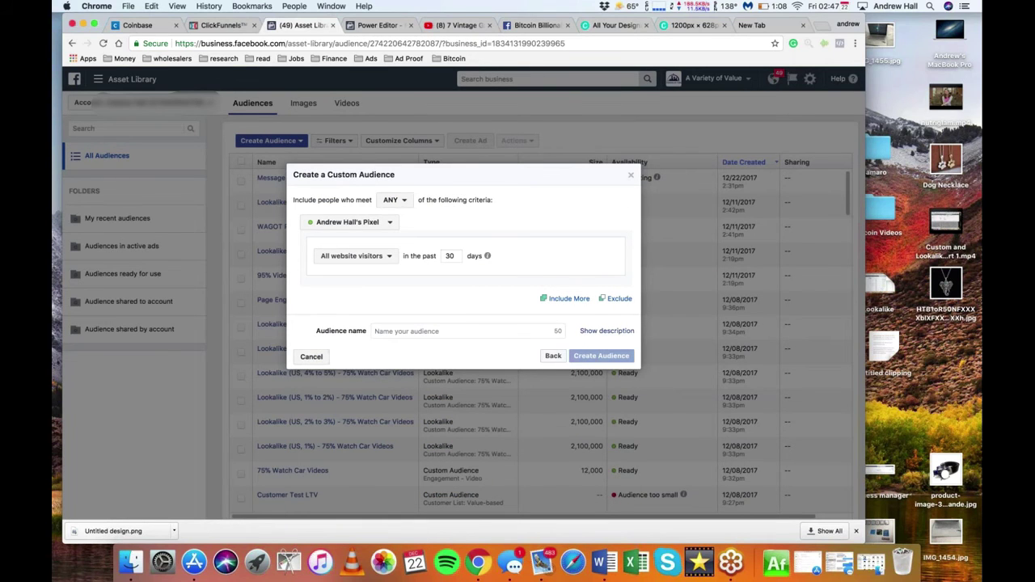
{"action": "left_click", "coordinate": [552, 355]}
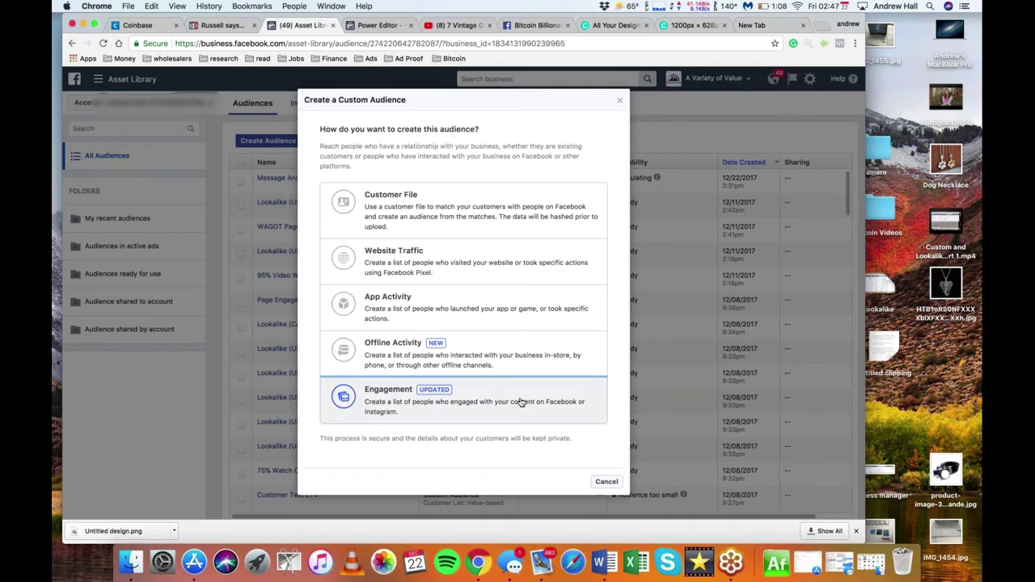
{"action": "left_click", "coordinate": [522, 401]}
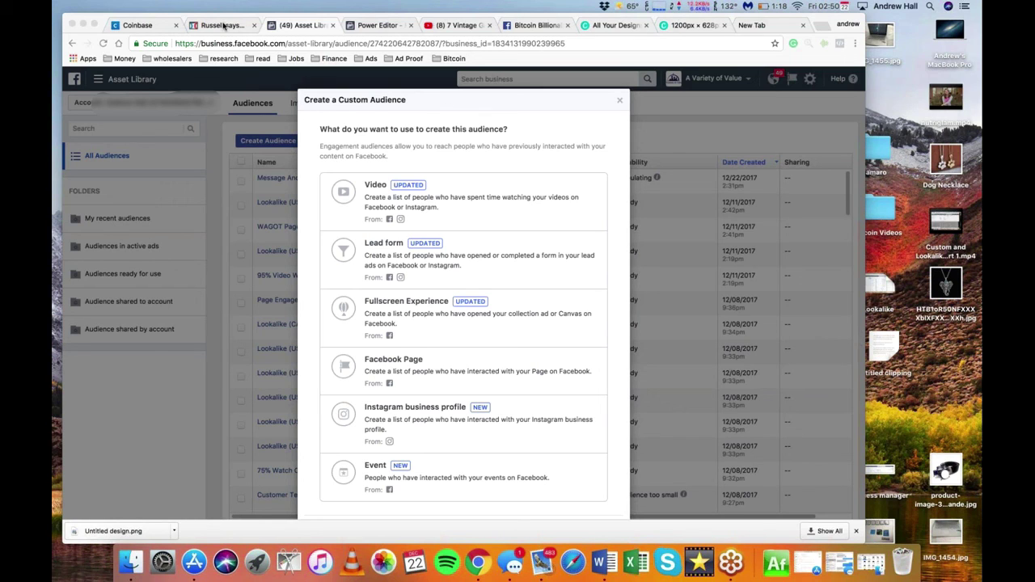
Step: Switch to ClickFunnels and examine the Live Free Training lessons in the FB Hacks Membership step of the FB AD HACKS funnel
{"action": "left_click", "coordinate": [224, 25]}
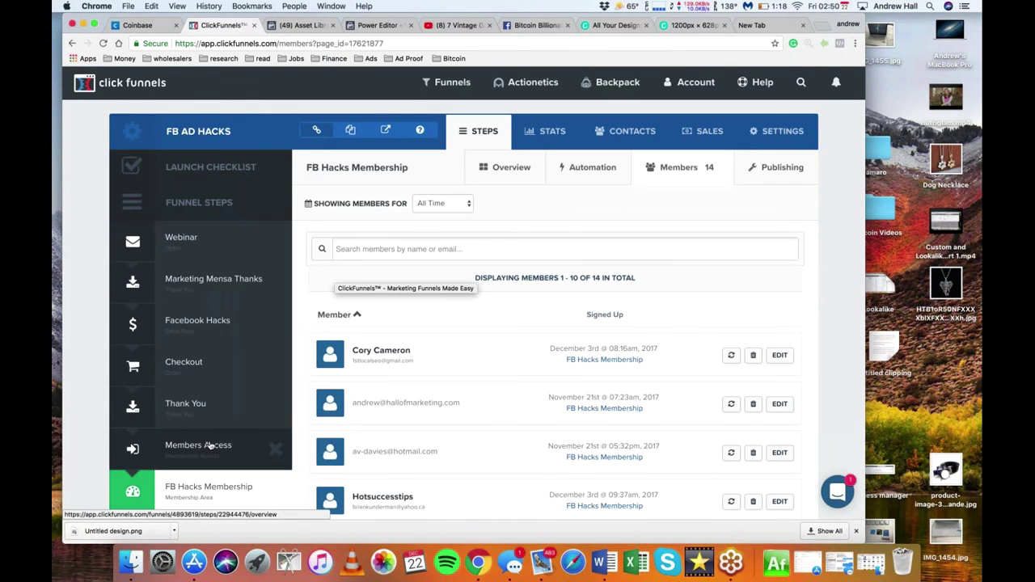
{"action": "left_click", "coordinate": [208, 446]}
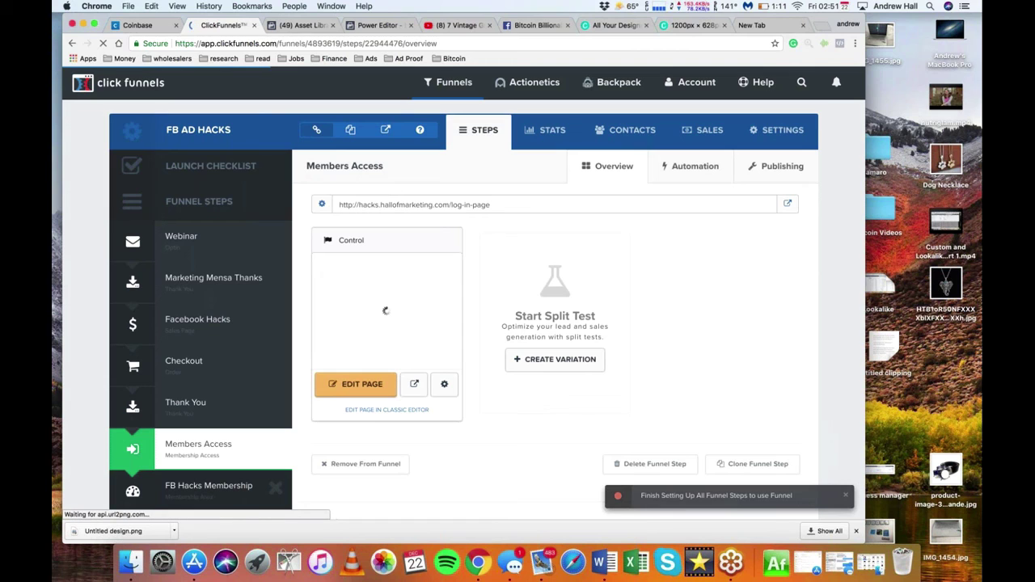
{"action": "left_click", "coordinate": [208, 485]}
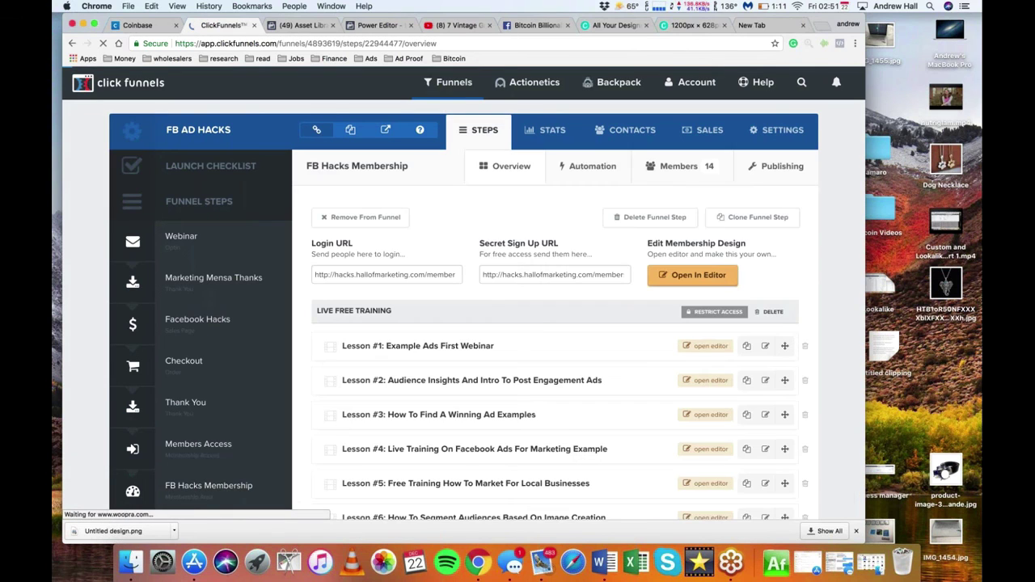
{"action": "left_click", "coordinate": [554, 274]}
{"action": "scroll", "coordinate": [432, 353], "scroll_direction": "down", "scroll_amount": 3}
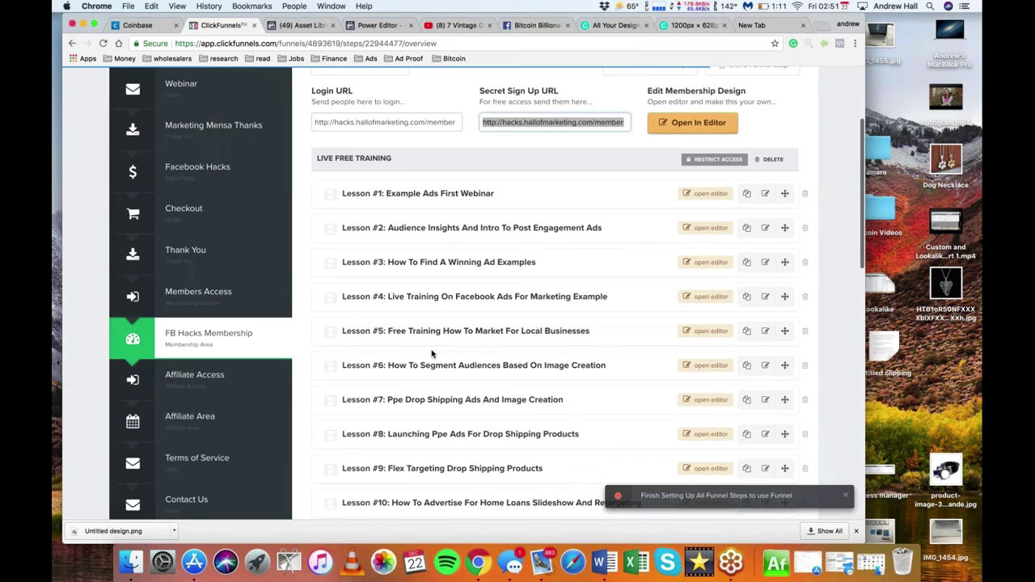
{"action": "scroll", "coordinate": [431, 353], "scroll_direction": "down", "scroll_amount": 2}
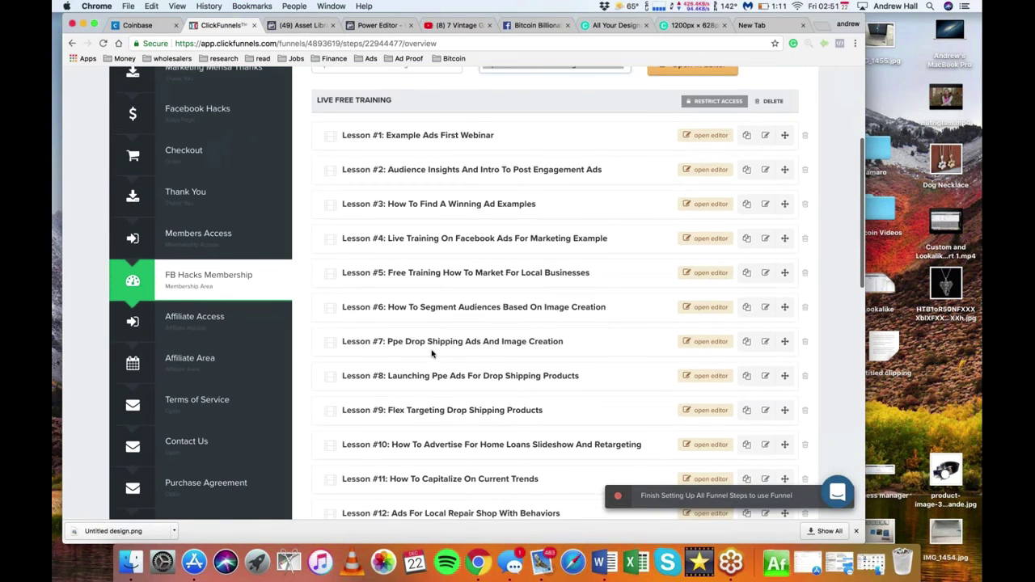
{"action": "scroll", "coordinate": [431, 354], "scroll_direction": "up", "scroll_amount": 3}
{"action": "scroll", "coordinate": [431, 353], "scroll_direction": "down", "scroll_amount": 3}
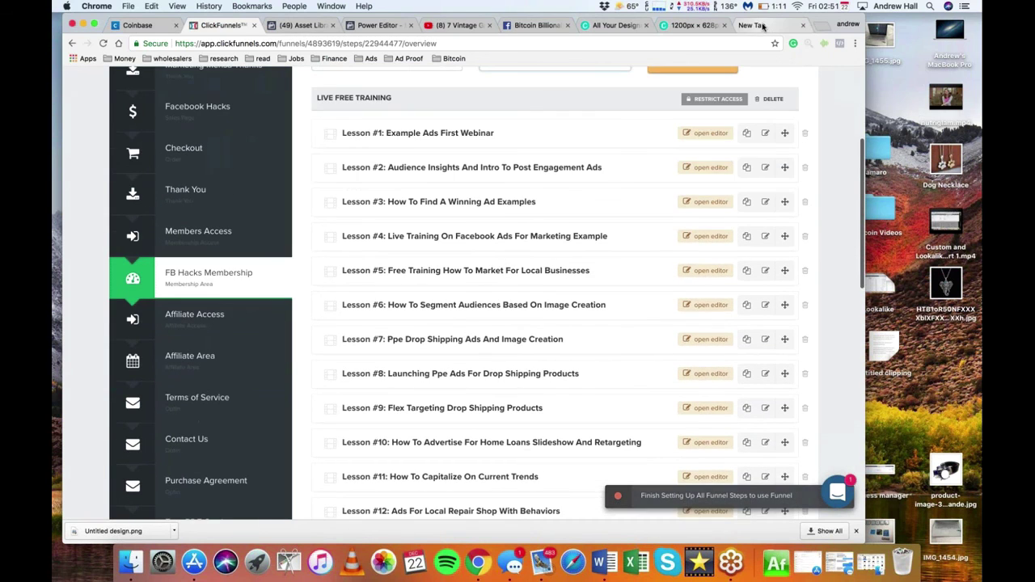
Step: Copy the Secret Sign Up URL of the FB Hacks Membership step
{"action": "left_click", "coordinate": [756, 25]}
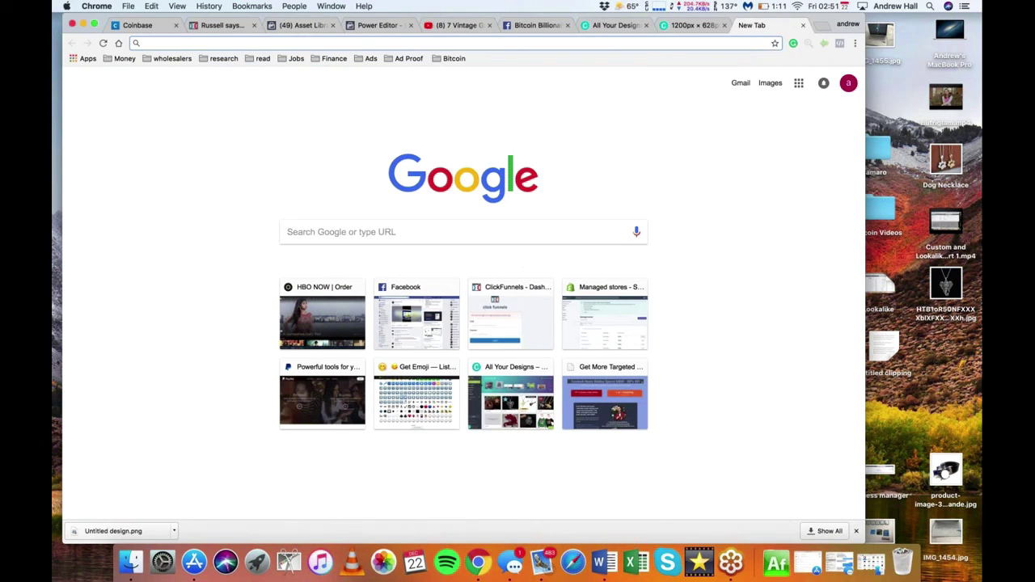
{"action": "left_click", "coordinate": [241, 25]}
{"action": "scroll", "coordinate": [515, 118], "scroll_direction": "up", "scroll_amount": 2}
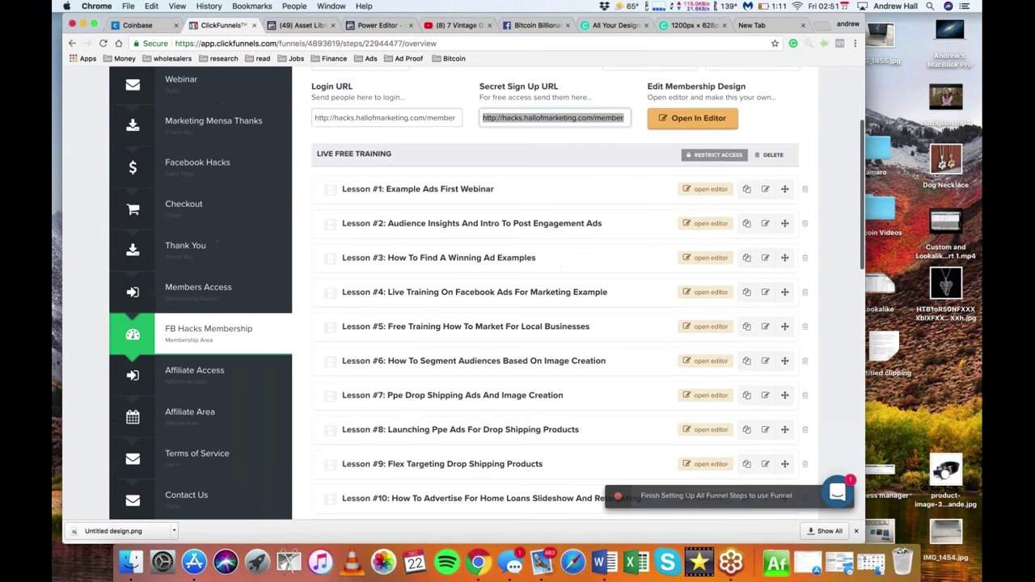
{"action": "left_click", "coordinate": [514, 121]}
{"action": "key", "text": "super+c"}
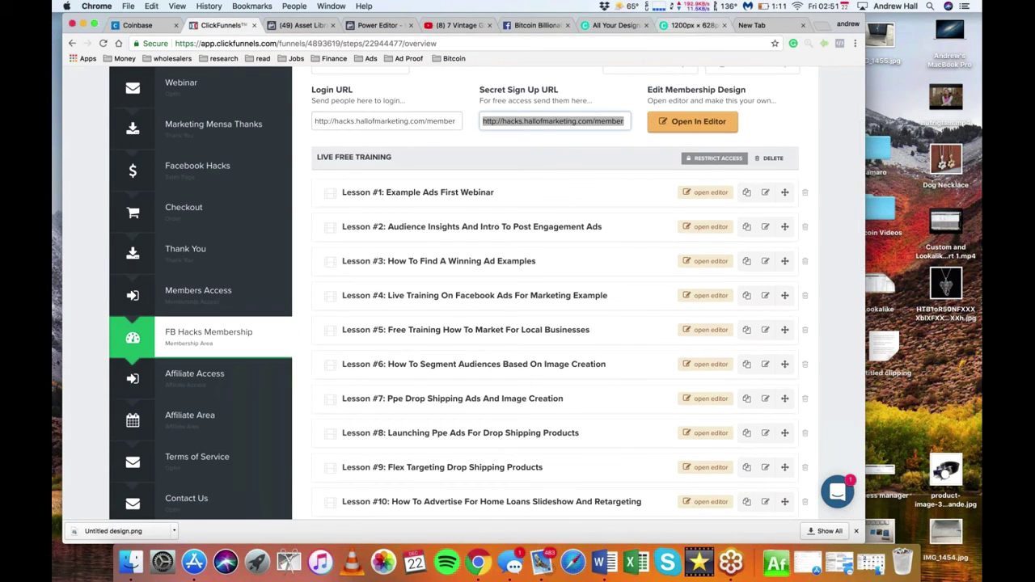
Step: Open the Members Access step's live page and examine the members area's Live Free Training and Facebook Ad Hacks lesson lists
{"action": "left_click", "coordinate": [212, 303]}
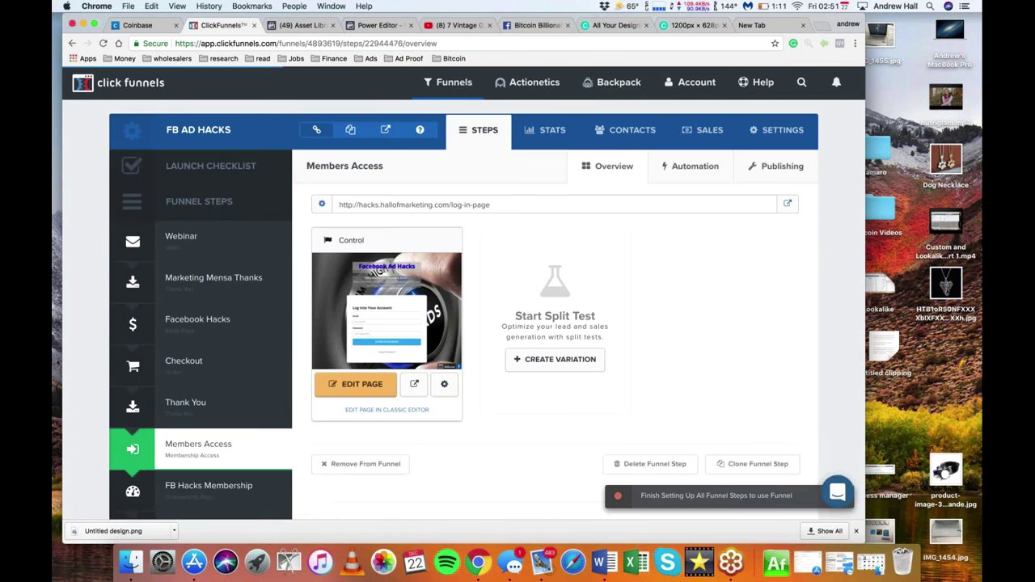
{"action": "left_click", "coordinate": [787, 205]}
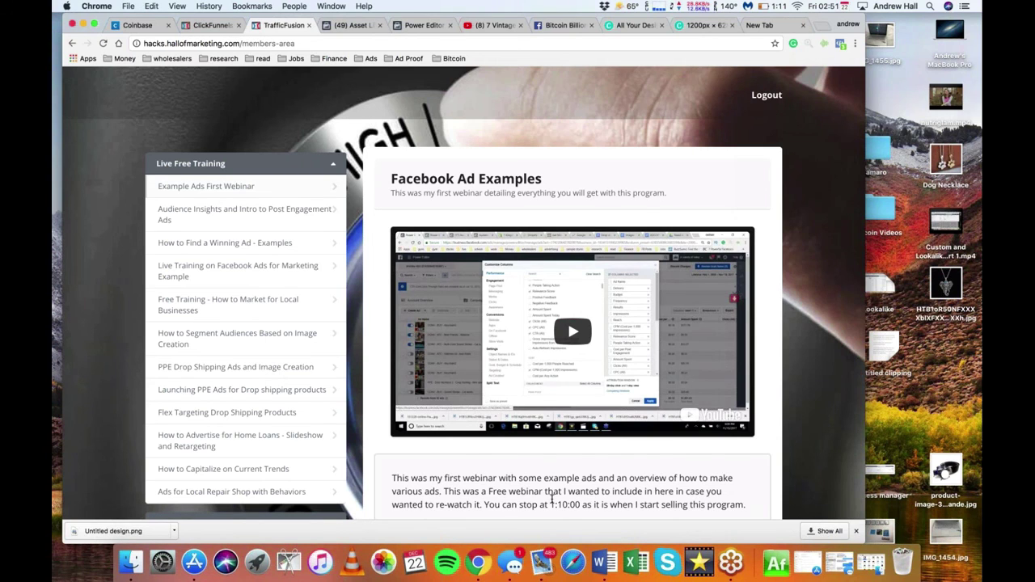
{"action": "scroll", "coordinate": [552, 499], "scroll_direction": "down", "scroll_amount": 2}
{"action": "left_click_drag", "start_coordinate": [545, 447], "coordinate": [579, 447]}
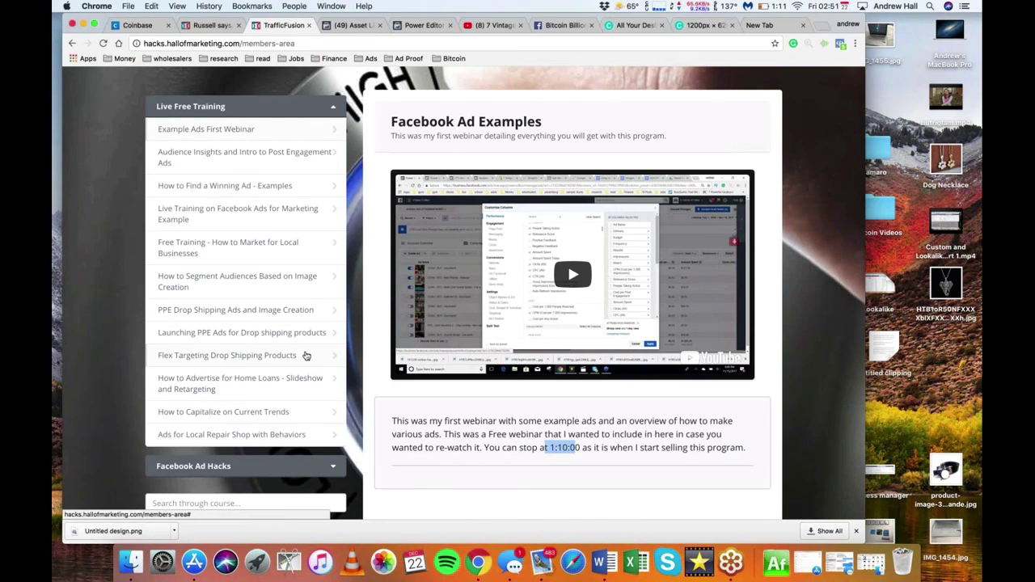
{"action": "scroll", "coordinate": [306, 355], "scroll_direction": "down", "scroll_amount": 1}
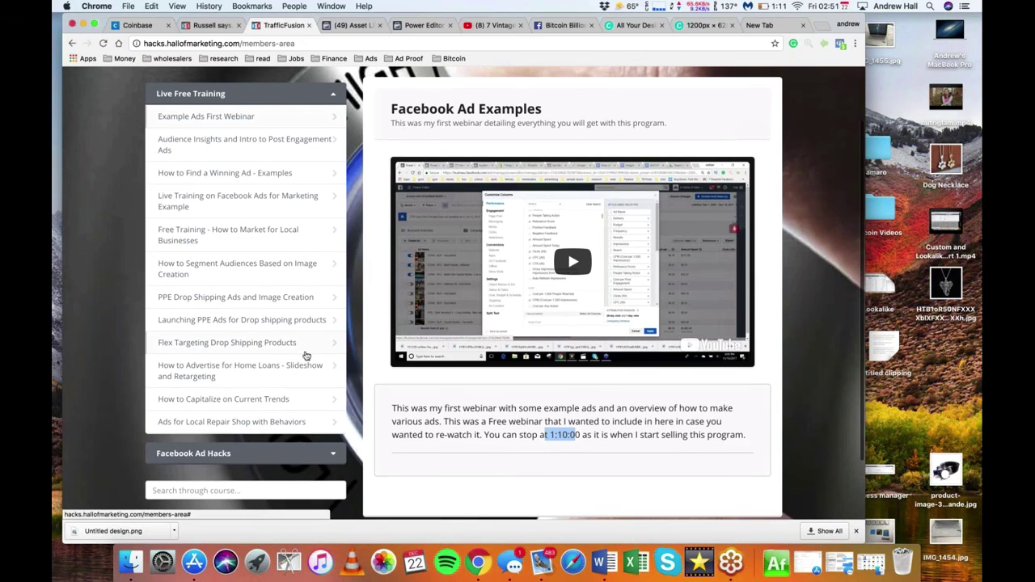
{"action": "left_click", "coordinate": [307, 452]}
{"action": "scroll", "coordinate": [308, 432], "scroll_direction": "down", "scroll_amount": 3}
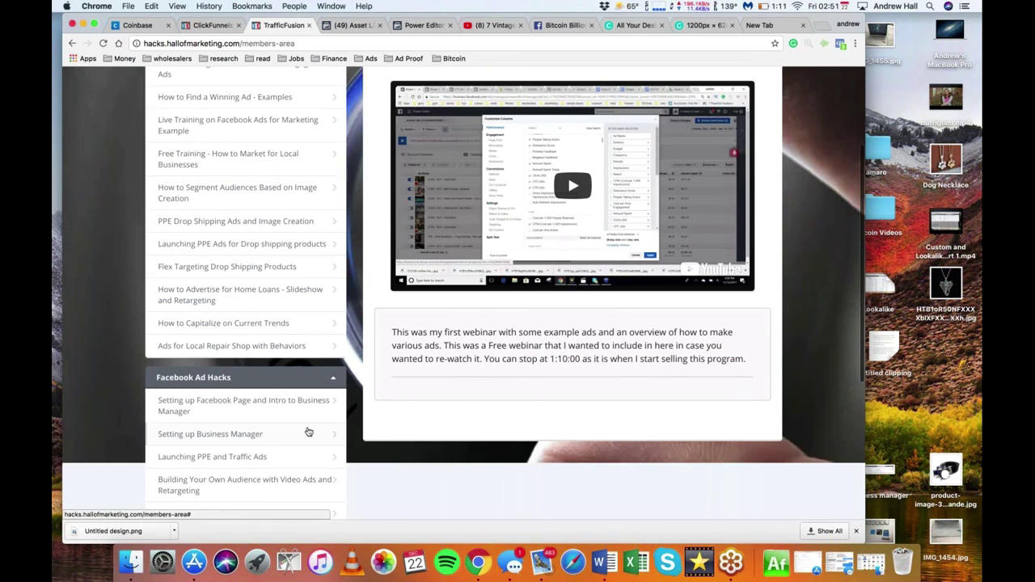
{"action": "scroll", "coordinate": [308, 432], "scroll_direction": "down", "scroll_amount": 5}
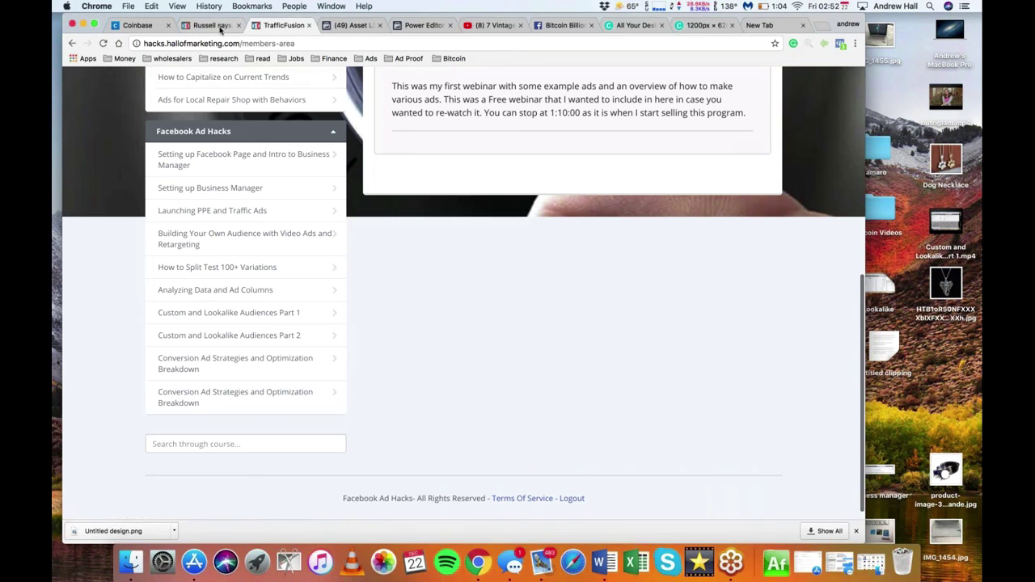
Step: Switch back to ClickFunnels and bring up the Facebook Ad Hacks lessons of the FB Hacks Membership step
{"action": "left_click", "coordinate": [218, 27]}
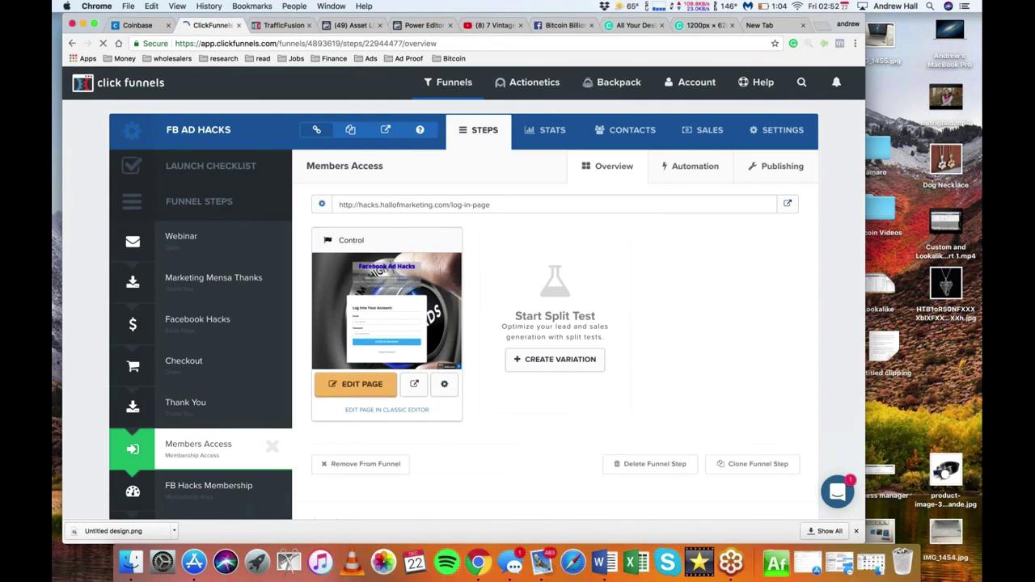
{"action": "left_click", "coordinate": [208, 485]}
{"action": "scroll", "coordinate": [437, 373], "scroll_direction": "down", "scroll_amount": 5}
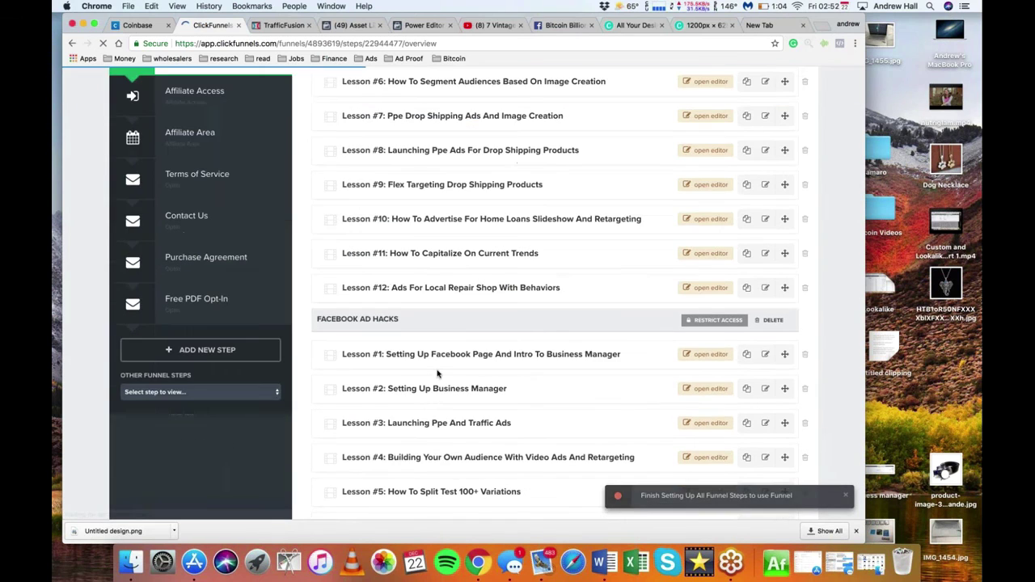
{"action": "scroll", "coordinate": [436, 374], "scroll_direction": "down", "scroll_amount": 3}
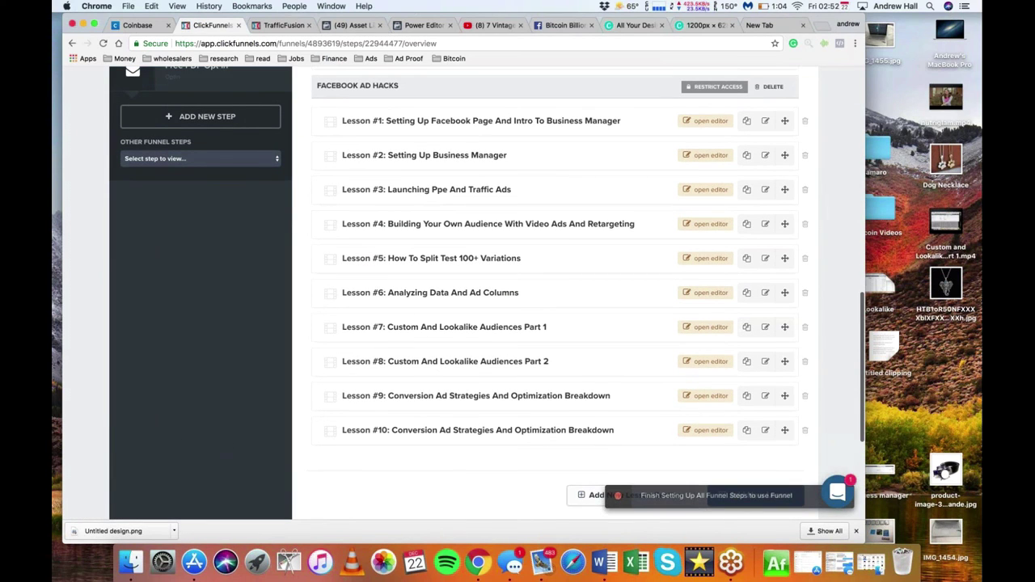
{"action": "left_click_drag", "start_coordinate": [393, 326], "coordinate": [512, 326]}
{"action": "left_click", "coordinate": [513, 326]}
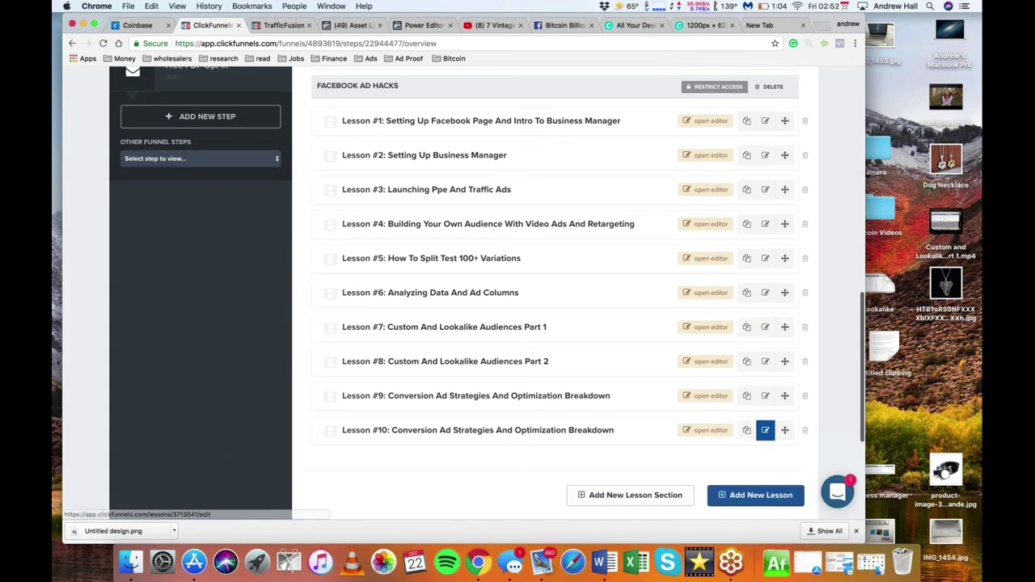
Step: Rename Facebook Ad Hacks lesson #10 to "Opt-ins, SEO, and Advanced Facebook Page Setup" and save the lesson
{"action": "left_click", "coordinate": [765, 429]}
{"action": "left_click_drag", "start_coordinate": [502, 230], "coordinate": [299, 229]}
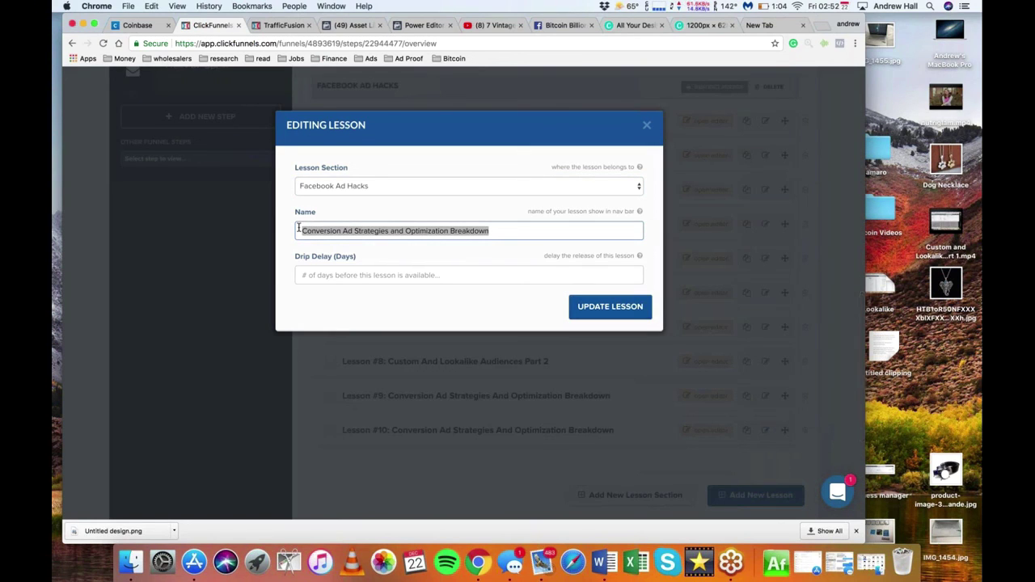
{"action": "type", "text": "Opt-"}
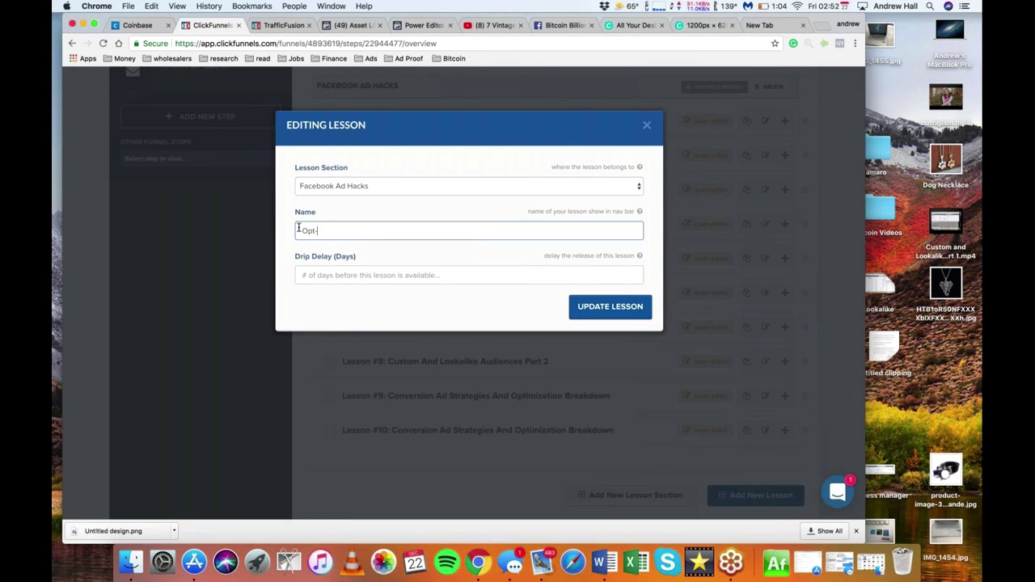
{"action": "type", "text": "ins, SEO, and Advanced Facebook "}
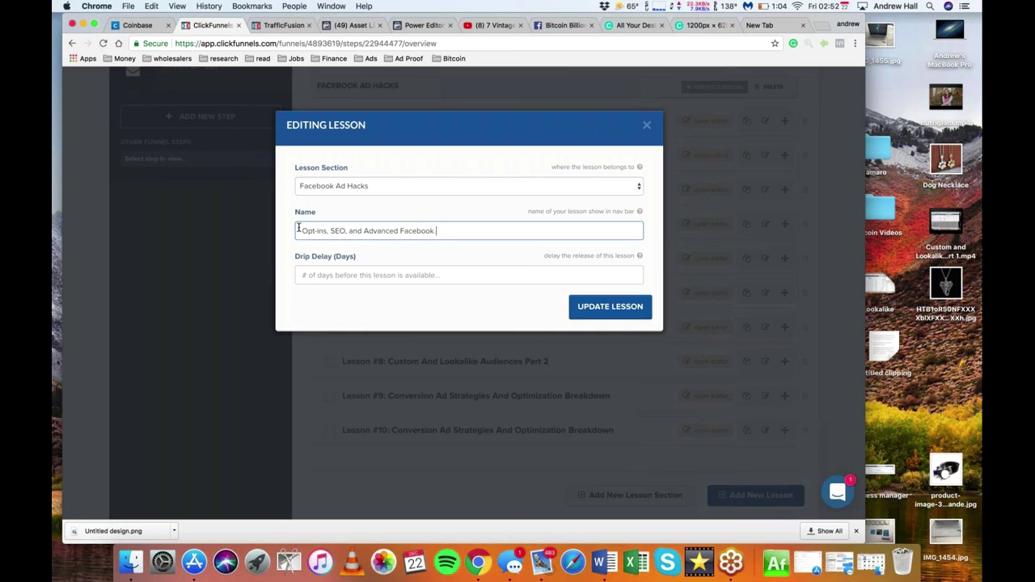
{"action": "type", "text": "Pages"}
{"action": "key", "text": "BackSpace"}
{"action": "type", "text": "Setup"}
{"action": "left_click", "coordinate": [629, 317]}
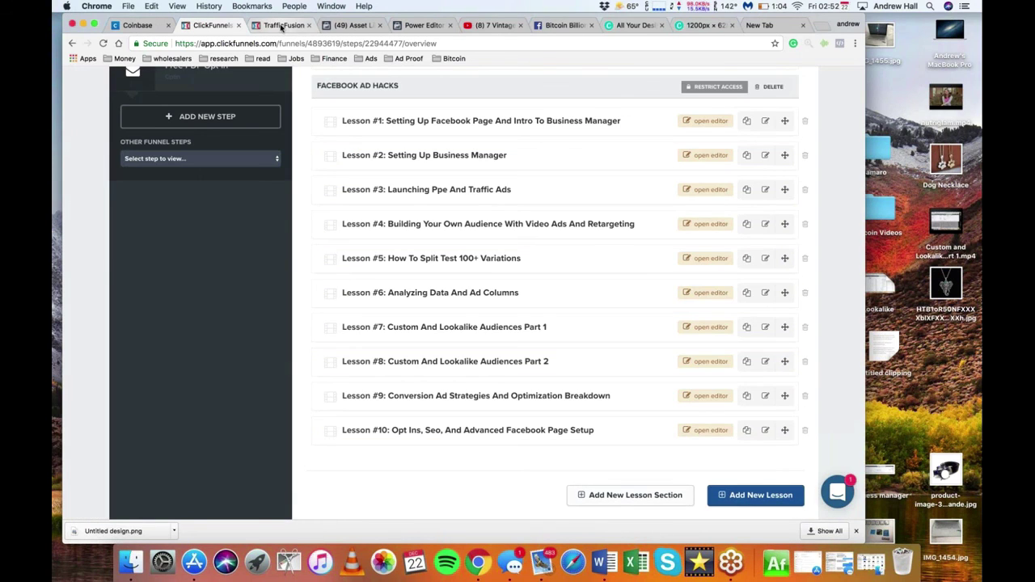
Step: Reload the members area page and examine the lesson lists under Live Free Training and Facebook Ad Hacks
{"action": "left_click", "coordinate": [283, 25]}
{"action": "left_click", "coordinate": [105, 43]}
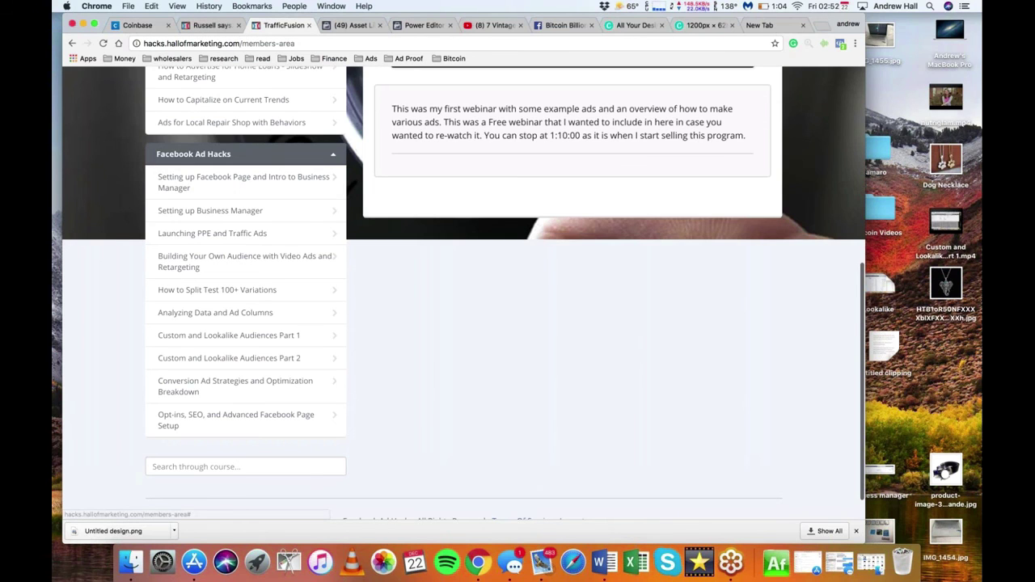
{"action": "scroll", "coordinate": [464, 242], "scroll_direction": "up", "scroll_amount": 2}
{"action": "scroll", "coordinate": [464, 291], "scroll_direction": "up", "scroll_amount": 5}
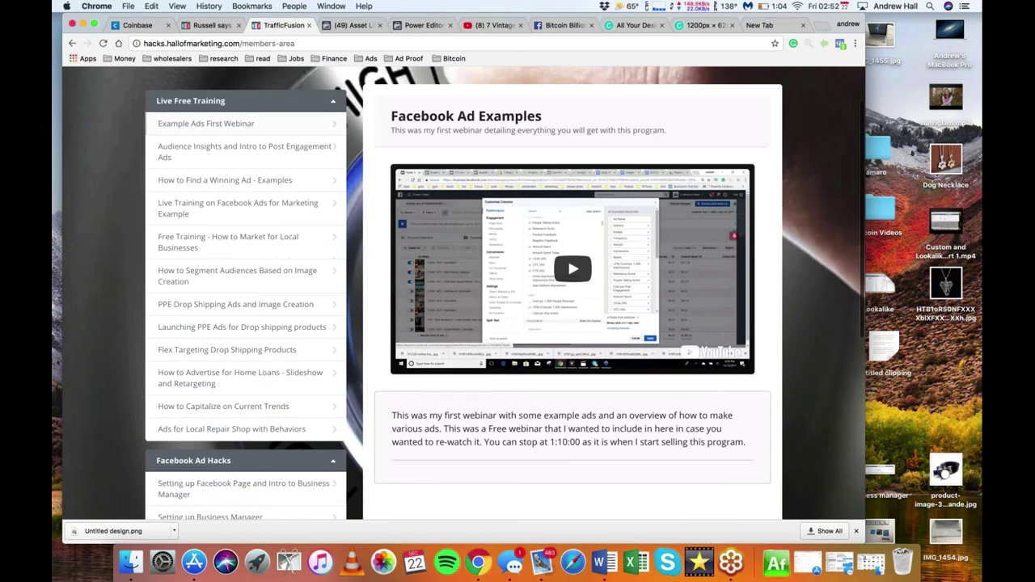
{"action": "scroll", "coordinate": [464, 291], "scroll_direction": "up", "scroll_amount": 1}
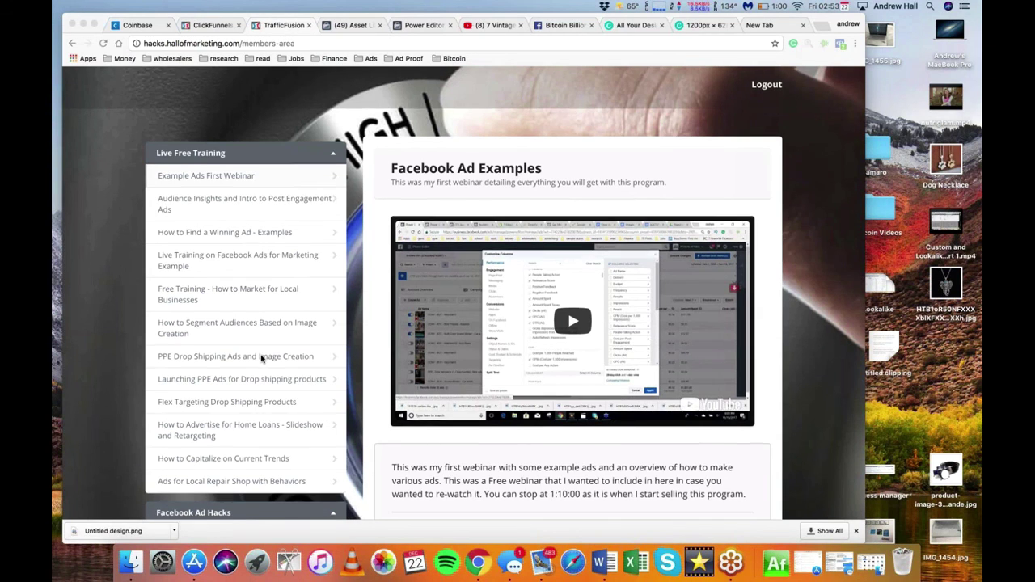
{"action": "scroll", "coordinate": [262, 356], "scroll_direction": "down", "scroll_amount": 5}
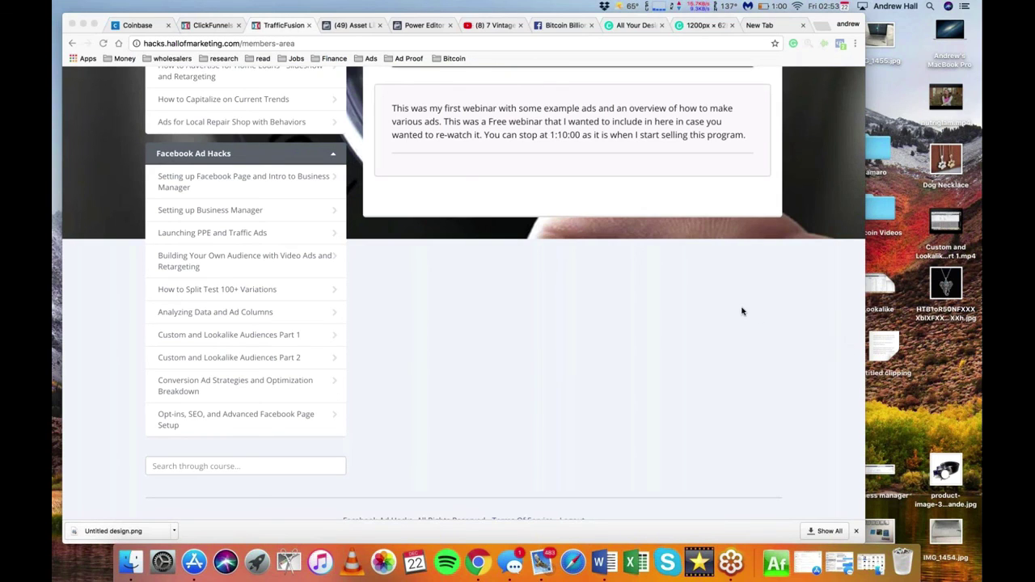
{"action": "scroll", "coordinate": [742, 311], "scroll_direction": "up", "scroll_amount": 4}
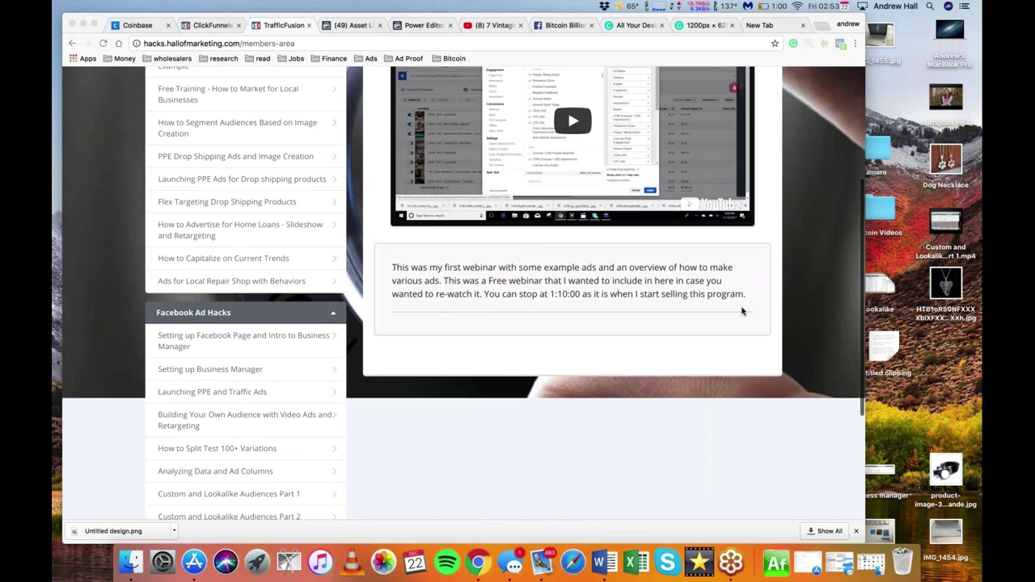
{"action": "scroll", "coordinate": [742, 312], "scroll_direction": "up", "scroll_amount": 5}
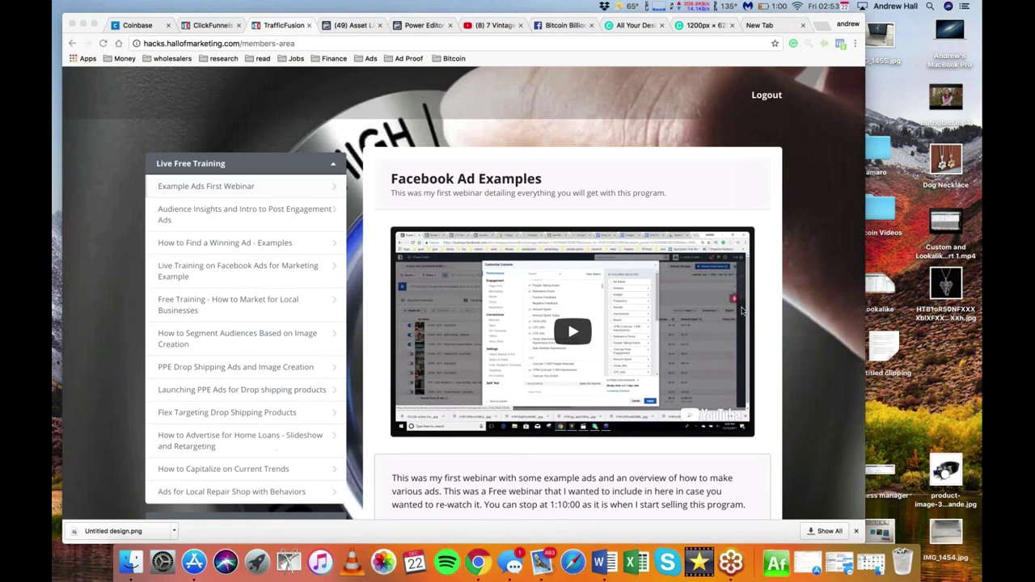